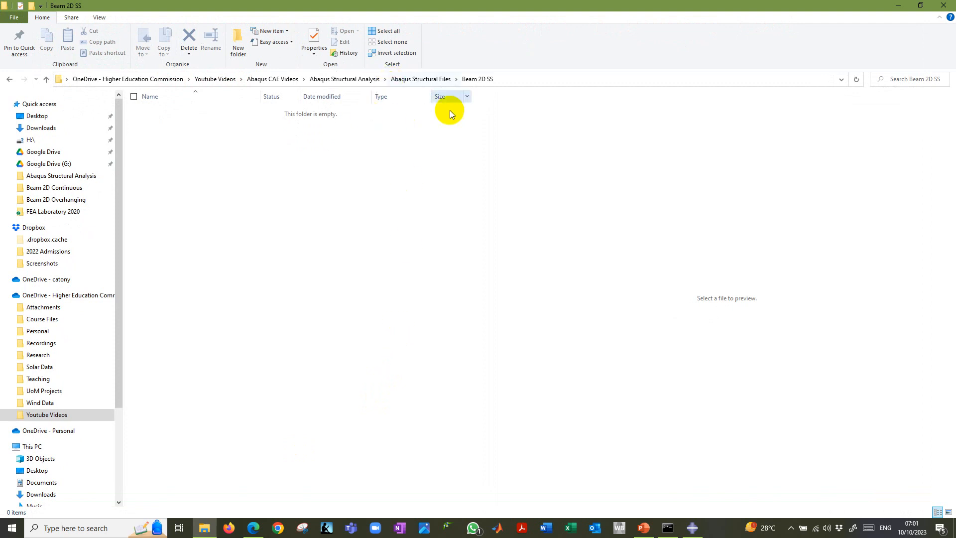
Copy the Beam 2D SS folder path, switch to Abaqus/CAE and set that path as the new work directory.
{"action": "left_click", "coordinate": [546, 80]}
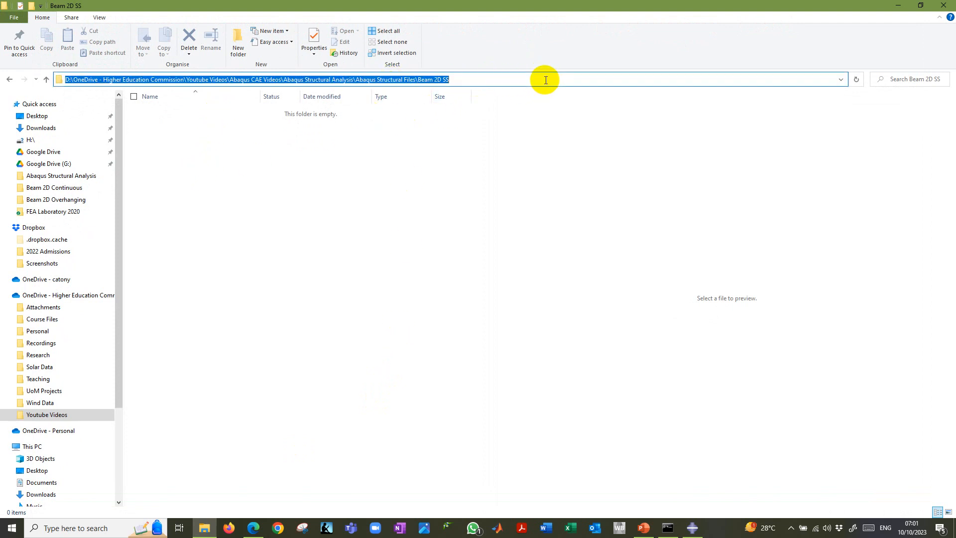
{"action": "left_click", "coordinate": [693, 528]}
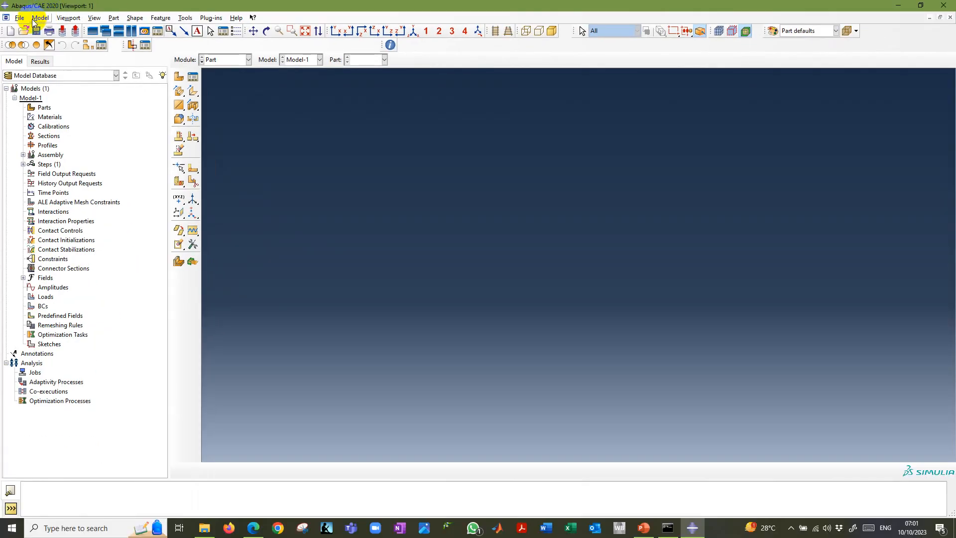
{"action": "left_click", "coordinate": [22, 20]}
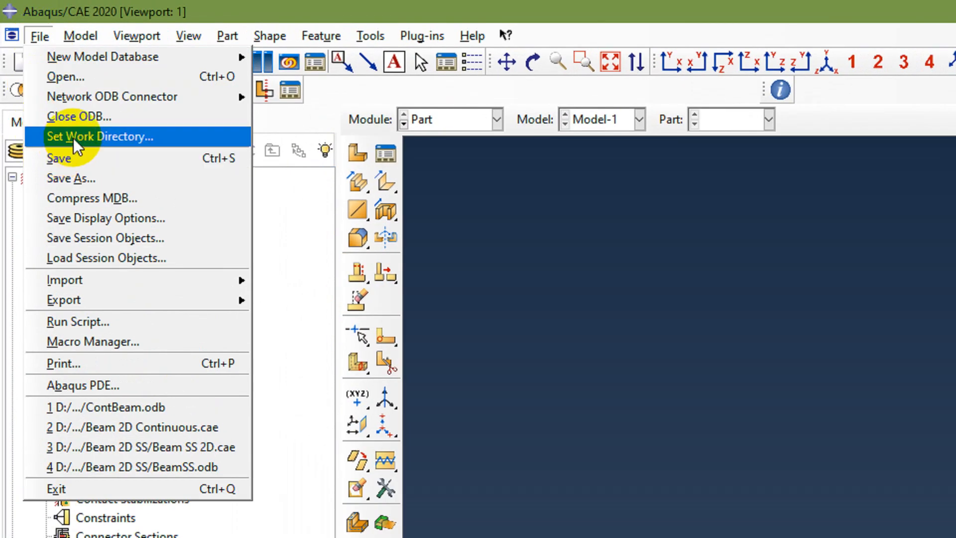
{"action": "left_click", "coordinate": [73, 136]}
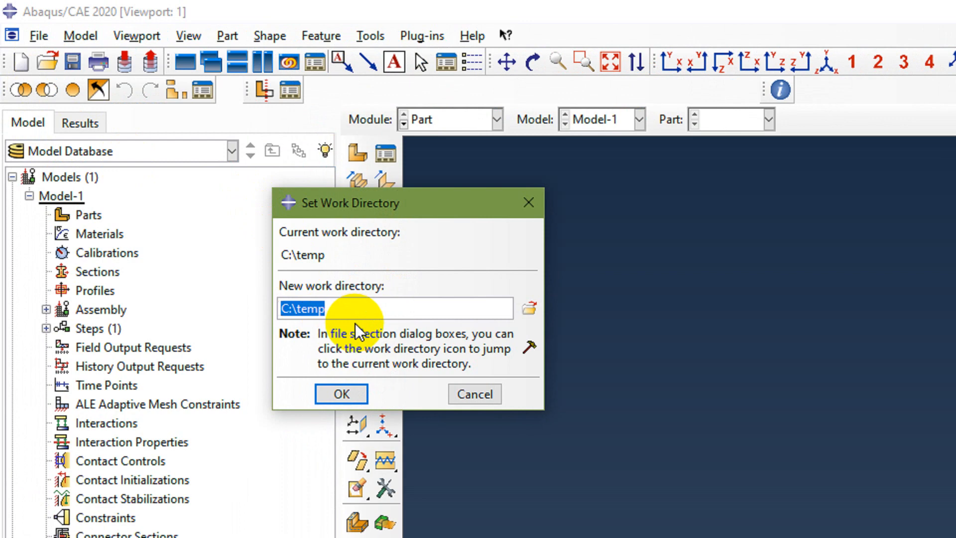
{"action": "key", "text": "ctrl+v"}
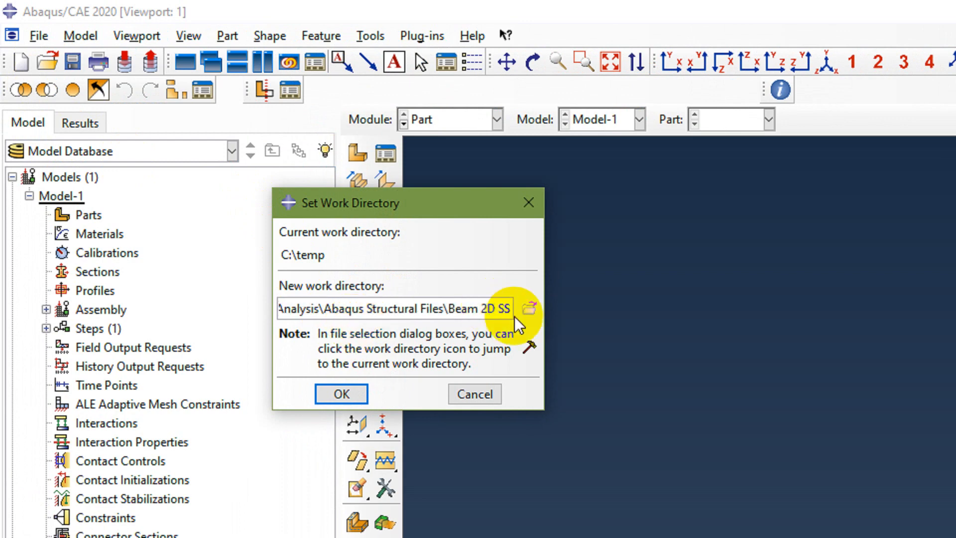
{"action": "left_click", "coordinate": [344, 394]}
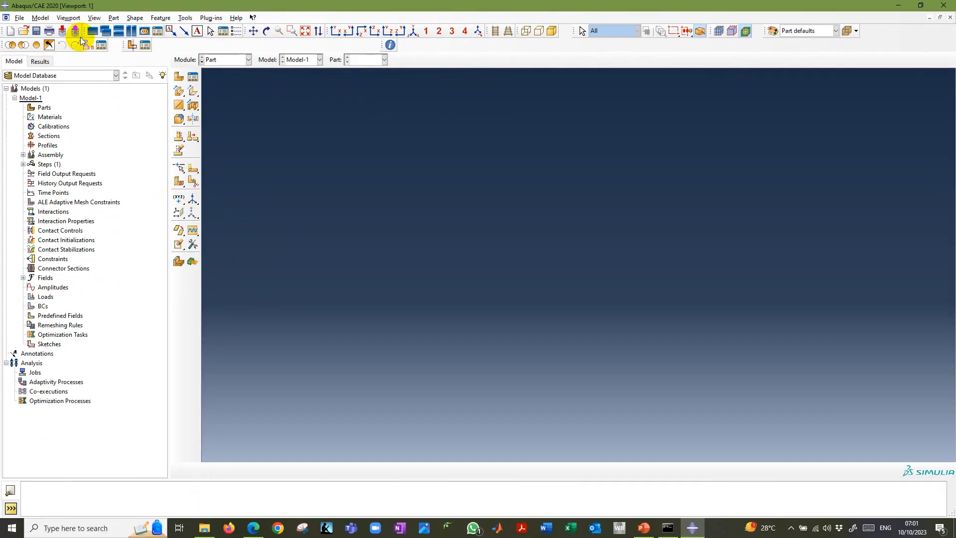
Save the model database as Beam 2D SS in the Beam 2D SS directory.
{"action": "left_click", "coordinate": [37, 31]}
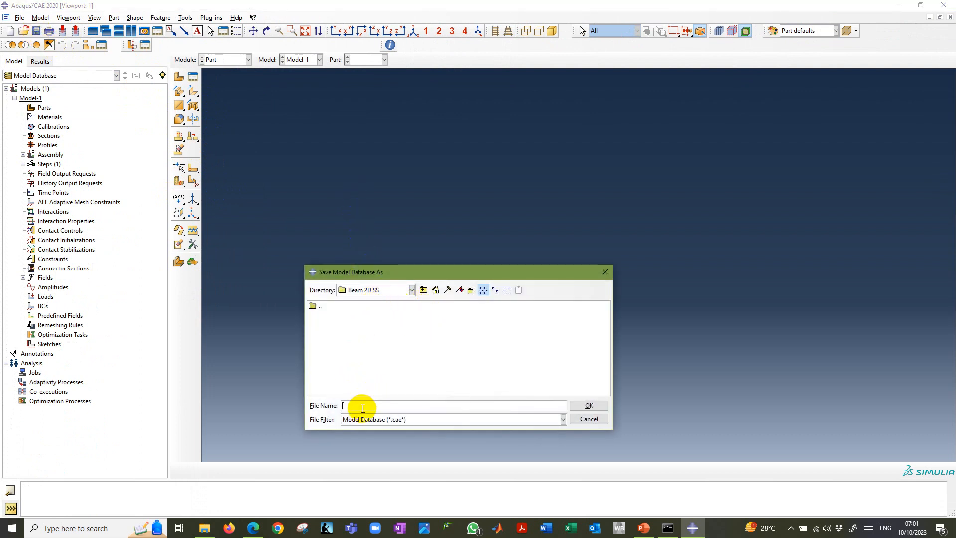
{"action": "left_click", "coordinate": [363, 407]}
{"action": "type", "text": "Beam 2D SS"}
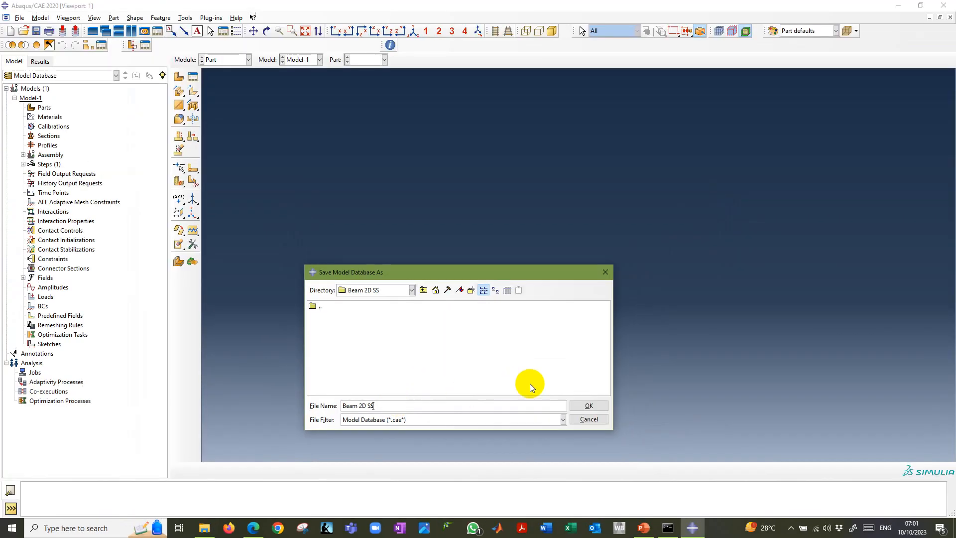
{"action": "left_click", "coordinate": [584, 406]}
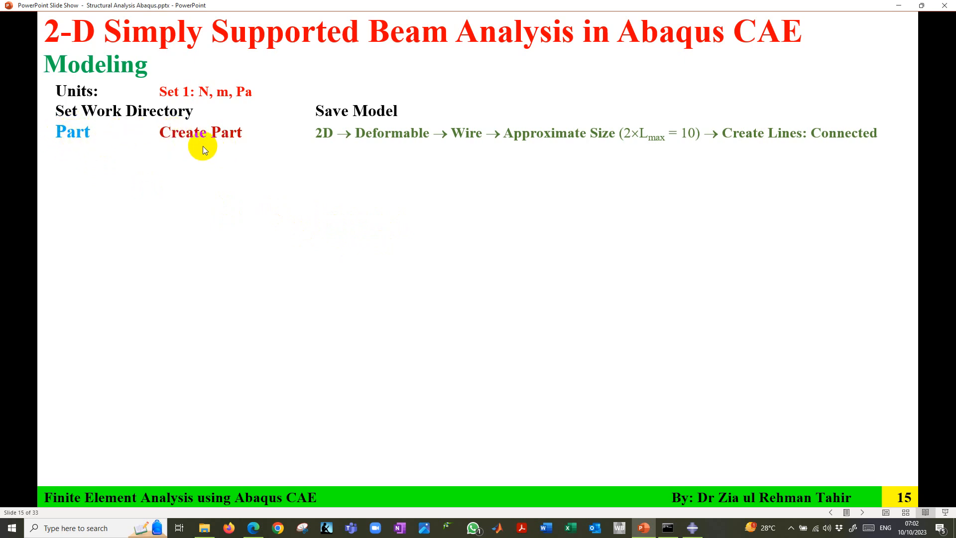
Switch to Abaqus/CAE and select the Part module.
{"action": "left_click", "coordinate": [693, 528]}
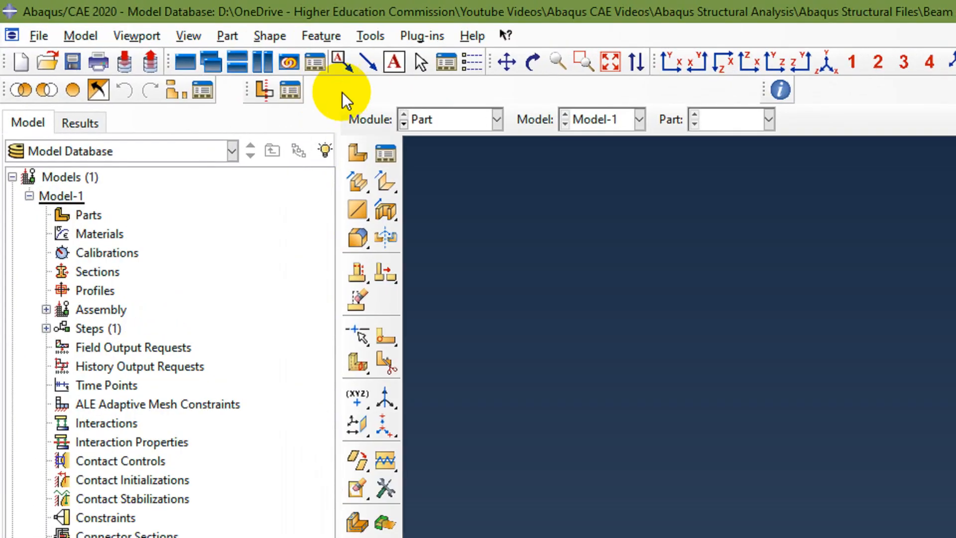
{"action": "left_click", "coordinate": [464, 120]}
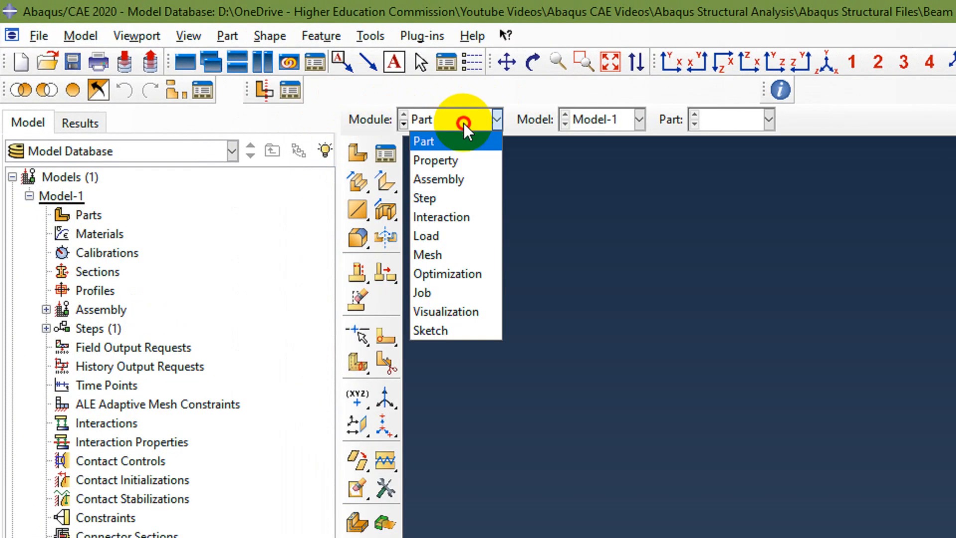
{"action": "left_click", "coordinate": [435, 142]}
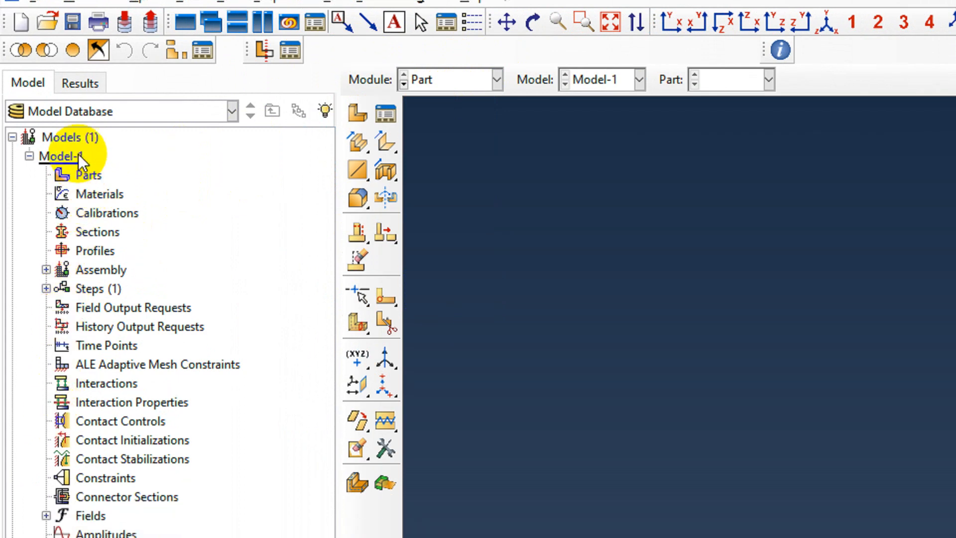
{"action": "left_click", "coordinate": [29, 157]}
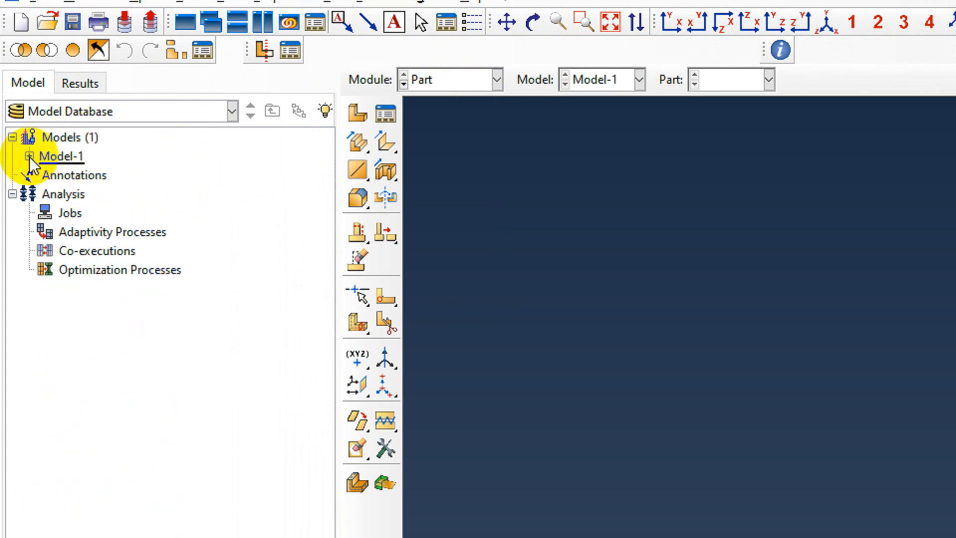
{"action": "left_click", "coordinate": [29, 157]}
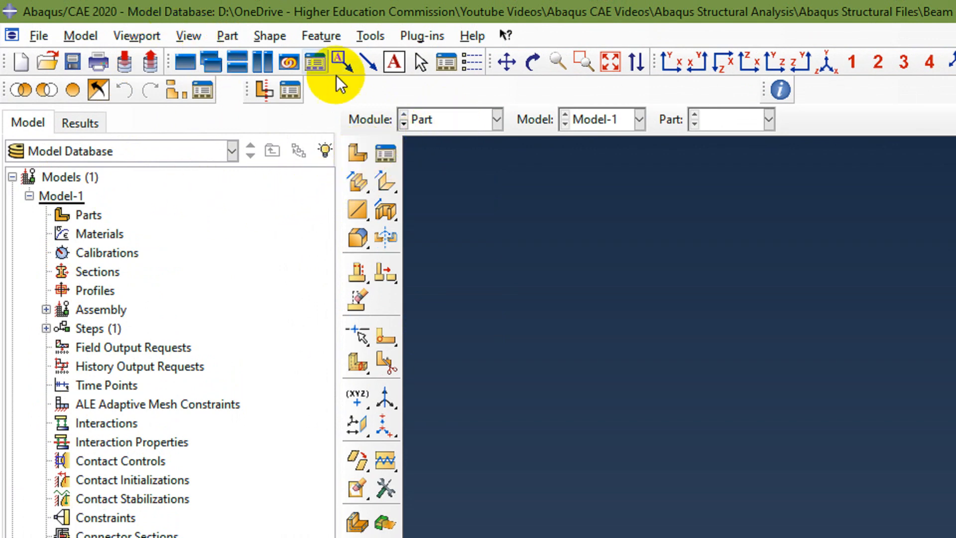
{"action": "left_click", "coordinate": [442, 118]}
{"action": "left_click", "coordinate": [443, 198]}
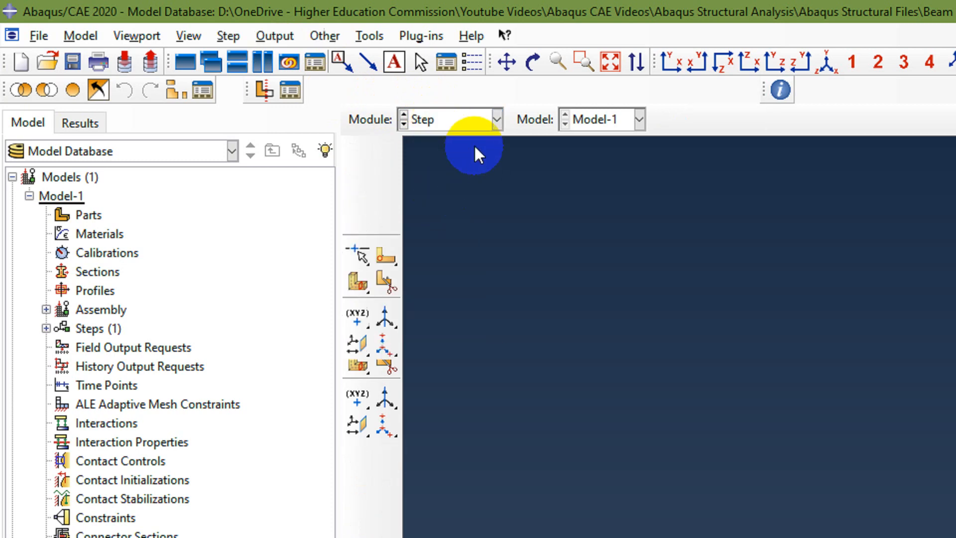
{"action": "left_click", "coordinate": [438, 120]}
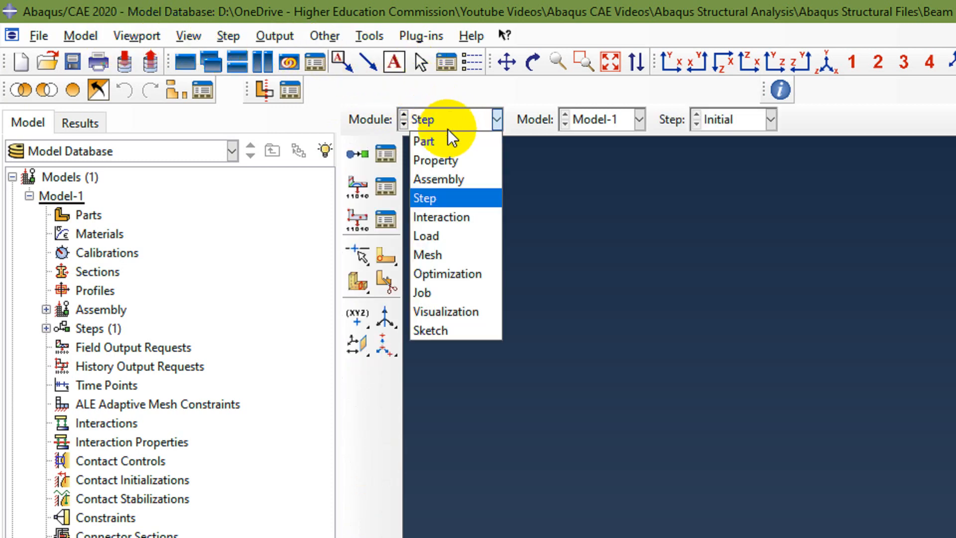
{"action": "left_click", "coordinate": [443, 141]}
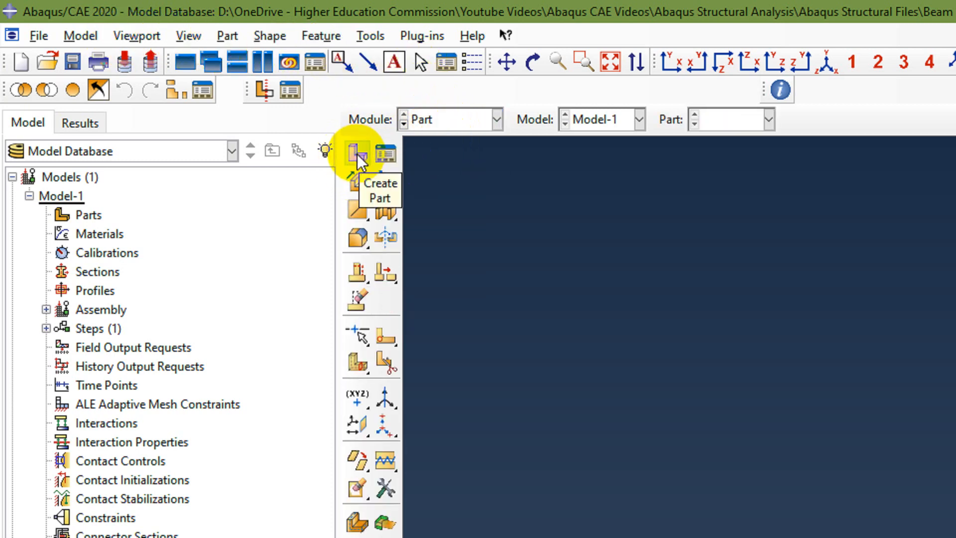
Create a 2D planar deformable wire part named Beam with an approximate size of 10 and enter its sketch.
{"action": "left_click", "coordinate": [88, 219]}
{"action": "left_click", "coordinate": [228, 36]}
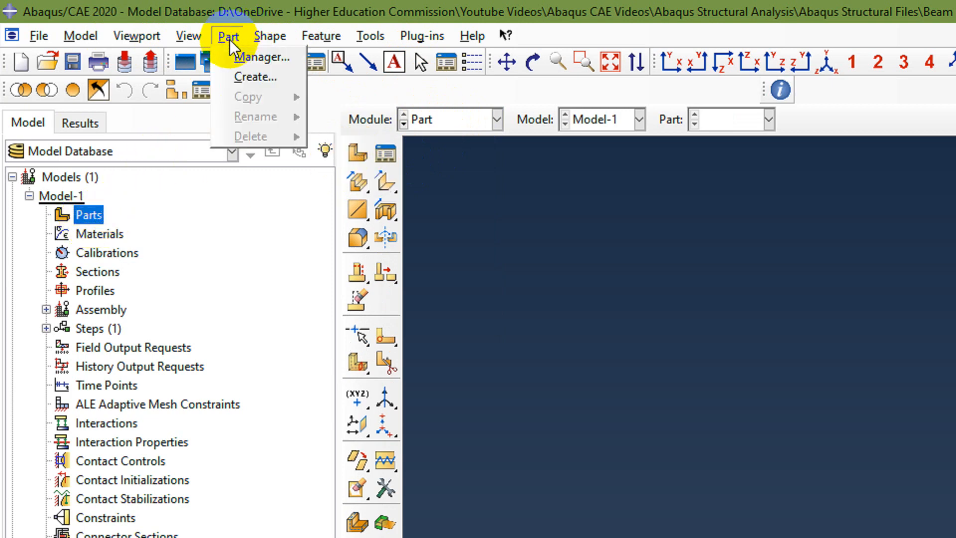
{"action": "left_click", "coordinate": [250, 77]}
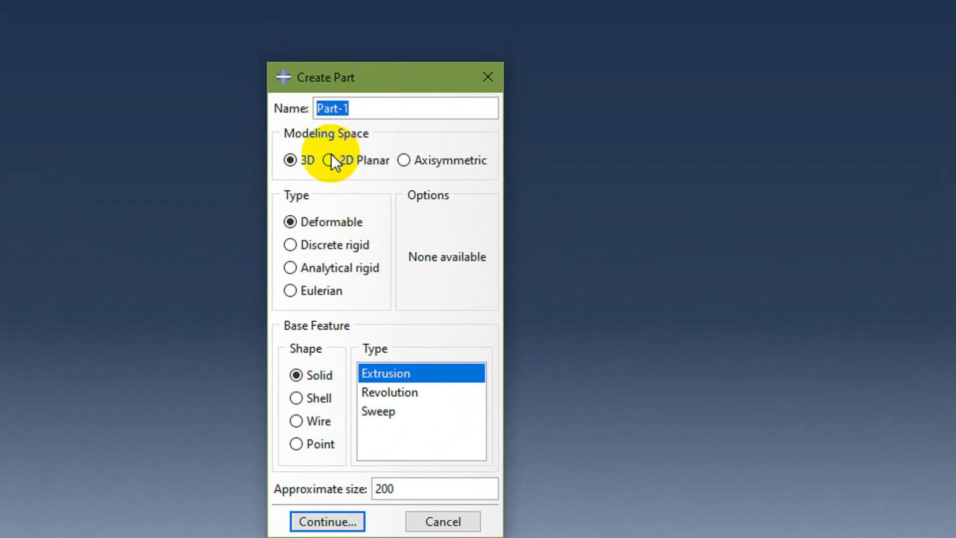
{"action": "left_click", "coordinate": [329, 160]}
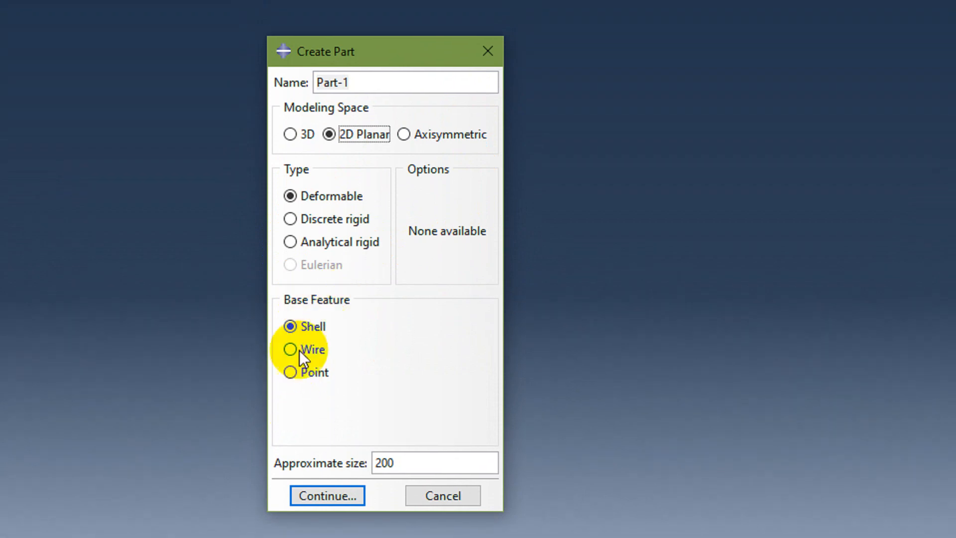
{"action": "left_click", "coordinate": [291, 351]}
{"action": "left_click", "coordinate": [423, 458]}
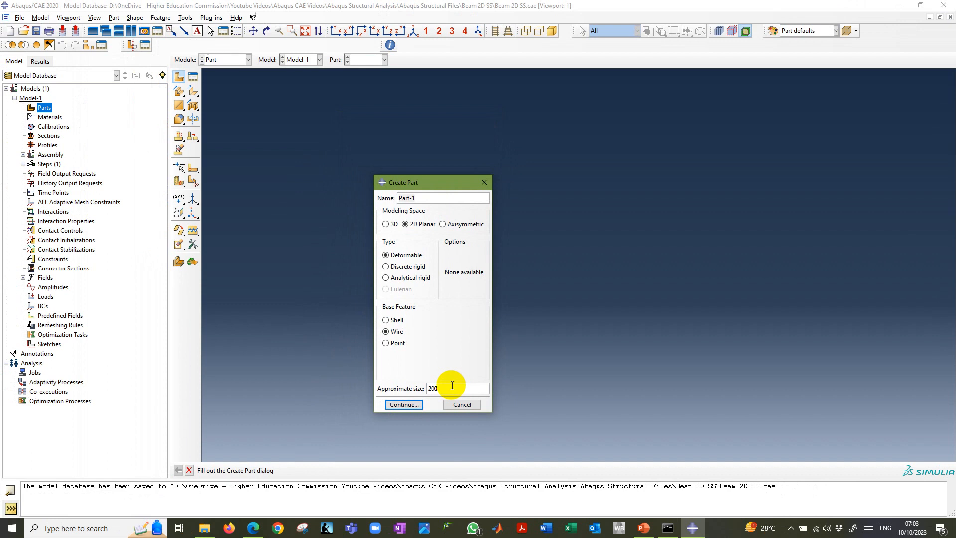
{"action": "double_click", "coordinate": [452, 385]}
{"action": "type", "text": "10"}
{"action": "triple_click", "coordinate": [422, 197]}
{"action": "type", "text": "Beam"}
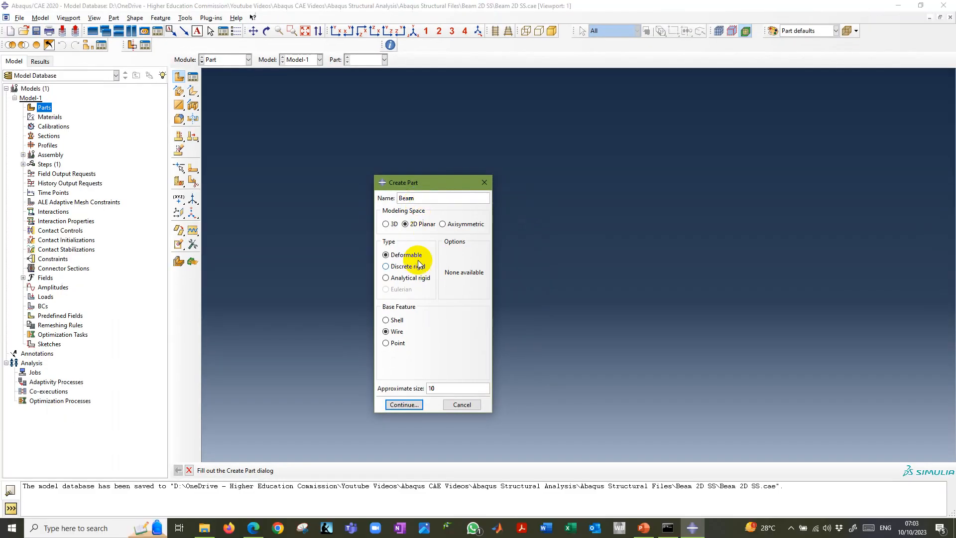
{"action": "left_click", "coordinate": [410, 405]}
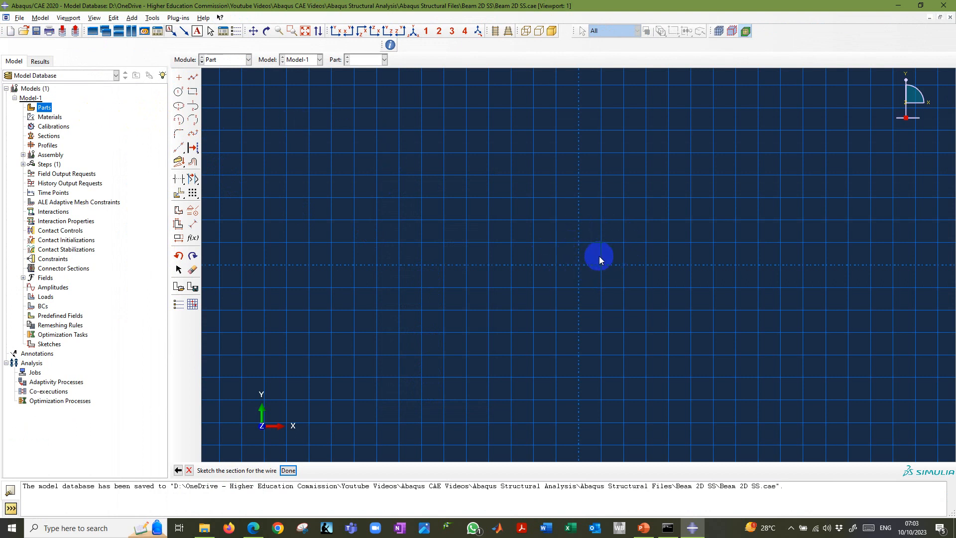
In the Abaqus/CAE sketch, draw a horizontal connected line from the origin to point 2,0.
{"action": "left_click", "coordinate": [193, 78]}
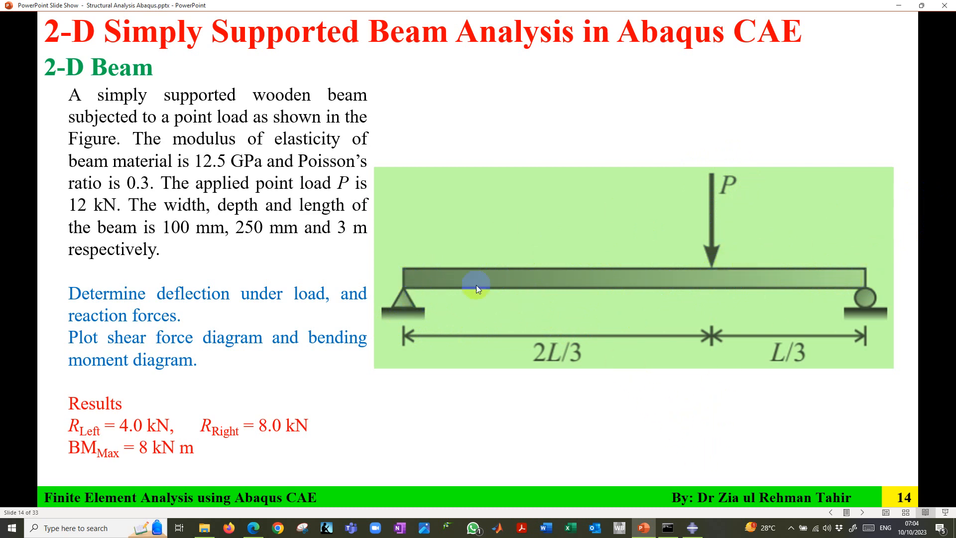
{"action": "left_click", "coordinate": [693, 528]}
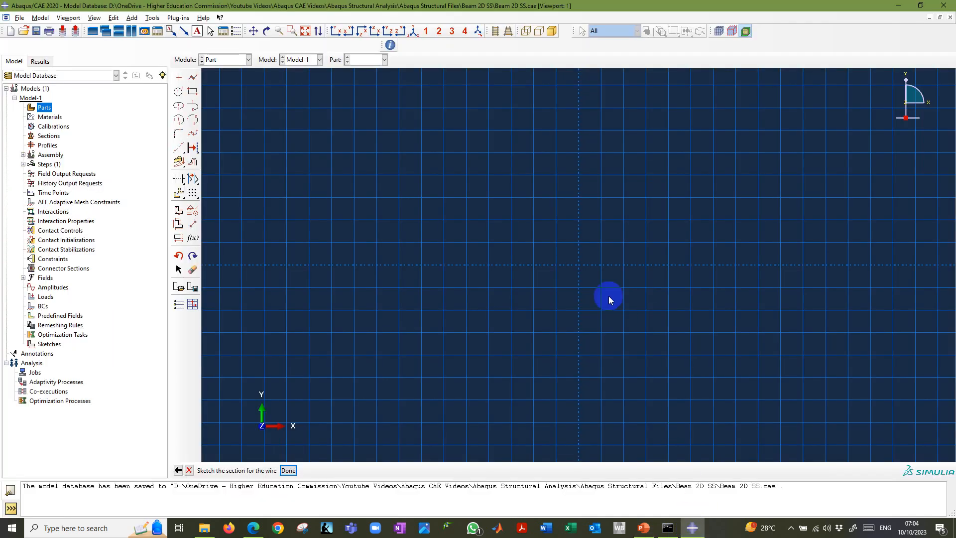
{"action": "left_click", "coordinate": [194, 78]}
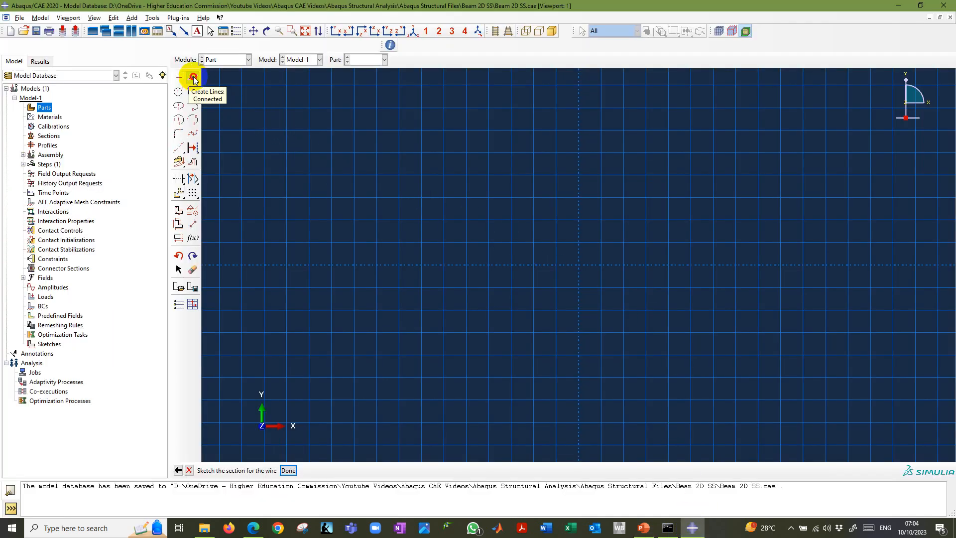
{"action": "left_click", "coordinate": [194, 77]}
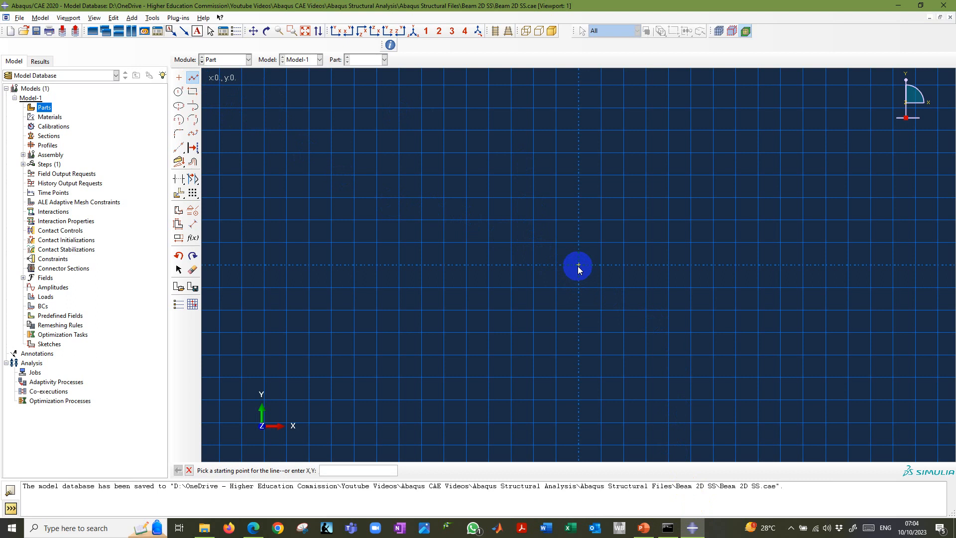
{"action": "left_click", "coordinate": [579, 265]}
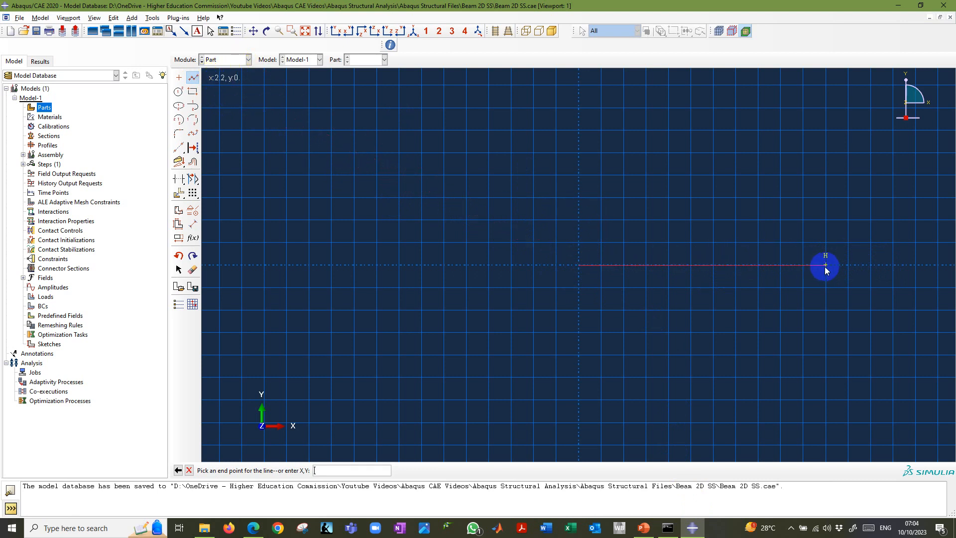
{"action": "left_click", "coordinate": [803, 265]}
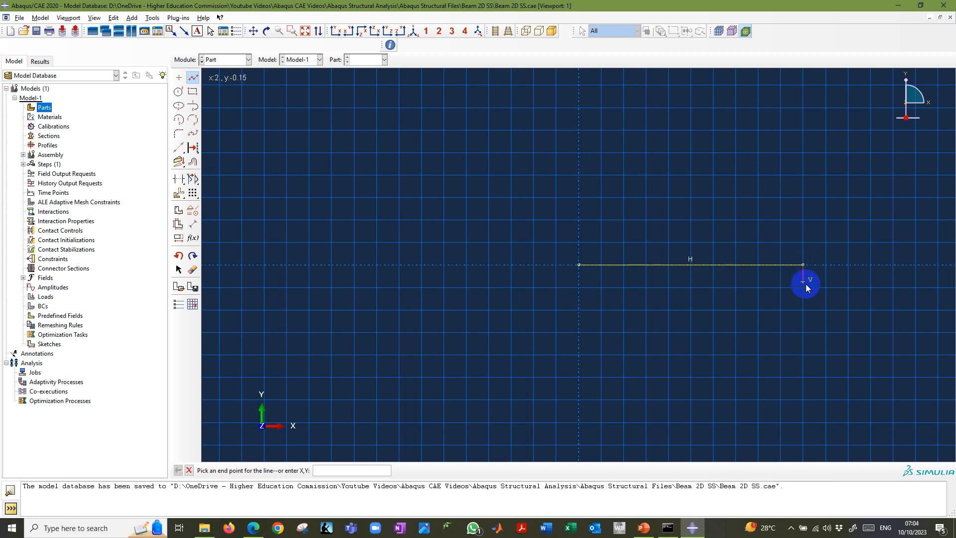
Continue the connected line to point 3,0, end the line command and fit the sketch in view.
{"action": "left_click", "coordinate": [343, 471]}
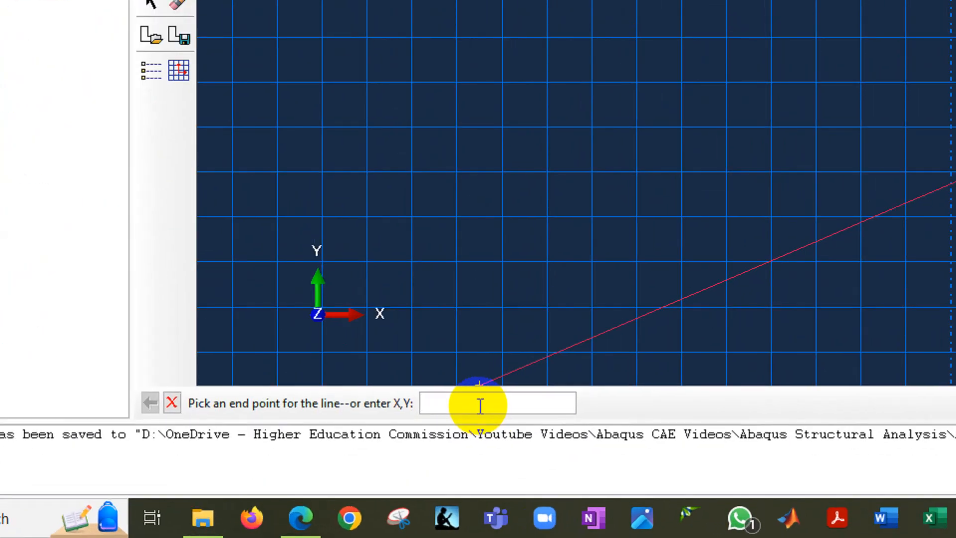
{"action": "type", "text": "3.,0"}
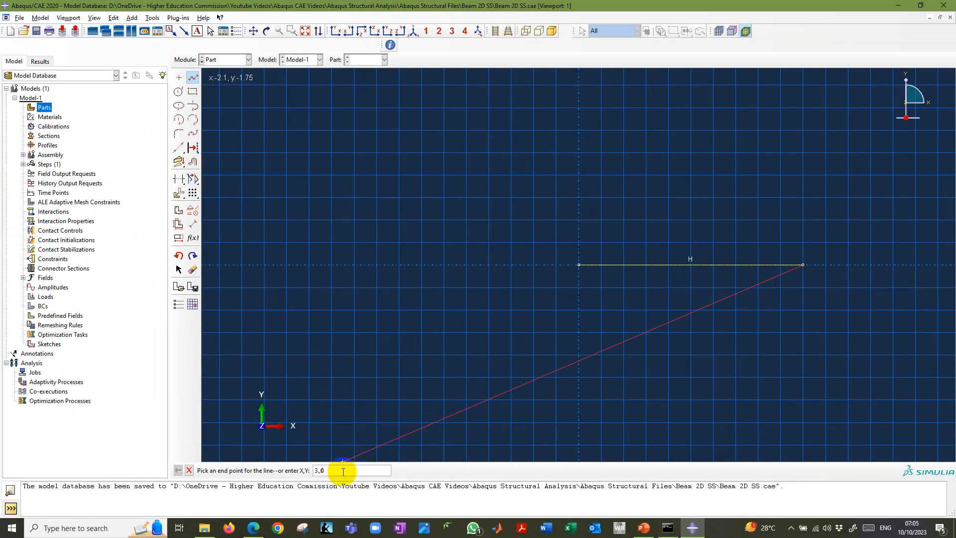
{"action": "key", "text": "Return"}
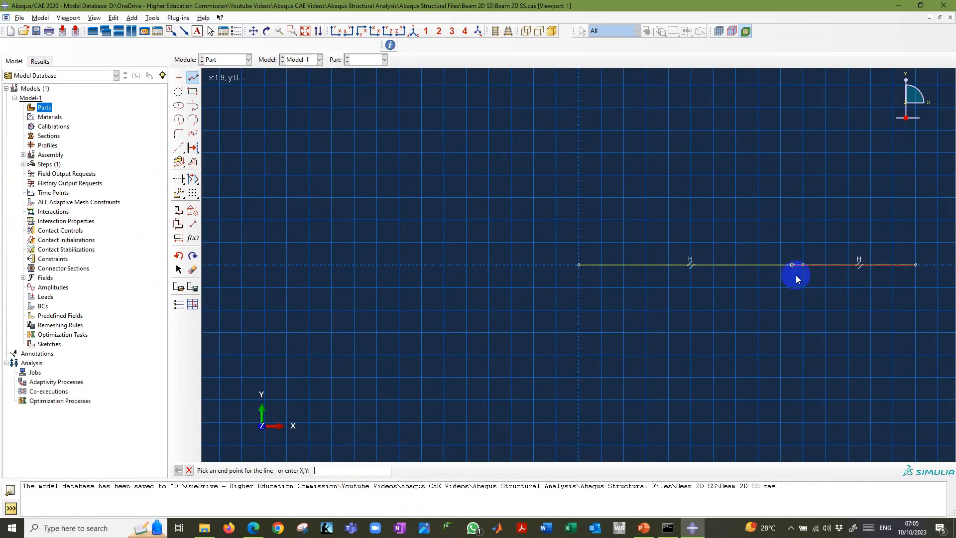
{"action": "right_click", "coordinate": [832, 317]}
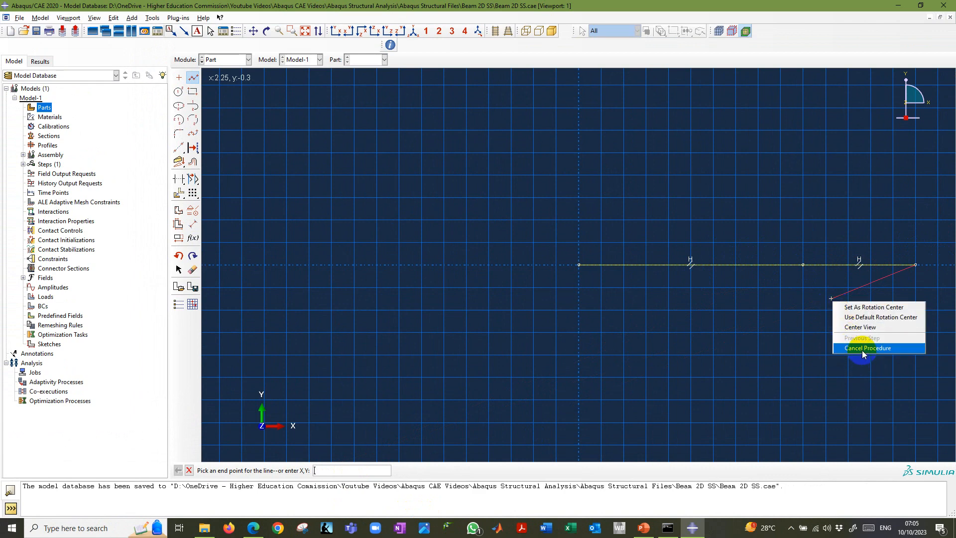
{"action": "left_click", "coordinate": [863, 349]}
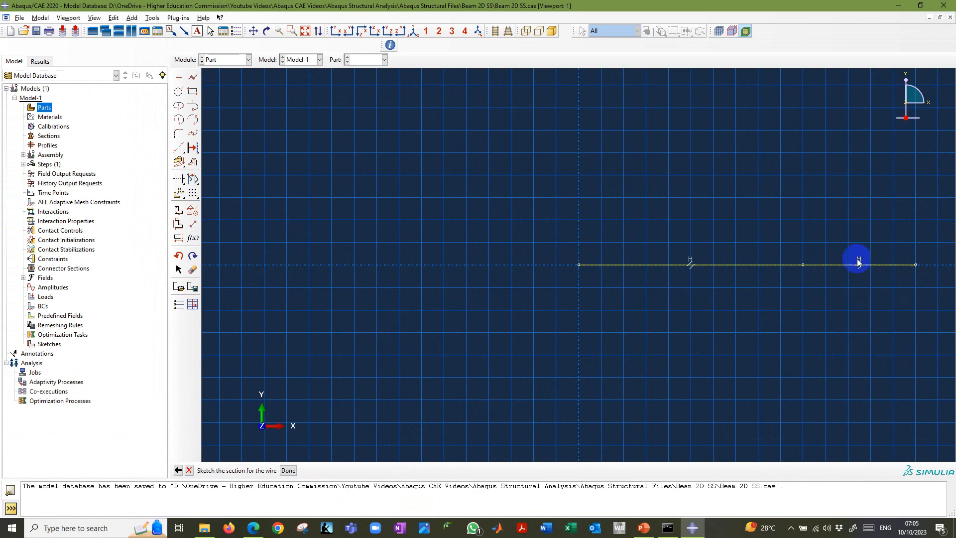
{"action": "left_click", "coordinate": [306, 32]}
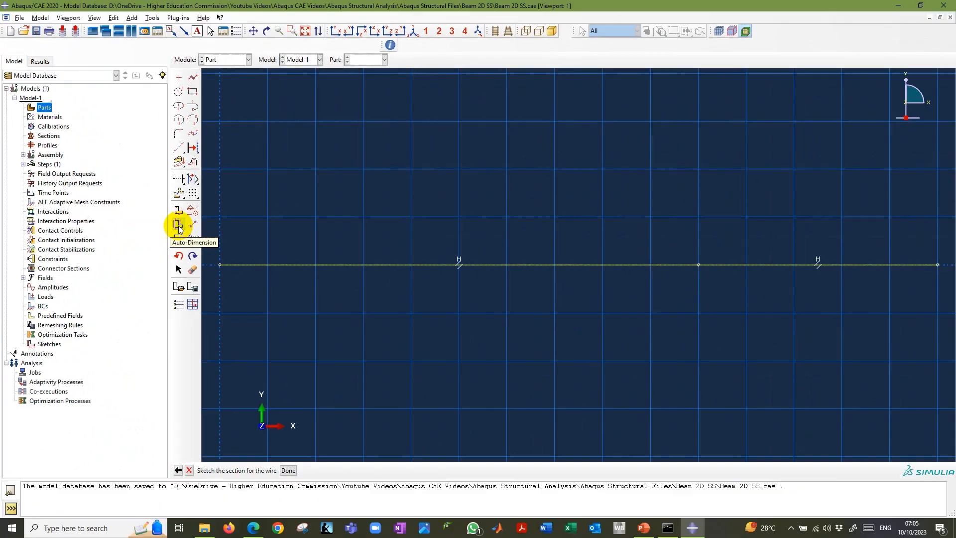
Auto-dimension both segments of the connected line and finish the wire sketch to create the part.
{"action": "left_click", "coordinate": [357, 262]}
{"action": "mouse_move", "coordinate": [215, 250]}
{"action": "left_mouse_down"}
{"action": "mouse_move", "coordinate": [540, 309]}
{"action": "mouse_move", "coordinate": [947, 294]}
{"action": "left_mouse_up"}
{"action": "left_click", "coordinate": [293, 469]}
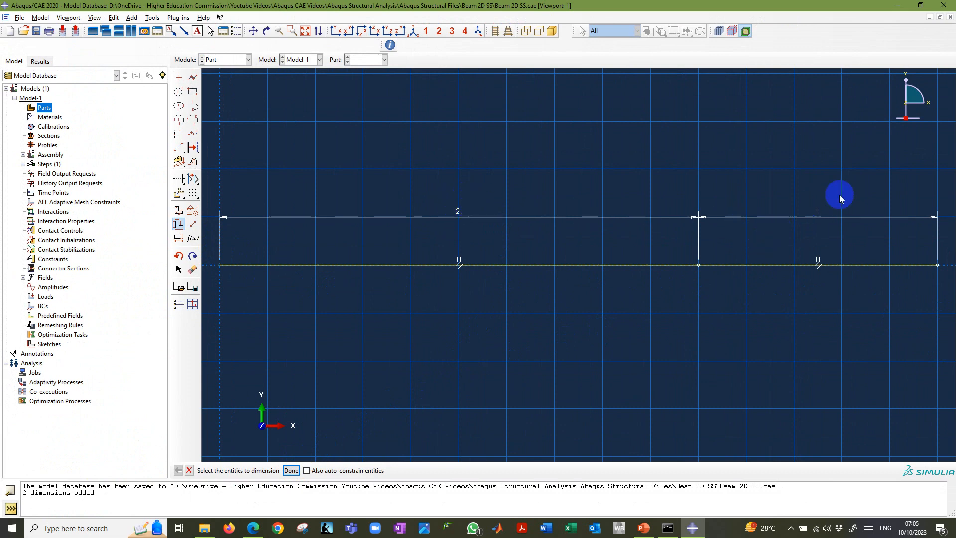
{"action": "left_click", "coordinate": [291, 471]}
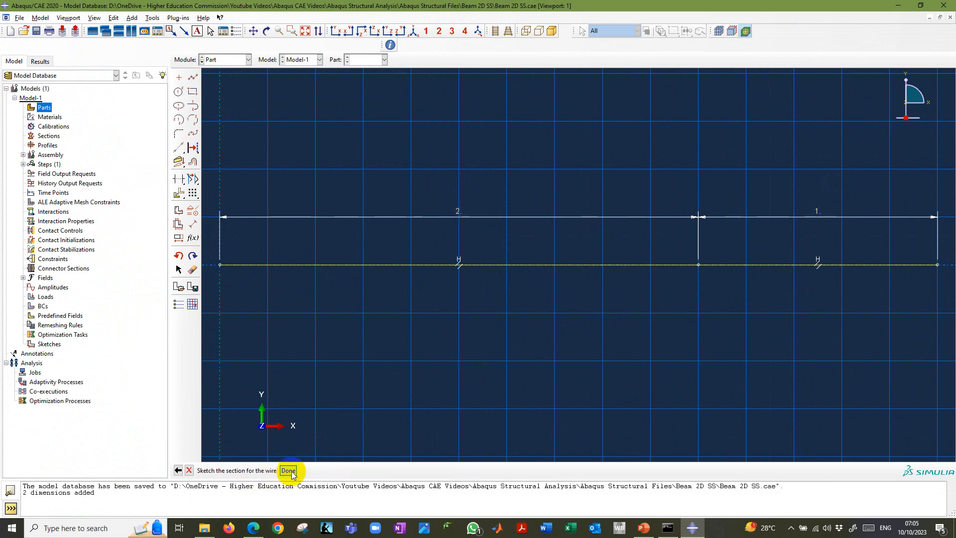
{"action": "left_click", "coordinate": [289, 470]}
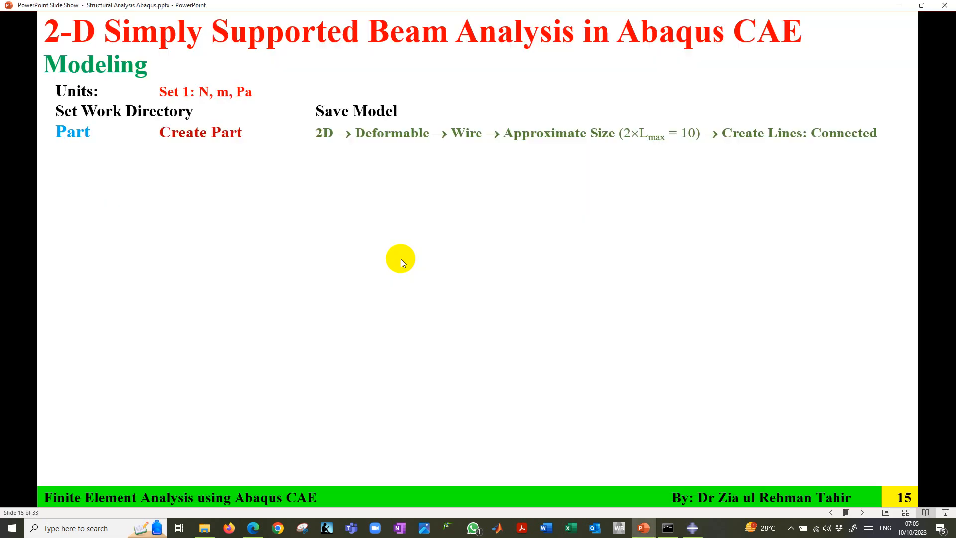
Reveal the Create Material instructions in the PowerPoint slide show, return to Abaqus/CAE and select the Property module.
{"action": "left_click", "coordinate": [402, 258]}
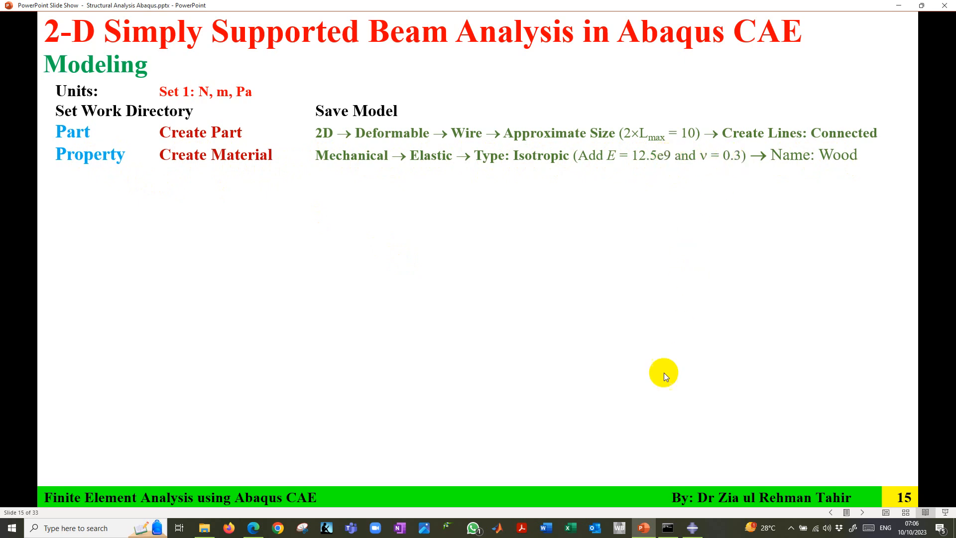
{"action": "left_click", "coordinate": [693, 529]}
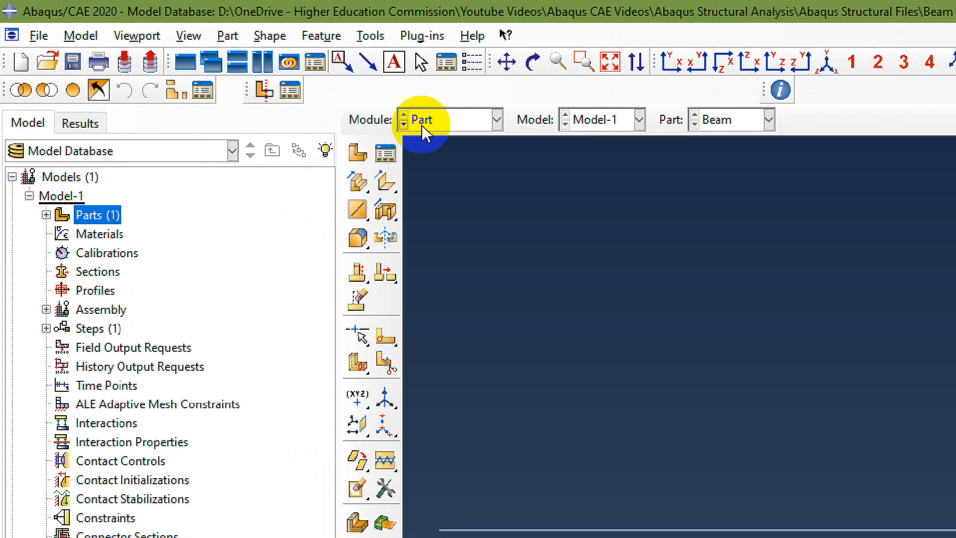
{"action": "left_click", "coordinate": [461, 120]}
{"action": "left_click", "coordinate": [454, 158]}
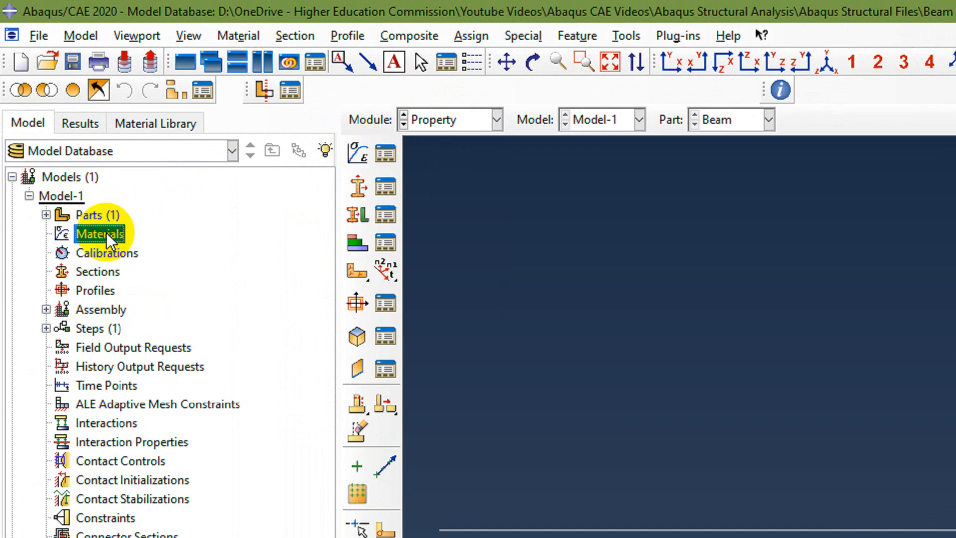
Start a new material in Model-1 and name it Wood.
{"action": "left_click", "coordinate": [239, 37]}
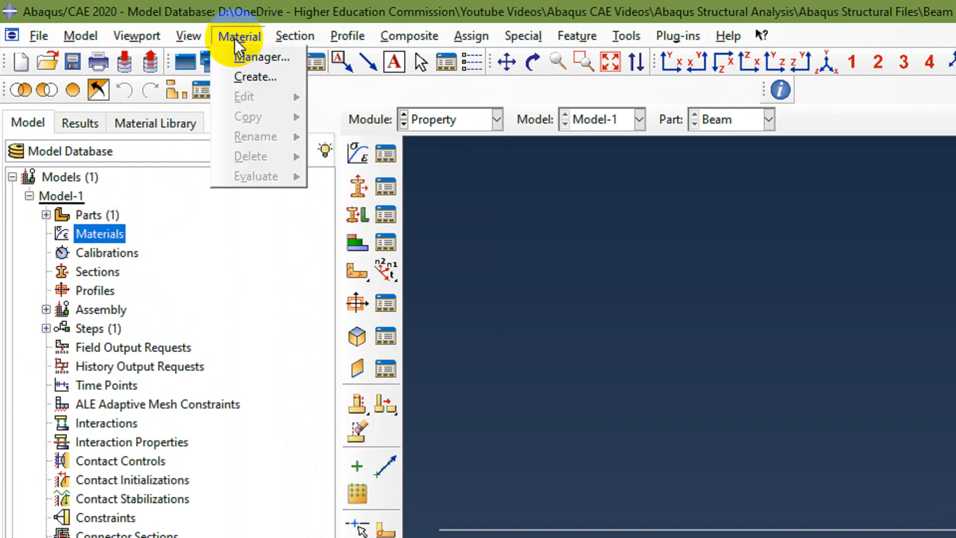
{"action": "left_click", "coordinate": [114, 235]}
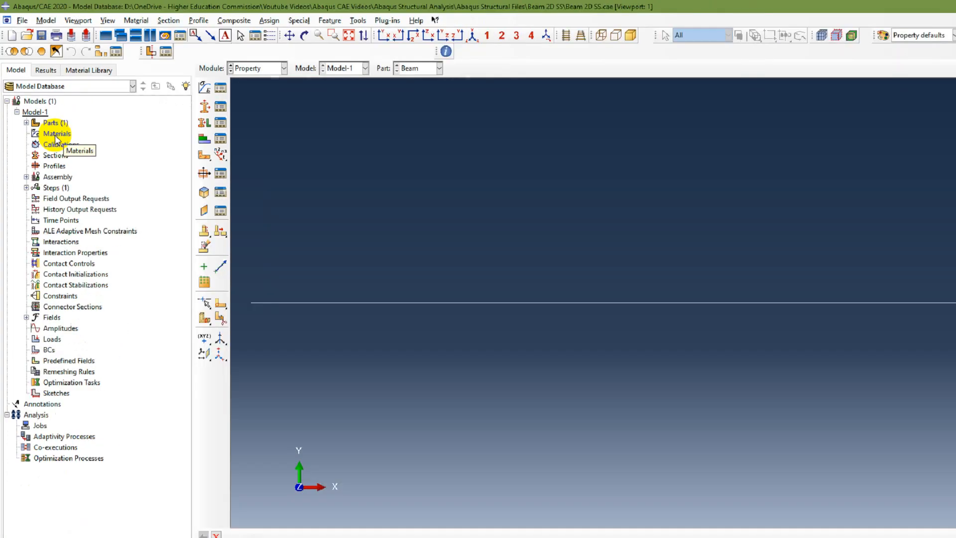
{"action": "left_click", "coordinate": [87, 237]}
{"action": "double_click", "coordinate": [44, 121]}
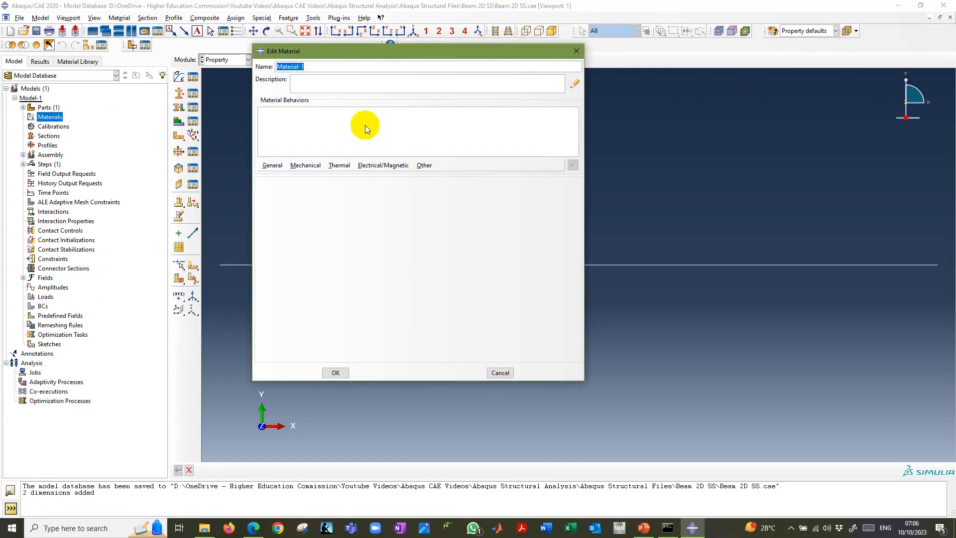
{"action": "type", "text": "Wo"}
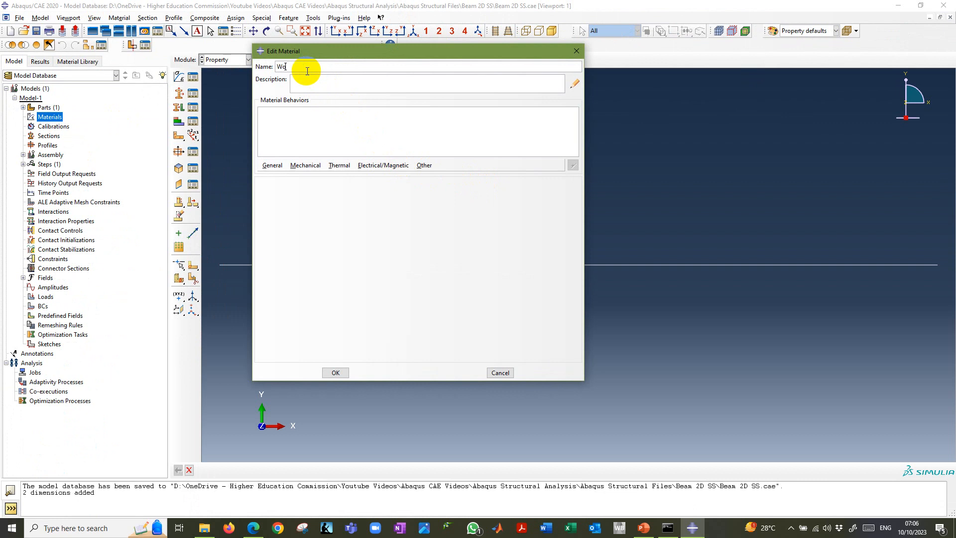
Add isotropic elastic behavior to Wood with Young's modulus 12.5e9 and Poisson's ratio 0.3, and confirm the material.
{"action": "left_click", "coordinate": [306, 165]}
{"action": "mouse_move", "coordinate": [313, 179]}
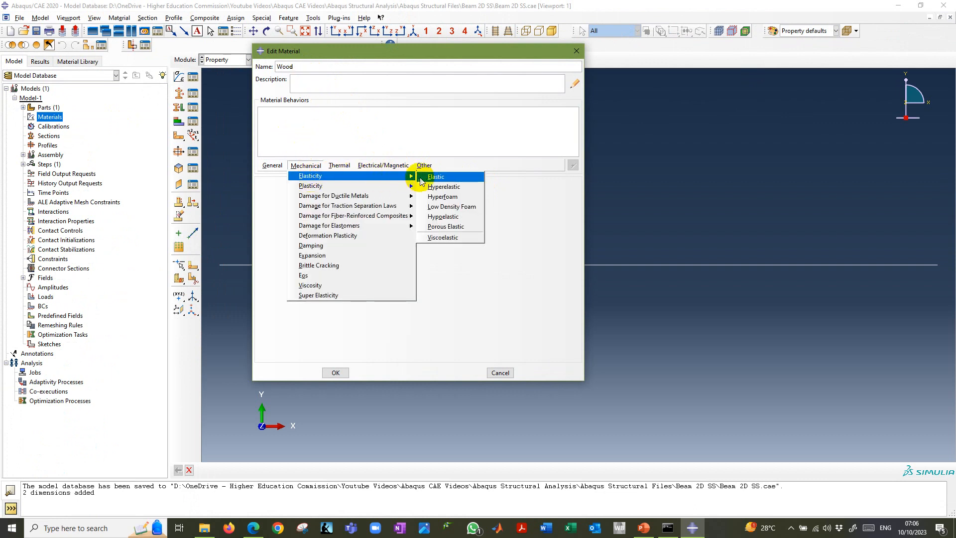
{"action": "left_click", "coordinate": [429, 177]}
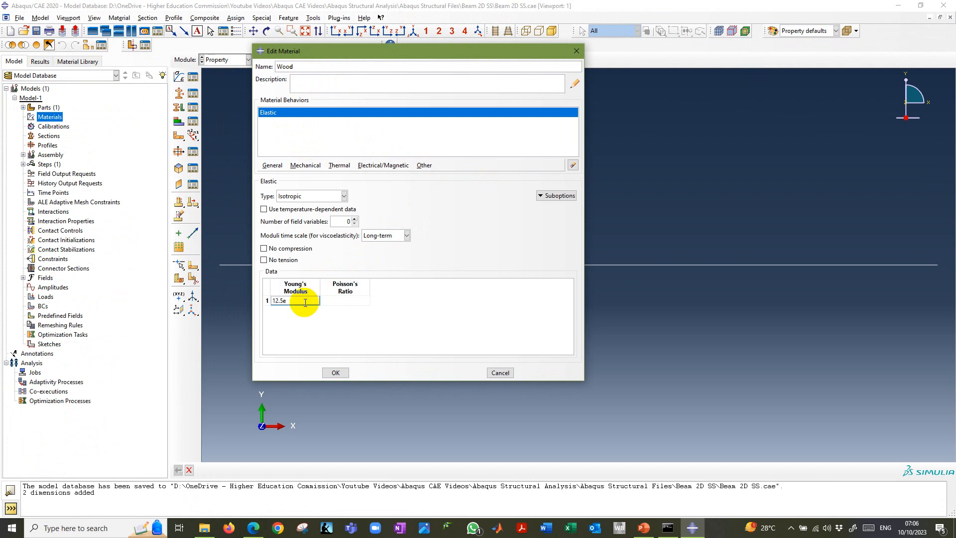
{"action": "type", "text": "0.3"}
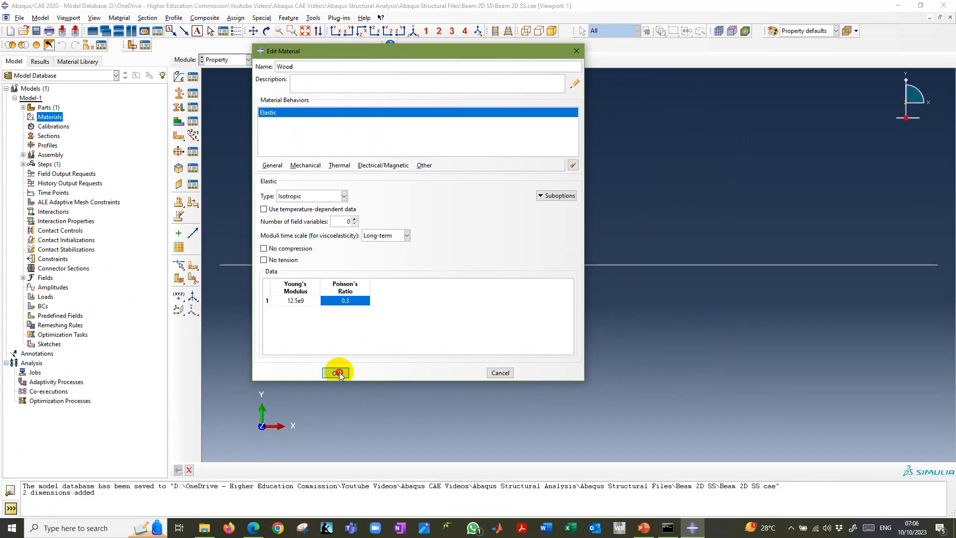
{"action": "left_click", "coordinate": [493, 409]}
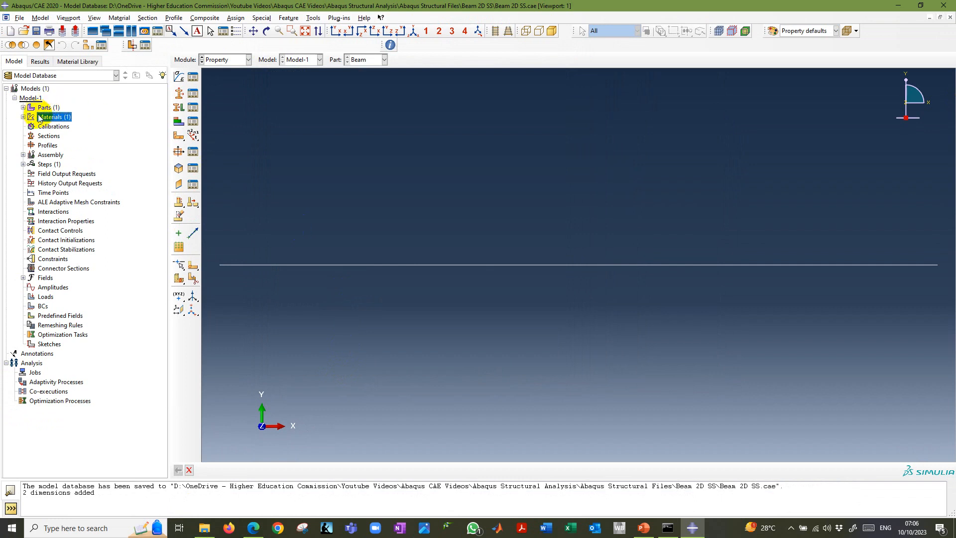
Reopen the Wood material from the model tree, check its Young's modulus and Poisson's ratio, and close it.
{"action": "left_click", "coordinate": [23, 116]}
{"action": "left_click", "coordinate": [44, 126]}
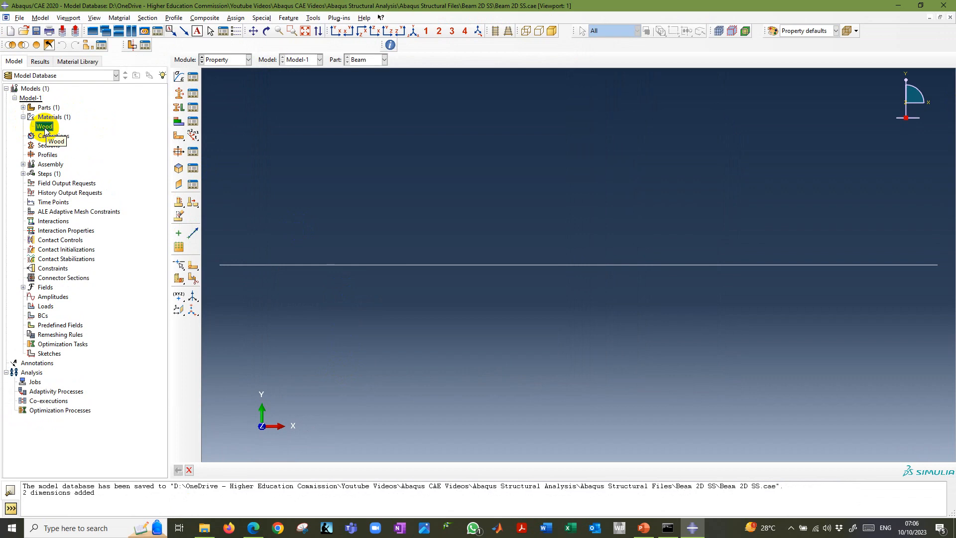
{"action": "double_click", "coordinate": [43, 126]}
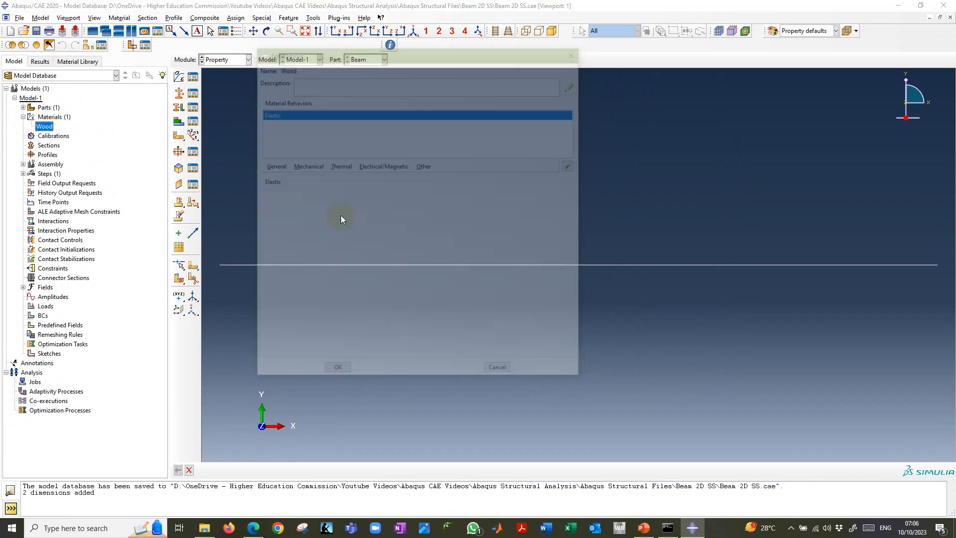
{"action": "left_click", "coordinate": [294, 300]}
{"action": "left_click", "coordinate": [346, 301]}
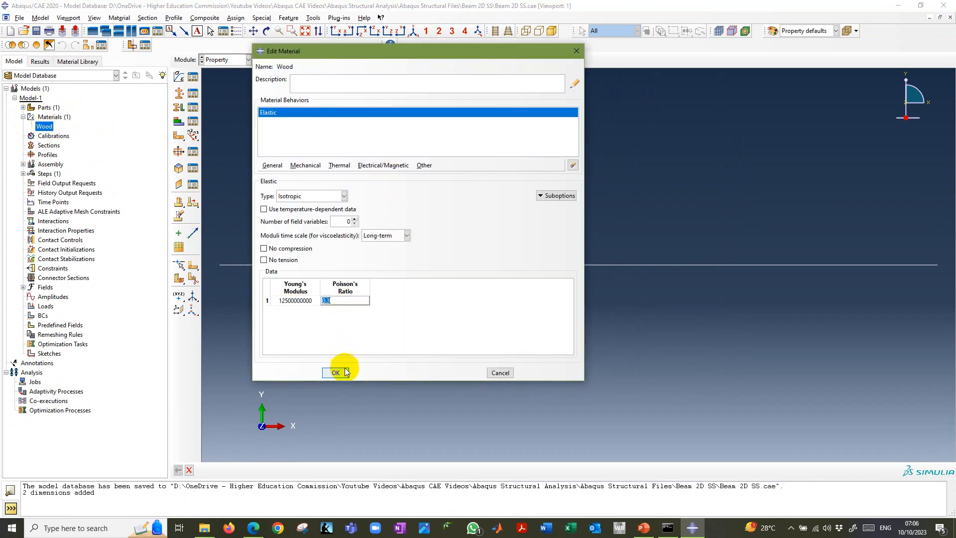
{"action": "left_click", "coordinate": [336, 372]}
Switch to the PowerPoint slide show, reveal the Create Profile instructions and return to Abaqus/CAE.
{"action": "key", "text": "alt+Tab"}
{"action": "left_click", "coordinate": [253, 230]}
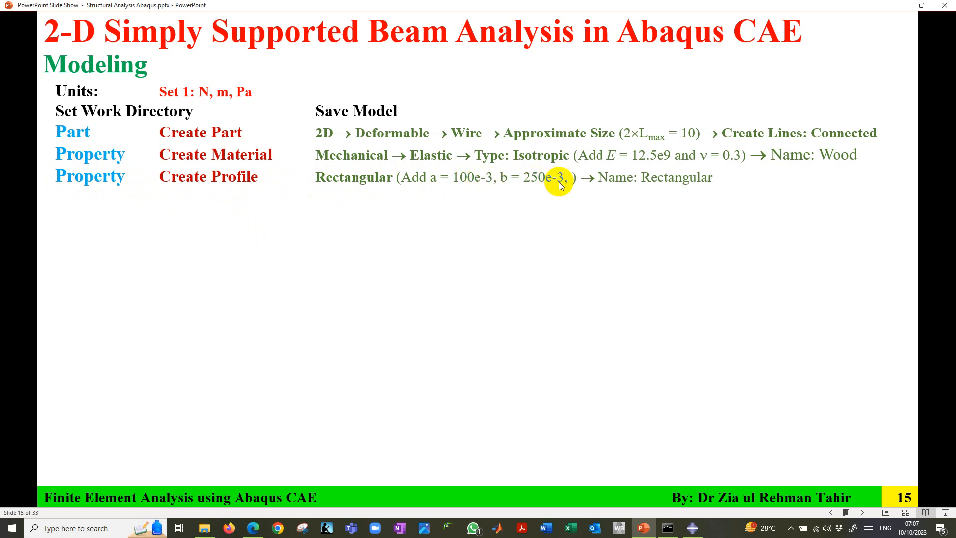
{"action": "left_click", "coordinate": [692, 528]}
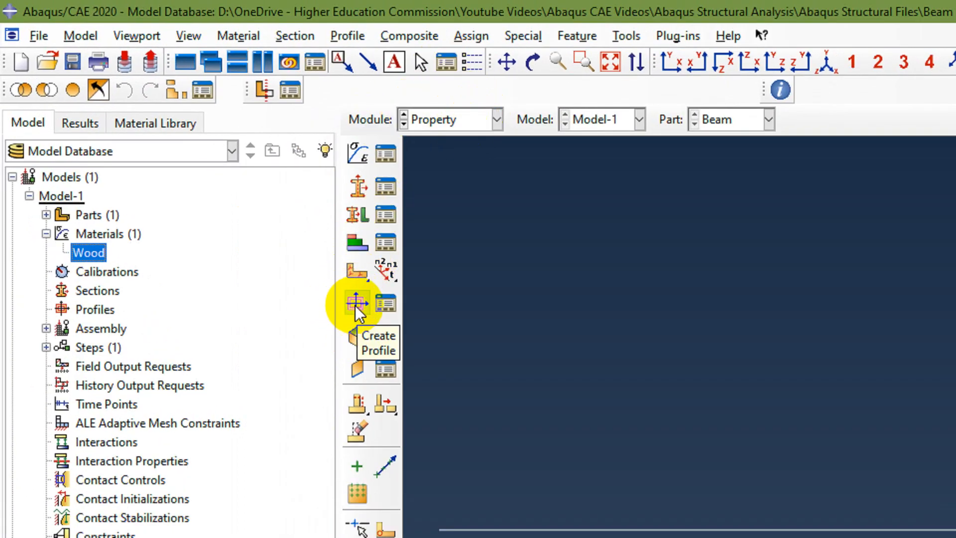
Start a new beam profile named Rectangular with the Rectangular shape and continue to its dimensions.
{"action": "left_click", "coordinate": [90, 310]}
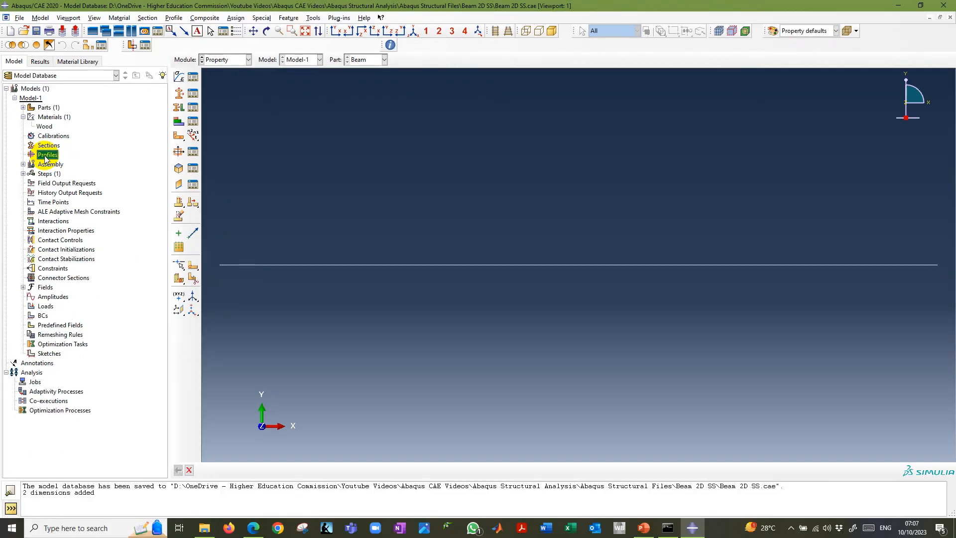
{"action": "double_click", "coordinate": [92, 310]}
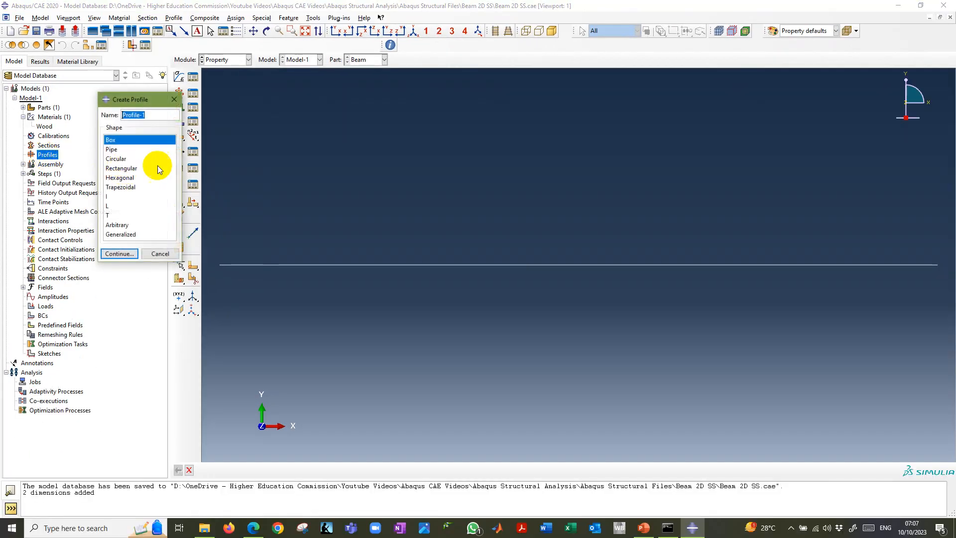
{"action": "left_click_drag", "start_coordinate": [150, 101], "coordinate": [528, 149]}
{"action": "type", "text": "Rectangular"}
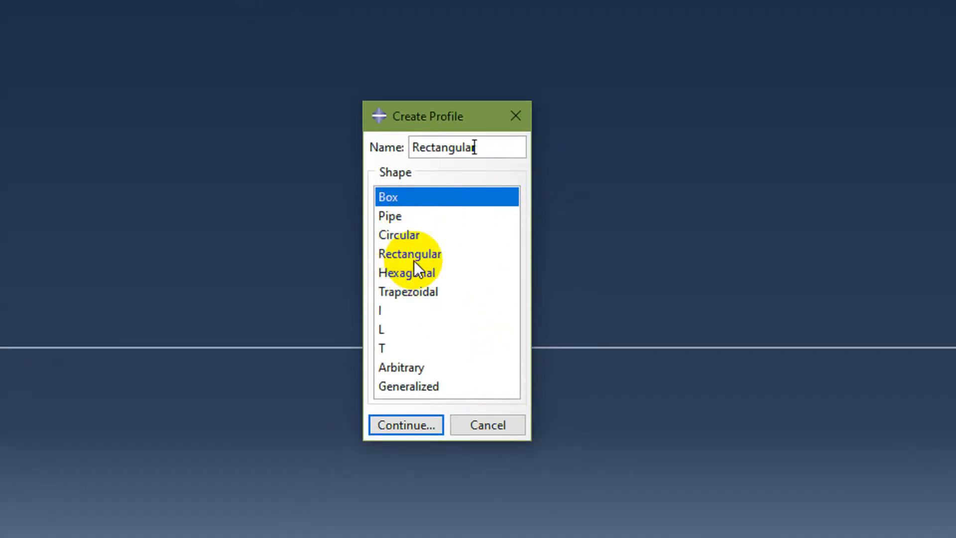
{"action": "left_click", "coordinate": [414, 255]}
{"action": "left_click", "coordinate": [407, 424]}
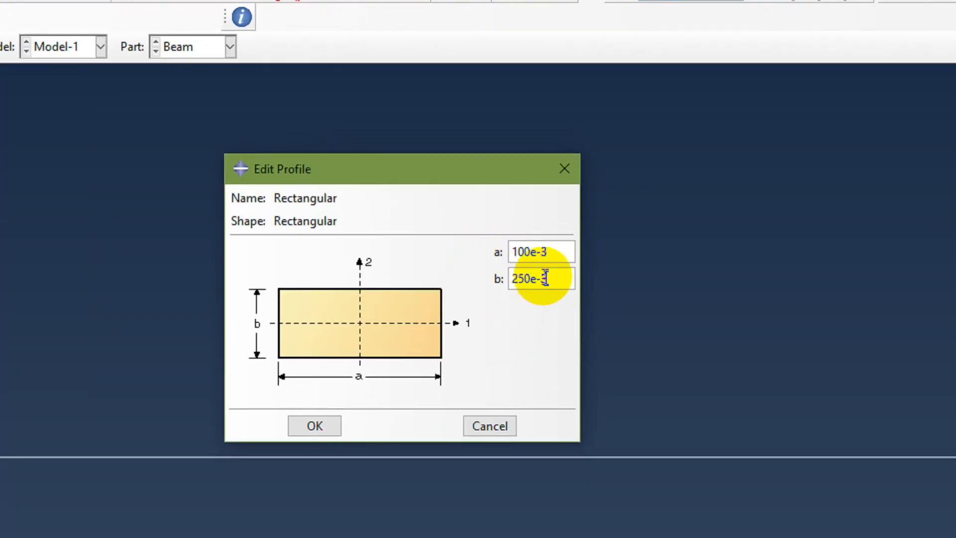
Set the rectangular profile's dimensions to a = 100e-3 and b = 250e-3, and confirm the profile.
{"action": "left_click", "coordinate": [558, 249]}
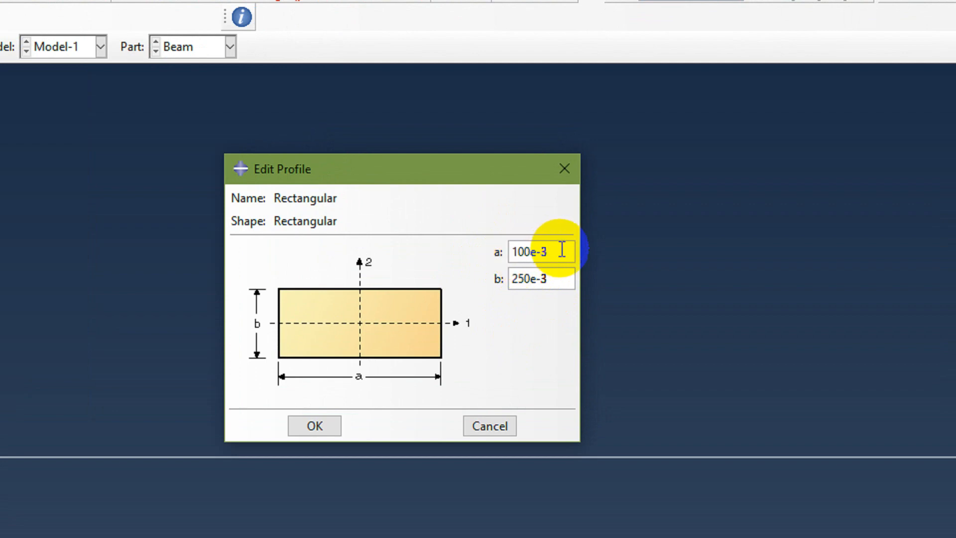
{"action": "left_click", "coordinate": [547, 278]}
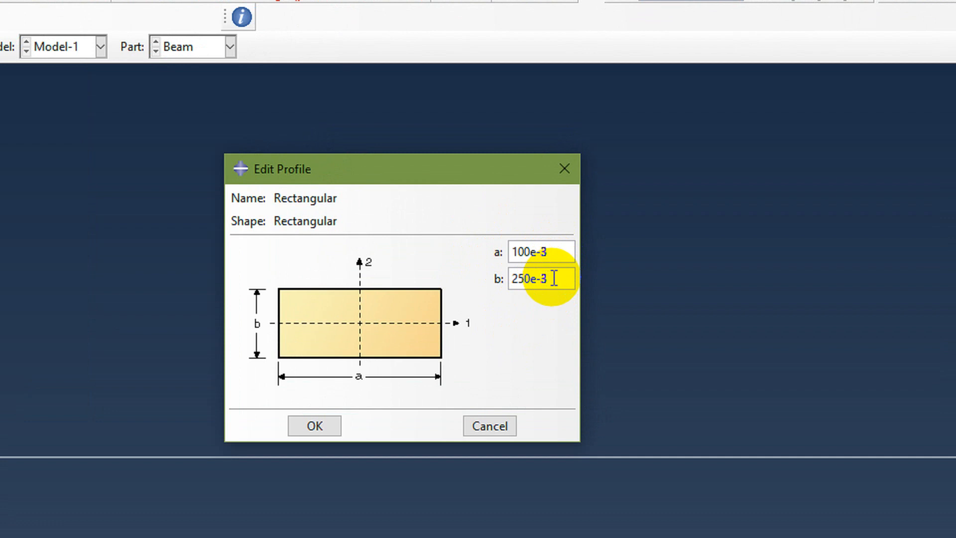
{"action": "left_click", "coordinate": [568, 254]}
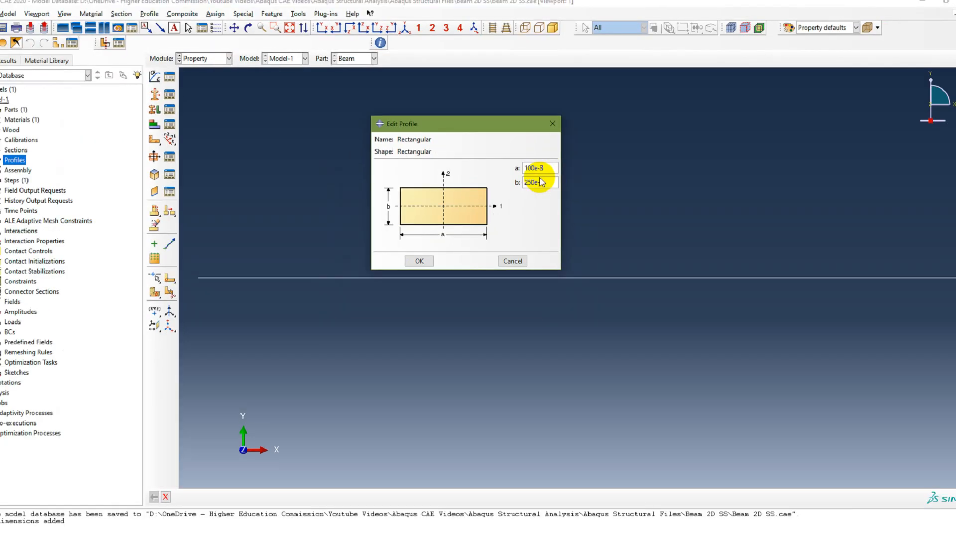
{"action": "left_click", "coordinate": [314, 425]}
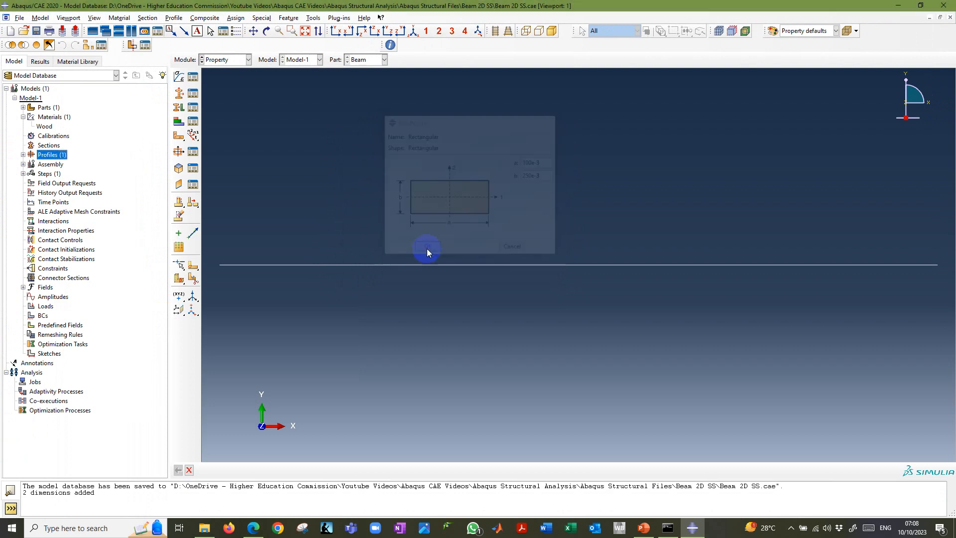
Reopen the Rectangular profile from the model tree, check its a and b dimensions, and close it.
{"action": "left_click", "coordinate": [23, 154]}
{"action": "left_click", "coordinate": [49, 164]}
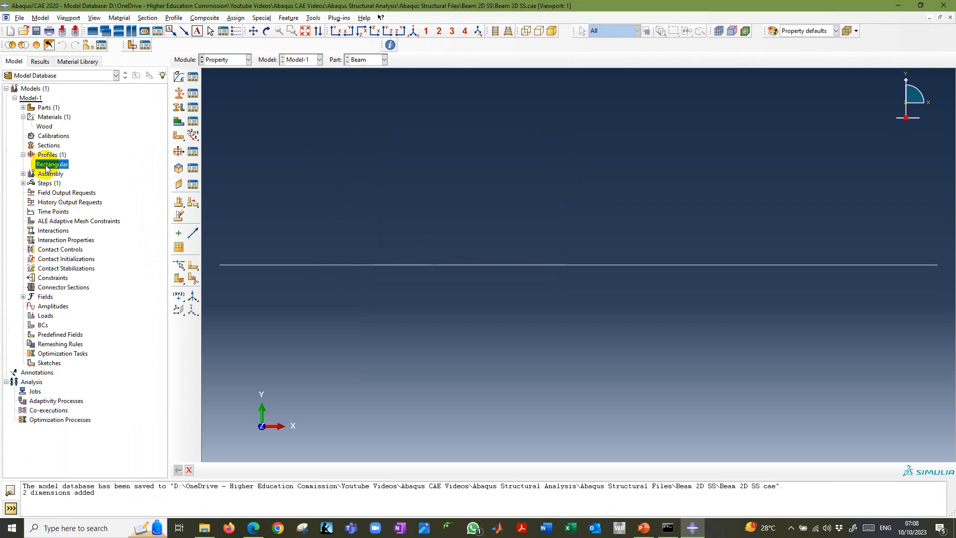
{"action": "double_click", "coordinate": [50, 165]}
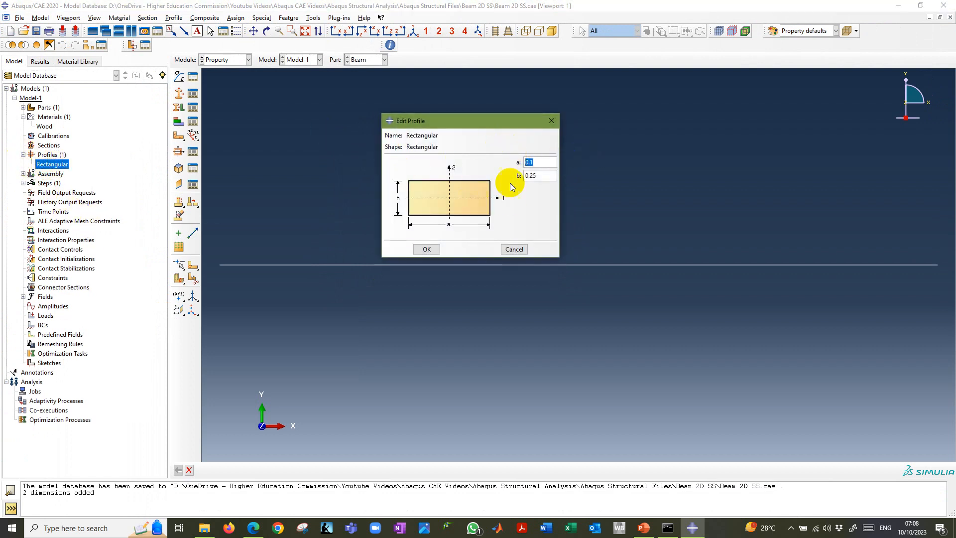
{"action": "left_click", "coordinate": [431, 246]}
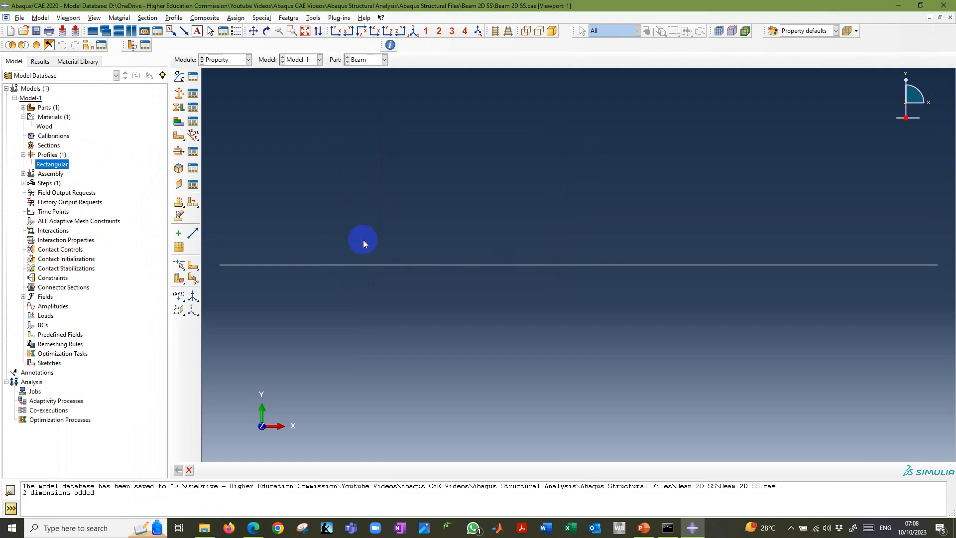
Switch to the PowerPoint slide show, reveal the Create Section instructions and return to Abaqus/CAE.
{"action": "key", "text": "alt+Tab"}
{"action": "left_click", "coordinate": [413, 279]}
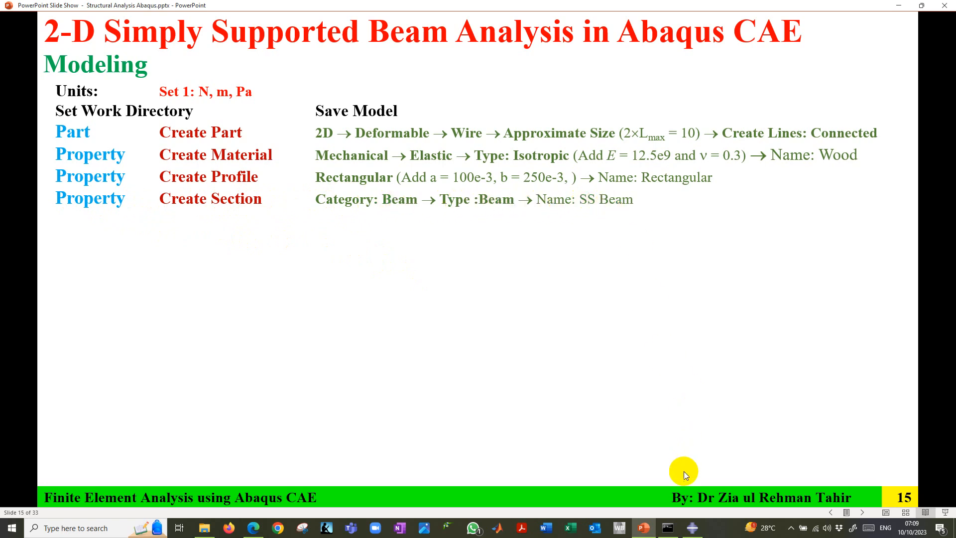
{"action": "left_click", "coordinate": [692, 527]}
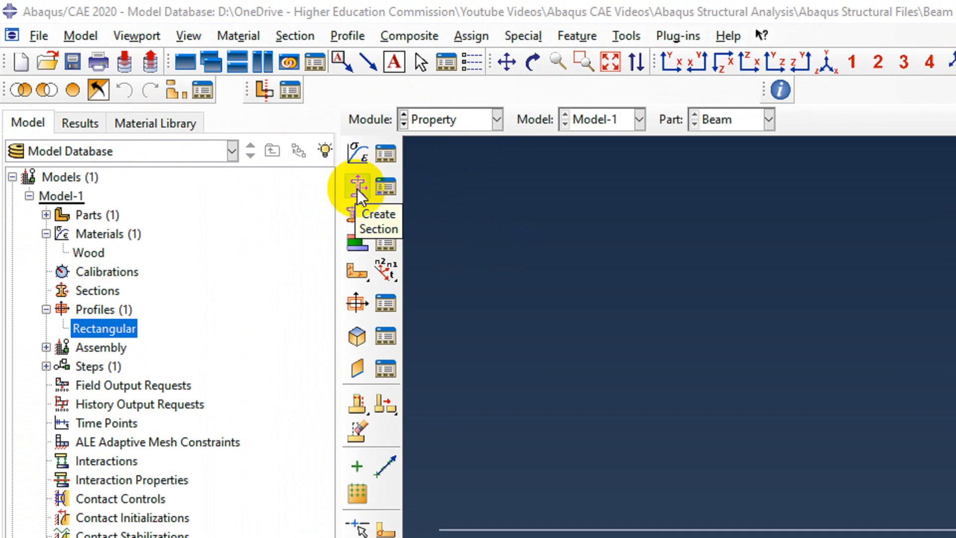
Create a new section named SS Beam with category Beam and type Beam, and continue to its settings.
{"action": "left_click", "coordinate": [97, 293]}
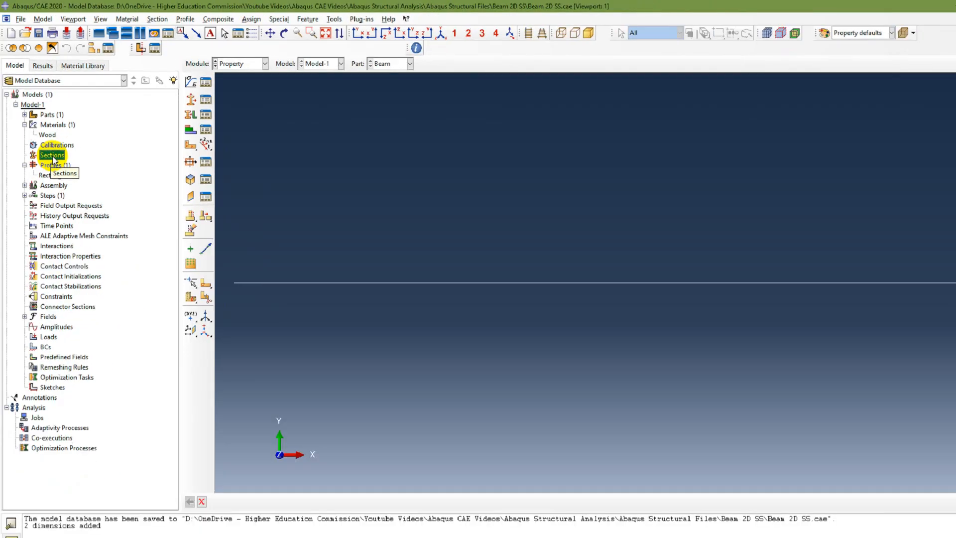
{"action": "double_click", "coordinate": [98, 292]}
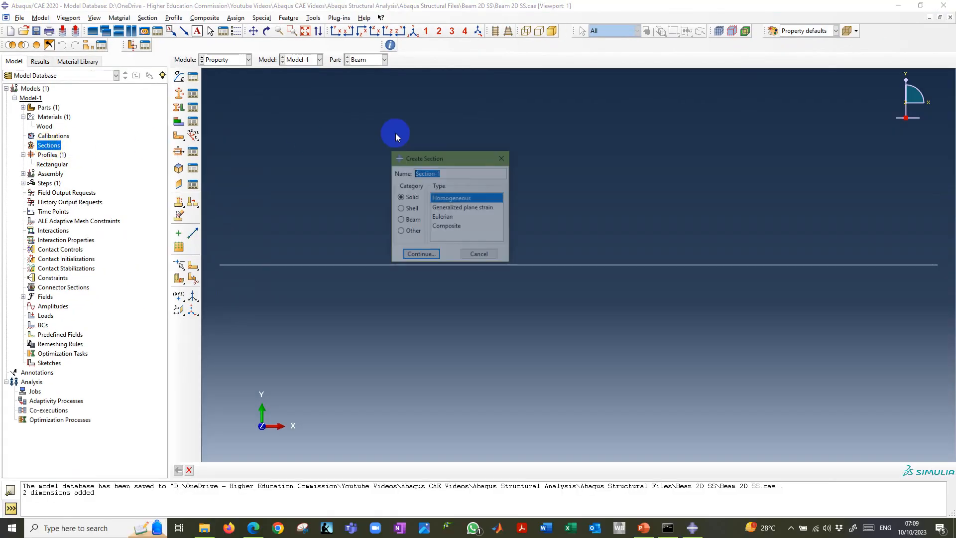
{"action": "type", "text": "SS Beam"}
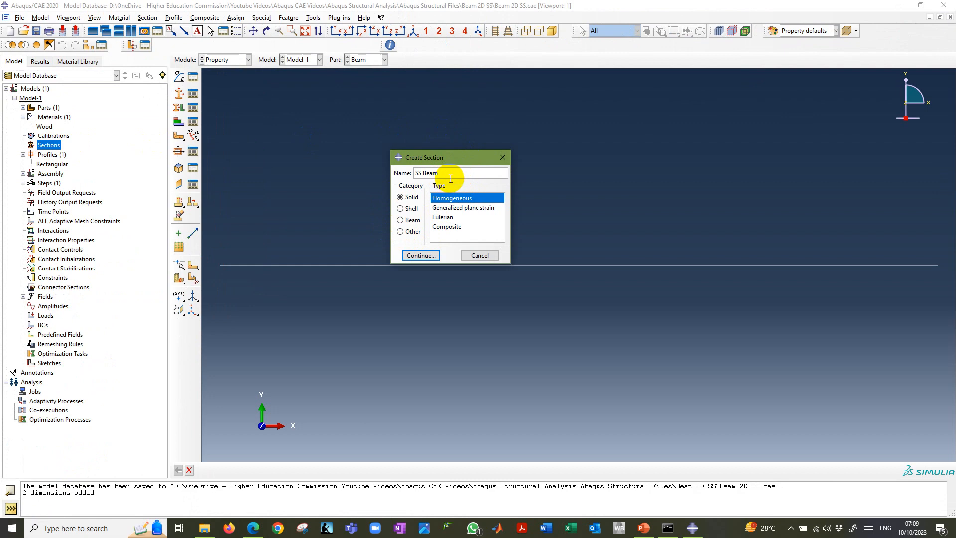
{"action": "left_click", "coordinate": [408, 209]}
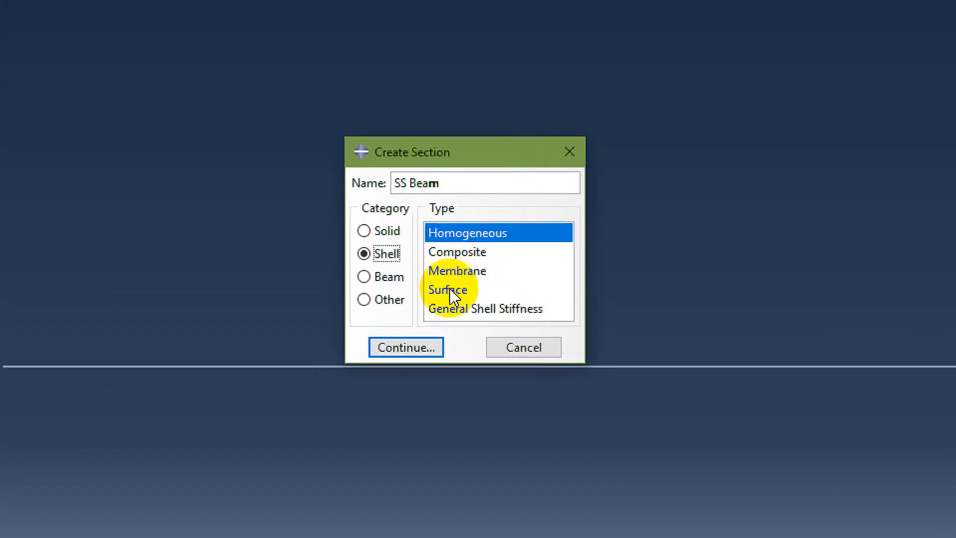
{"action": "left_click", "coordinate": [370, 276]}
{"action": "left_click", "coordinate": [456, 232]}
{"action": "left_click", "coordinate": [412, 347]}
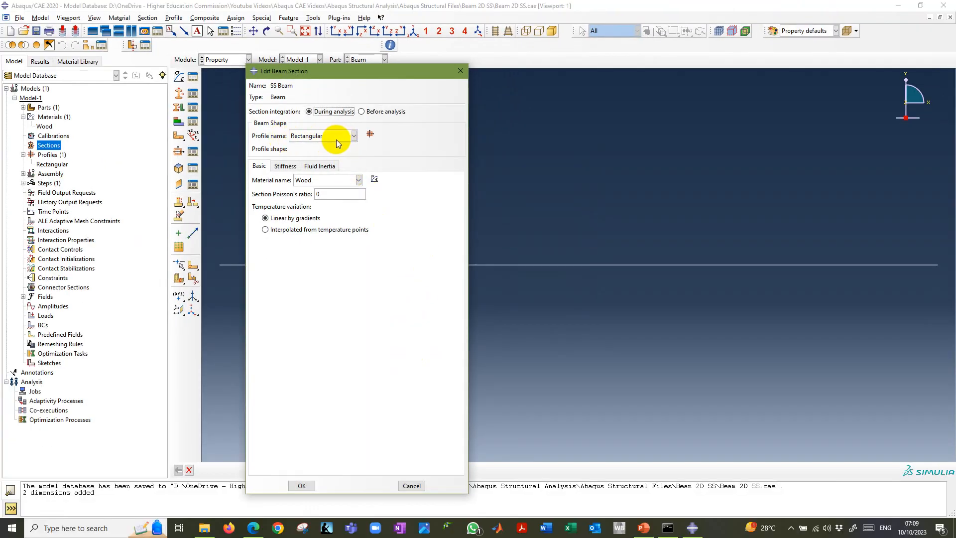
Use the Rectangular profile and Wood material for the SS Beam section, and confirm the section.
{"action": "left_click", "coordinate": [329, 136]}
{"action": "left_click", "coordinate": [320, 147]}
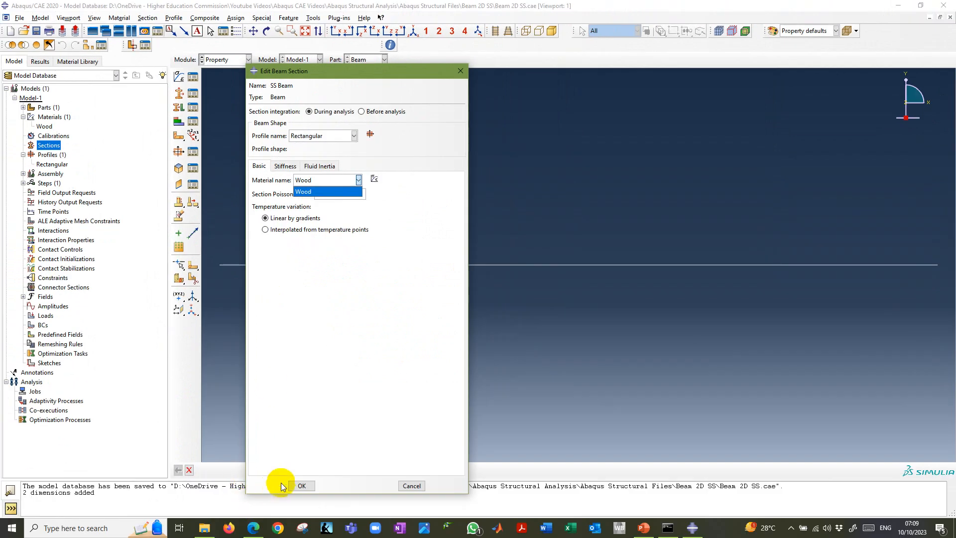
{"action": "left_click", "coordinate": [302, 483]}
{"action": "left_click", "coordinate": [303, 484]}
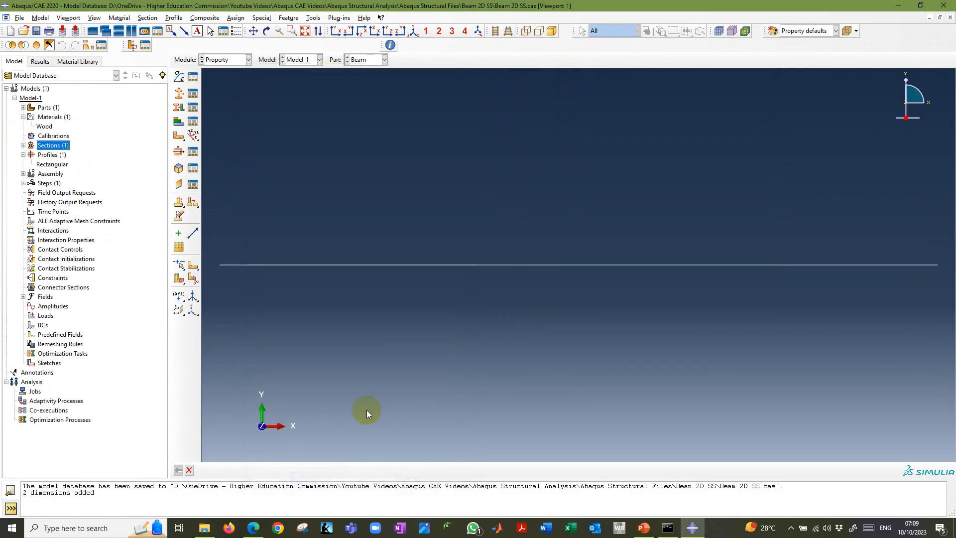
Check the SS Beam section in the model tree, view the Assign Beam Orientations instructions in PowerPoint, and return to Abaqus/CAE.
{"action": "left_click", "coordinate": [23, 145]}
{"action": "left_click", "coordinate": [50, 155]}
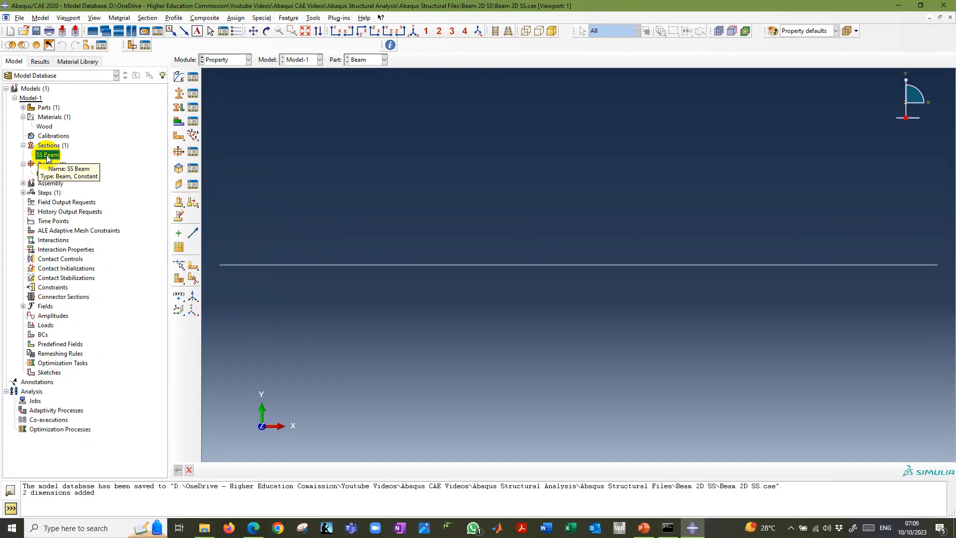
{"action": "key", "text": "alt+Tab"}
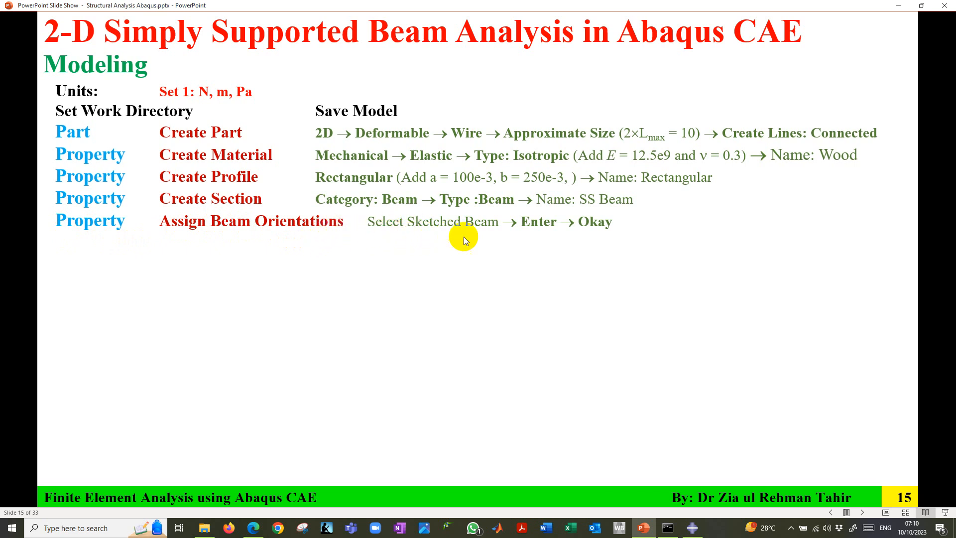
{"action": "left_click", "coordinate": [693, 527]}
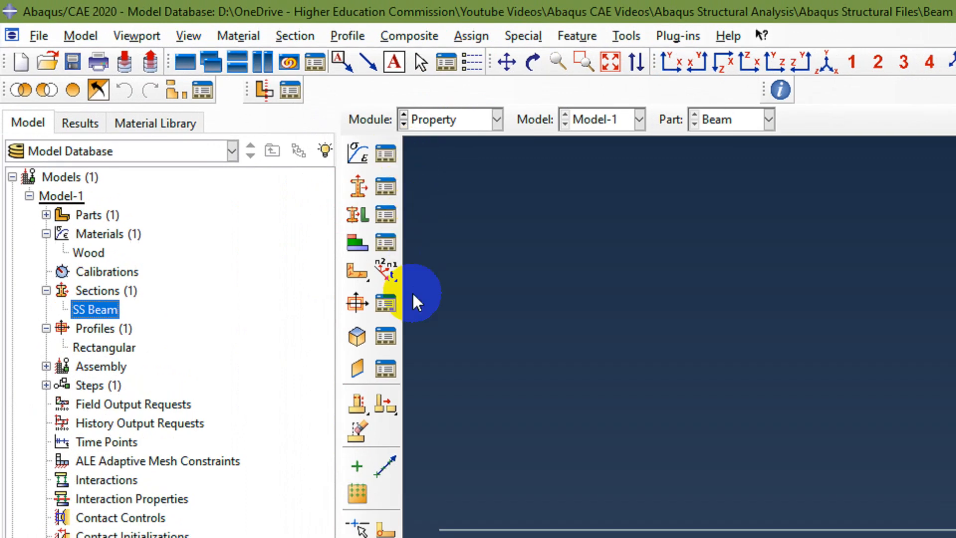
Assign a beam orientation to the whole wire without creating a set, accepting the n1 direction 0.0,0.0,-1.0.
{"action": "left_click", "coordinate": [453, 120]}
{"action": "left_click", "coordinate": [454, 121]}
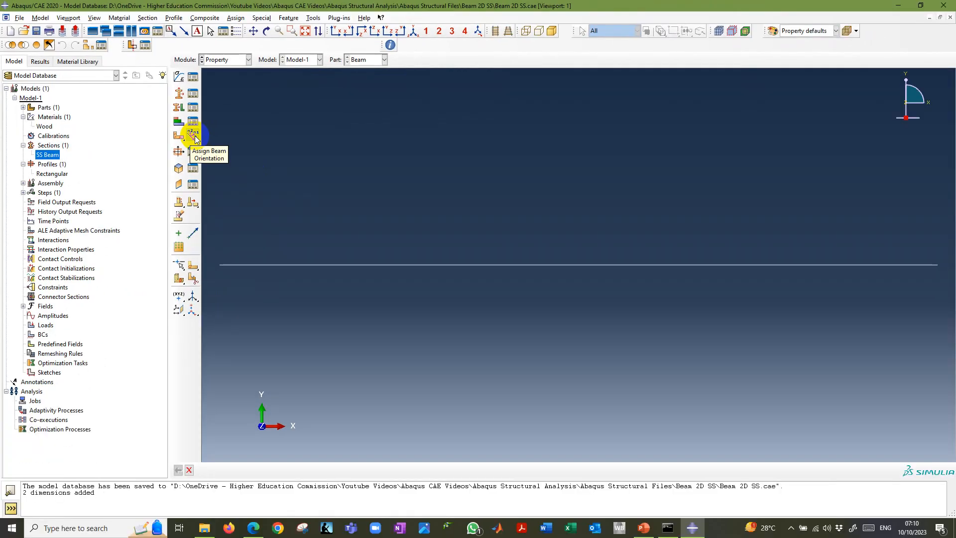
{"action": "left_click", "coordinate": [391, 274]}
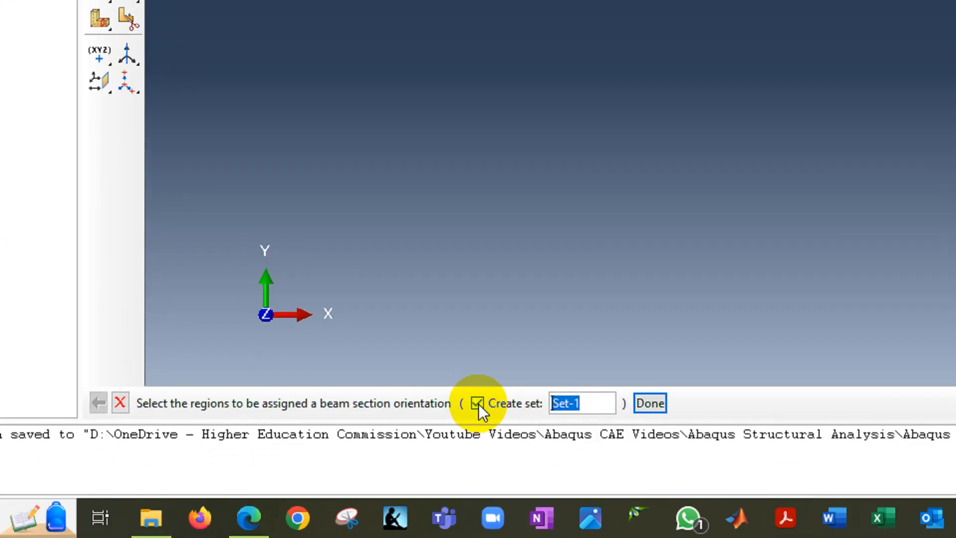
{"action": "left_click", "coordinate": [368, 471]}
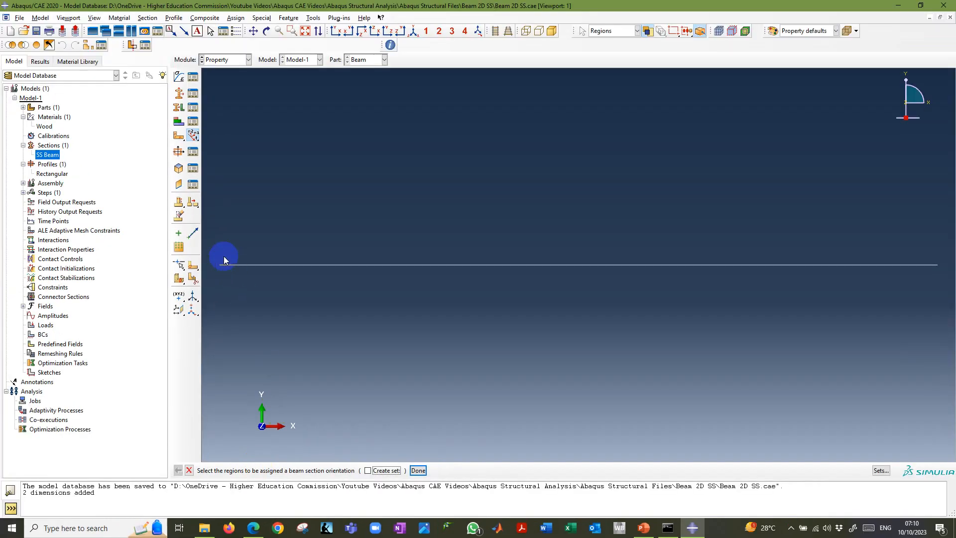
{"action": "left_click_drag", "start_coordinate": [210, 247], "coordinate": [955, 299]}
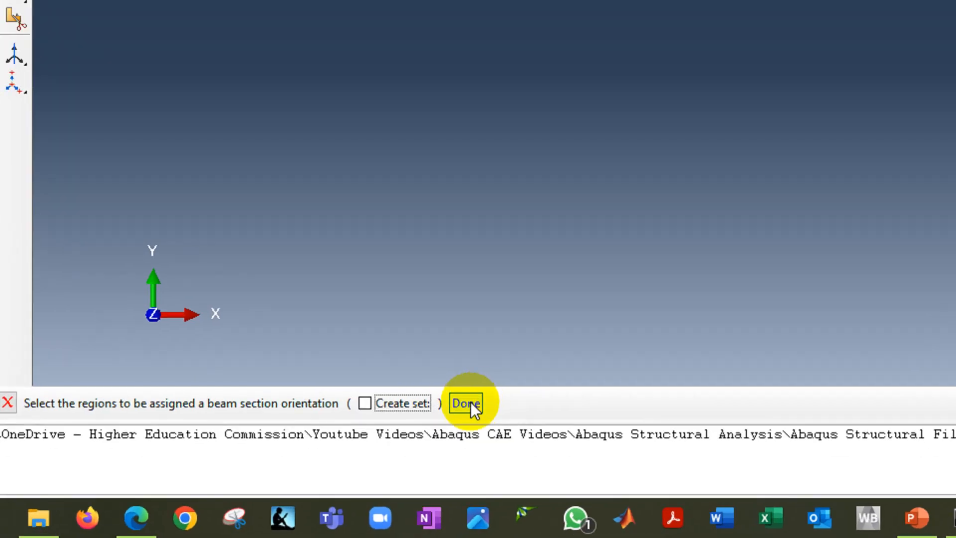
{"action": "left_click", "coordinate": [438, 449]}
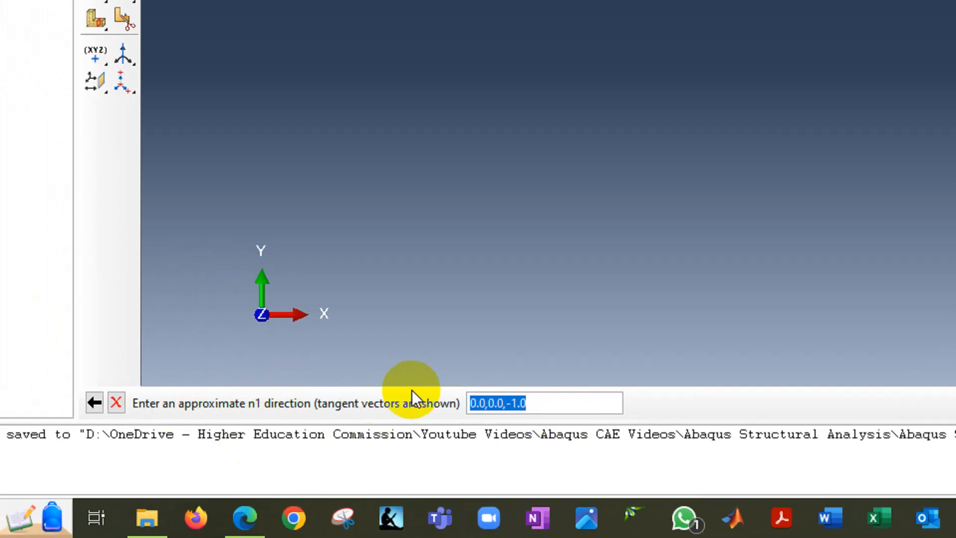
{"action": "key", "text": "Return"}
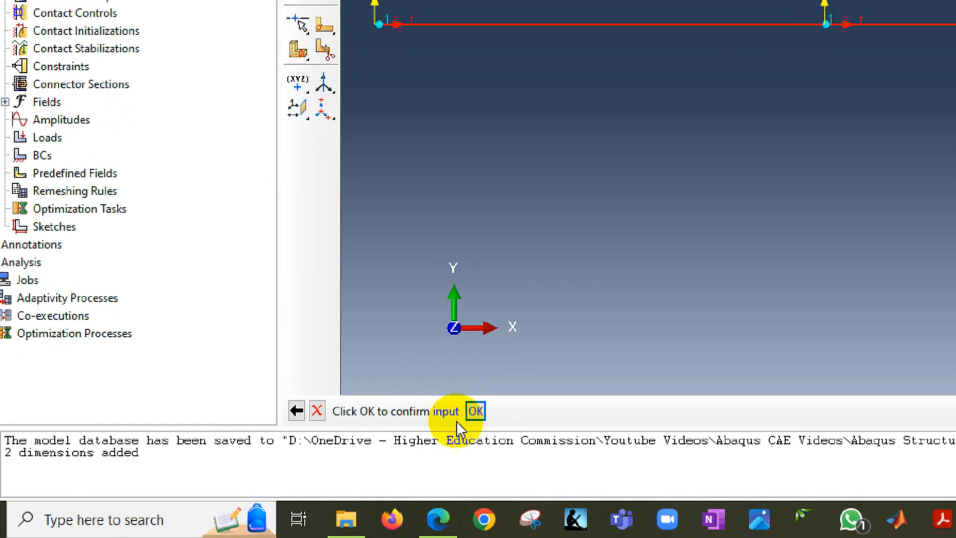
{"action": "left_click", "coordinate": [476, 411]}
{"action": "left_click", "coordinate": [749, 407]}
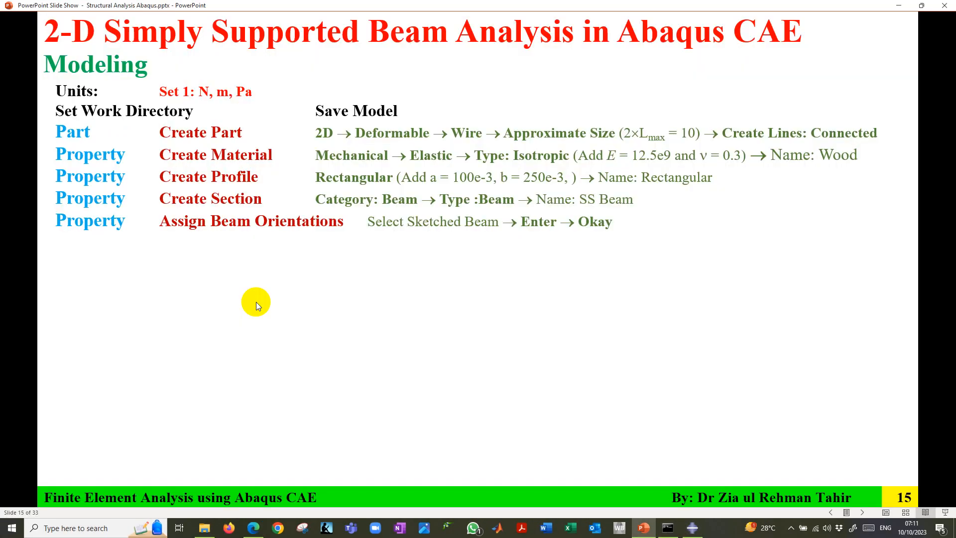
Switch to the PowerPoint slide show, read the Assign Section instructions, and return to Abaqus/CAE.
{"action": "left_click", "coordinate": [256, 302]}
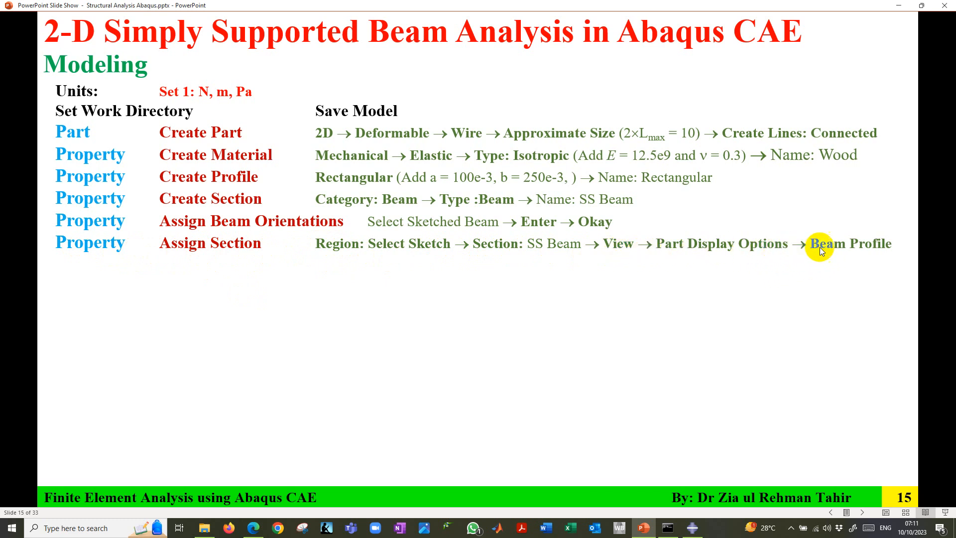
{"action": "left_click", "coordinate": [692, 528]}
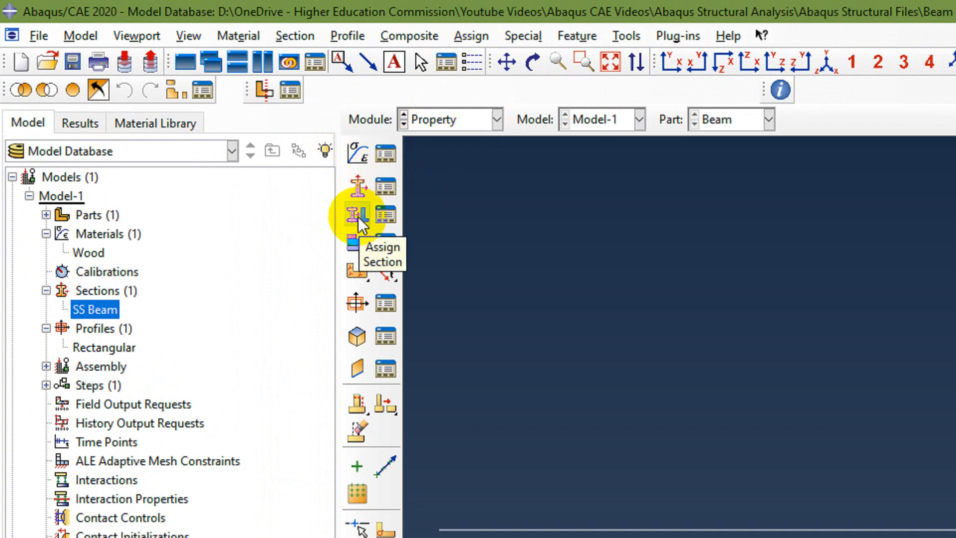
{"action": "left_click", "coordinate": [292, 37]}
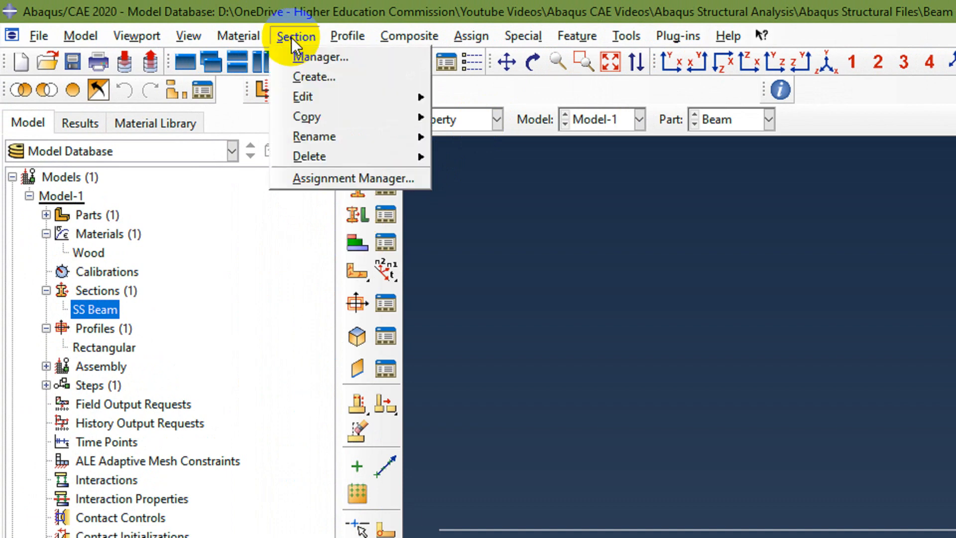
{"action": "left_click", "coordinate": [288, 208]}
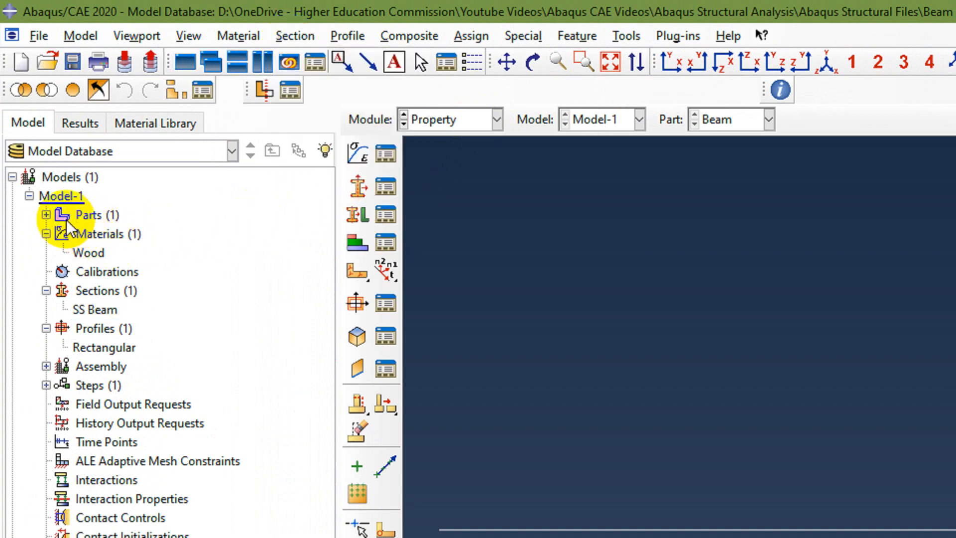
Assign the SS Beam section to the entire wire of the Beam part, starting from its Section Assignments in the model tree.
{"action": "left_click", "coordinate": [46, 215]}
{"action": "left_click", "coordinate": [63, 234]}
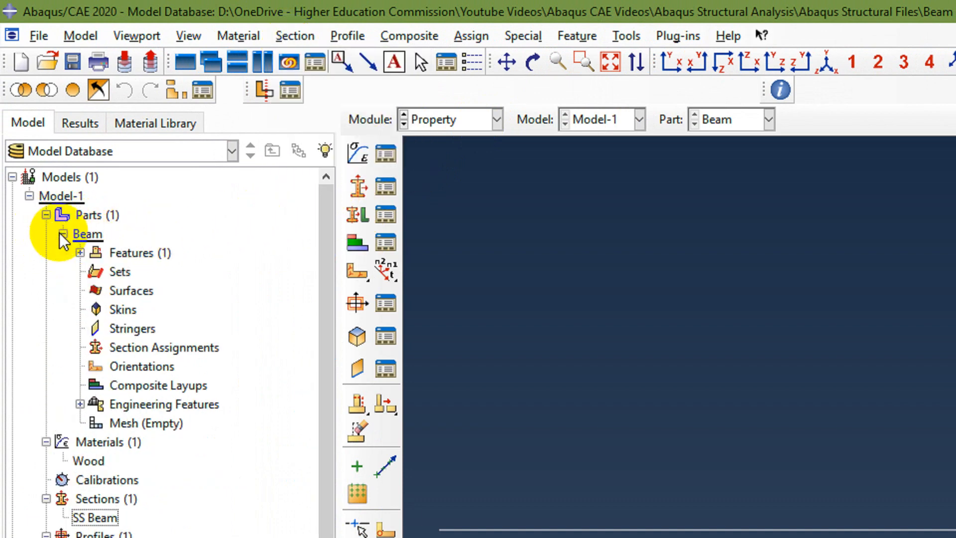
{"action": "left_click", "coordinate": [152, 348]}
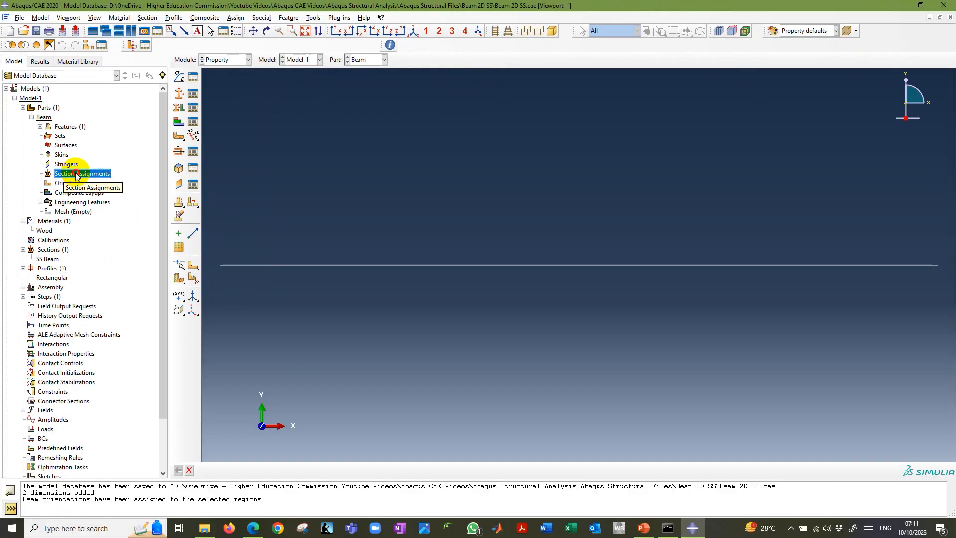
{"action": "double_click", "coordinate": [151, 347]}
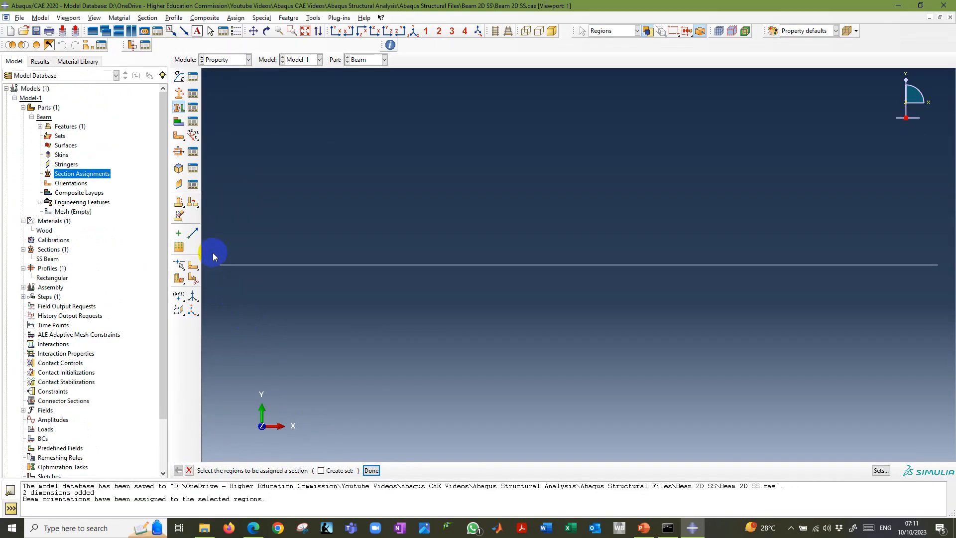
{"action": "left_click_drag", "start_coordinate": [213, 253], "coordinate": [947, 328]}
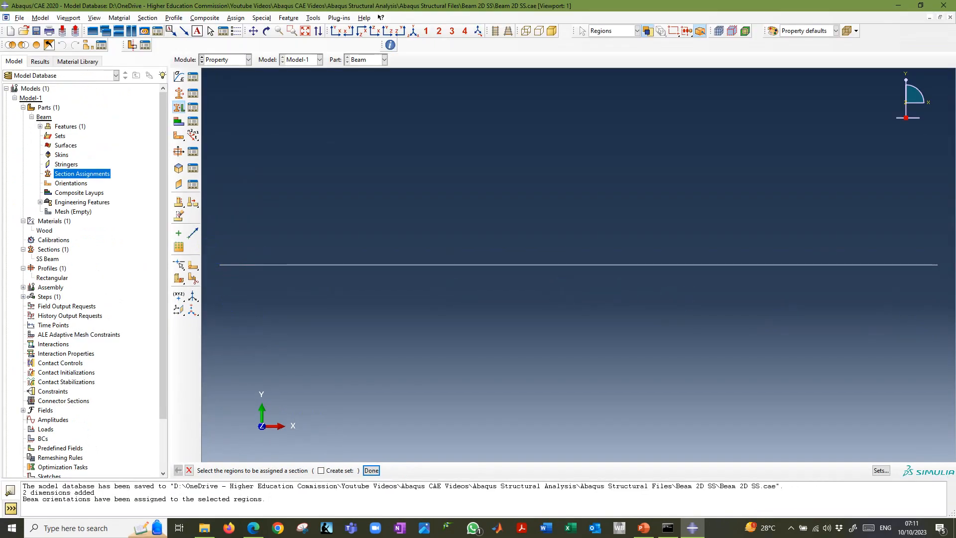
{"action": "left_click", "coordinate": [372, 471]}
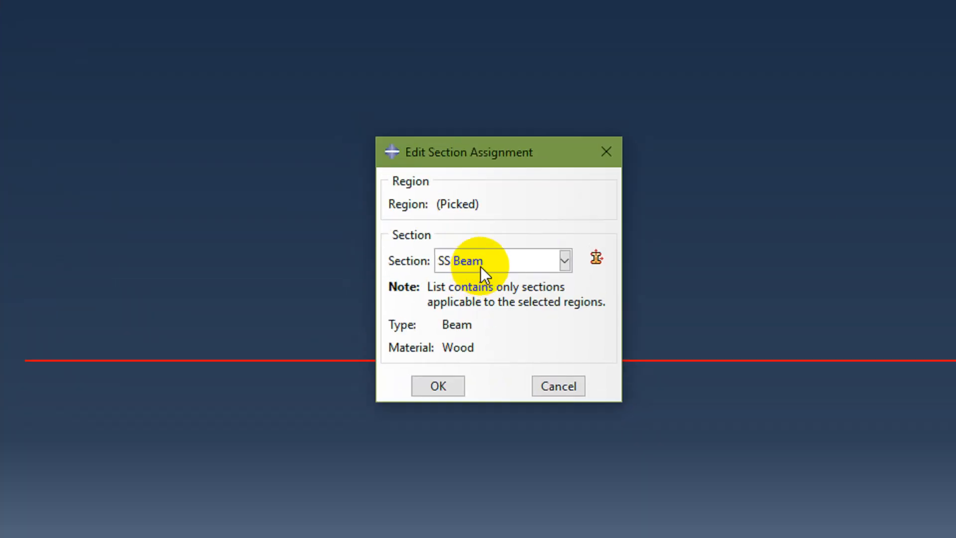
{"action": "left_click", "coordinate": [483, 212]}
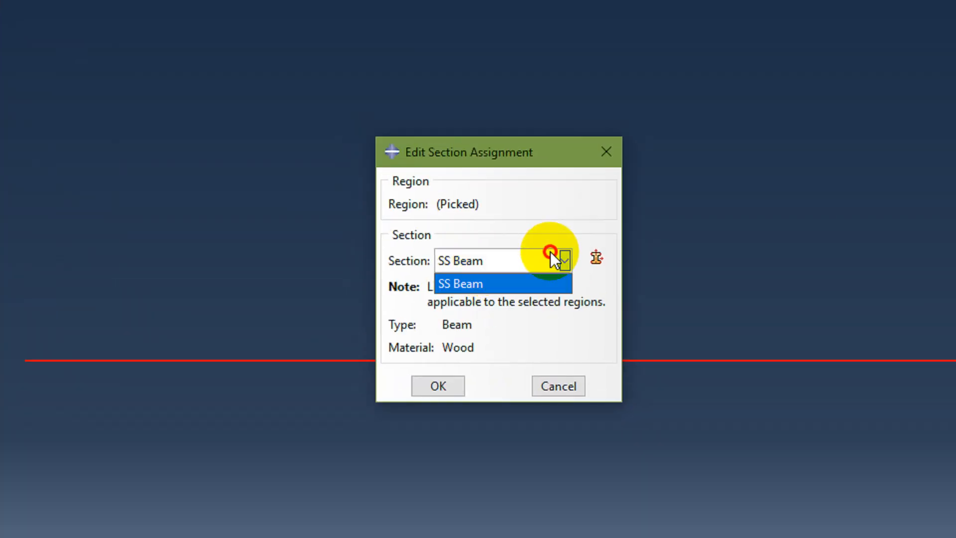
{"action": "left_click", "coordinate": [500, 285]}
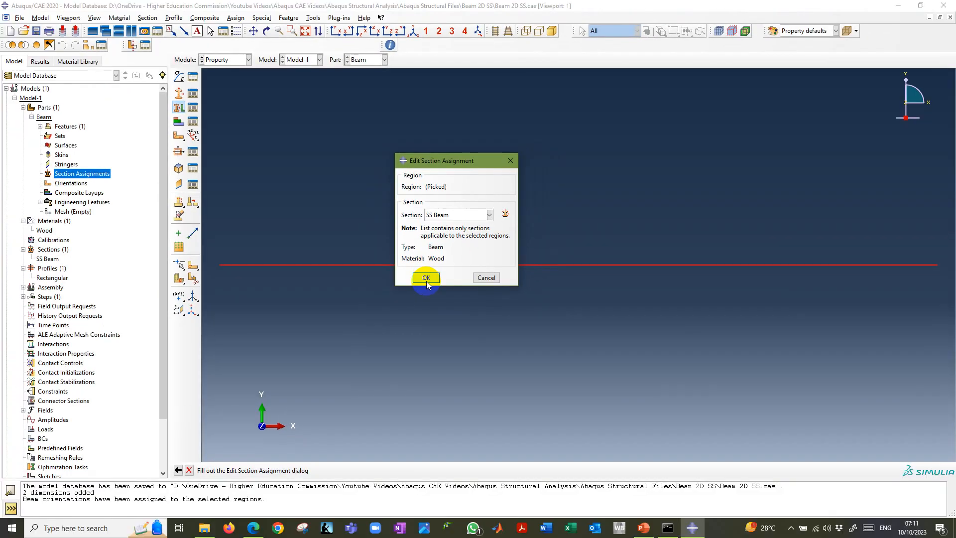
{"action": "left_click", "coordinate": [438, 384]}
{"action": "left_click", "coordinate": [372, 470]}
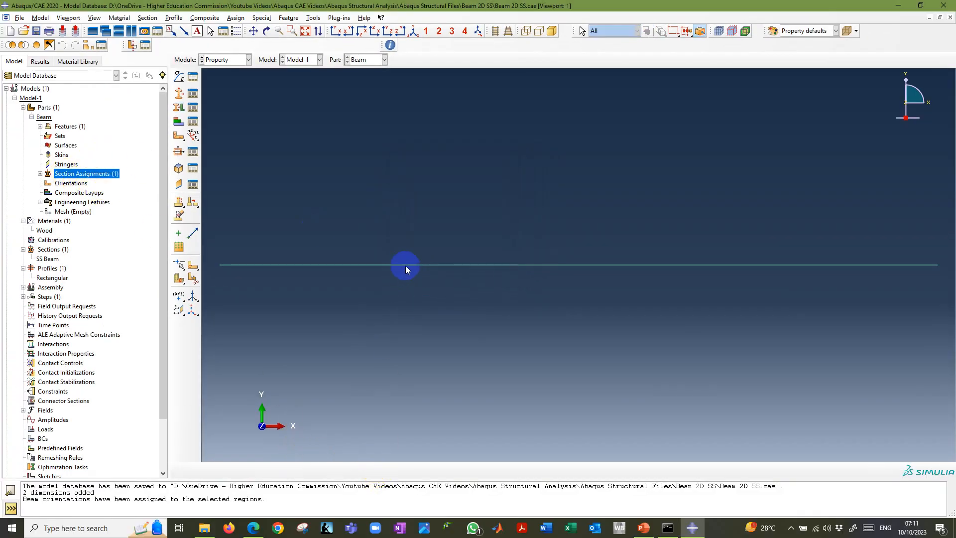
Check the new SS Beam section assignment in the model tree and advance the PowerPoint slide show to the next instructions.
{"action": "left_click", "coordinate": [40, 173]}
{"action": "left_click", "coordinate": [71, 184]}
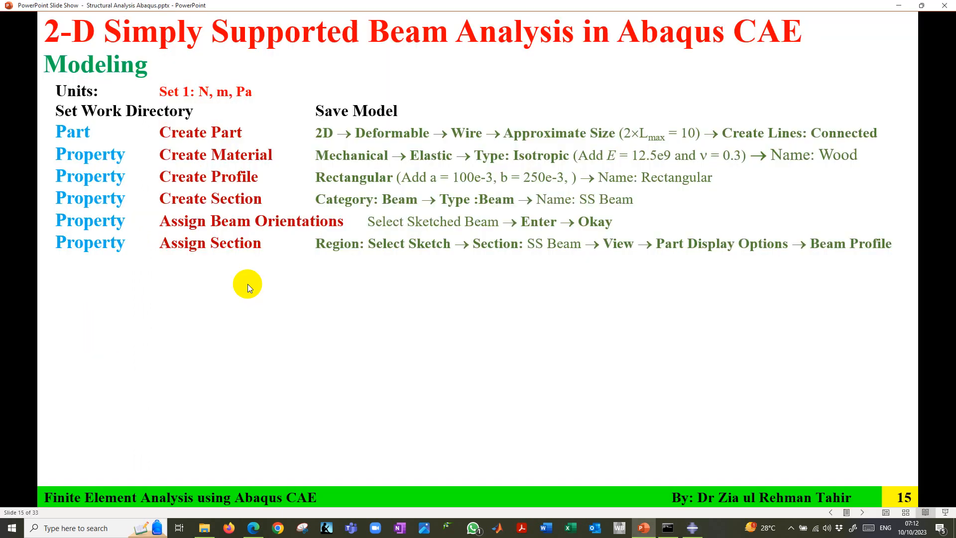
{"action": "left_click", "coordinate": [249, 283]}
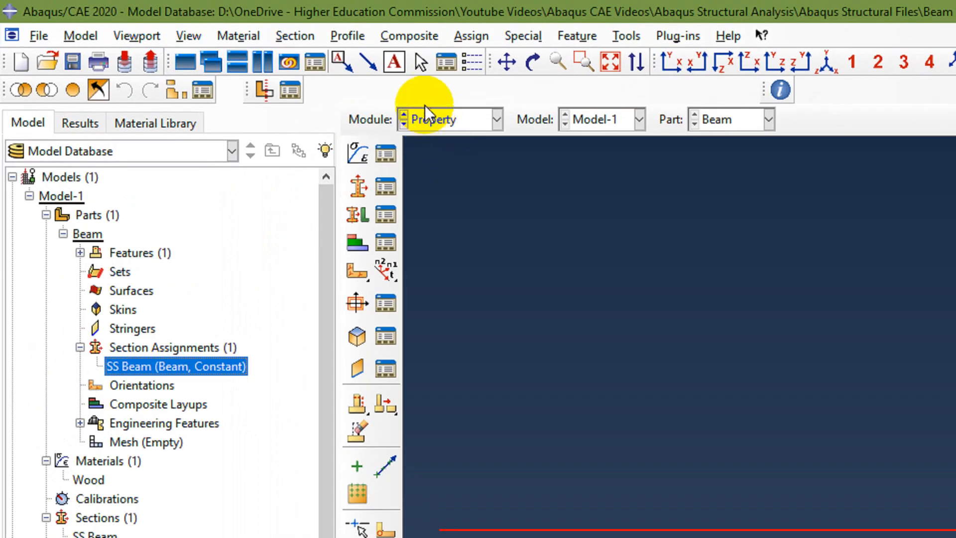
In the Mesh module, assign local edge seeds to the entire beam wire by size, with an approximate element size of 0.1.
{"action": "left_click", "coordinate": [463, 119]}
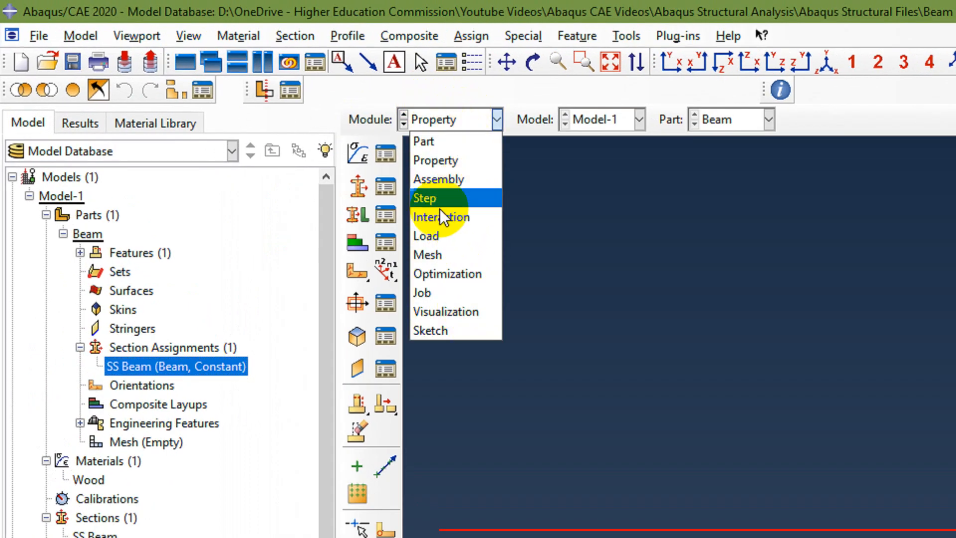
{"action": "left_click", "coordinate": [437, 250]}
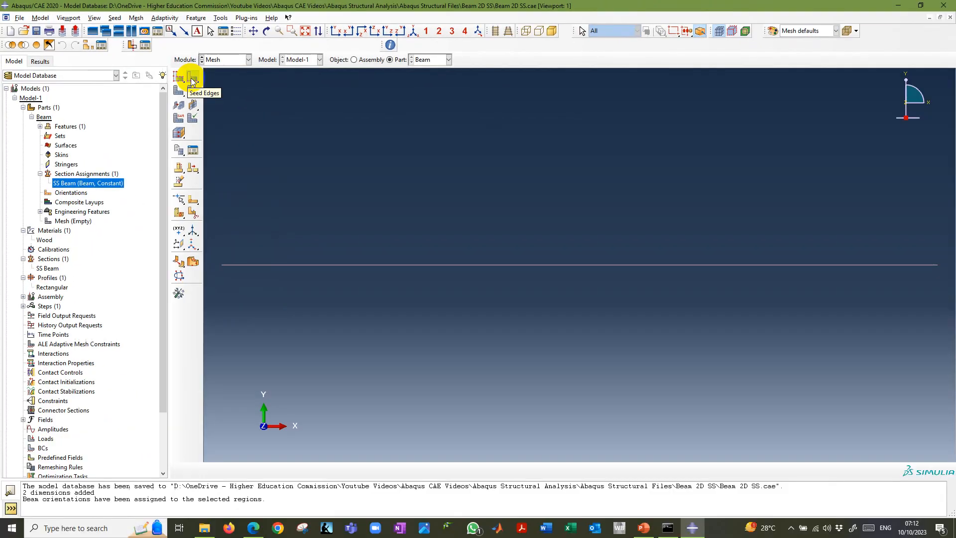
{"action": "left_click", "coordinate": [381, 157]}
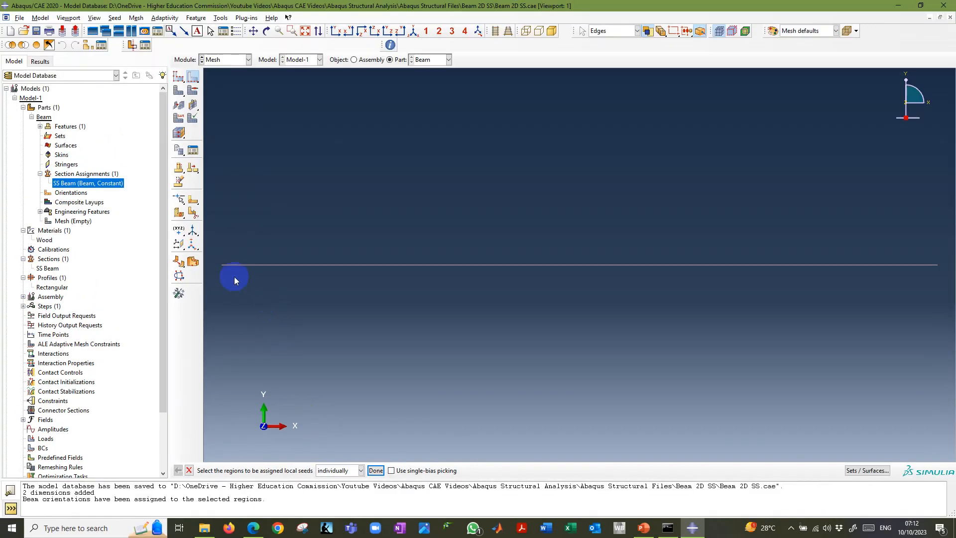
{"action": "left_click_drag", "start_coordinate": [217, 248], "coordinate": [942, 269]}
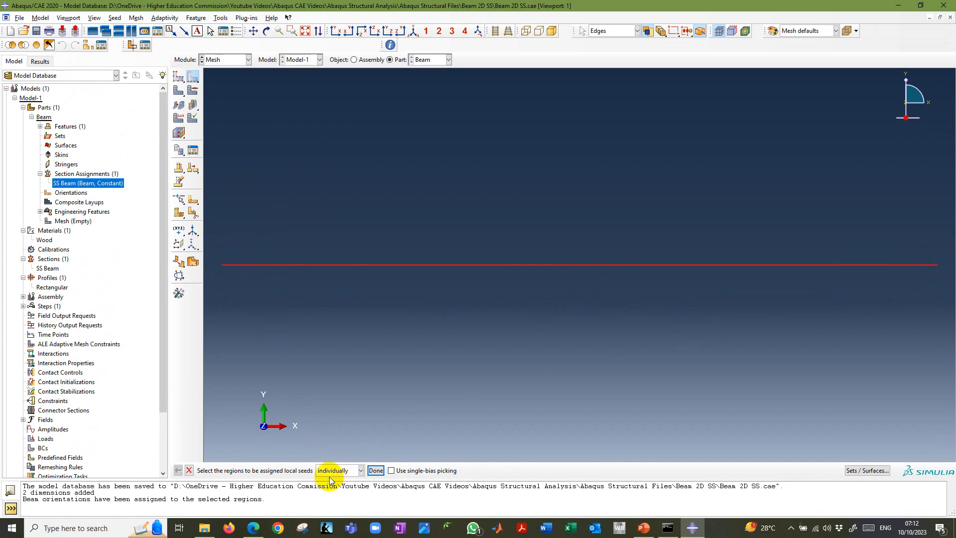
{"action": "left_click", "coordinate": [380, 471]}
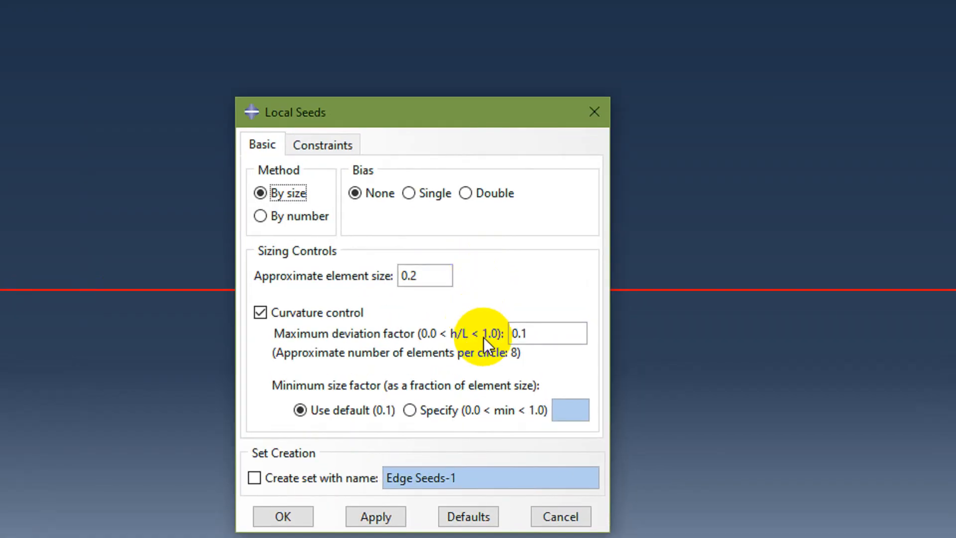
{"action": "left_click", "coordinate": [261, 216]}
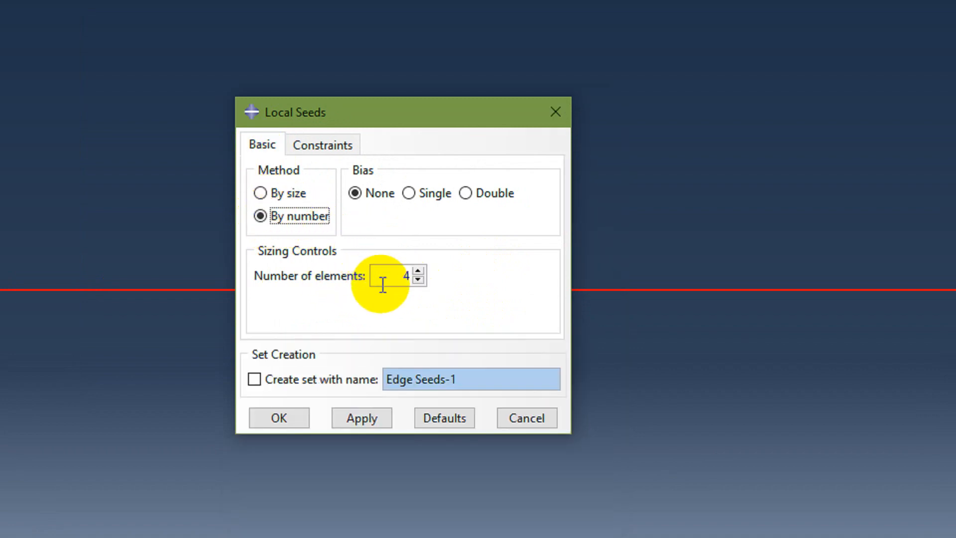
{"action": "left_click", "coordinate": [262, 193]}
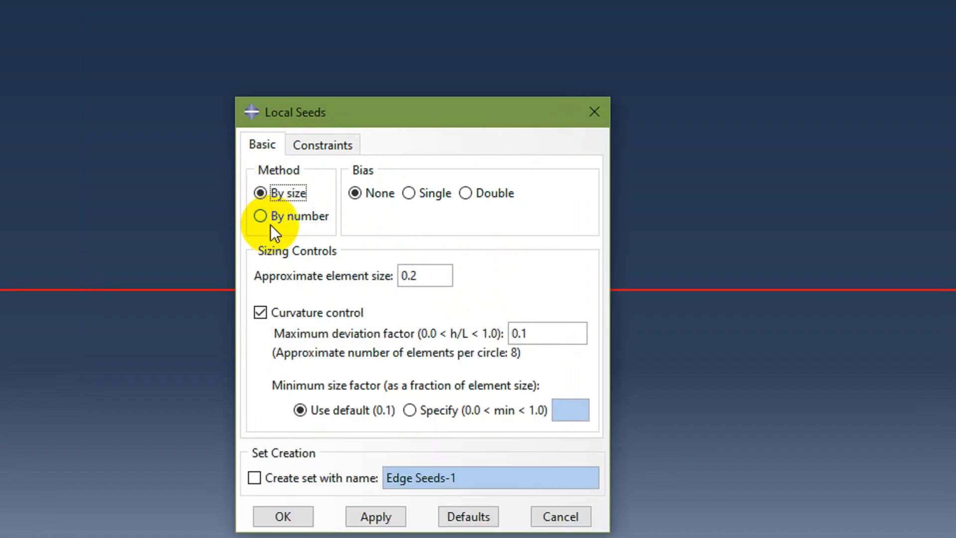
{"action": "double_click", "coordinate": [404, 275]}
{"action": "type", "text": "0.1"}
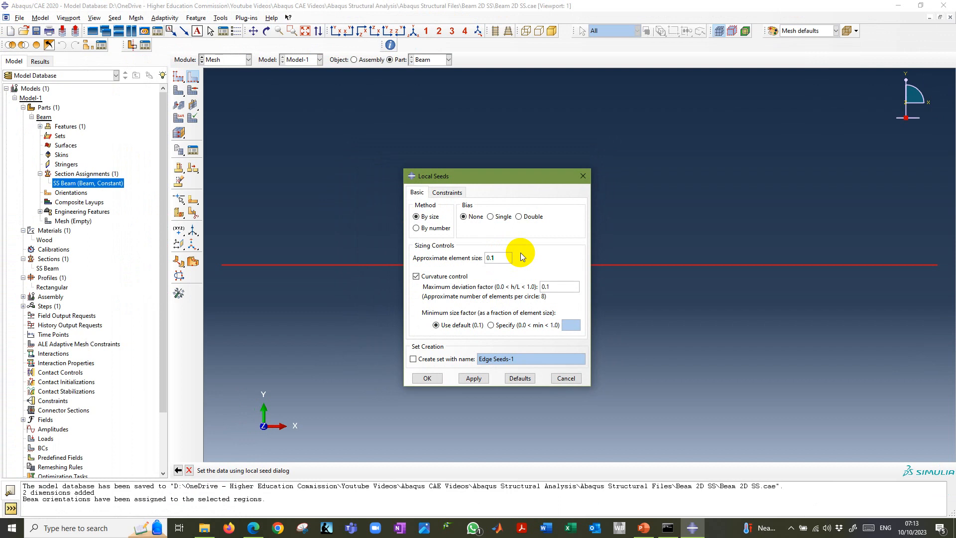
{"action": "left_click", "coordinate": [475, 378]}
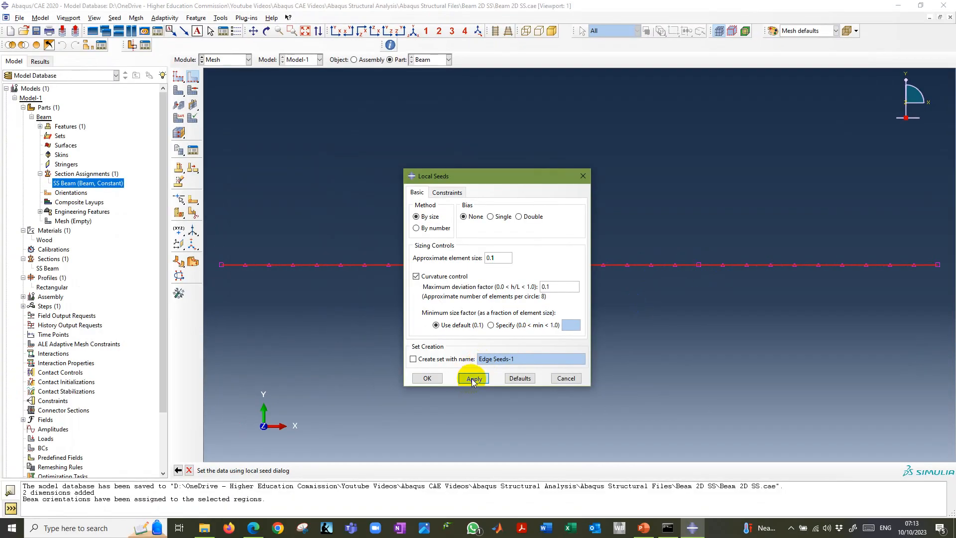
{"action": "left_click", "coordinate": [427, 378]}
{"action": "left_click", "coordinate": [373, 471]}
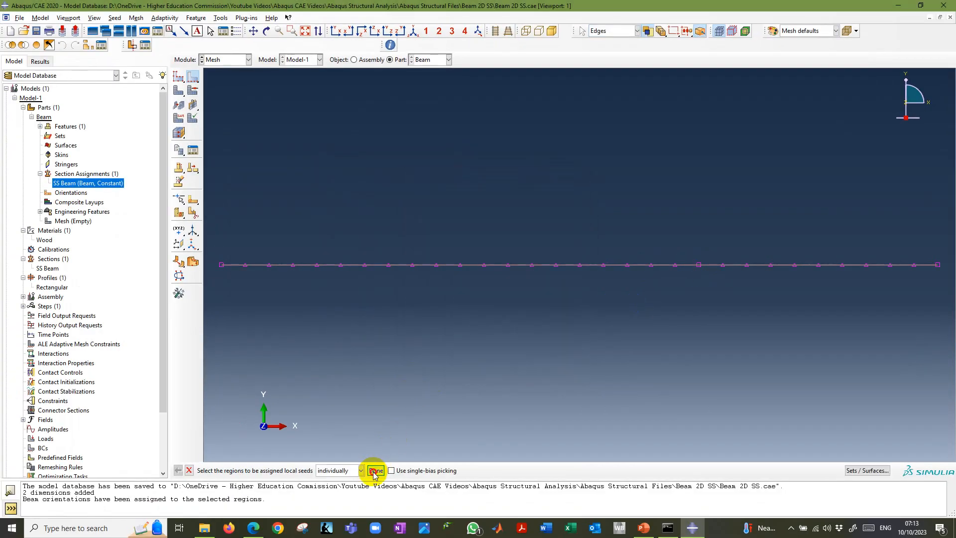
Check the Create Mesh instructions in the PowerPoint slide show, return to Abaqus/CAE, and mesh the Beam part.
{"action": "left_click", "coordinate": [643, 528]}
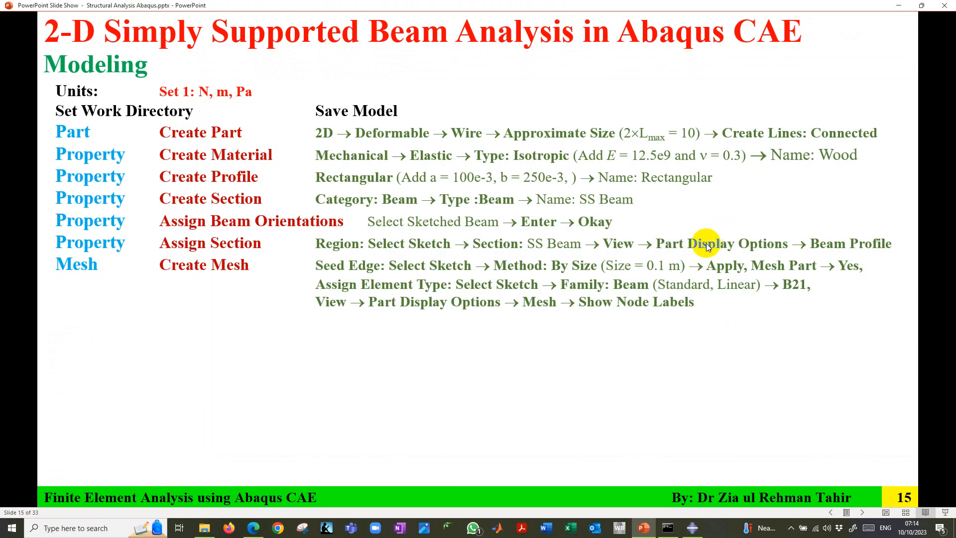
{"action": "left_click", "coordinate": [691, 528]}
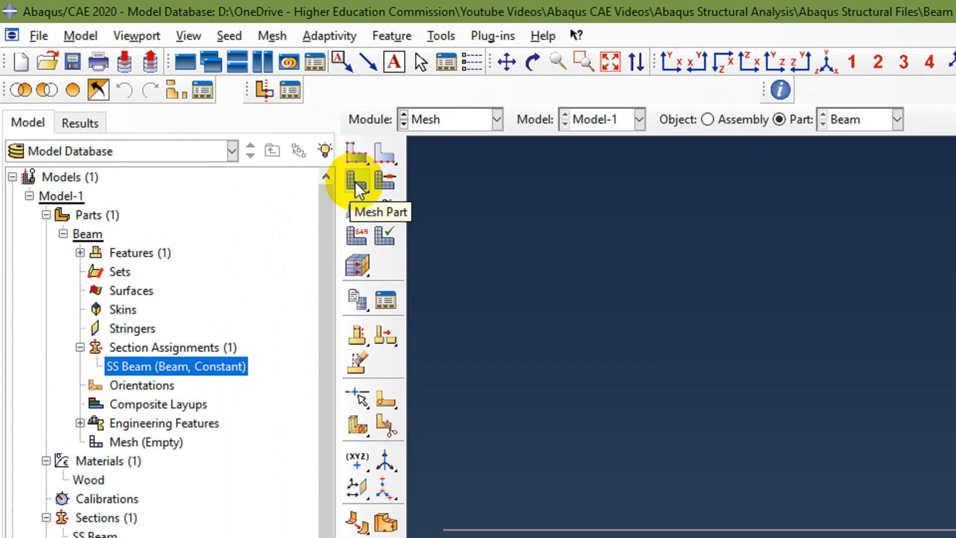
{"action": "left_click", "coordinate": [355, 181]}
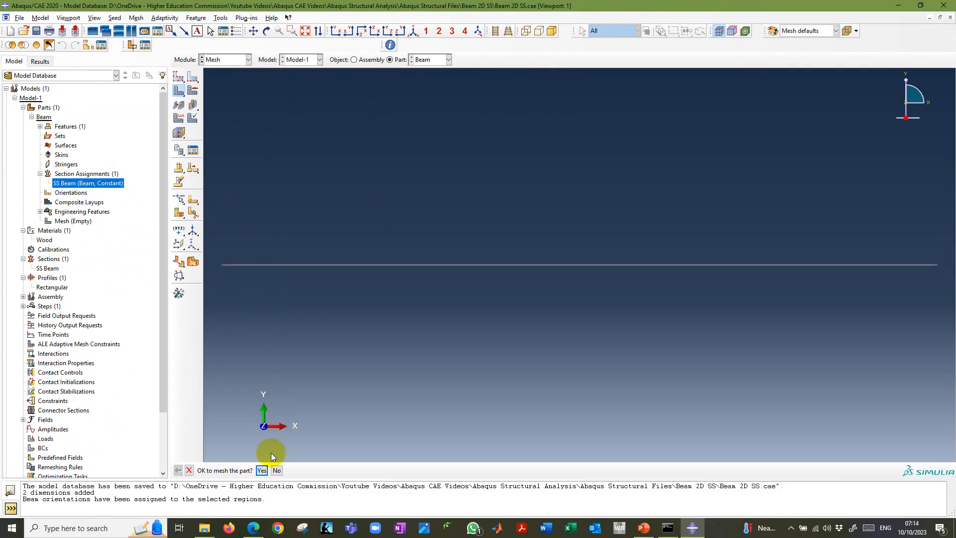
{"action": "left_click", "coordinate": [266, 470]}
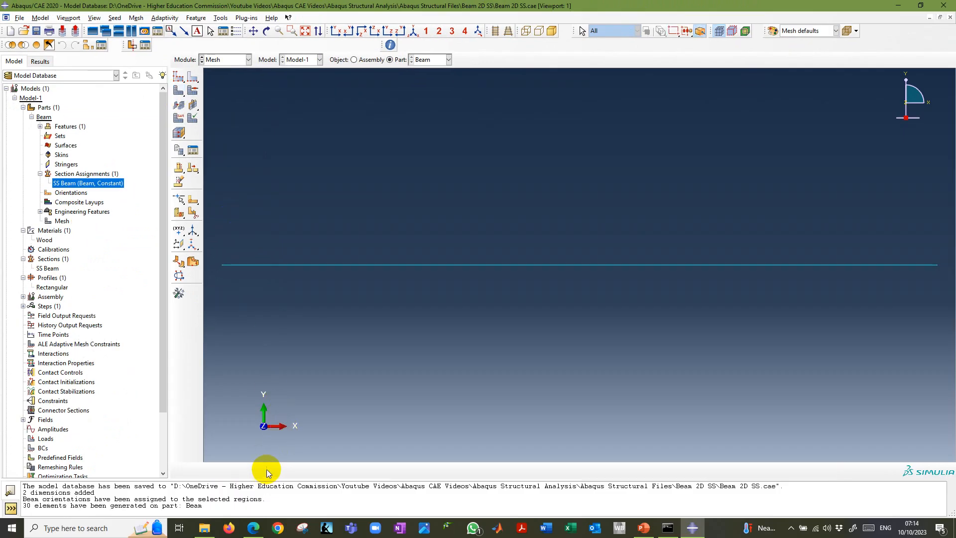
Consult the PowerPoint slide, return to Abaqus/CAE, and assign the Standard, Linear, Beam family element type B21 to the entire wire.
{"action": "left_click", "coordinate": [642, 529]}
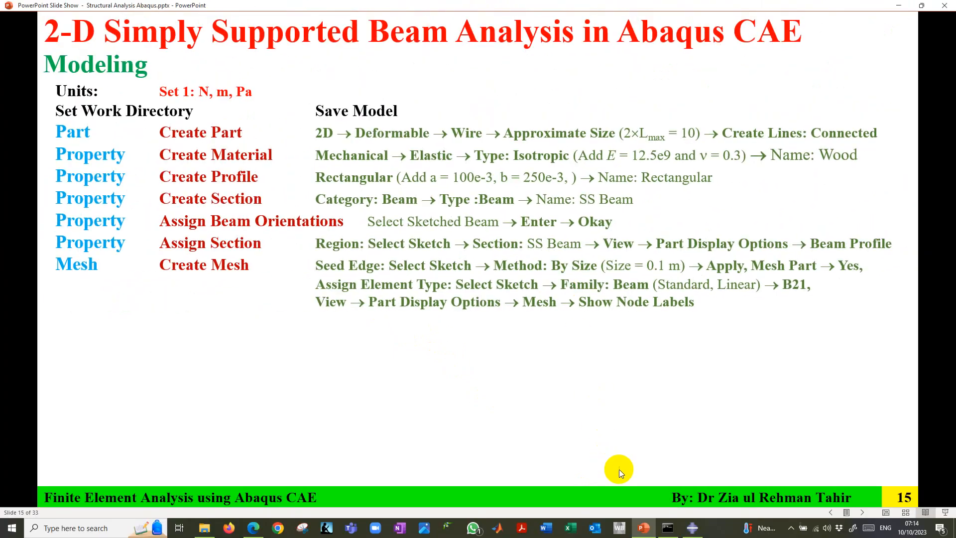
{"action": "left_click", "coordinate": [694, 528]}
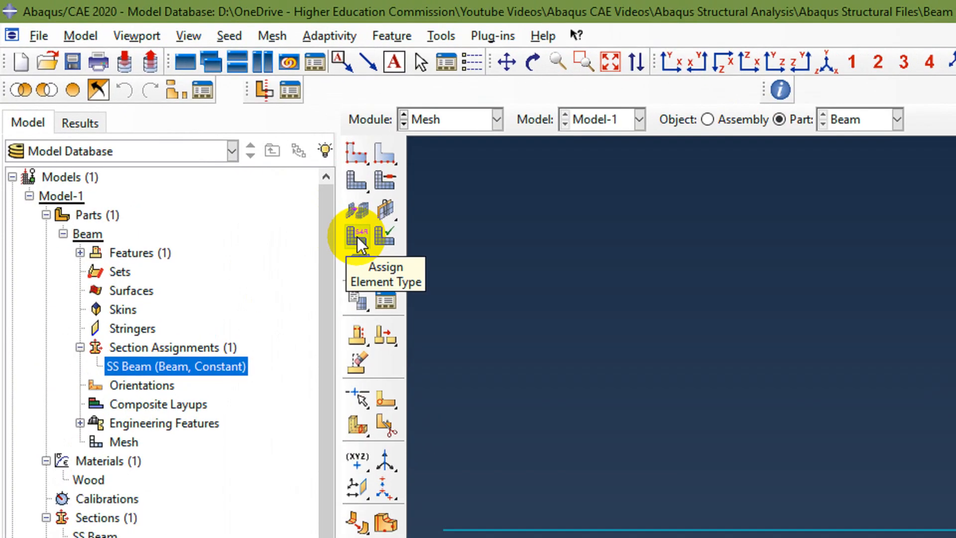
{"action": "left_click", "coordinate": [358, 237]}
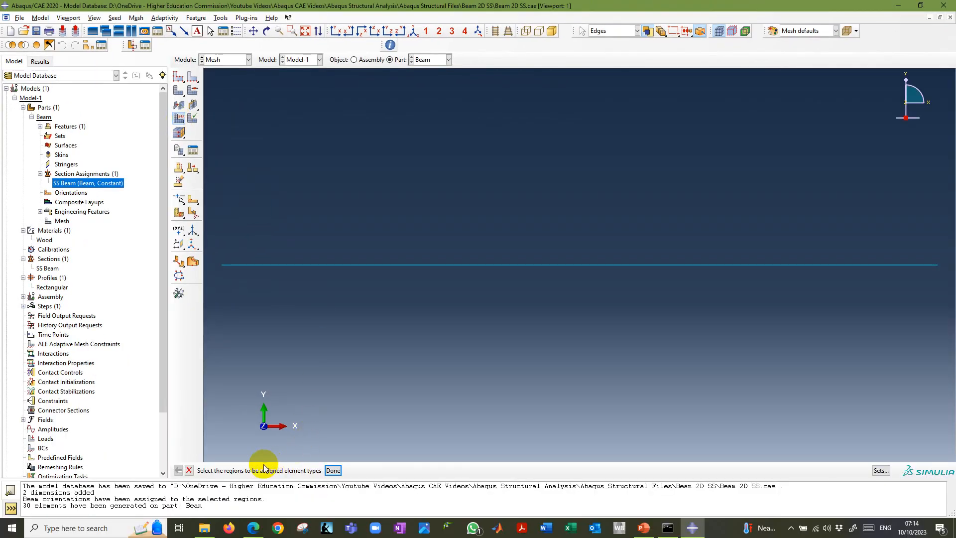
{"action": "left_click_drag", "start_coordinate": [216, 252], "coordinate": [951, 279]}
{"action": "left_click", "coordinate": [332, 471]}
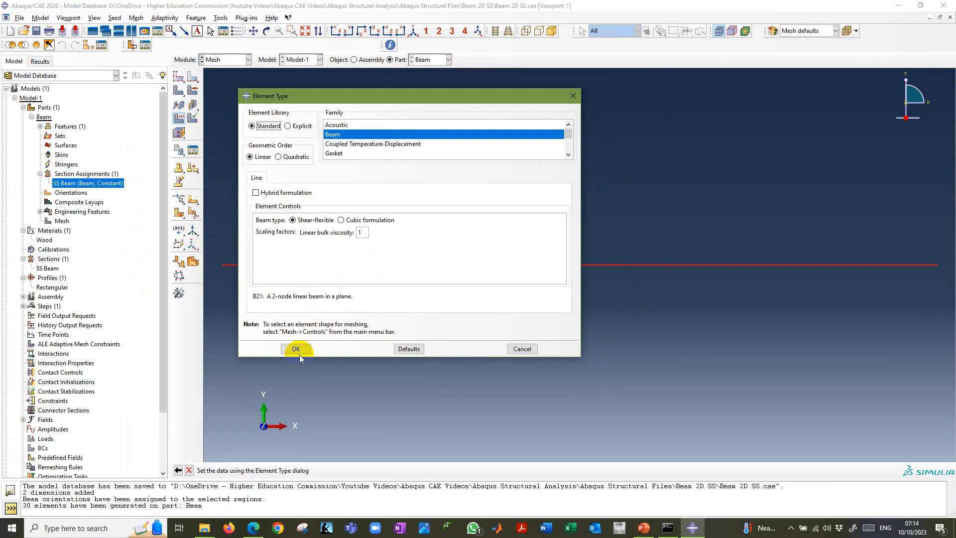
{"action": "left_click", "coordinate": [291, 391]}
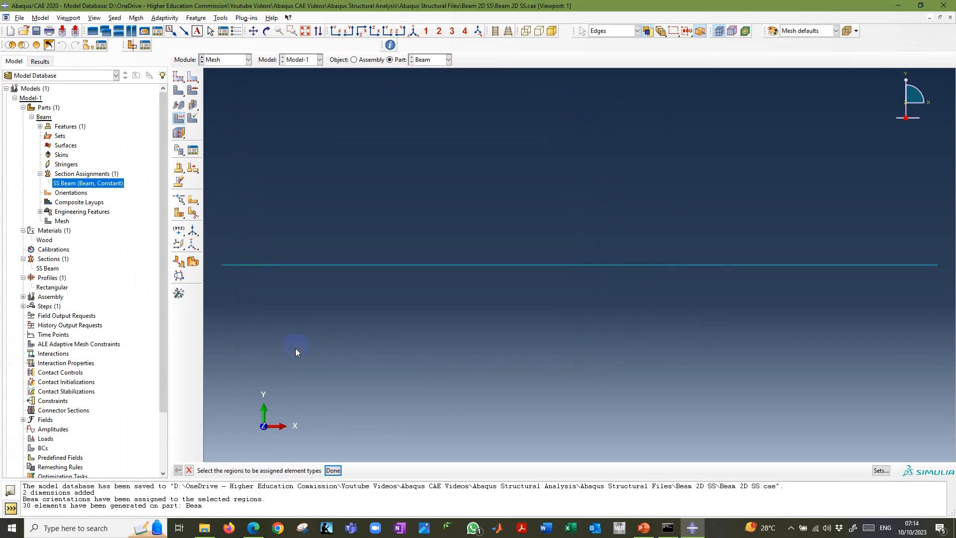
{"action": "left_click", "coordinate": [333, 470]}
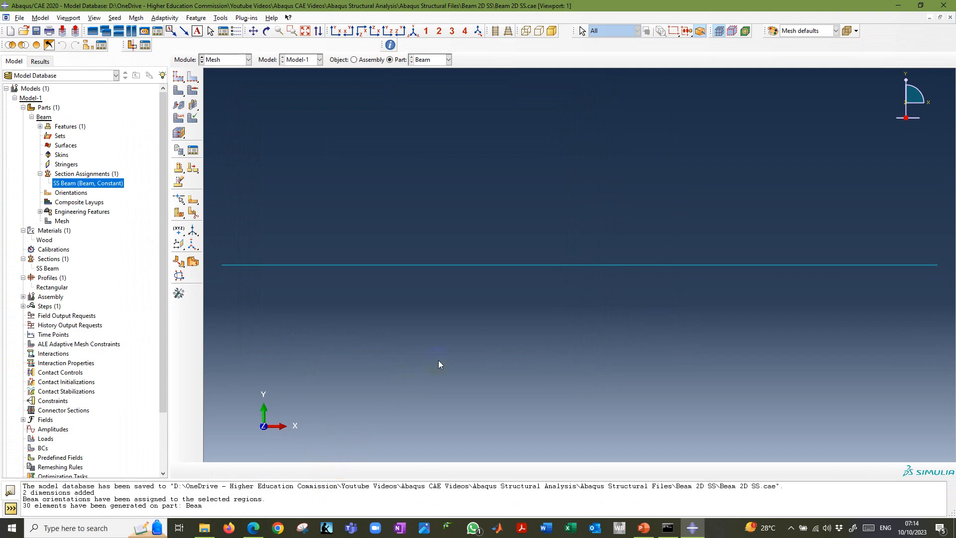
Review the display instructions in PowerPoint, return to Abaqus/CAE, and render the beam profiles at scale factor 1 to inspect them in the isometric view.
{"action": "left_click", "coordinate": [654, 533]}
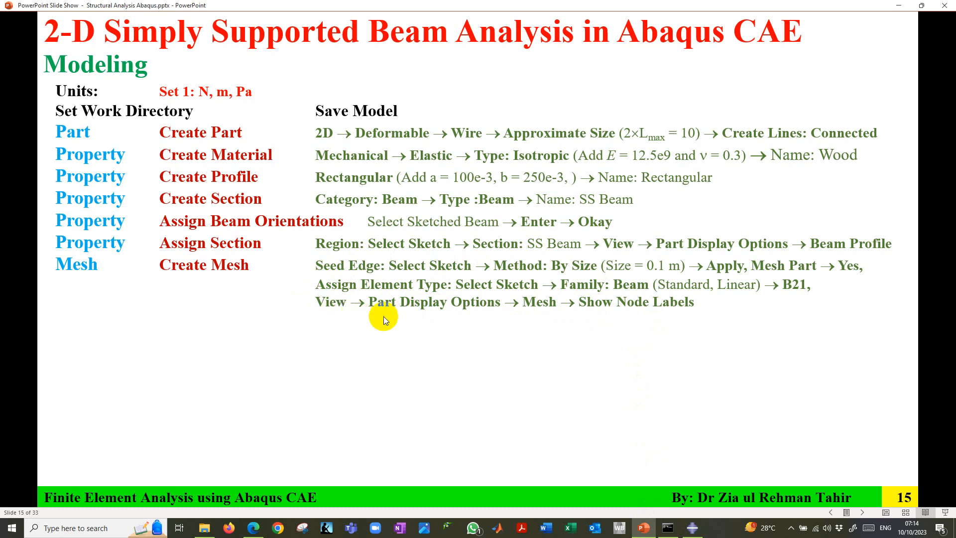
{"action": "left_click", "coordinate": [693, 528]}
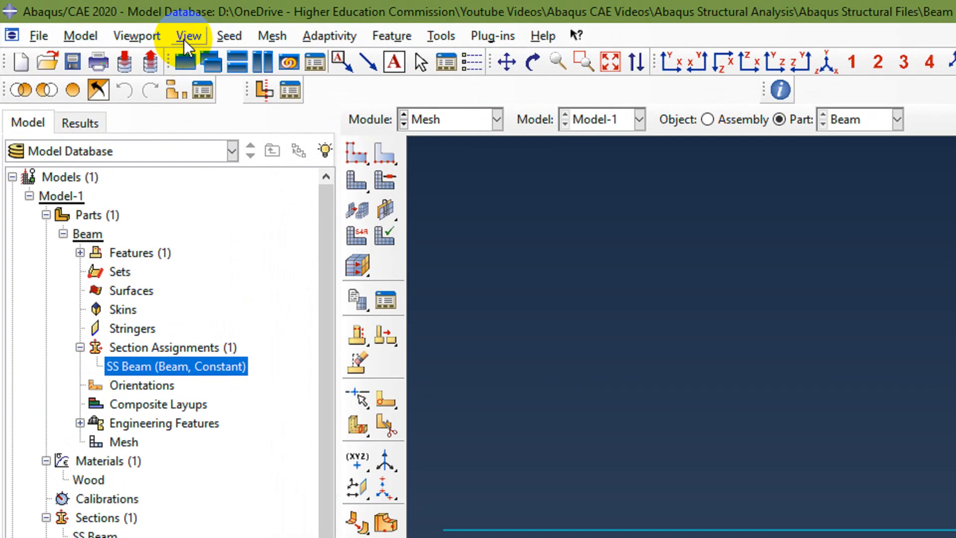
{"action": "left_click", "coordinate": [94, 18]}
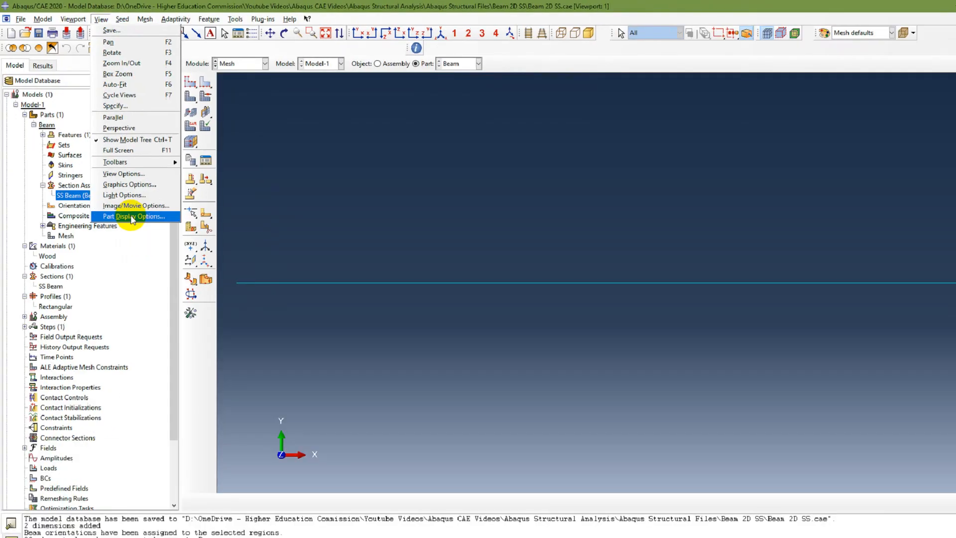
{"action": "left_click", "coordinate": [246, 405]}
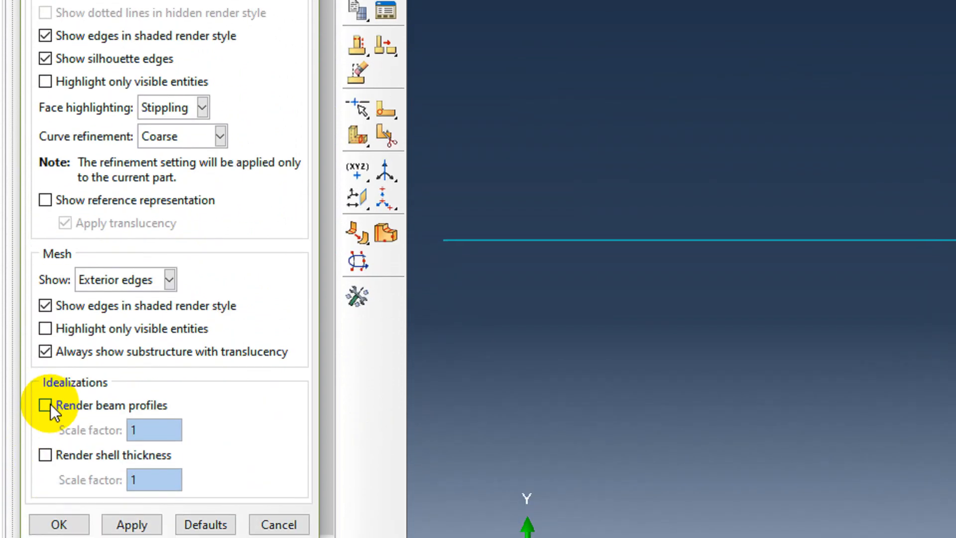
{"action": "left_click", "coordinate": [45, 406]}
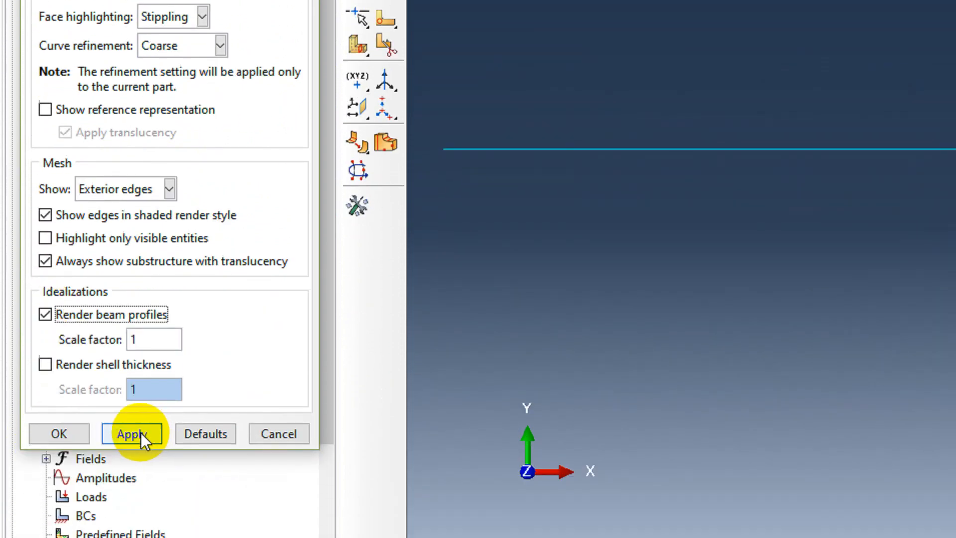
{"action": "left_click", "coordinate": [131, 524]}
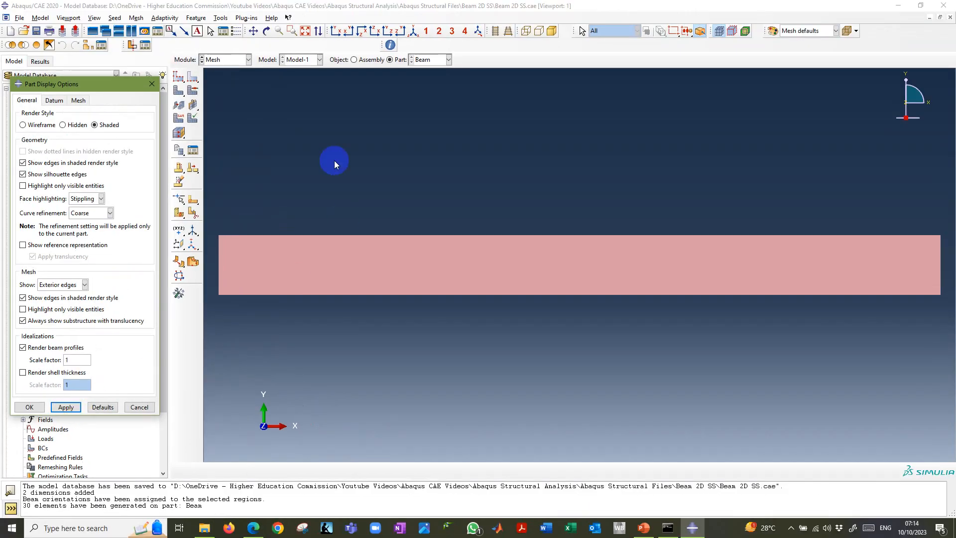
{"action": "left_click", "coordinate": [414, 32]}
{"action": "left_click", "coordinate": [416, 31]}
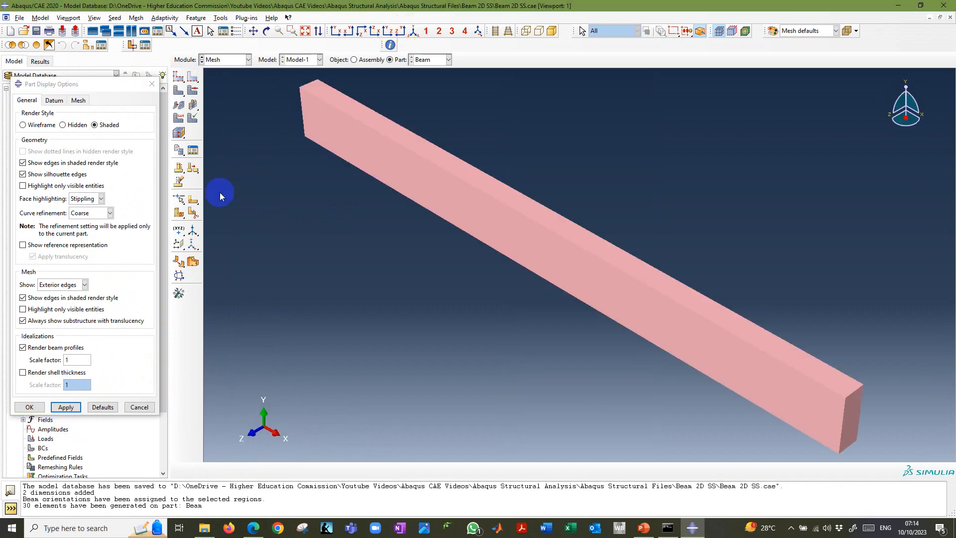
Turn off beam profile rendering and show both node labels and element labels on the meshed part.
{"action": "left_click", "coordinate": [23, 347]}
{"action": "left_click", "coordinate": [65, 408]}
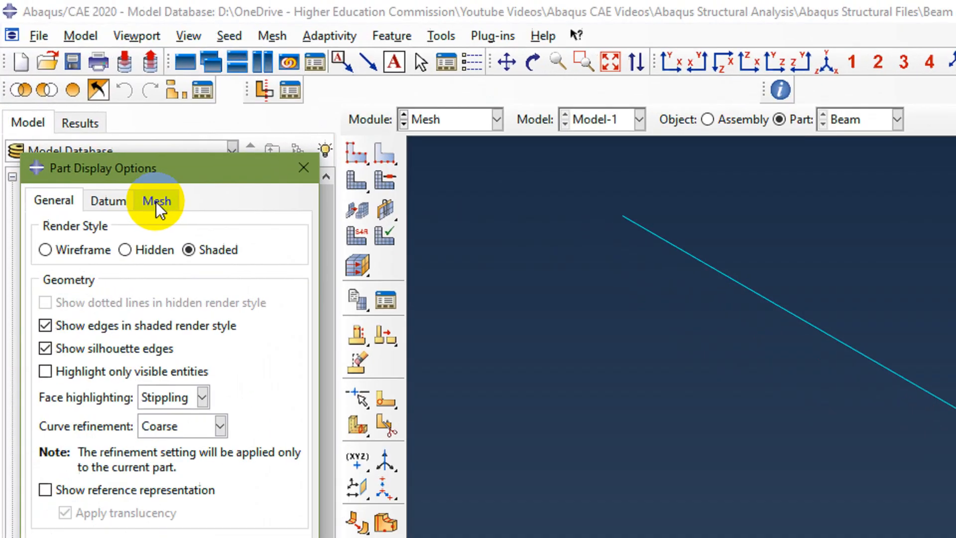
{"action": "left_click", "coordinate": [156, 201]}
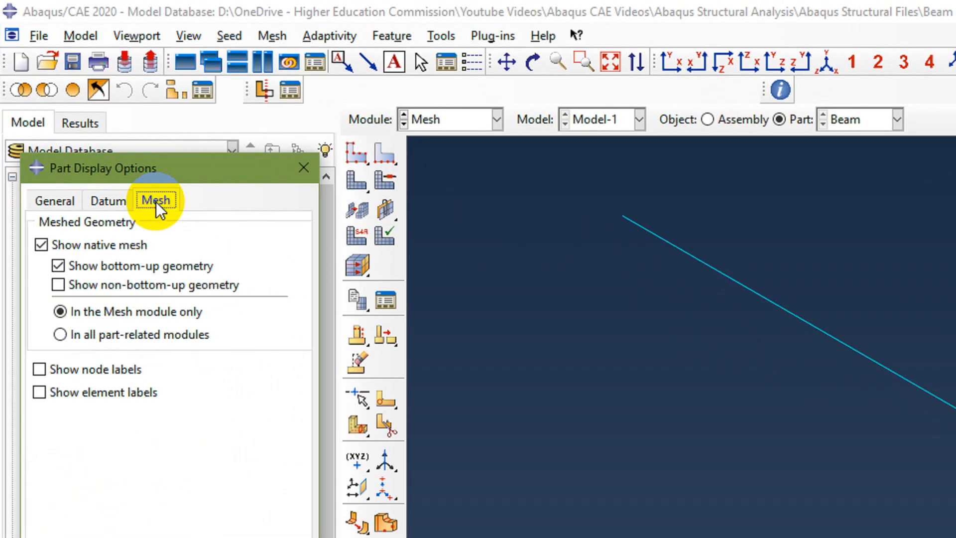
{"action": "left_click", "coordinate": [41, 372]}
{"action": "left_click", "coordinate": [43, 392]}
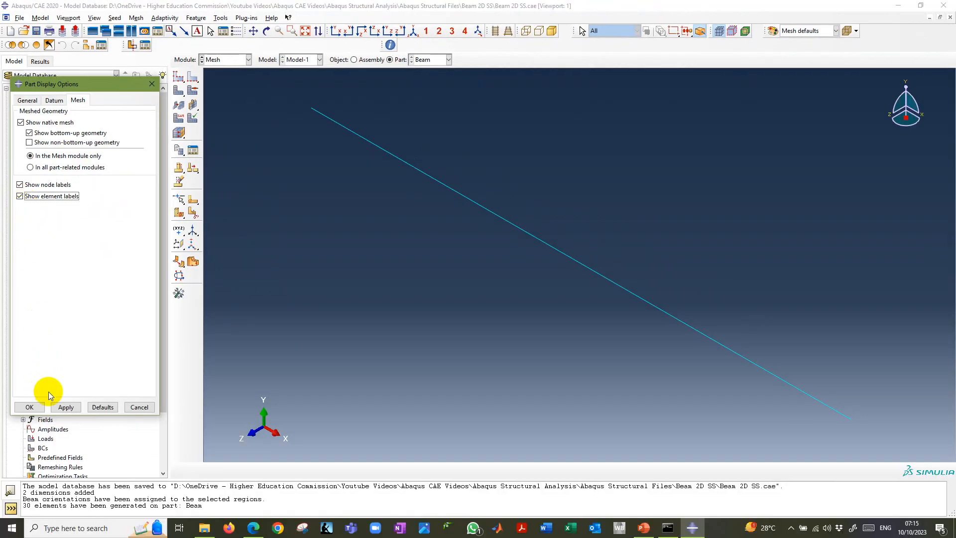
{"action": "left_click", "coordinate": [65, 408]}
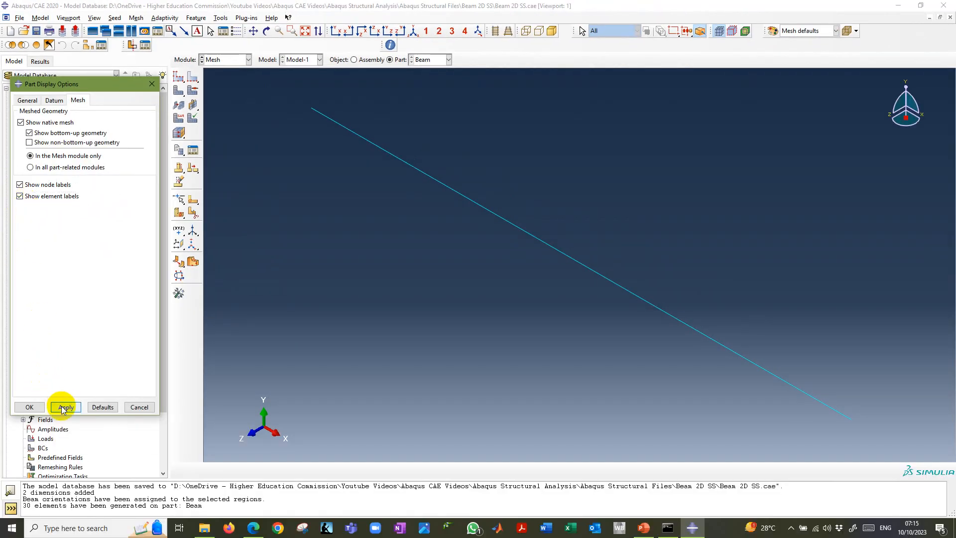
{"action": "left_click", "coordinate": [29, 407]}
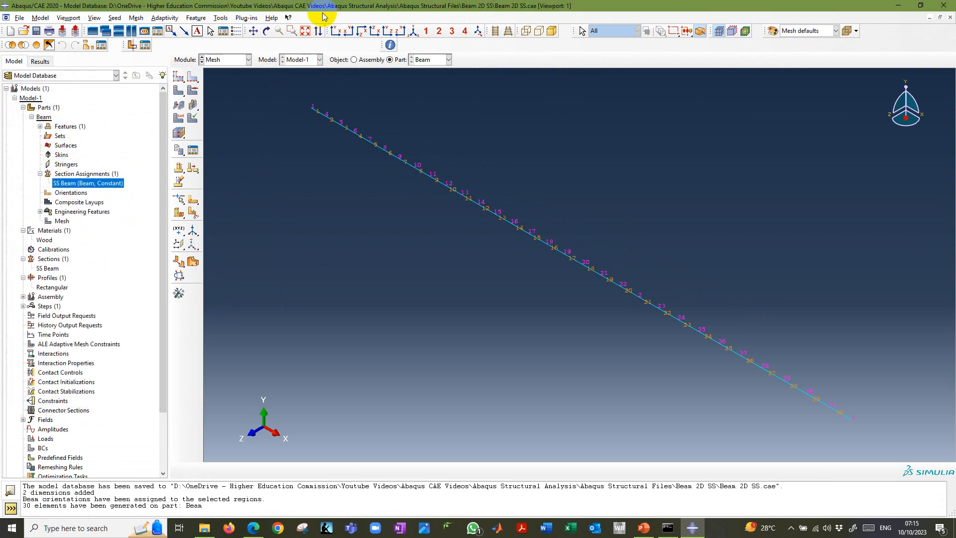
Set the beam to the front XY view, inspect its labels, and turn off both node labels and element labels on the mesh.
{"action": "scroll", "coordinate": [316, 110], "scroll_direction": "down", "scroll_amount": 2}
{"action": "scroll", "coordinate": [316, 110], "scroll_direction": "down", "scroll_amount": 4}
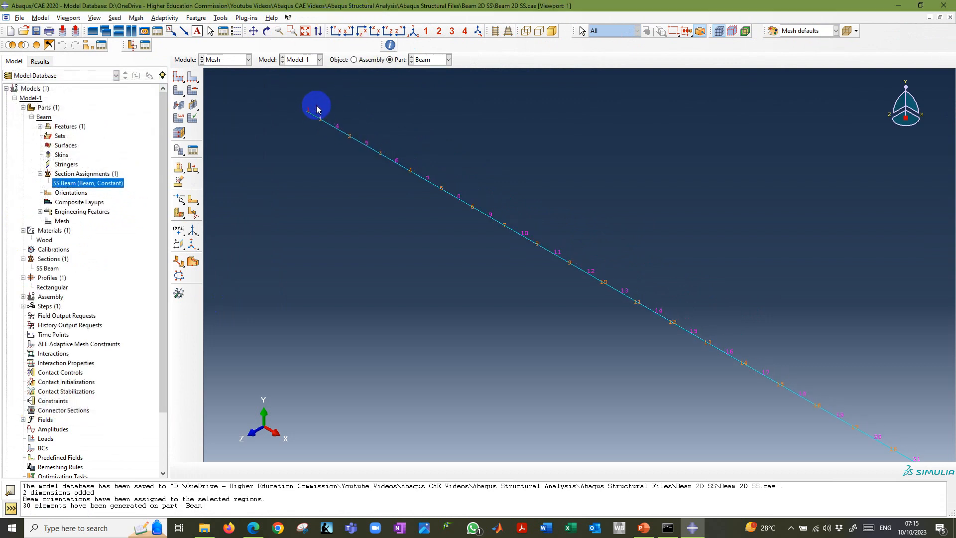
{"action": "left_click", "coordinate": [336, 33]}
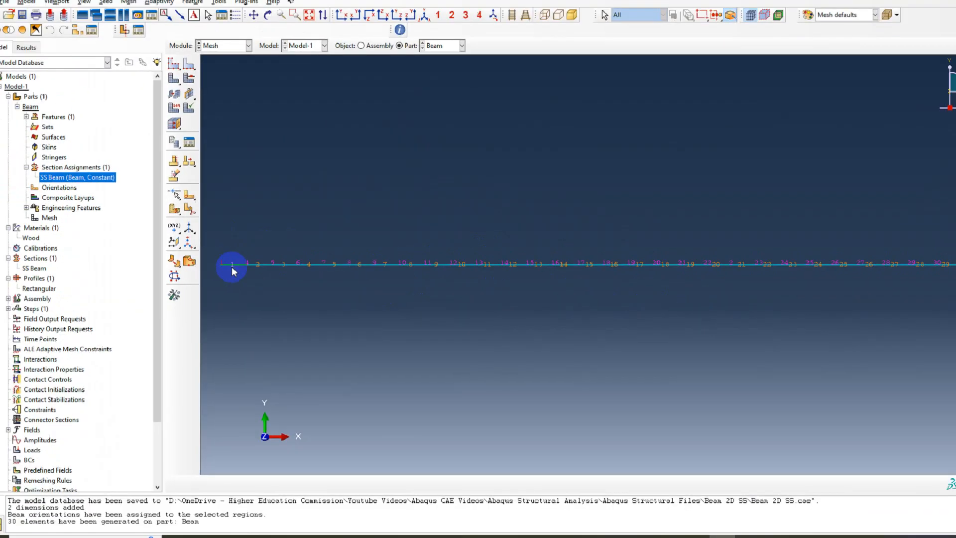
{"action": "left_click", "coordinate": [95, 18]}
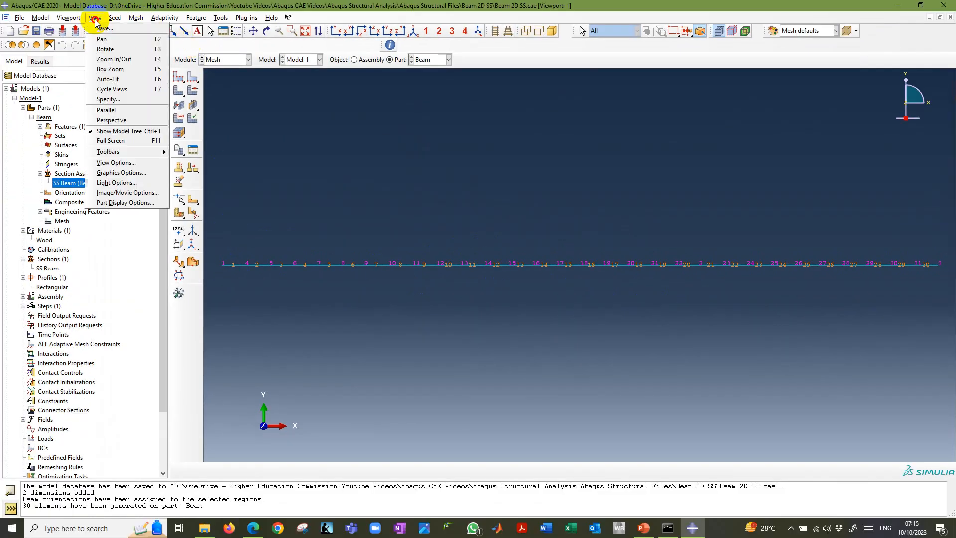
{"action": "left_click", "coordinate": [130, 202]}
{"action": "left_click", "coordinate": [20, 185]}
{"action": "left_click", "coordinate": [21, 197]}
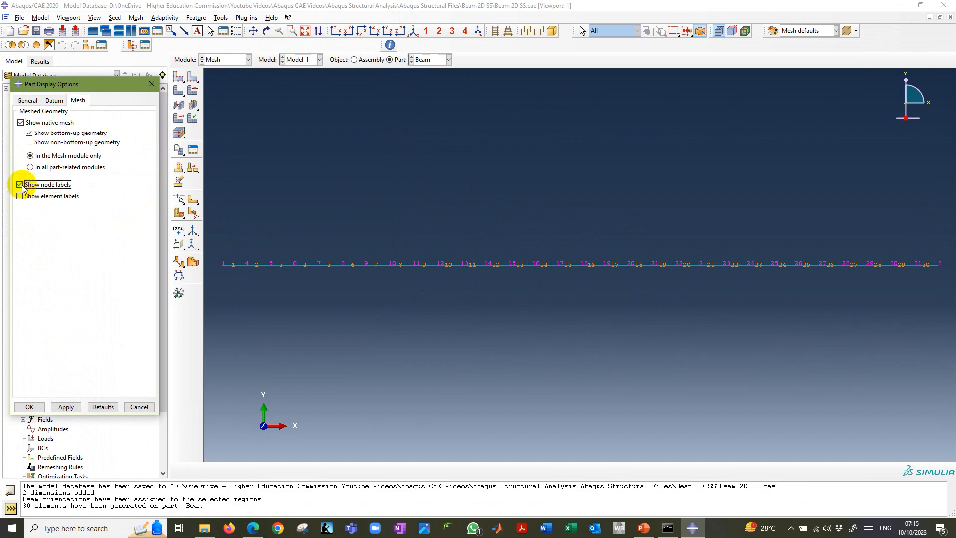
{"action": "left_click", "coordinate": [21, 198]}
{"action": "left_click", "coordinate": [20, 186]}
{"action": "left_click", "coordinate": [20, 198]}
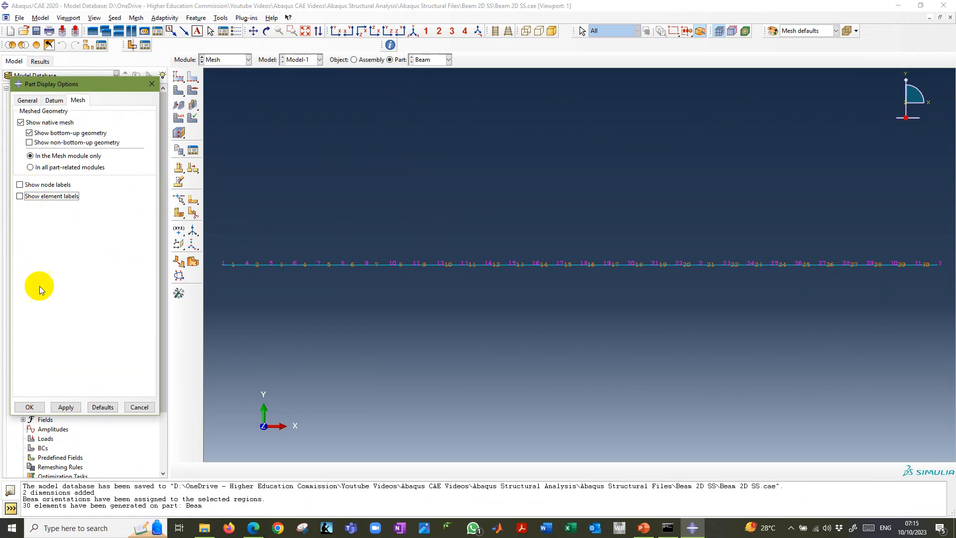
{"action": "left_click", "coordinate": [63, 406]}
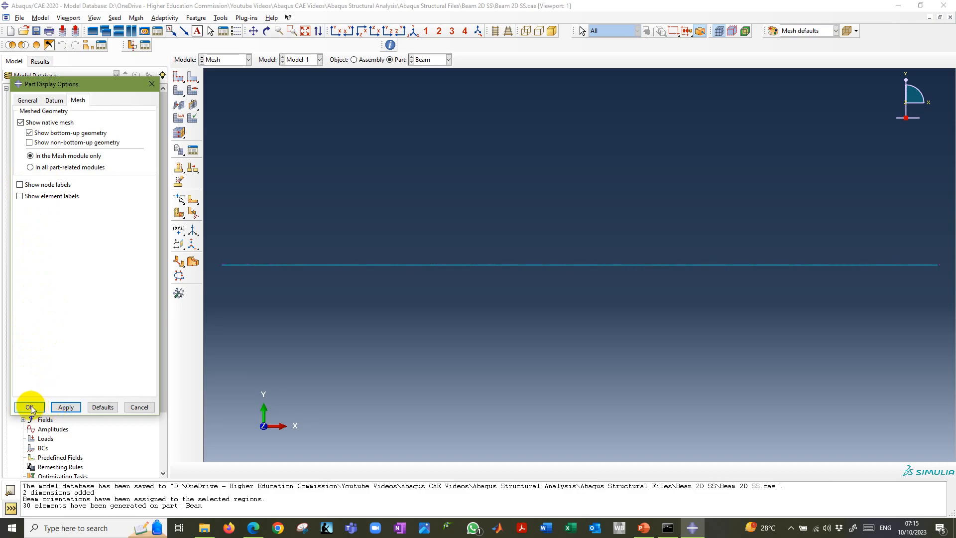
{"action": "left_click", "coordinate": [31, 407]}
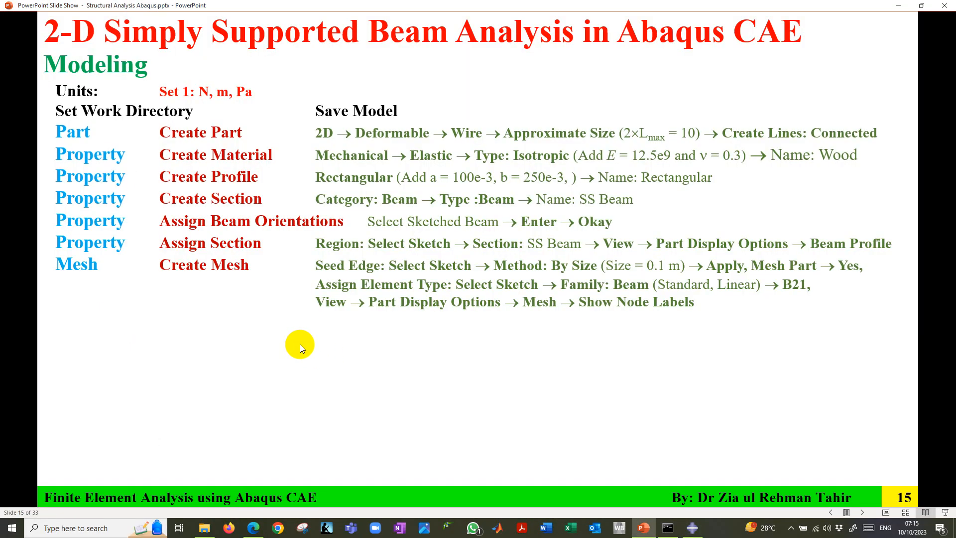
Reveal the Create Instance instructions in the PowerPoint slide show, return to Abaqus/CAE, and switch to the Assembly module.
{"action": "left_click", "coordinate": [300, 345]}
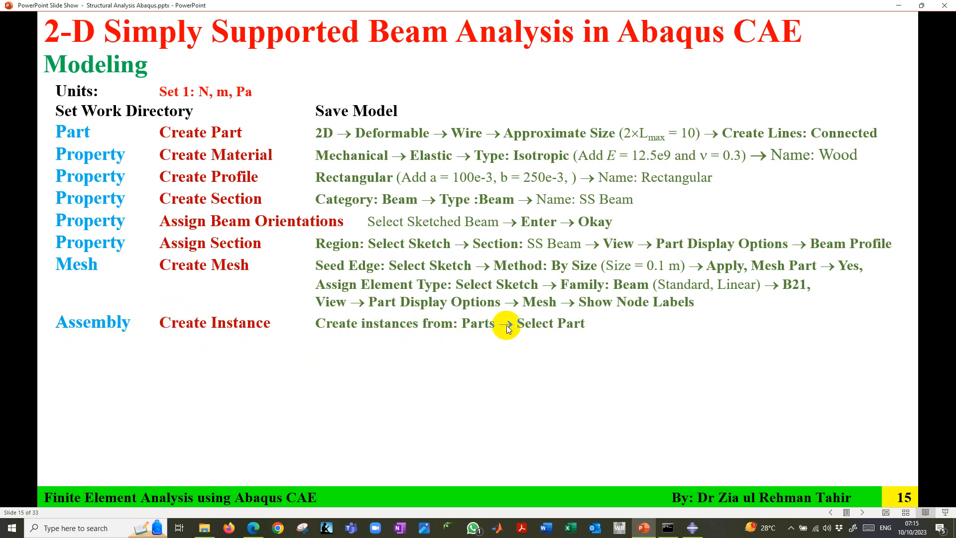
{"action": "left_click", "coordinate": [693, 528]}
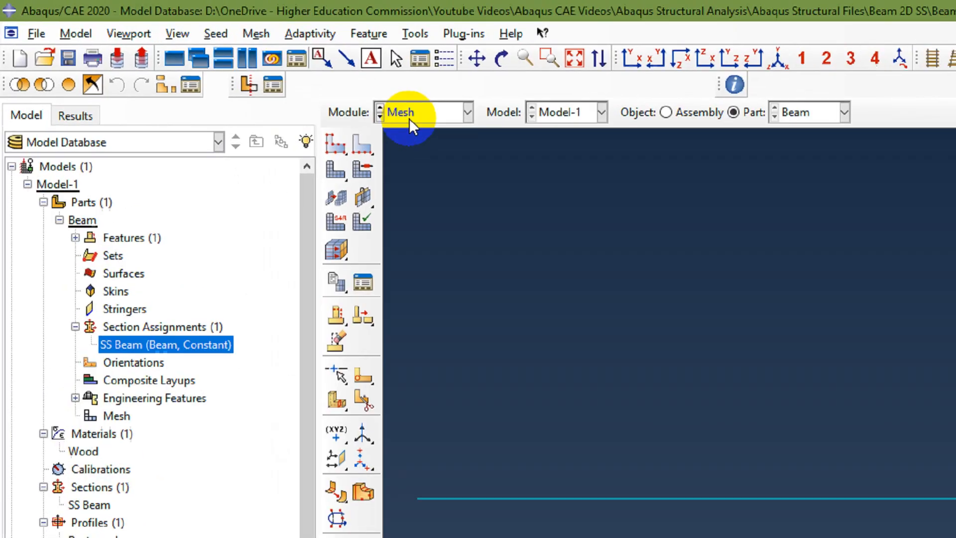
{"action": "left_click", "coordinate": [232, 59]}
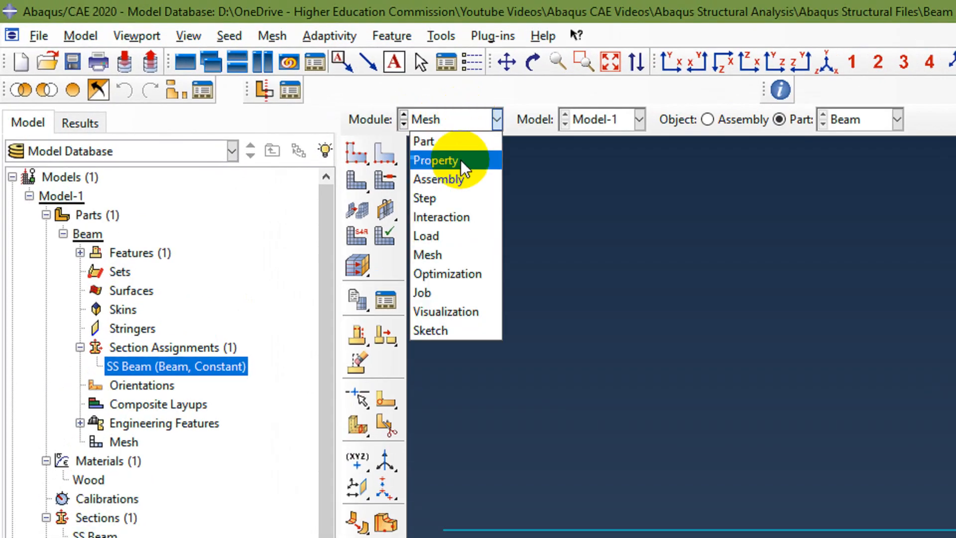
{"action": "left_click", "coordinate": [441, 179]}
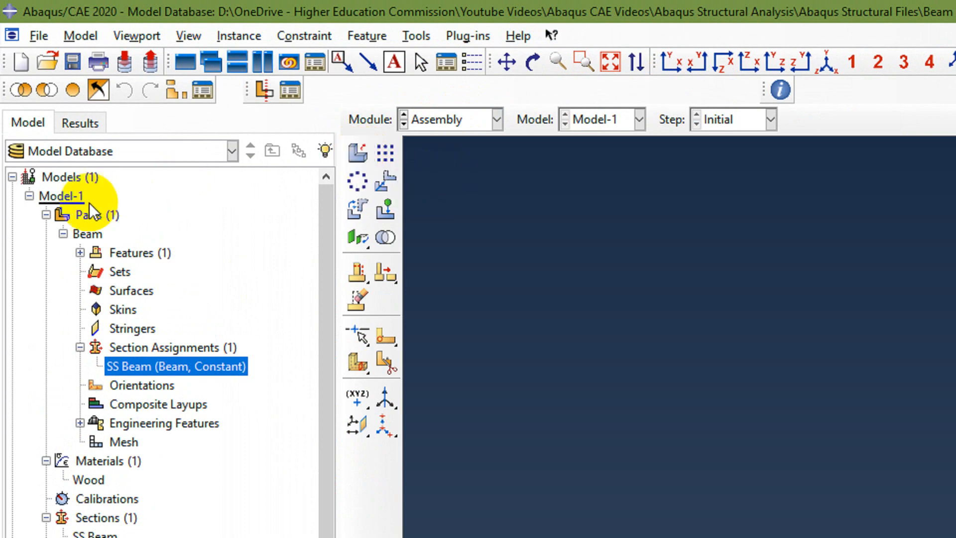
Tidy the model tree by collapsing Parts, create an assembly instance from the Beam part, and expand Instances.
{"action": "left_click", "coordinate": [30, 196]}
{"action": "left_click", "coordinate": [30, 194]}
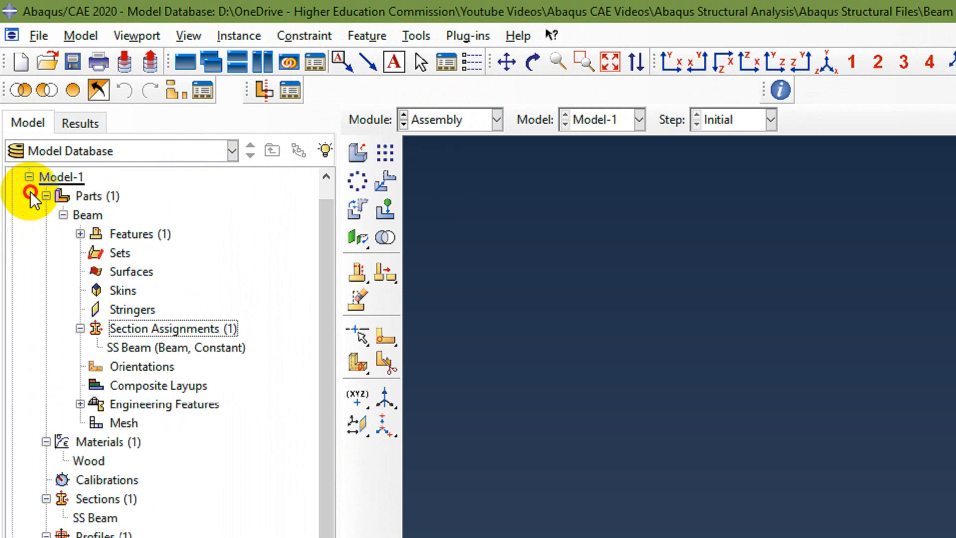
{"action": "left_click", "coordinate": [45, 196]}
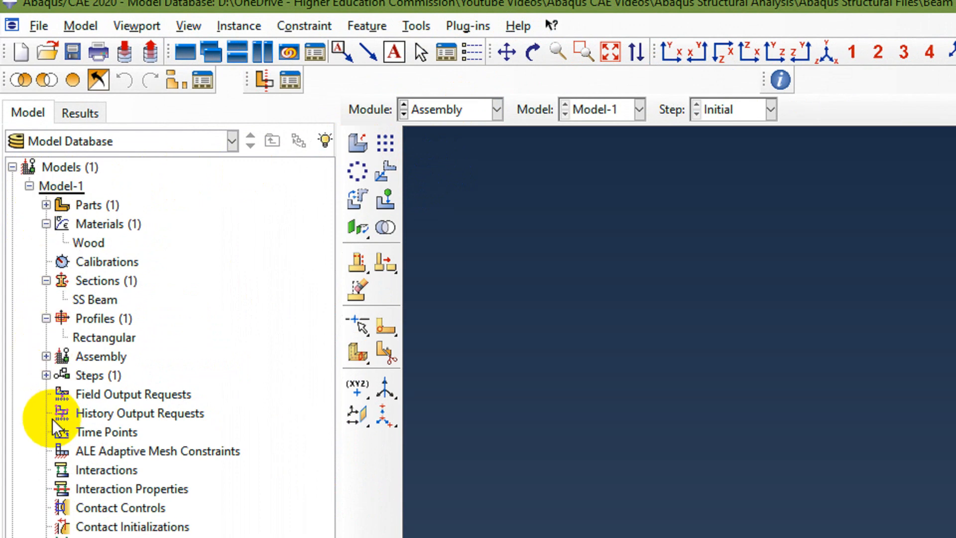
{"action": "left_click", "coordinate": [46, 342]}
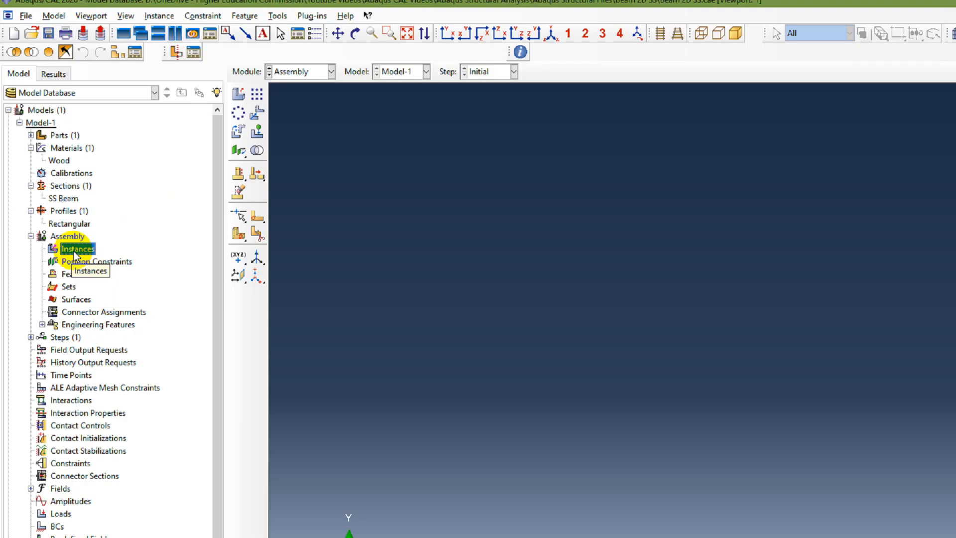
{"action": "double_click", "coordinate": [110, 363]}
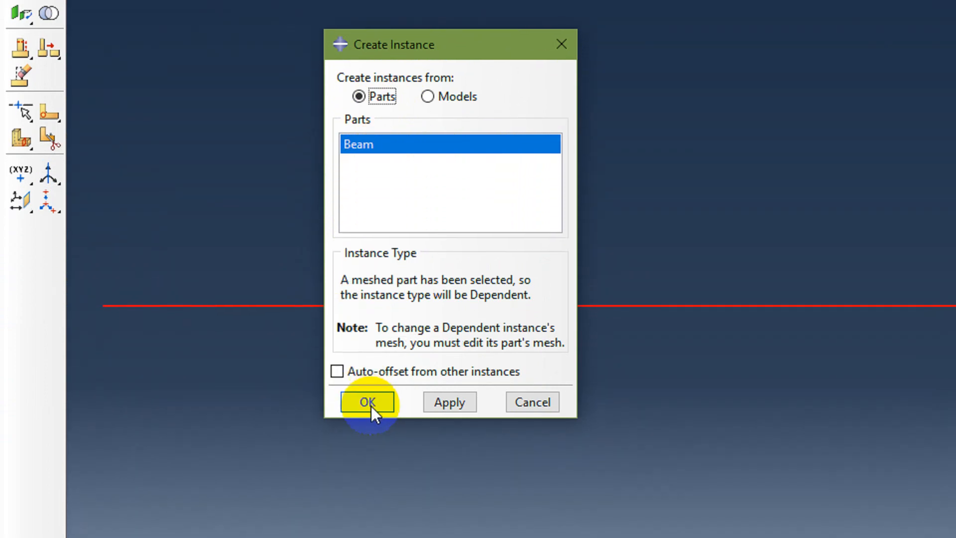
{"action": "left_click", "coordinate": [369, 507]}
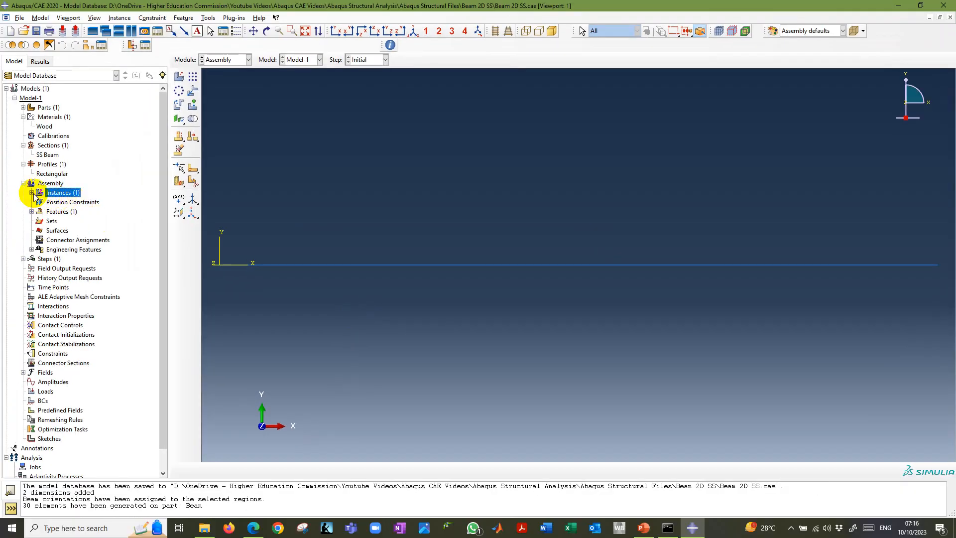
{"action": "left_click", "coordinate": [32, 193]}
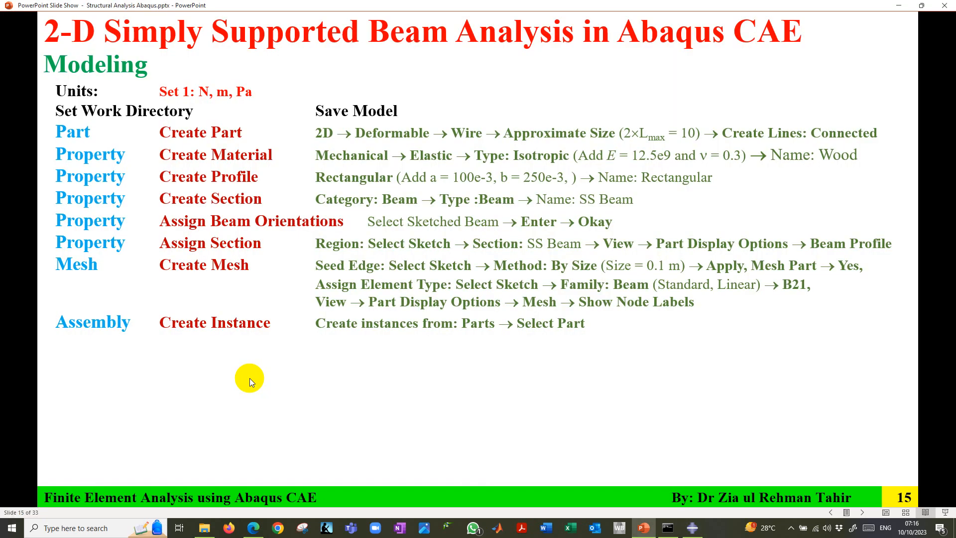
Reveal the Create Step instructions in the PowerPoint slide show, return to Abaqus/CAE, and switch to the Step module.
{"action": "left_click", "coordinate": [249, 378]}
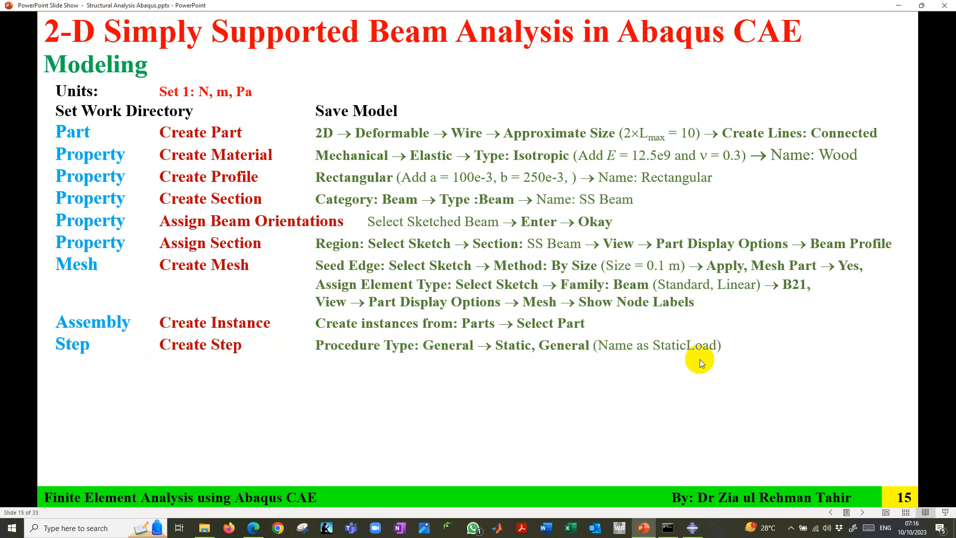
{"action": "left_click", "coordinate": [693, 528]}
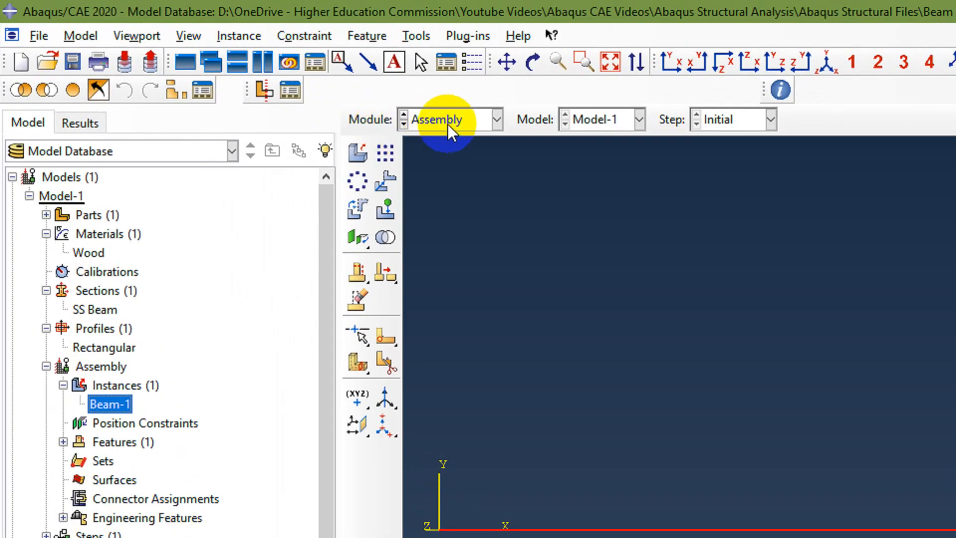
{"action": "left_click", "coordinate": [447, 124]}
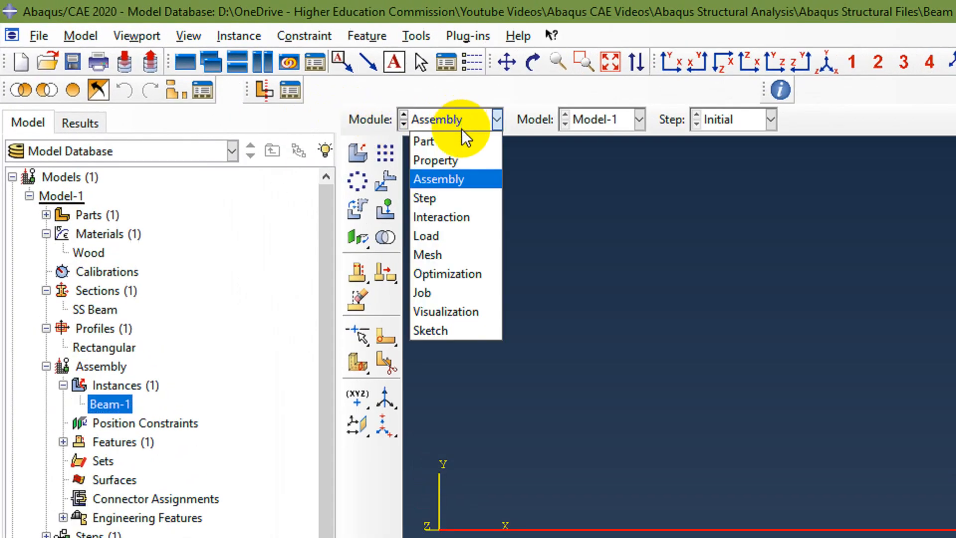
{"action": "left_click", "coordinate": [465, 198]}
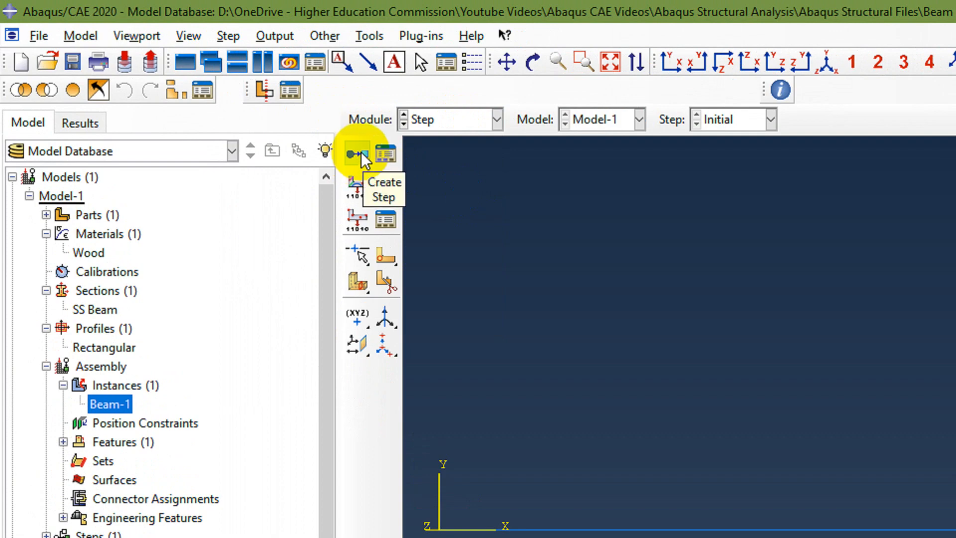
Create a Static, General analysis step named Static Load after the Initial step, keeping its default settings.
{"action": "left_click", "coordinate": [46, 425]}
{"action": "left_click", "coordinate": [94, 427]}
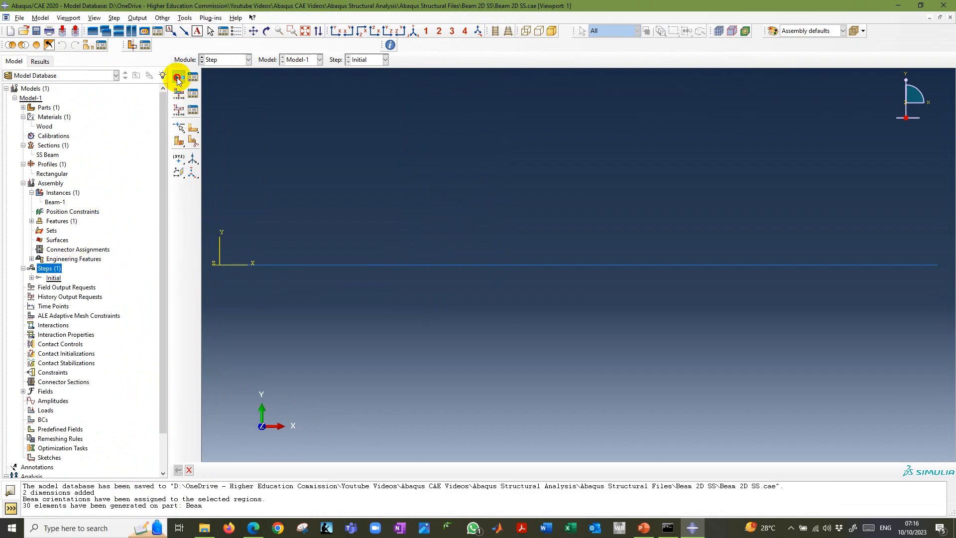
{"action": "left_click", "coordinate": [178, 78]}
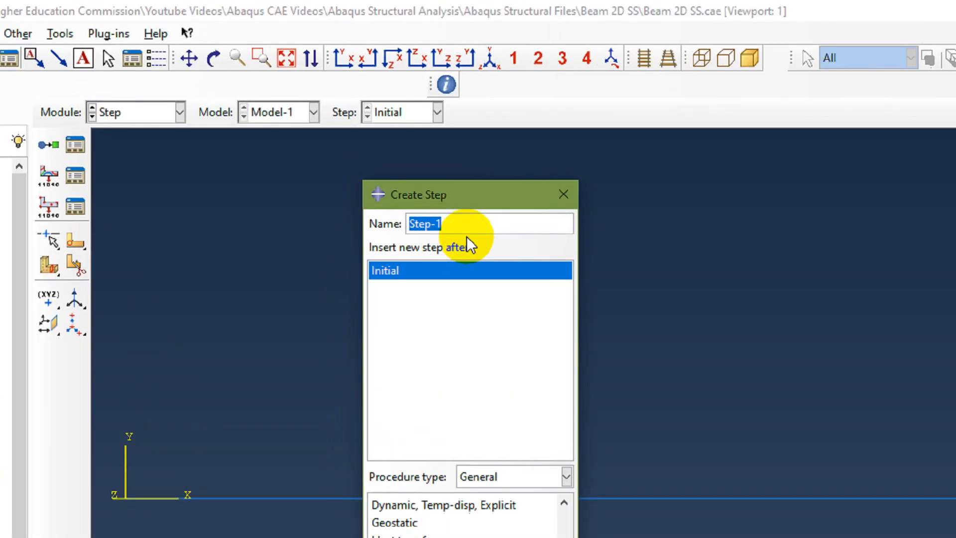
{"action": "type", "text": "Static Load"}
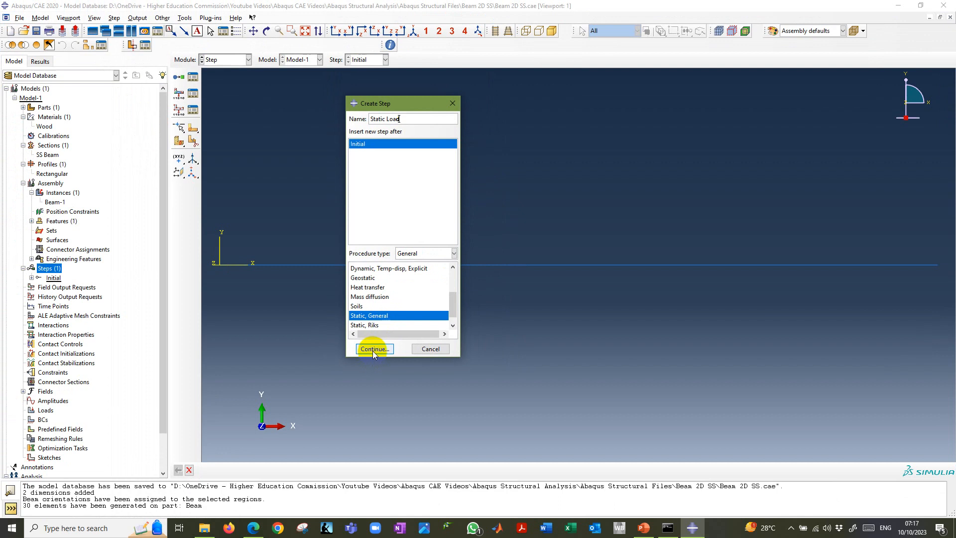
{"action": "left_click", "coordinate": [416, 461]}
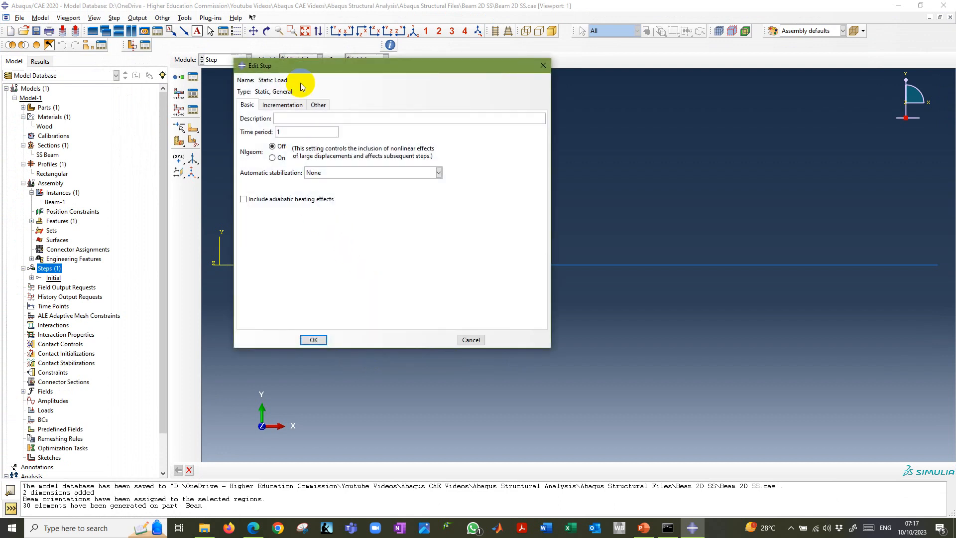
{"action": "left_click", "coordinate": [314, 340]}
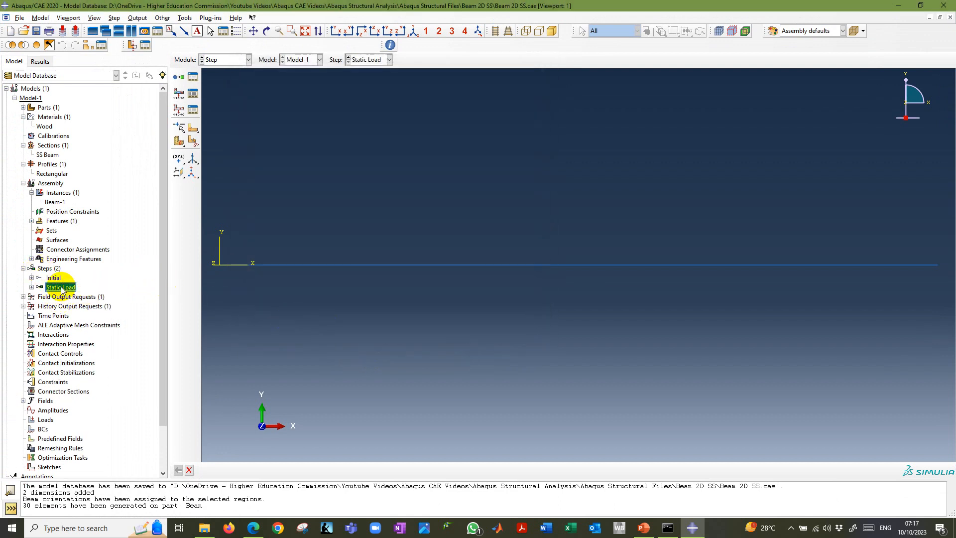
Review the Modify F-Output instructions in the PowerPoint slide show and return to Abaqus/CAE.
{"action": "key", "text": "alt+Tab"}
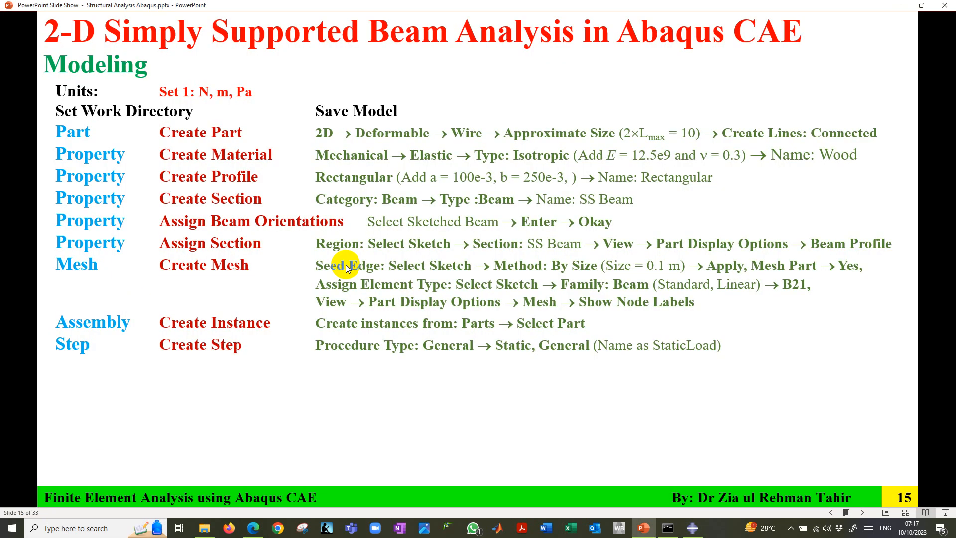
{"action": "left_click", "coordinate": [347, 267]}
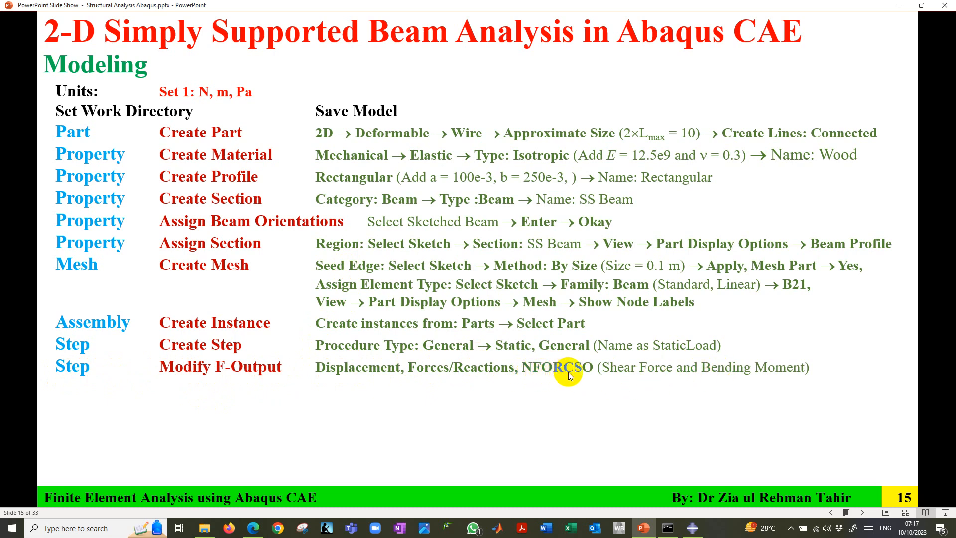
{"action": "left_click", "coordinate": [693, 527]}
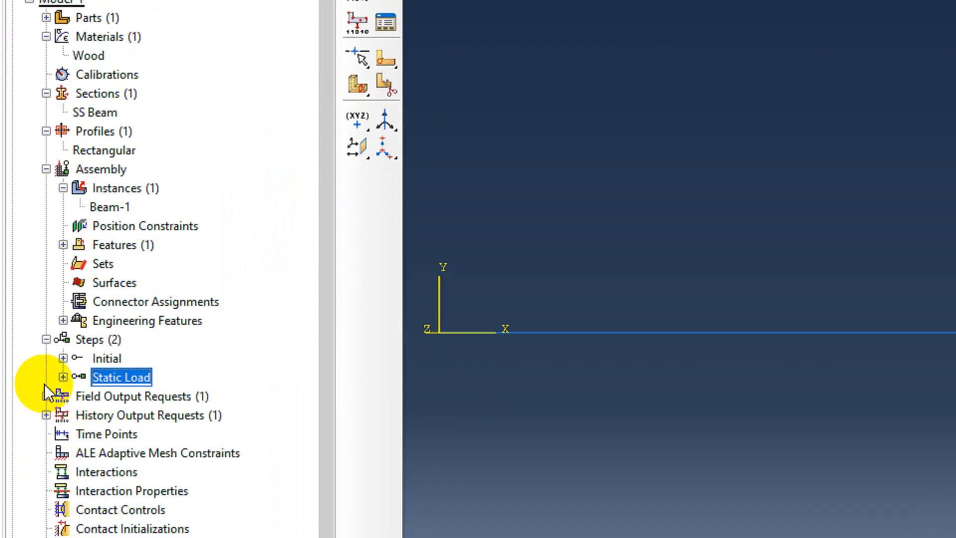
Open the F-Output-1 field output request for editing and exclude all Stresses, Strains and Contact variables.
{"action": "left_click", "coordinate": [46, 396]}
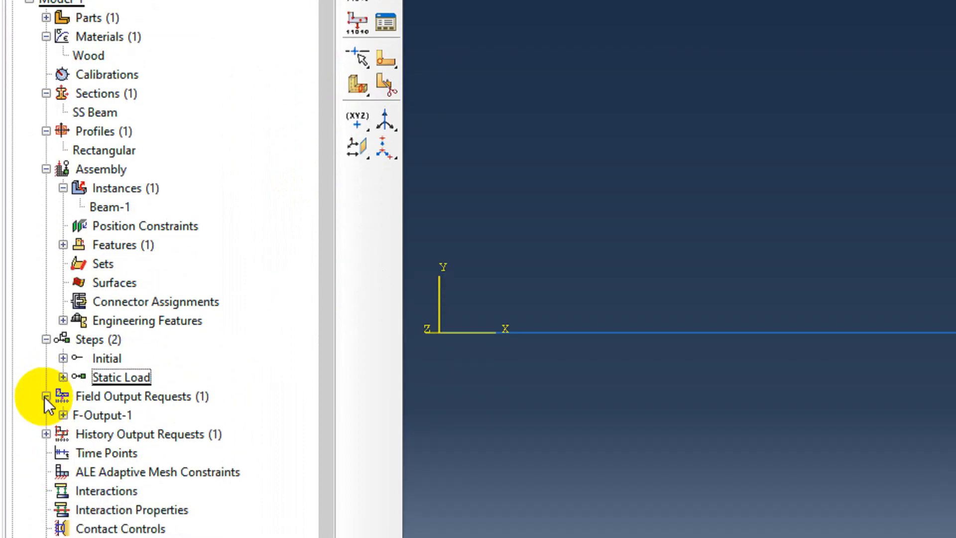
{"action": "left_click", "coordinate": [102, 415]}
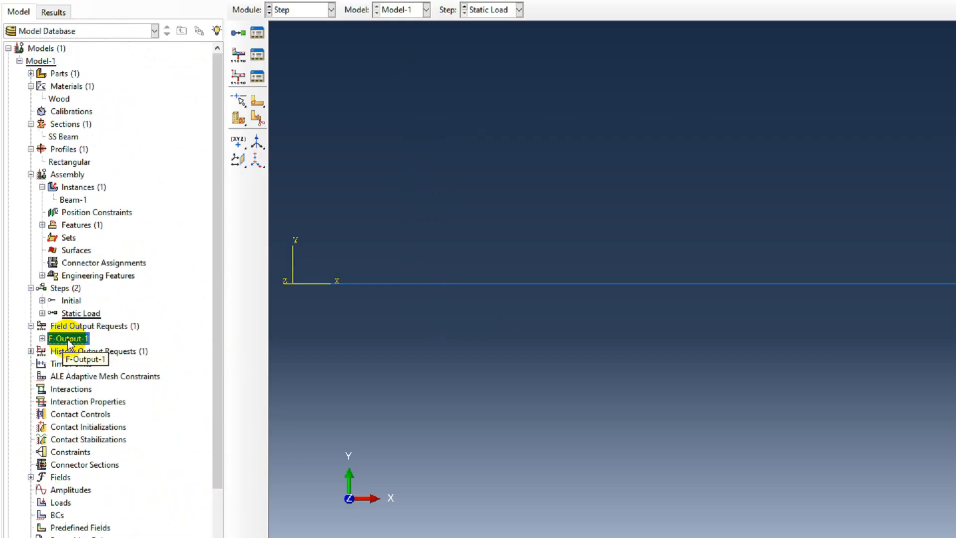
{"action": "double_click", "coordinate": [101, 404]}
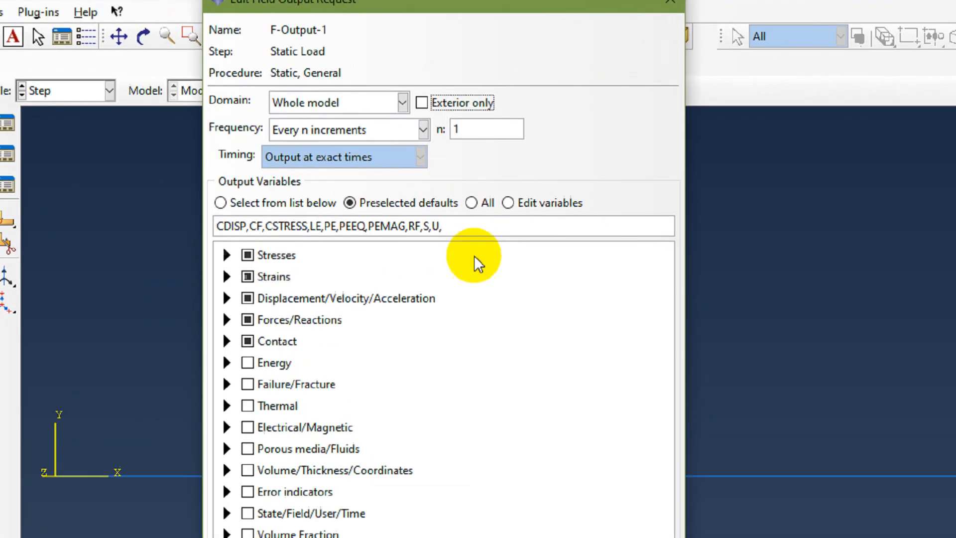
{"action": "left_click", "coordinate": [236, 270]}
{"action": "left_click", "coordinate": [238, 288]}
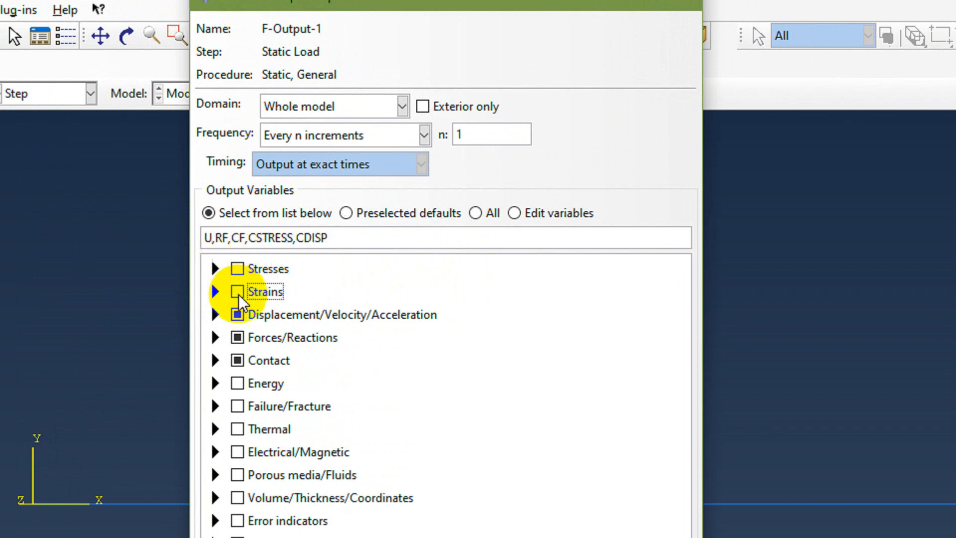
{"action": "left_click", "coordinate": [238, 360]}
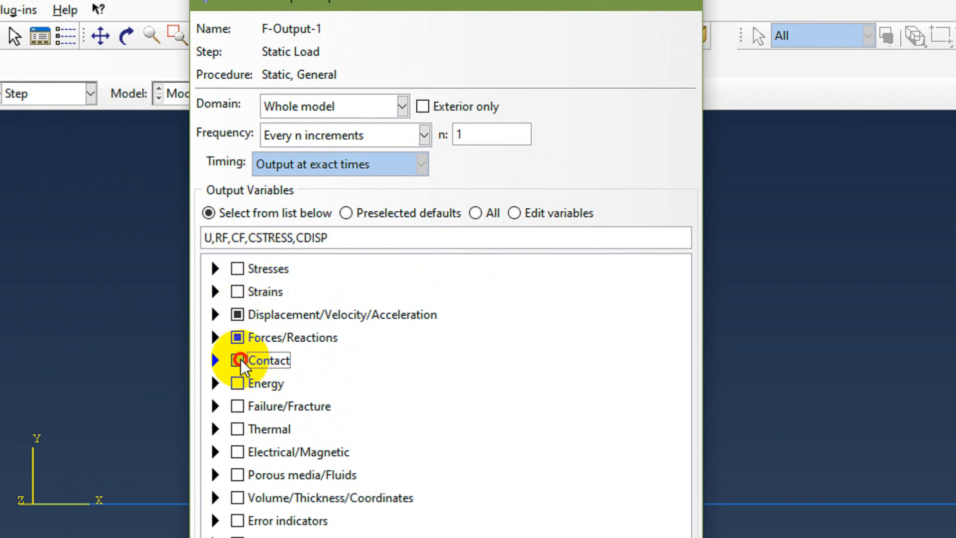
Keep U and RF, exclude CF, add NFORCSO nodal forces in beam section orientation, and save the field output request.
{"action": "left_click", "coordinate": [215, 314]}
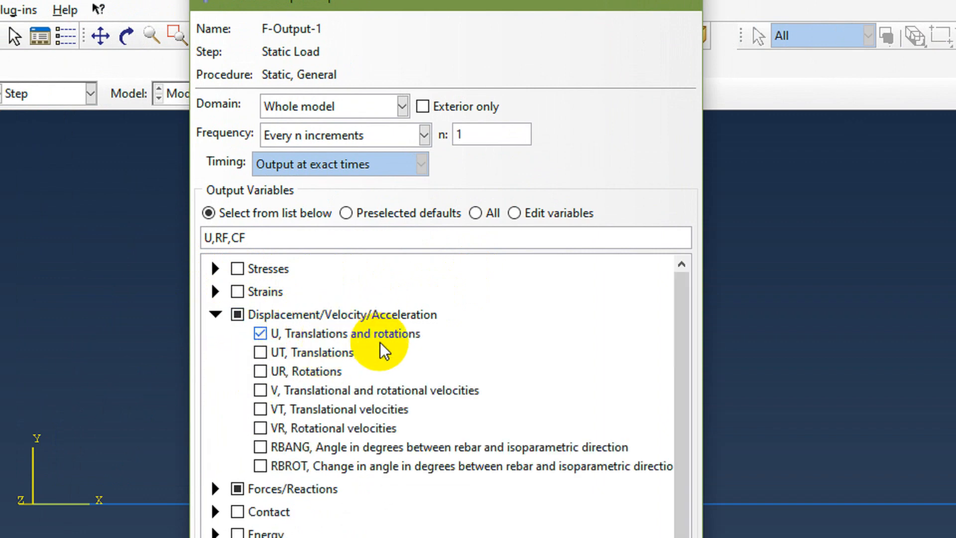
{"action": "left_click", "coordinate": [214, 314]}
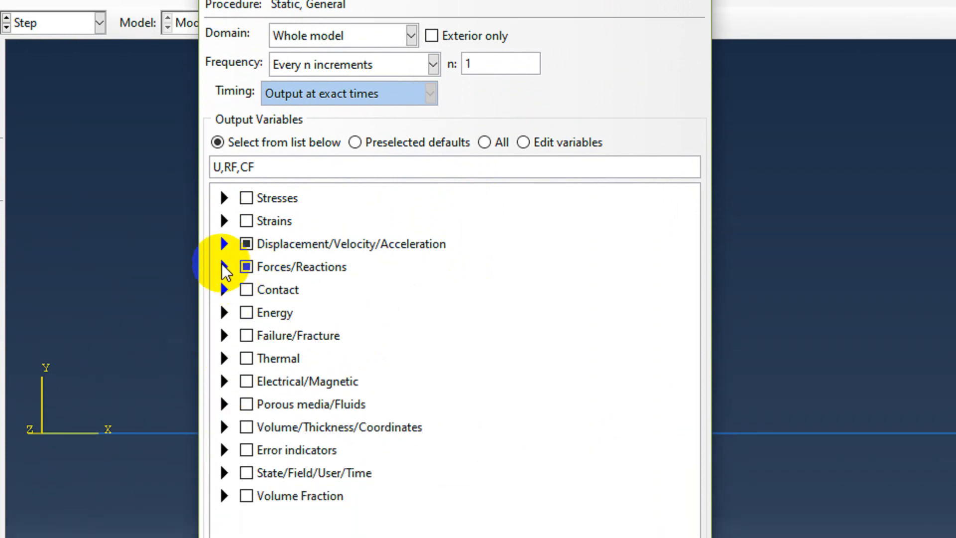
{"action": "left_click", "coordinate": [224, 268]}
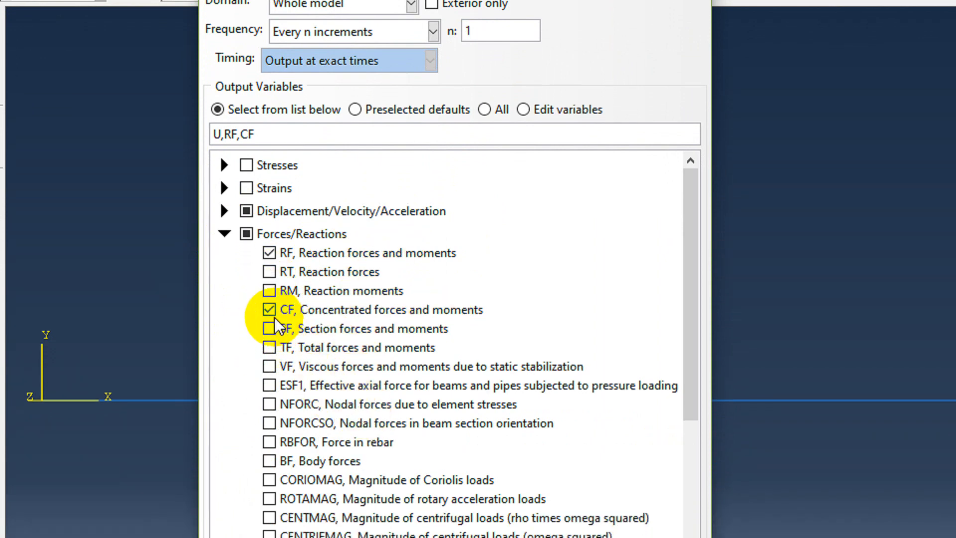
{"action": "left_click", "coordinate": [270, 309]}
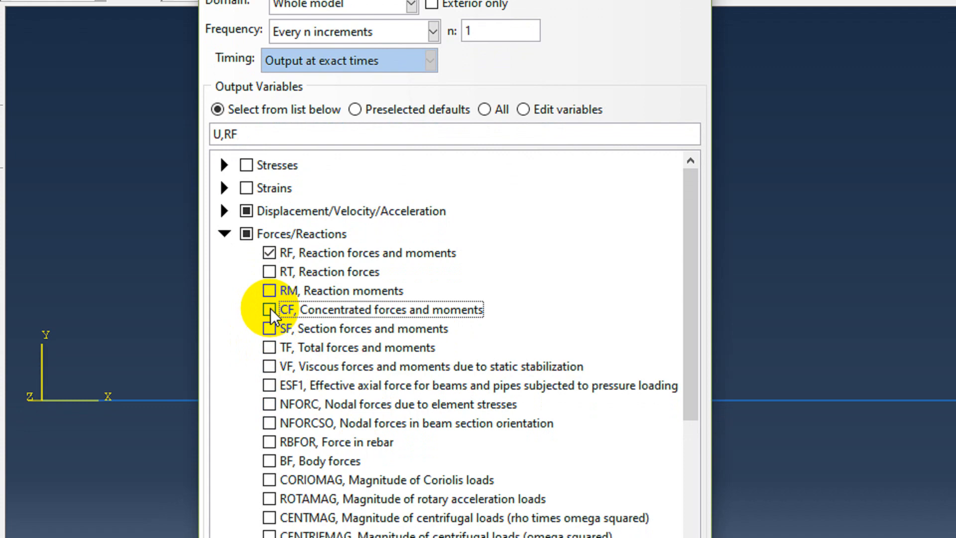
{"action": "left_click", "coordinate": [269, 423]}
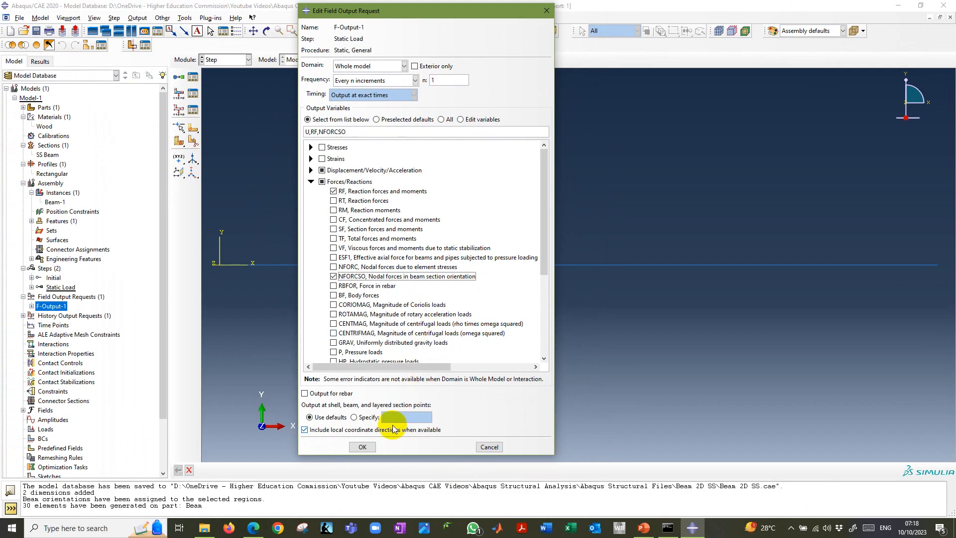
{"action": "left_click", "coordinate": [364, 443]}
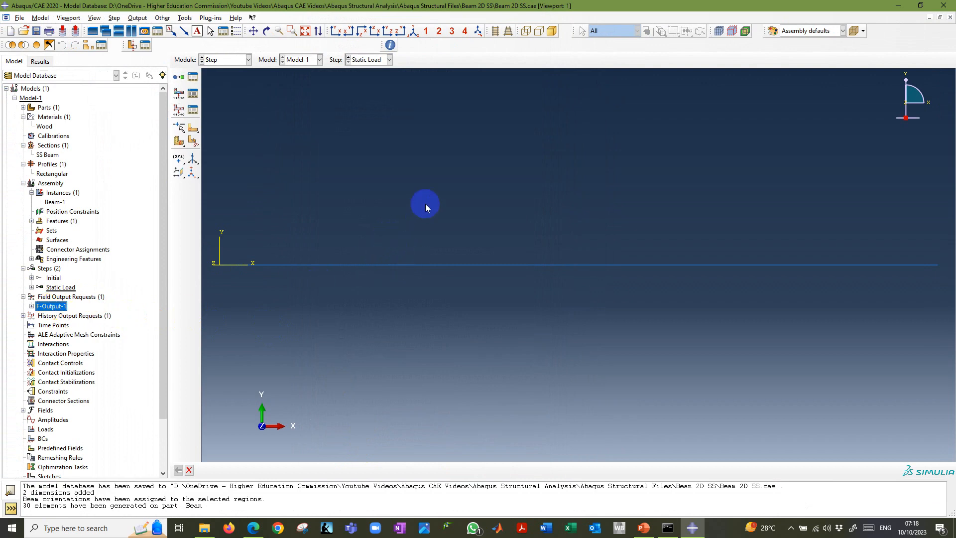
Reveal the Create Load instructions in the PowerPoint slide show, return to Abaqus/CAE, and switch to the Load module.
{"action": "key", "text": "alt+Tab"}
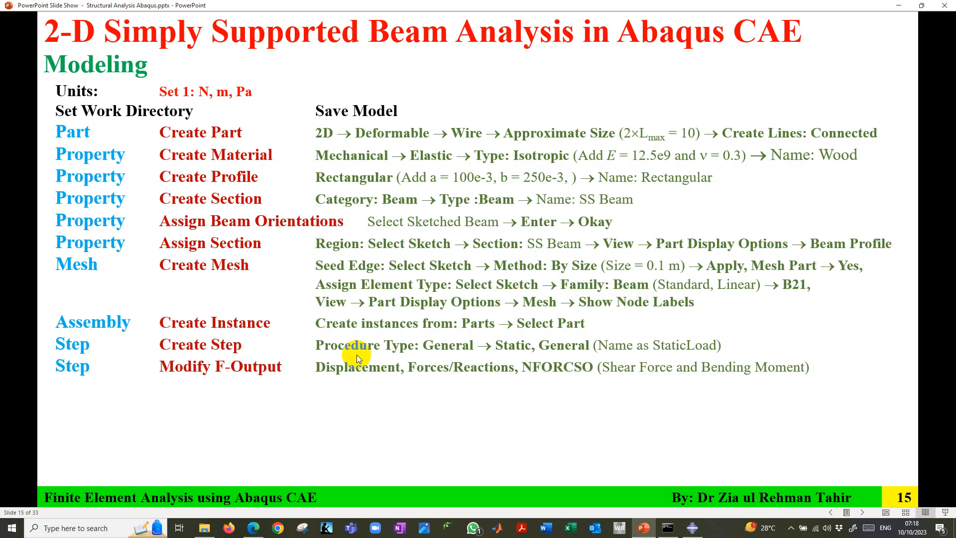
{"action": "left_click", "coordinate": [357, 355]}
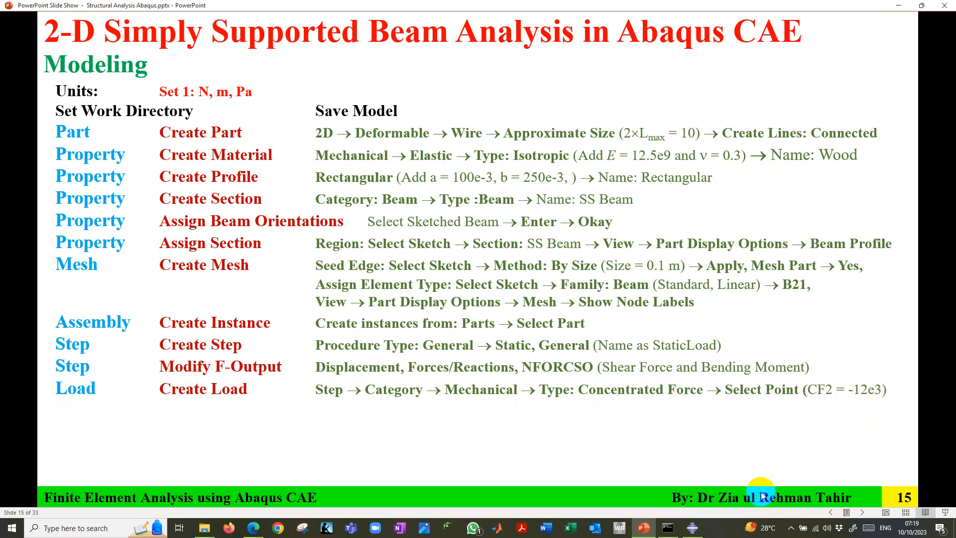
{"action": "left_click", "coordinate": [692, 528]}
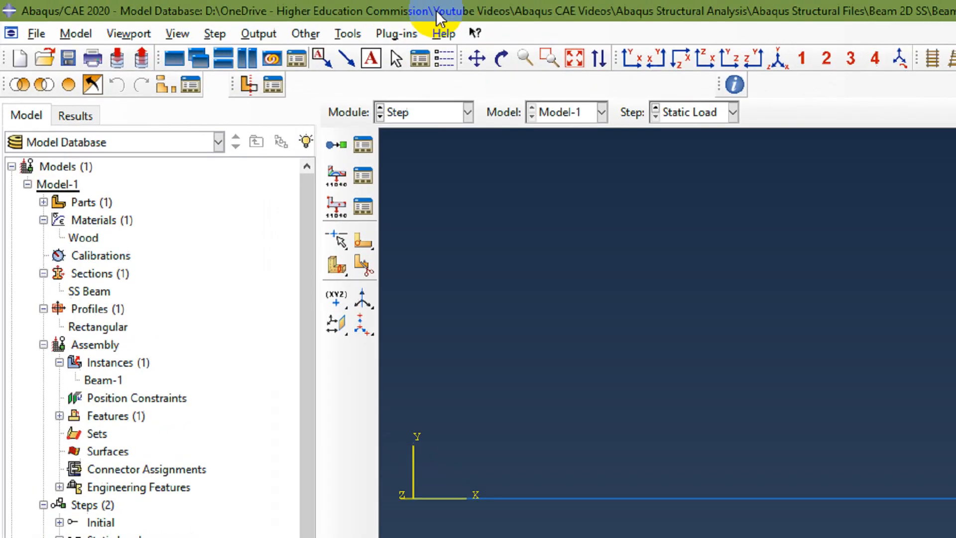
{"action": "left_click", "coordinate": [235, 62]}
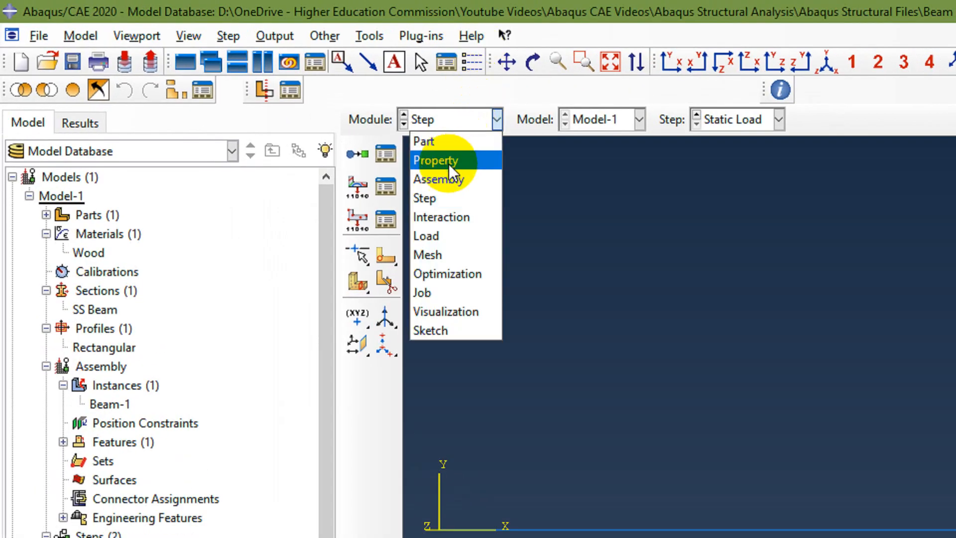
{"action": "left_click", "coordinate": [440, 238]}
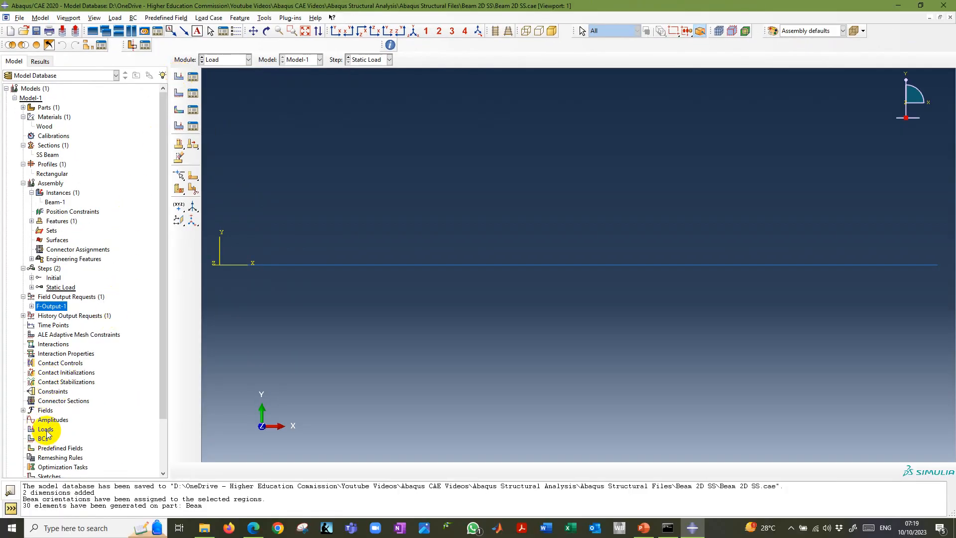
Define a new Mechanical, Concentrated force load named Point Load in the Static Load step.
{"action": "double_click", "coordinate": [43, 431]}
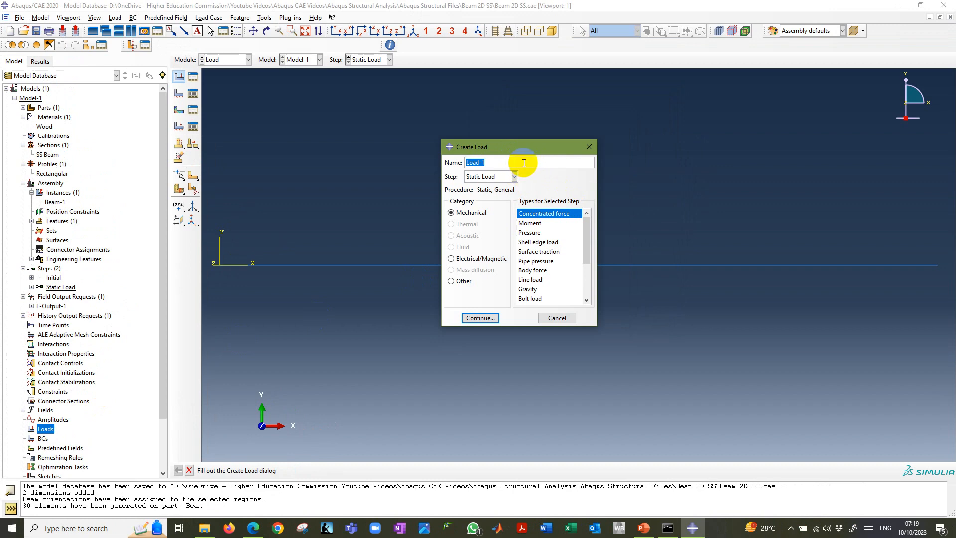
{"action": "type", "text": "Point Load"}
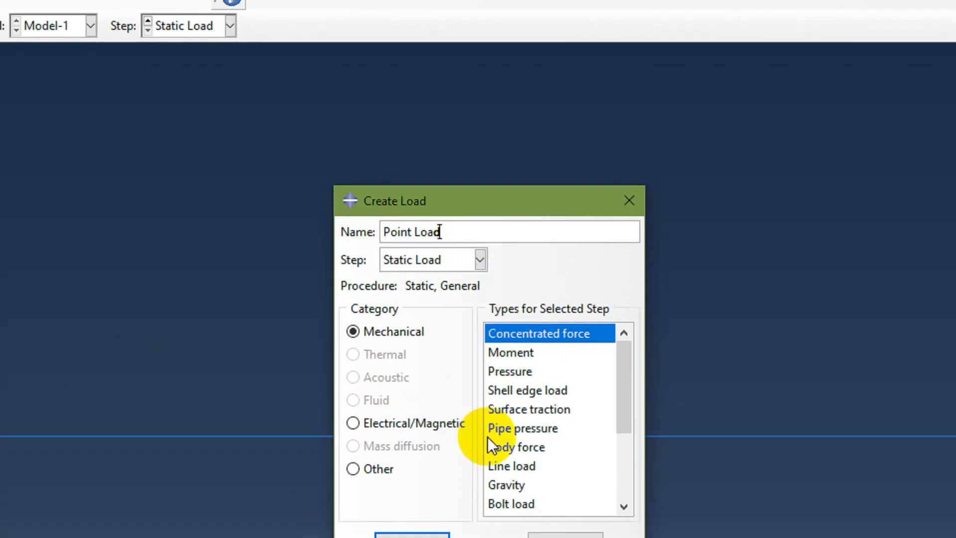
{"action": "left_click", "coordinate": [456, 221]}
{"action": "left_click", "coordinate": [421, 263]}
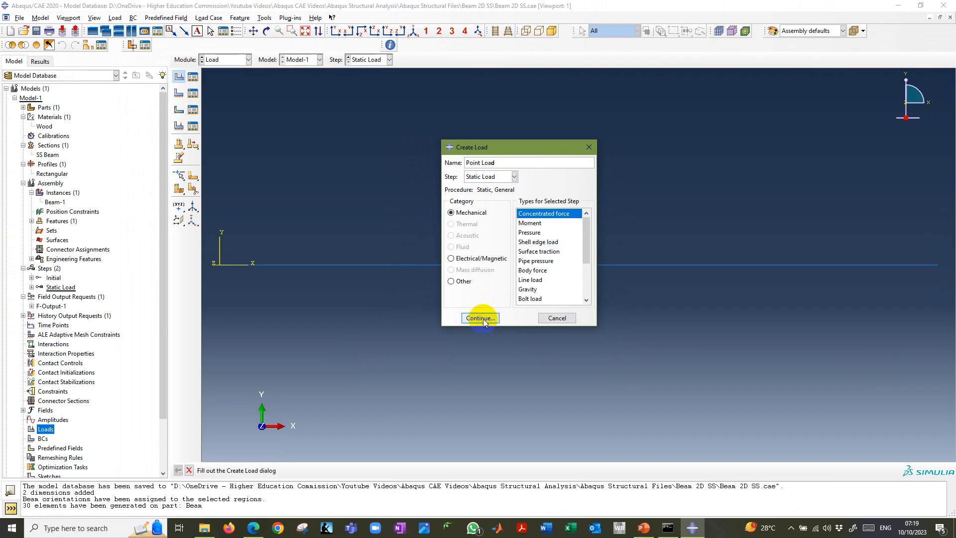
{"action": "left_click", "coordinate": [412, 504]}
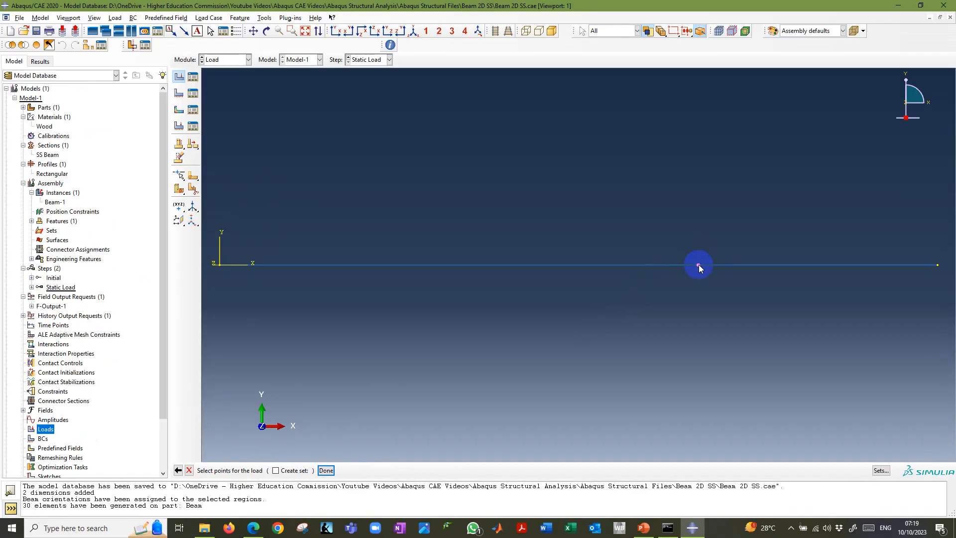
Apply the load at the beam's intermediate point with CF2 set to -12e3.
{"action": "left_click", "coordinate": [326, 471]}
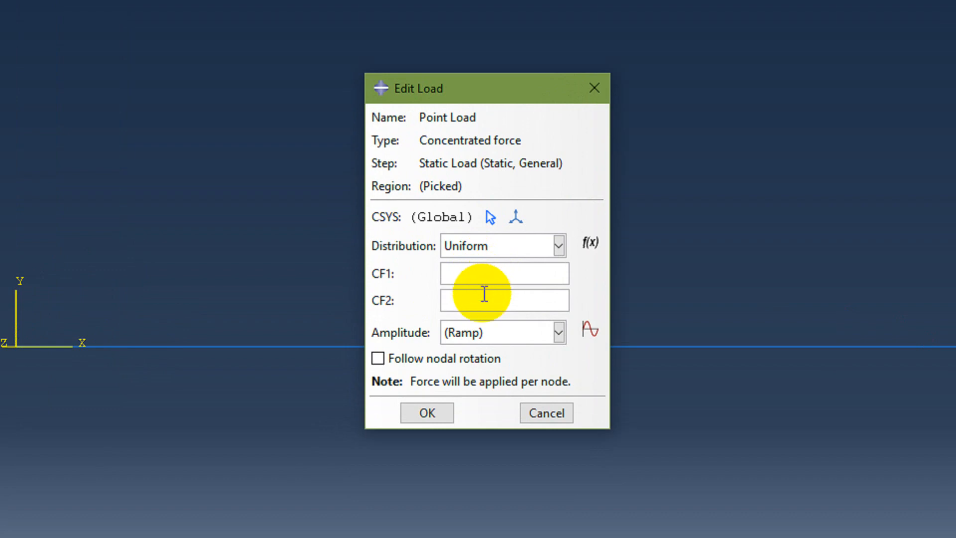
{"action": "left_click", "coordinate": [481, 302]}
{"action": "type", "text": "-12e3"}
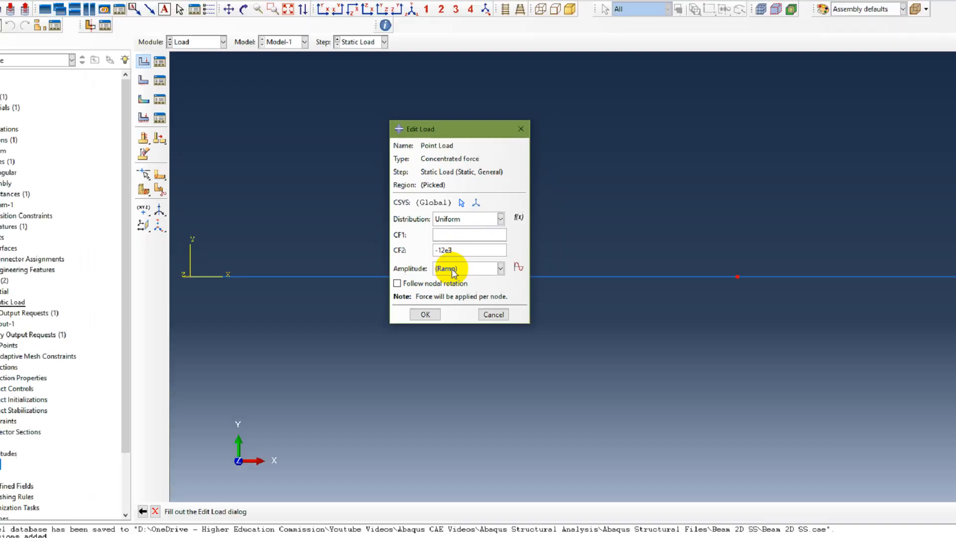
{"action": "left_click", "coordinate": [427, 413]}
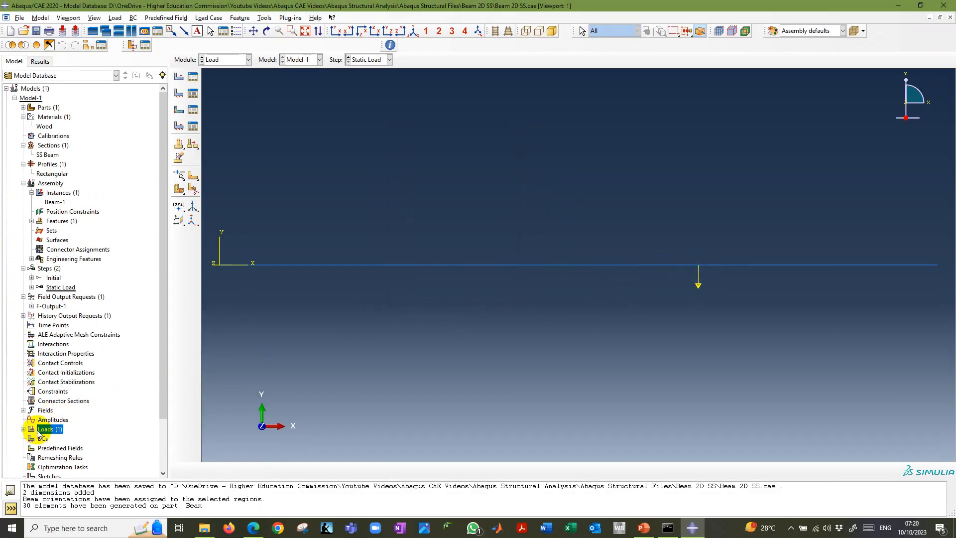
Expand Loads in the model tree and select Point Load.
{"action": "left_click", "coordinate": [23, 429]}
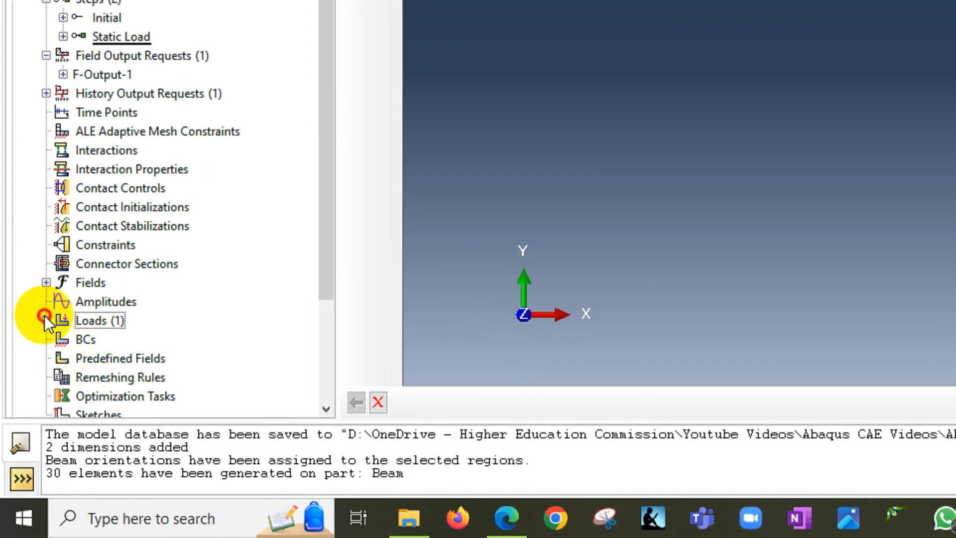
{"action": "left_click", "coordinate": [46, 321]}
{"action": "left_click", "coordinate": [89, 340]}
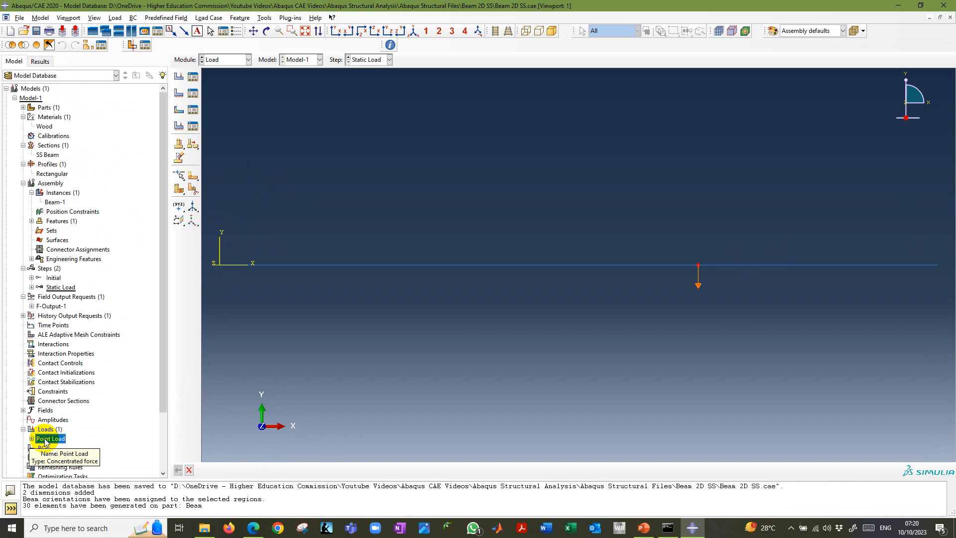
Reveal the Create BC instructions in the PowerPoint slide show, return to Abaqus/CAE, and look over the boundary condition commands.
{"action": "key", "text": "alt+Tab"}
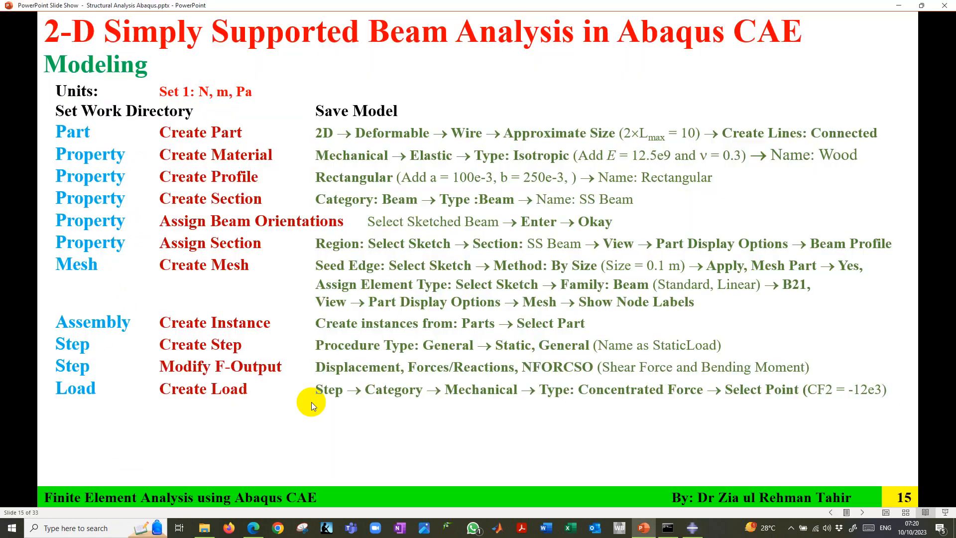
{"action": "left_click", "coordinate": [312, 402]}
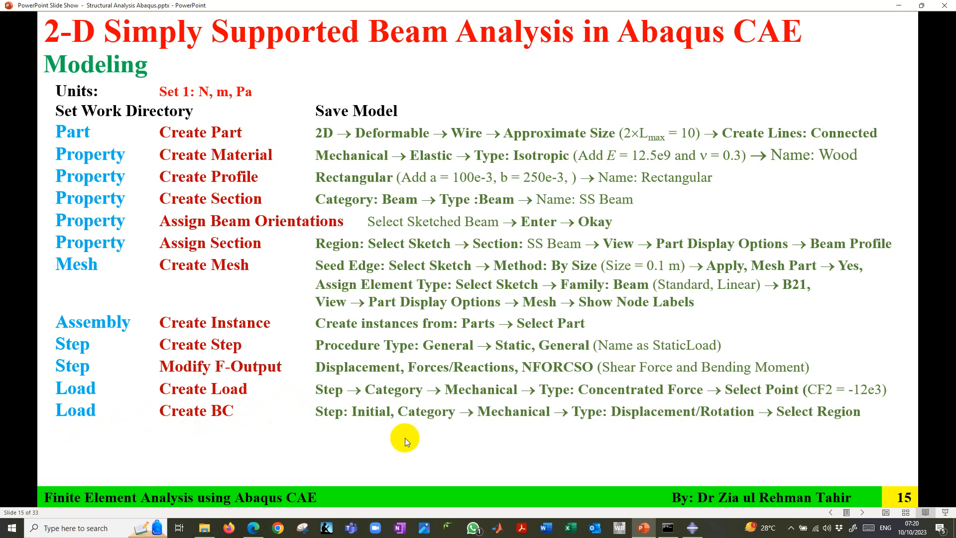
{"action": "left_click", "coordinate": [692, 528]}
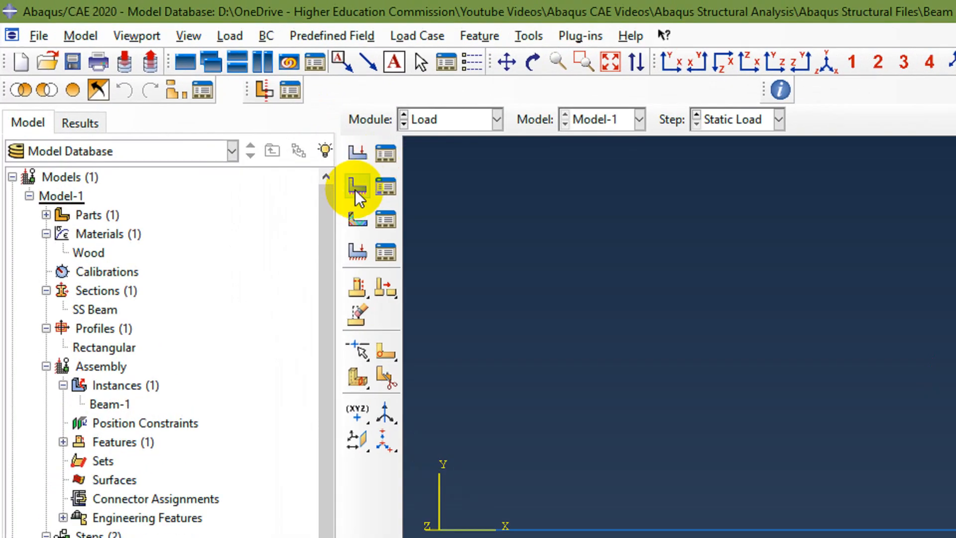
{"action": "left_click", "coordinate": [271, 37]}
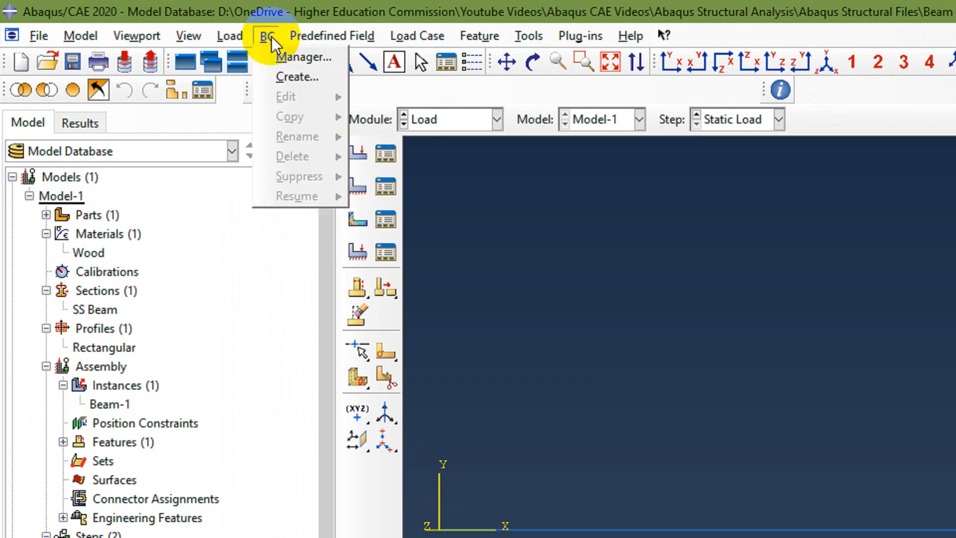
{"action": "left_click", "coordinate": [268, 37]}
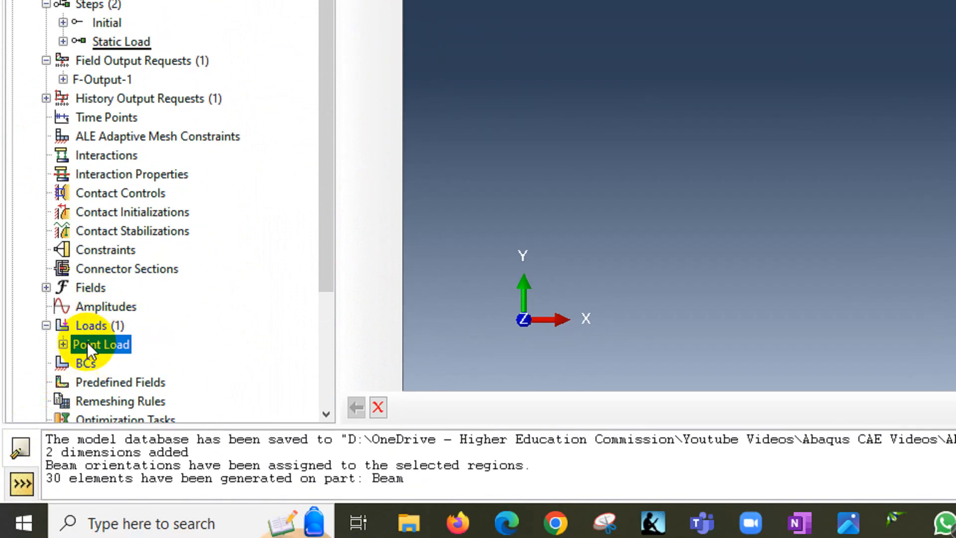
Define a new Mechanical, Displacement/Rotation boundary condition named Pin in the Initial step.
{"action": "left_click", "coordinate": [88, 364]}
{"action": "double_click", "coordinate": [88, 366]}
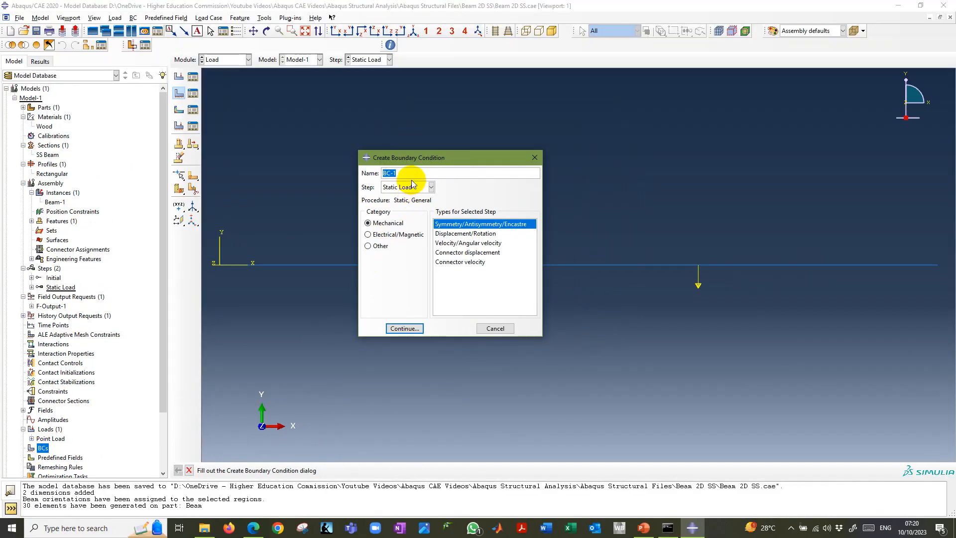
{"action": "type", "text": "Pin"}
{"action": "left_click", "coordinate": [410, 187]}
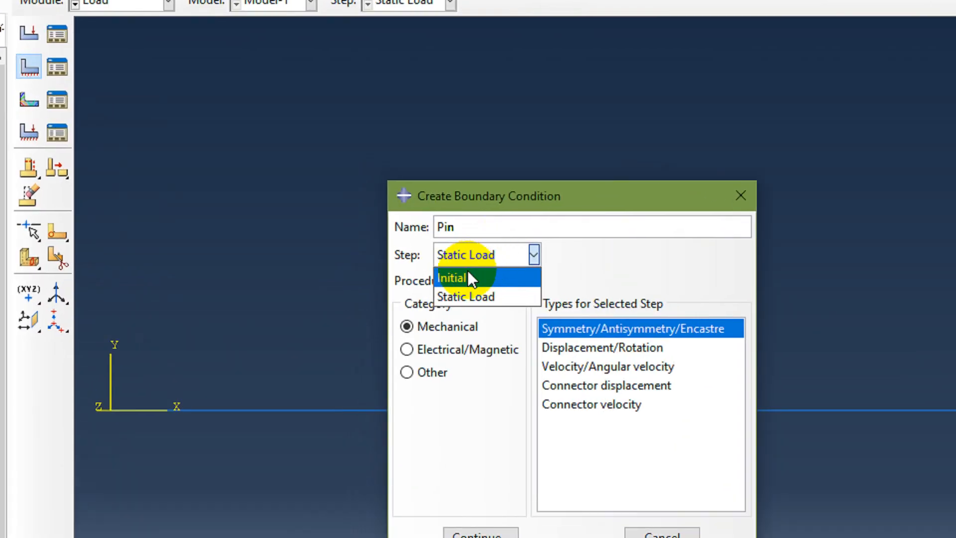
{"action": "left_click", "coordinate": [468, 272]}
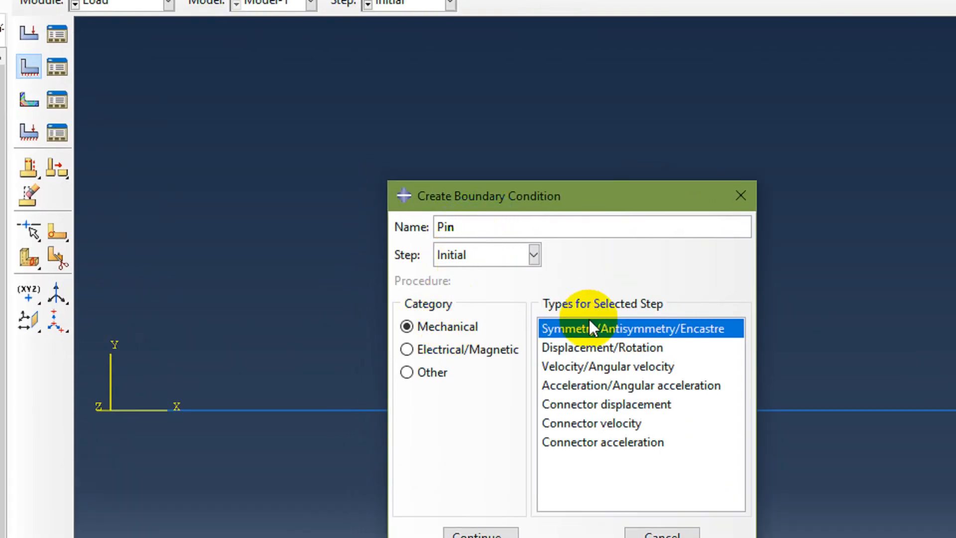
{"action": "left_click", "coordinate": [575, 349]}
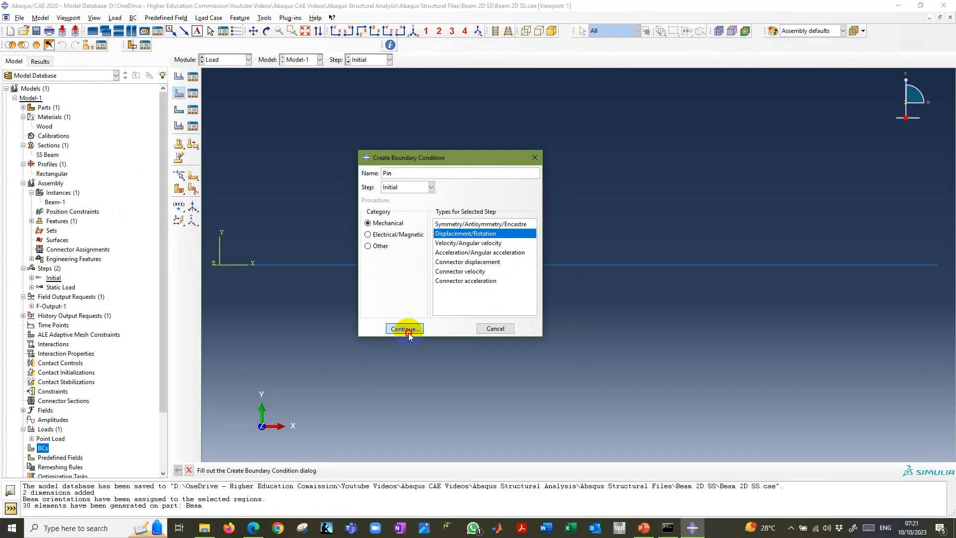
{"action": "left_click", "coordinate": [481, 534]}
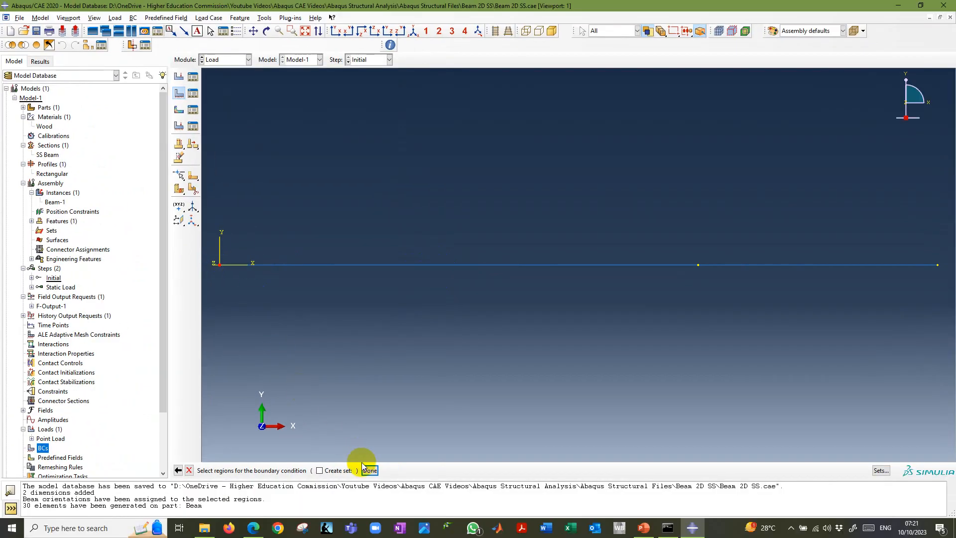
Apply the Pin condition to the beam's endpoint at the origin with U1 and U2 restrained, and select Pin under BCs in the model tree.
{"action": "left_click", "coordinate": [369, 470]}
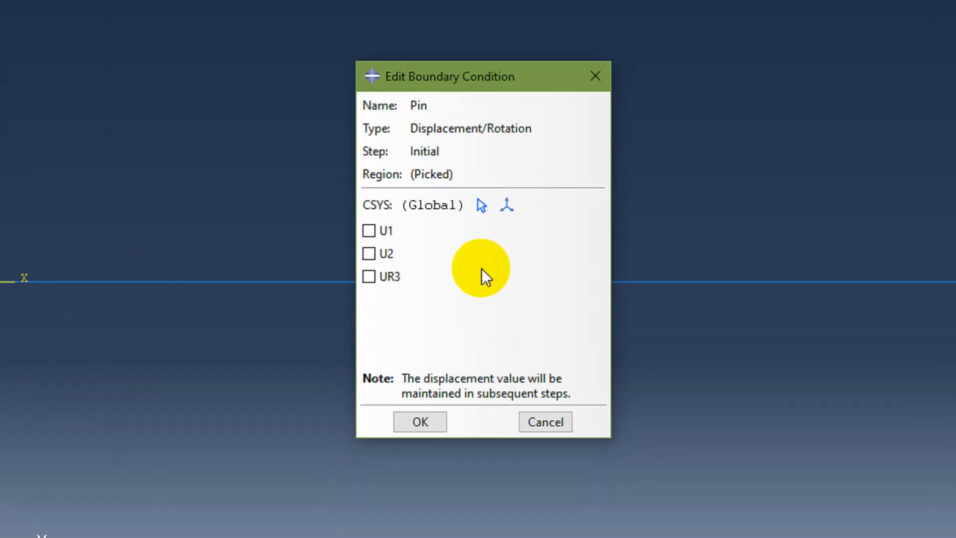
{"action": "left_click", "coordinate": [376, 231]}
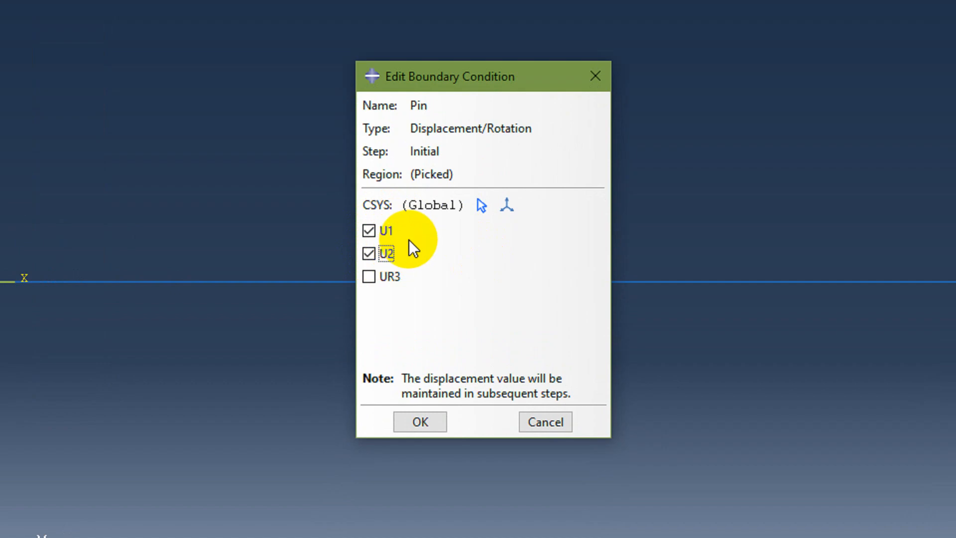
{"action": "left_click", "coordinate": [421, 422]}
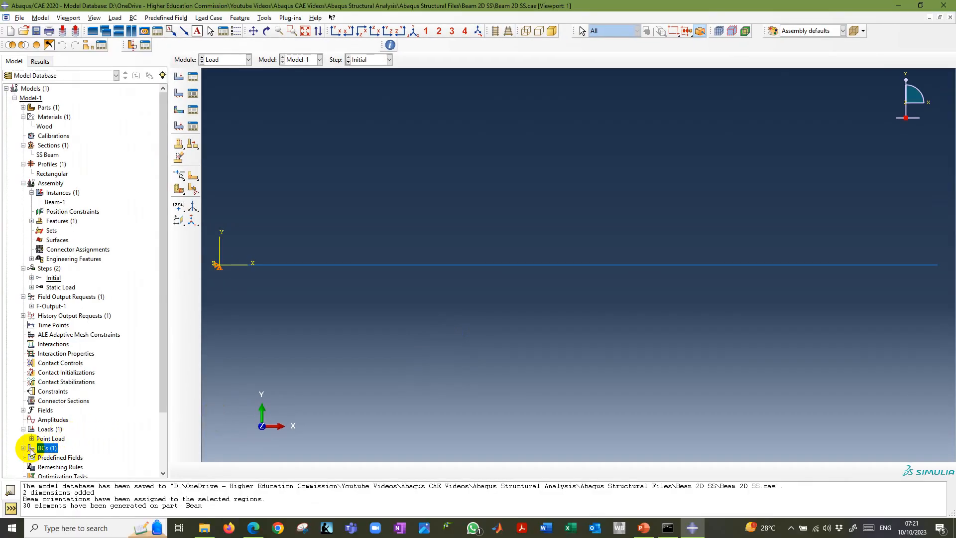
{"action": "left_click", "coordinate": [23, 448]}
{"action": "scroll", "coordinate": [30, 438], "scroll_direction": "down", "scroll_amount": 3}
{"action": "left_click", "coordinate": [41, 379]}
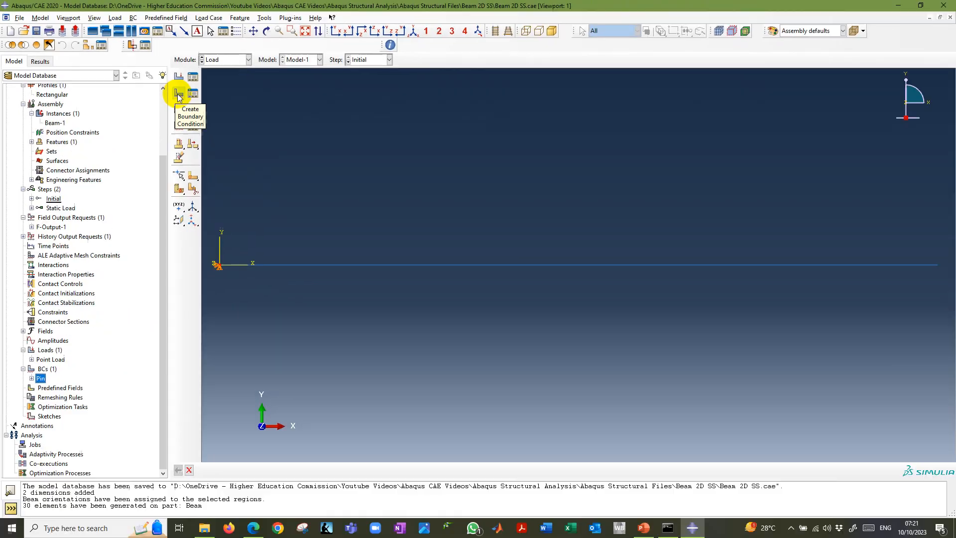
Define a second Mechanical, Displacement/Rotation boundary condition named Roller in the Initial step.
{"action": "left_click", "coordinate": [356, 186]}
{"action": "type", "text": "Roller"}
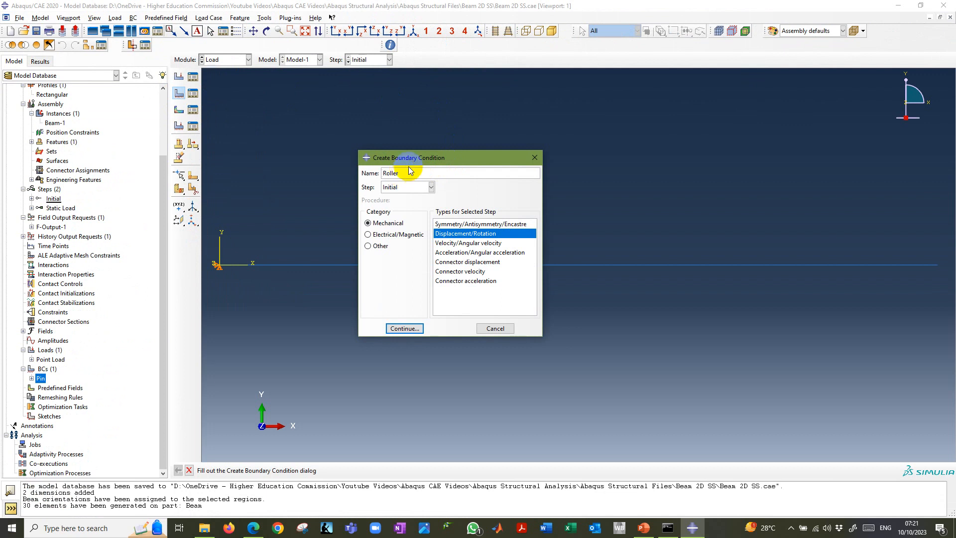
{"action": "left_click", "coordinate": [428, 188]}
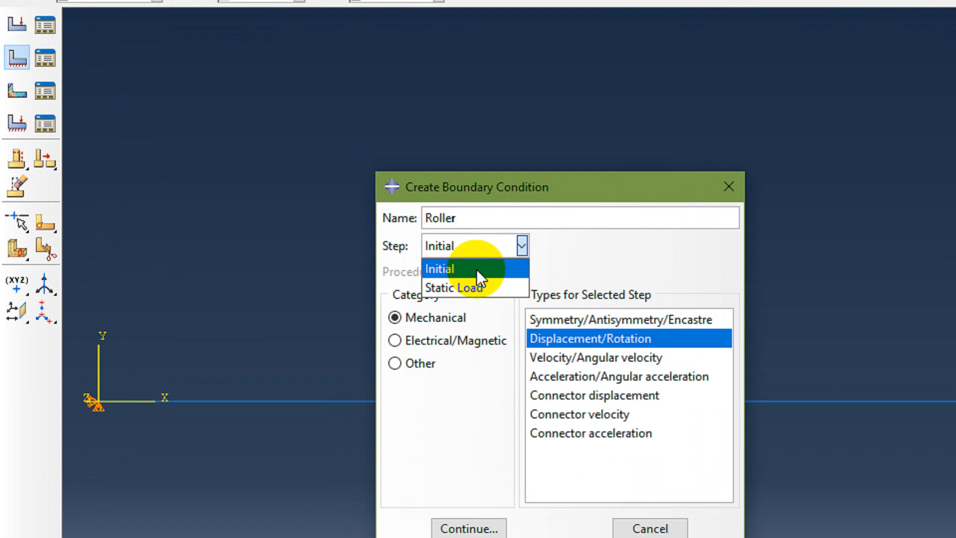
{"action": "left_click", "coordinate": [409, 199]}
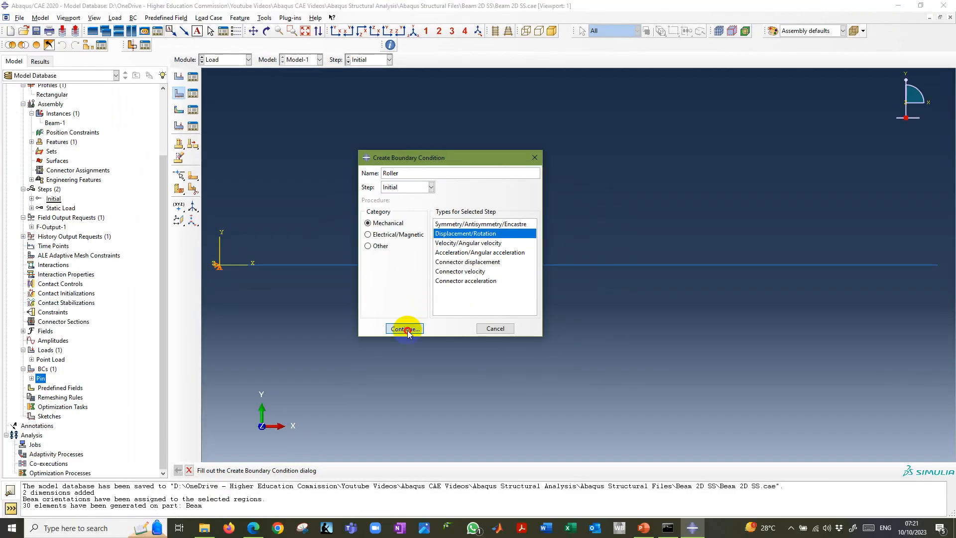
{"action": "left_click", "coordinate": [469, 528]}
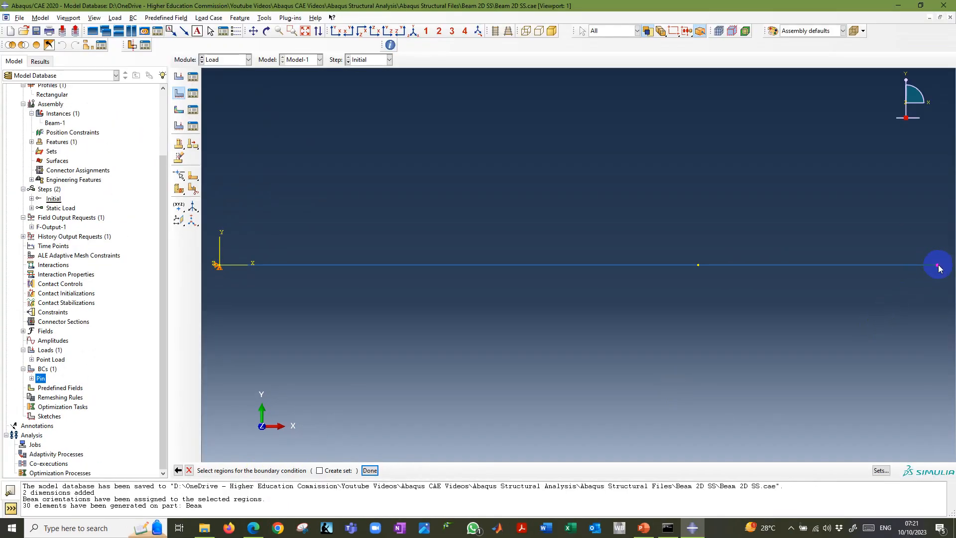
Apply the Roller condition to the beam's far endpoint with only U2 restrained, and select Roller in the model tree.
{"action": "left_click", "coordinate": [938, 265]}
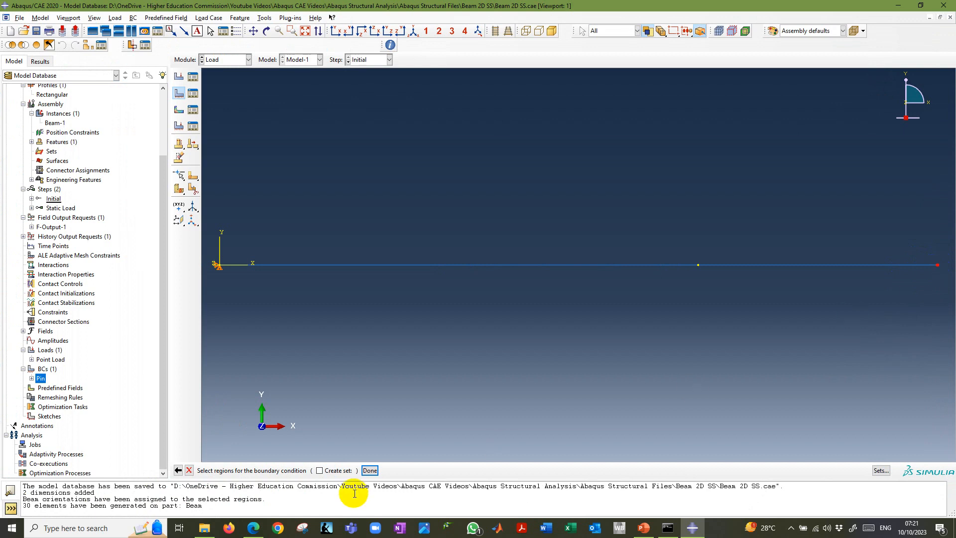
{"action": "left_click", "coordinate": [370, 470]}
{"action": "left_click", "coordinate": [426, 252]}
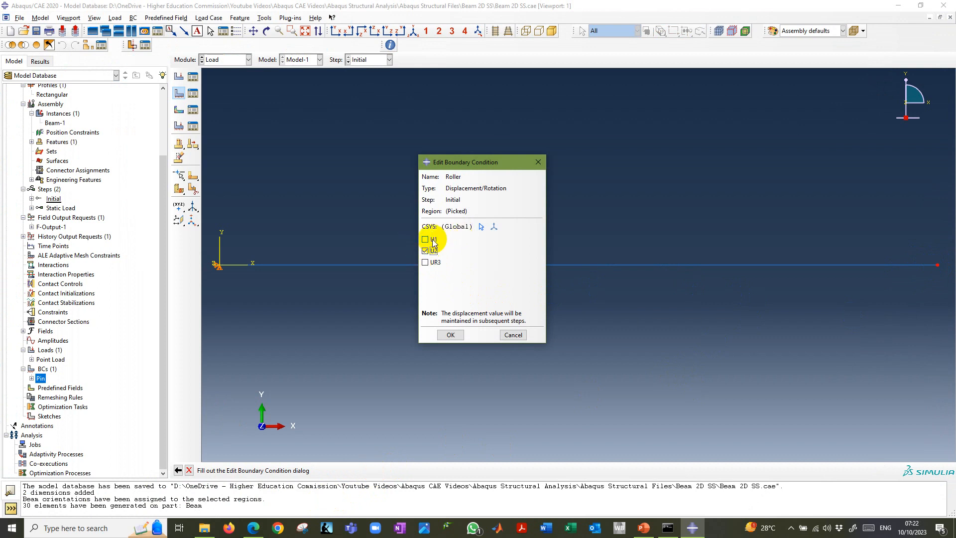
{"action": "left_click", "coordinate": [450, 335]}
{"action": "left_click", "coordinate": [44, 388]}
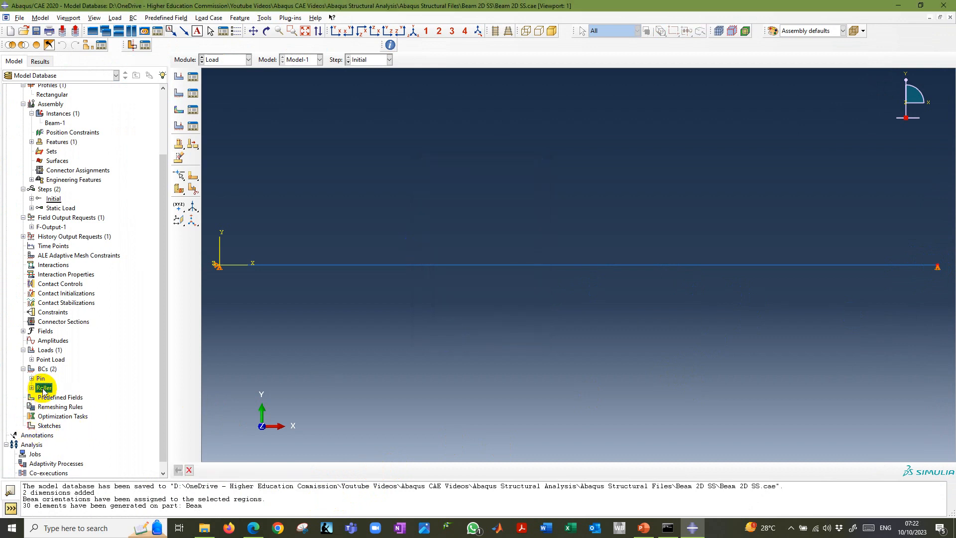
Reveal the Analysis and Create Job instructions in the PowerPoint slide show, and return to Abaqus/CAE.
{"action": "key", "text": "alt+Tab"}
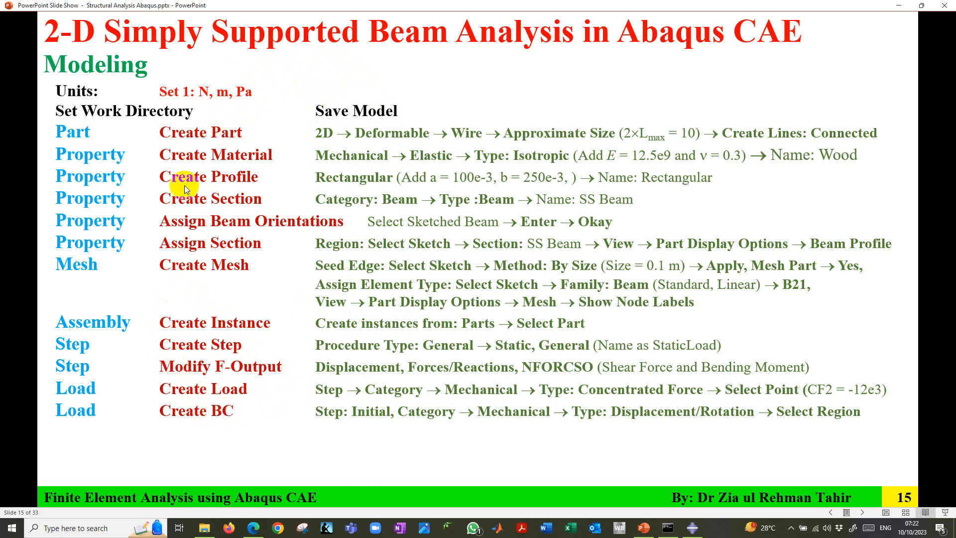
{"action": "left_click", "coordinate": [273, 337]}
{"action": "left_click", "coordinate": [144, 437]}
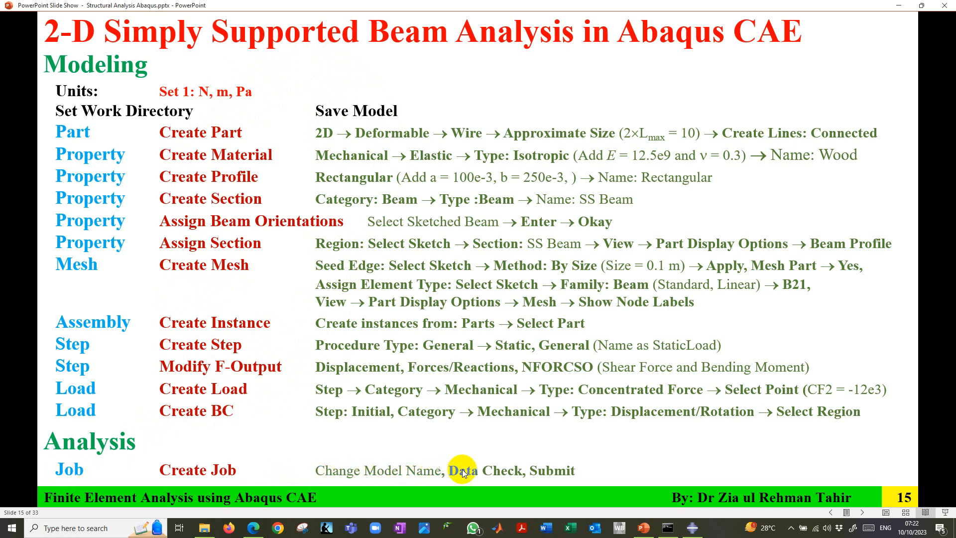
{"action": "left_click", "coordinate": [692, 527]}
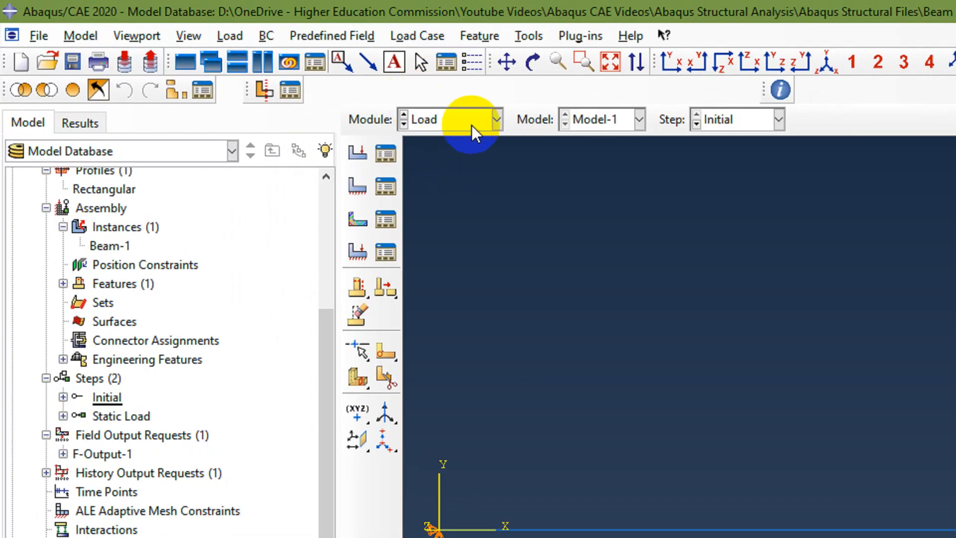
Switch to the Job module and collapse Model-1 in the model tree.
{"action": "left_click", "coordinate": [471, 124]}
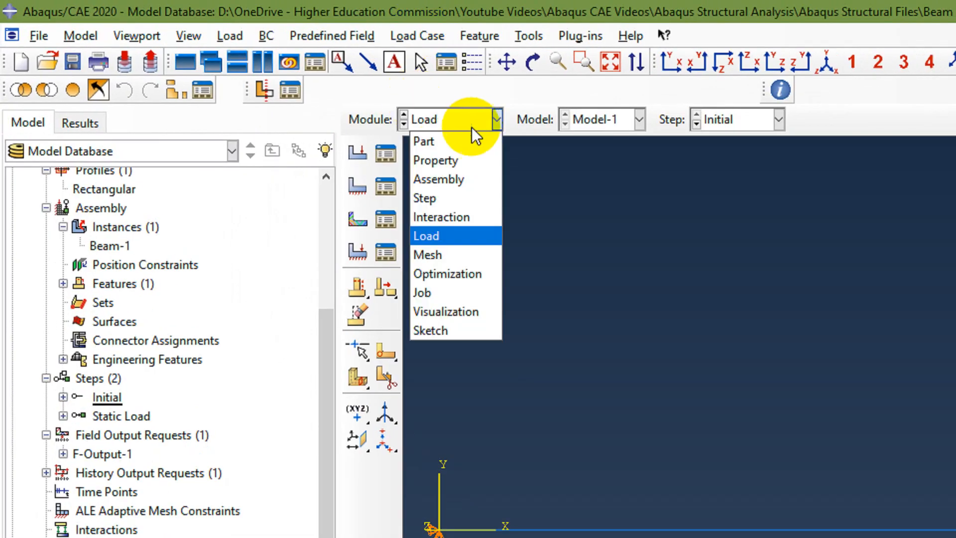
{"action": "left_click", "coordinate": [447, 294]}
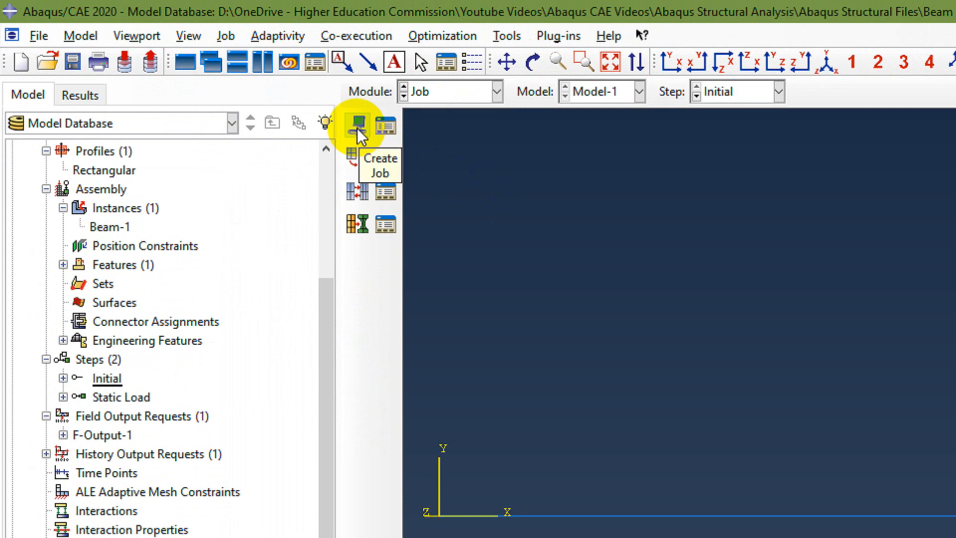
{"action": "scroll", "coordinate": [172, 205], "scroll_direction": "up", "scroll_amount": 3}
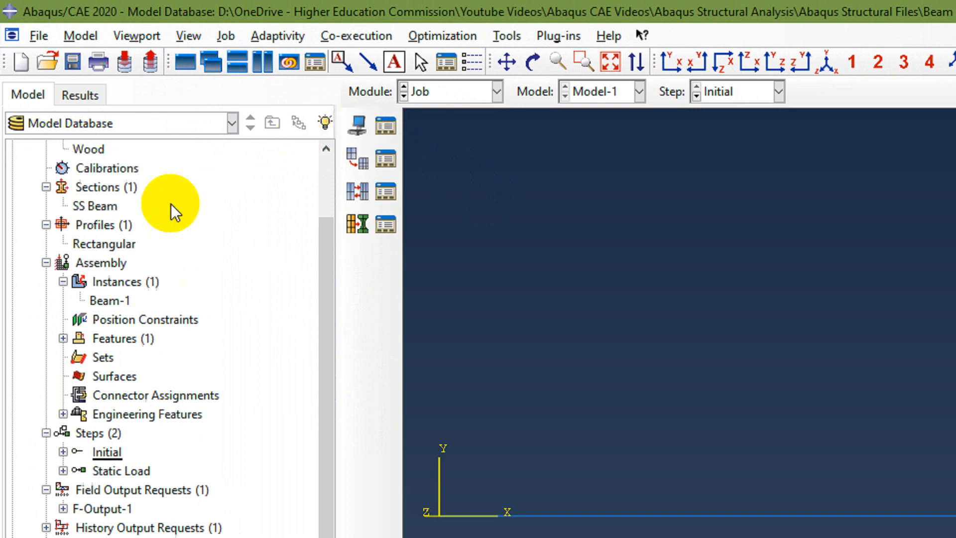
{"action": "scroll", "coordinate": [171, 204], "scroll_direction": "up", "scroll_amount": 1}
{"action": "left_click", "coordinate": [30, 168]}
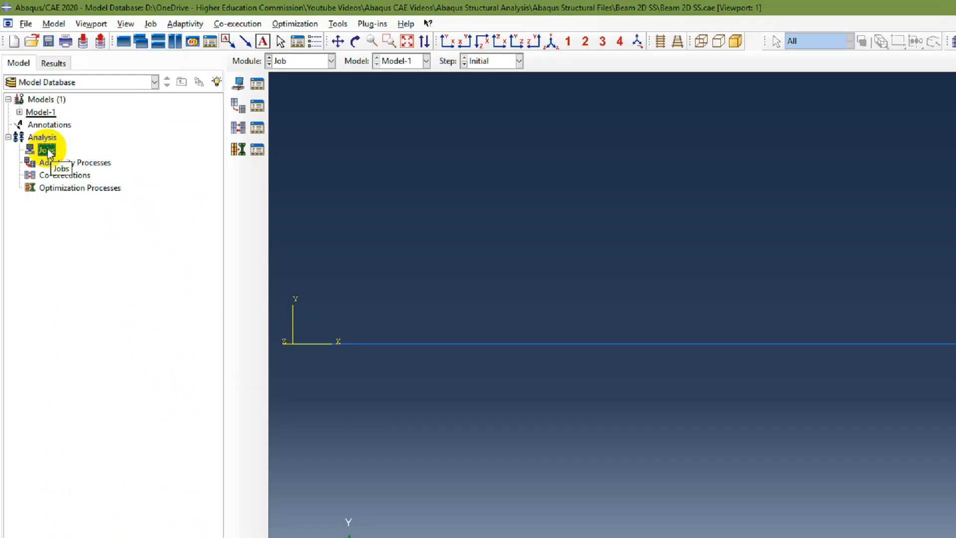
Rename Model-1 as BeamSS.
{"action": "double_click", "coordinate": [70, 223]}
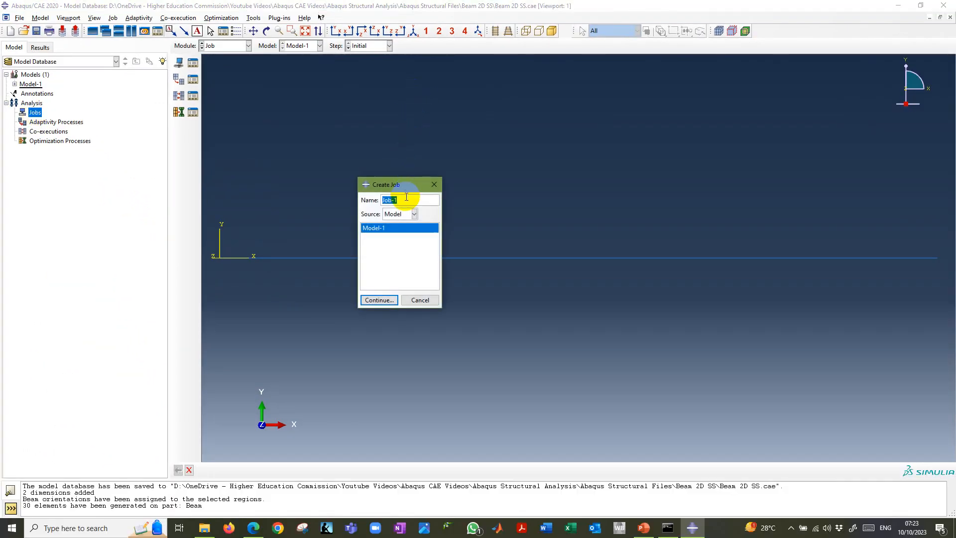
{"action": "left_click", "coordinate": [30, 85]}
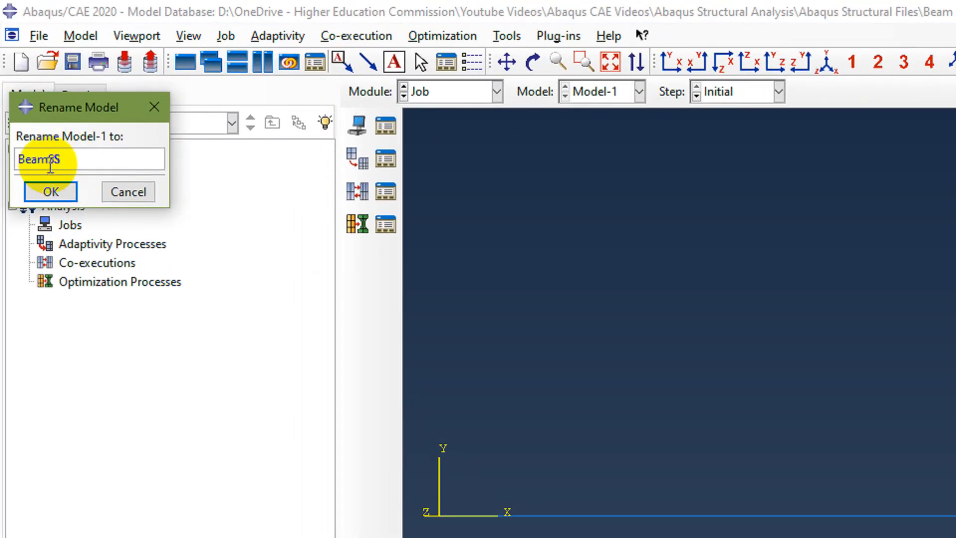
{"action": "left_click", "coordinate": [25, 79]}
{"action": "double_click", "coordinate": [50, 159]}
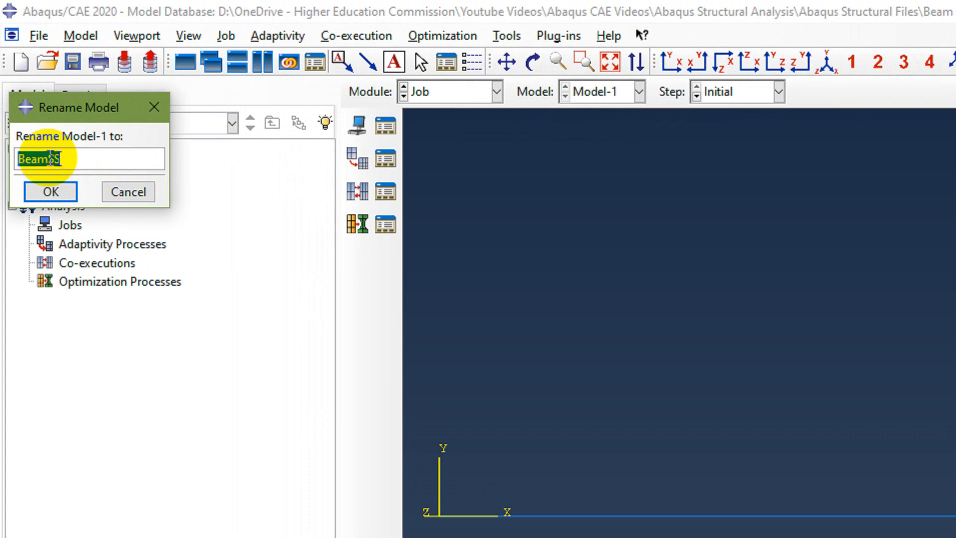
{"action": "left_click", "coordinate": [50, 192]}
Create a full analysis job named BeamSS for the BeamSS model, keeping the default job settings.
{"action": "left_click", "coordinate": [71, 224]}
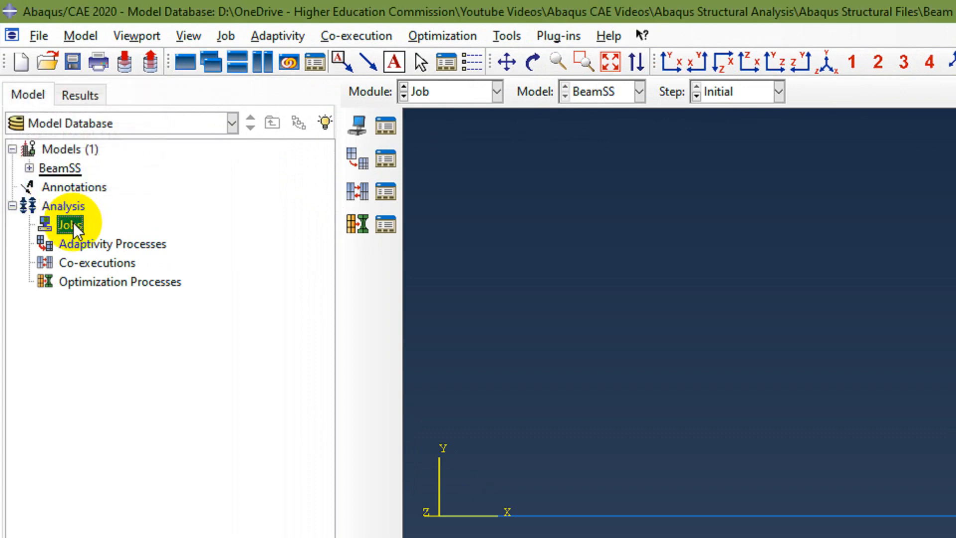
{"action": "double_click", "coordinate": [73, 223]}
{"action": "left_click_drag", "start_coordinate": [804, 364], "coordinate": [534, 199]}
{"action": "type", "text": "BeamSS"}
{"action": "left_click", "coordinate": [483, 425]}
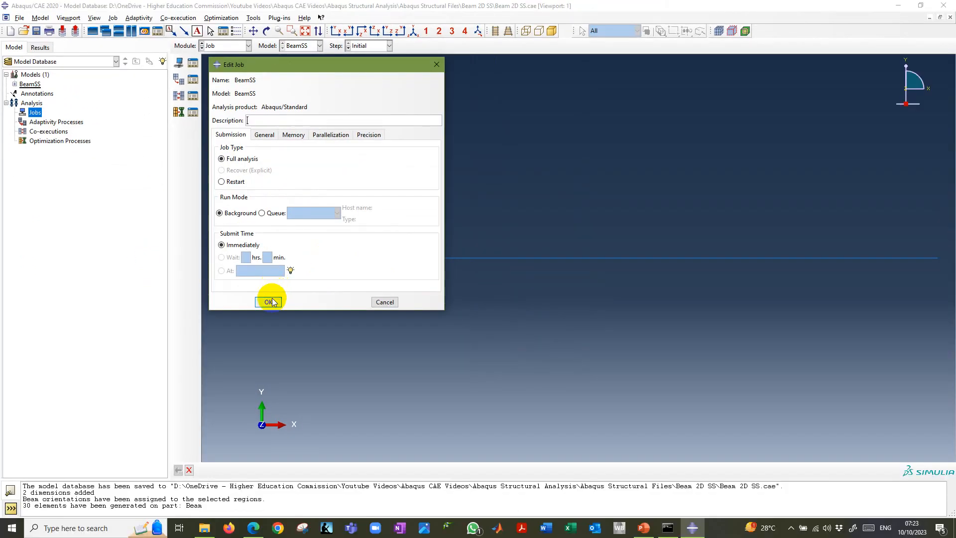
{"action": "left_click", "coordinate": [272, 302]}
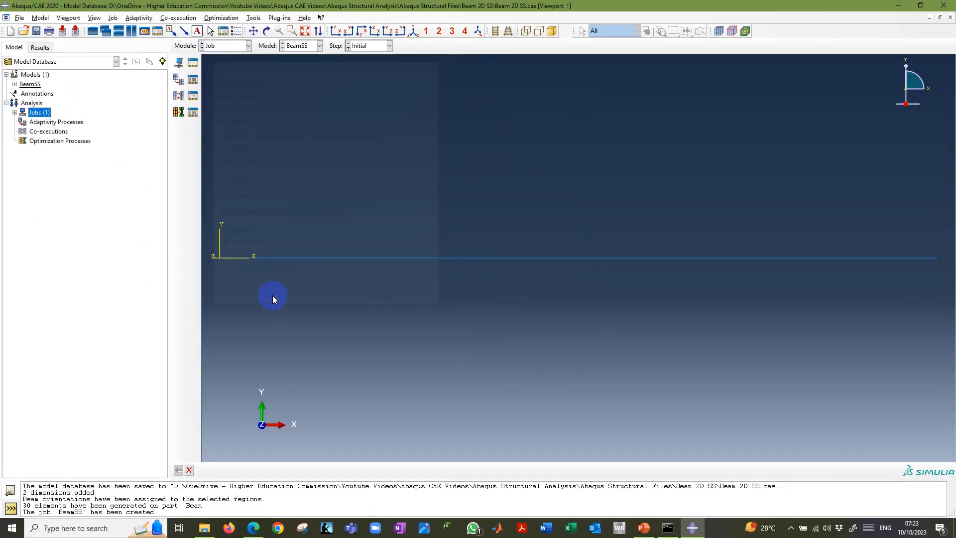
Expand Jobs in the model tree and run a data check on the BeamSS job.
{"action": "left_click", "coordinate": [14, 112]}
{"action": "left_click", "coordinate": [47, 122]}
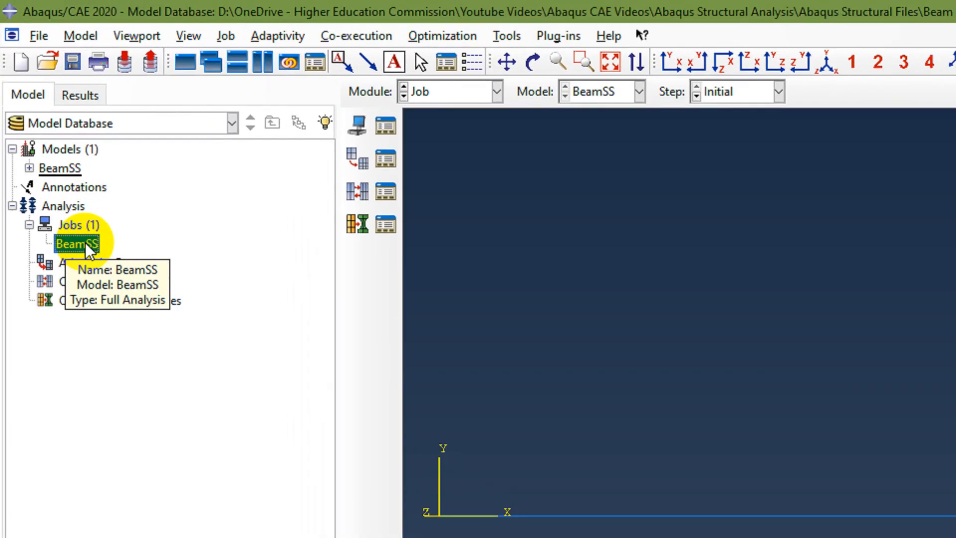
{"action": "right_click", "coordinate": [43, 122]}
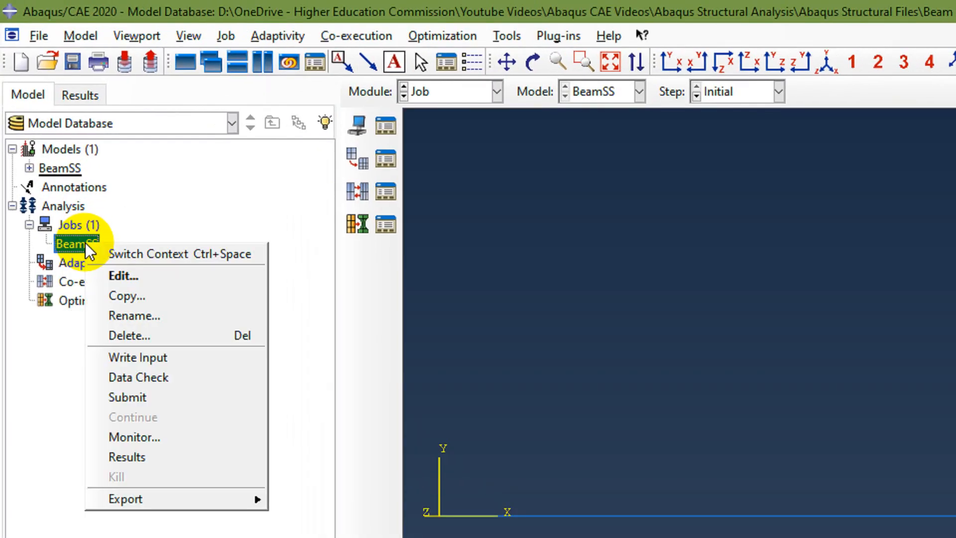
{"action": "left_click", "coordinate": [163, 383]}
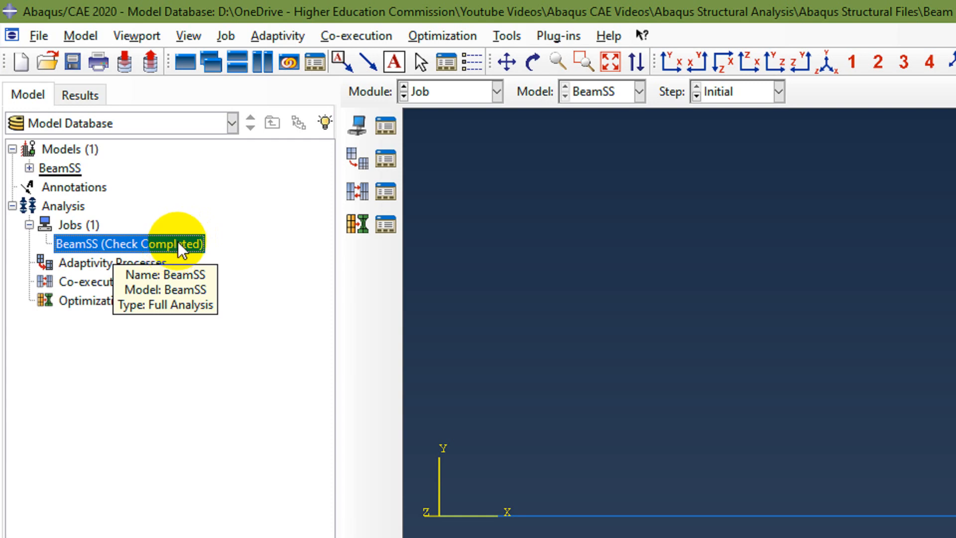
Submit the BeamSS job for analysis, overwriting the existing job files.
{"action": "right_click", "coordinate": [178, 241]}
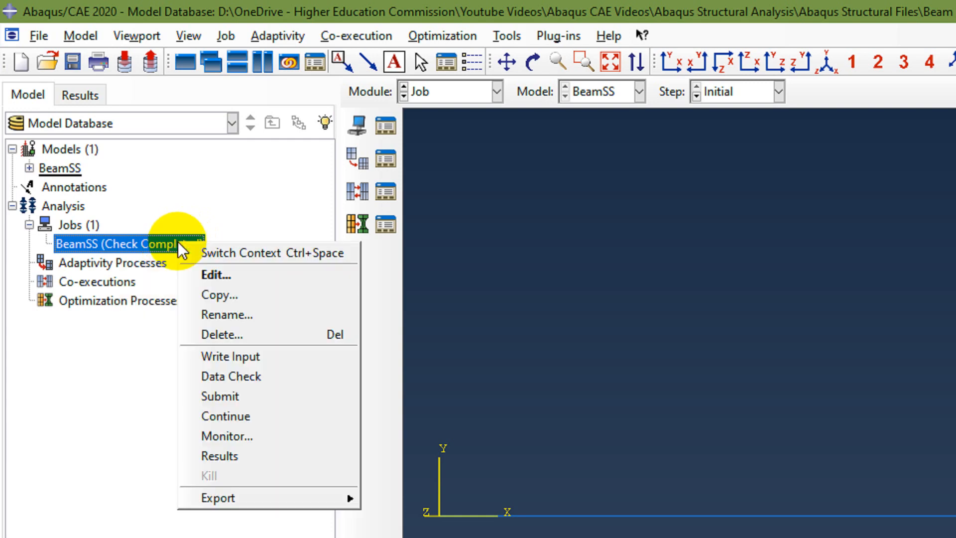
{"action": "left_click", "coordinate": [223, 400]}
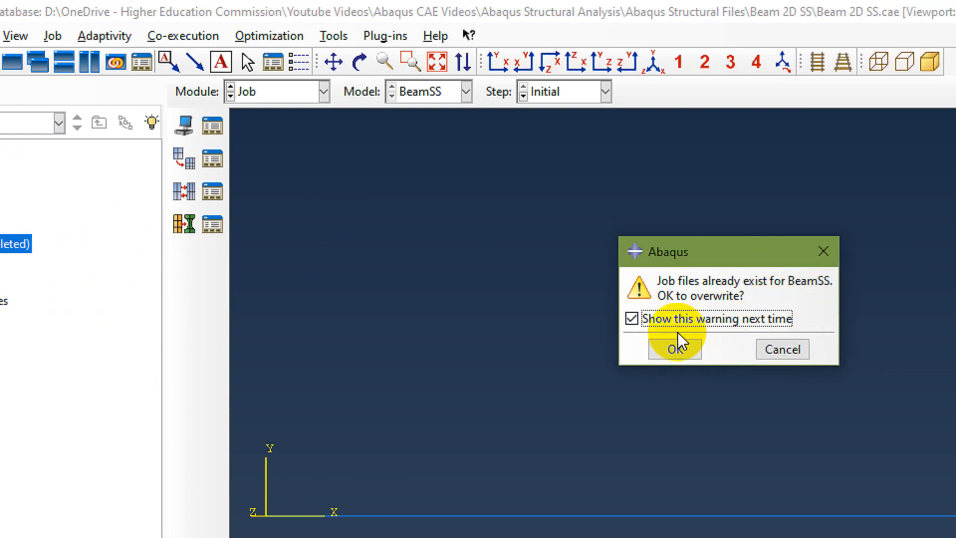
{"action": "left_click", "coordinate": [676, 347]}
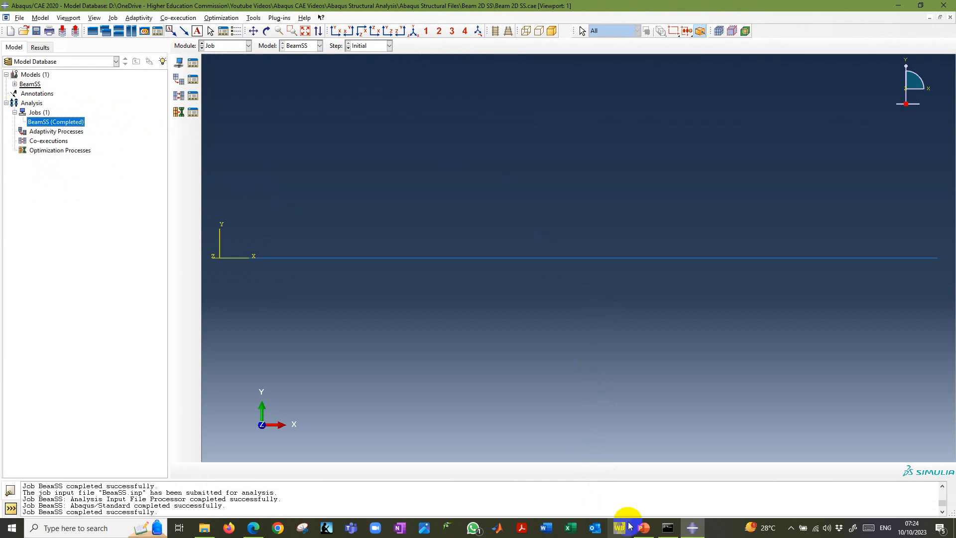
Switch to the PowerPoint slides, review the results workflow on slide 16, and return to Abaqus/CAE.
{"action": "left_click", "coordinate": [633, 527]}
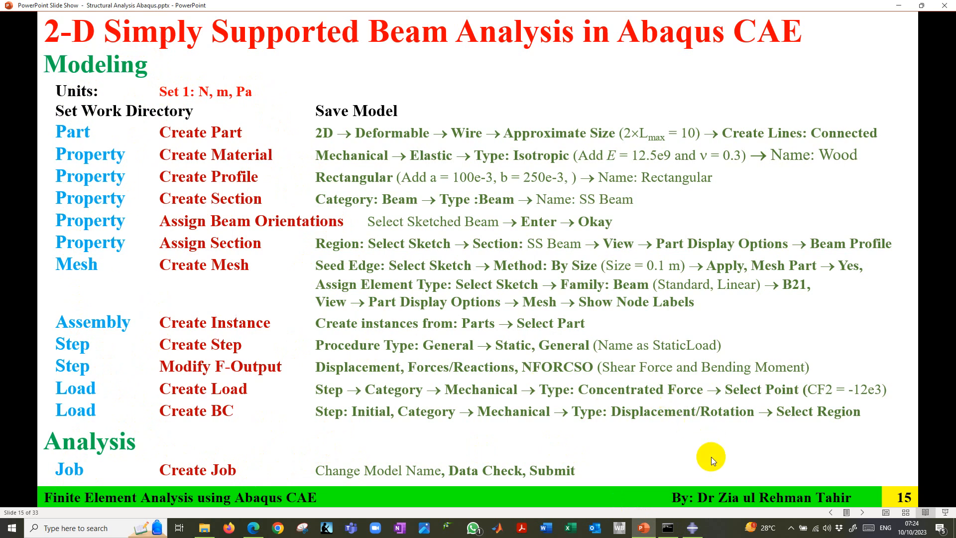
{"action": "left_click", "coordinate": [692, 527]}
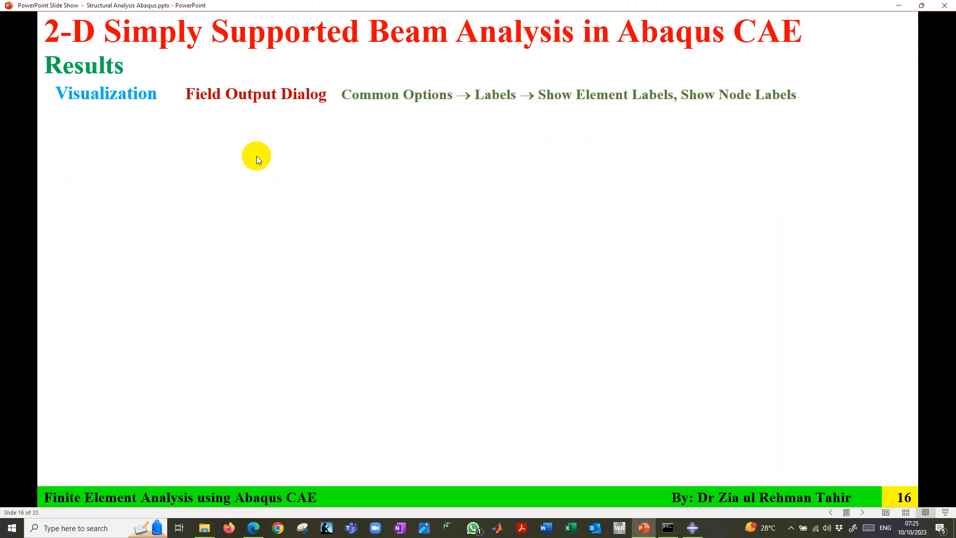
{"action": "left_click", "coordinate": [256, 156]}
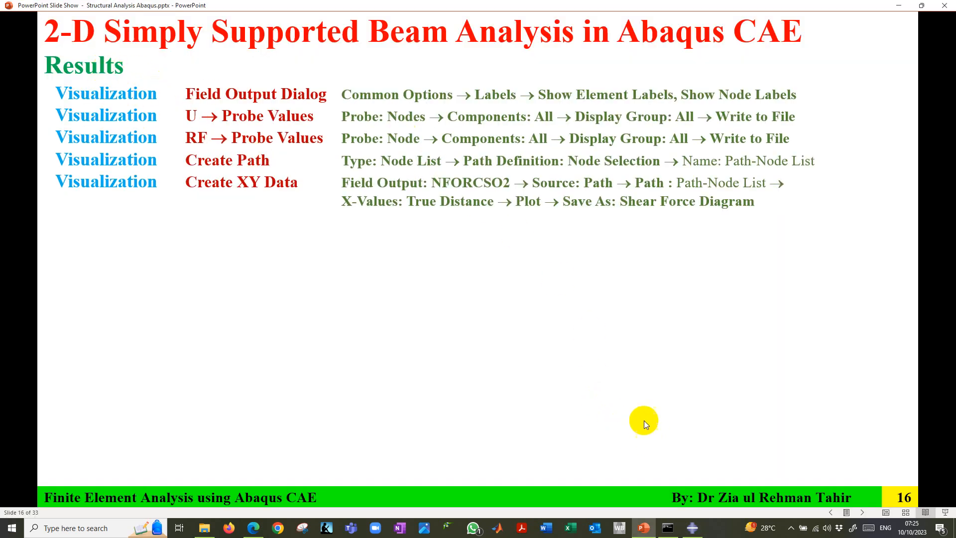
{"action": "left_click", "coordinate": [693, 528]}
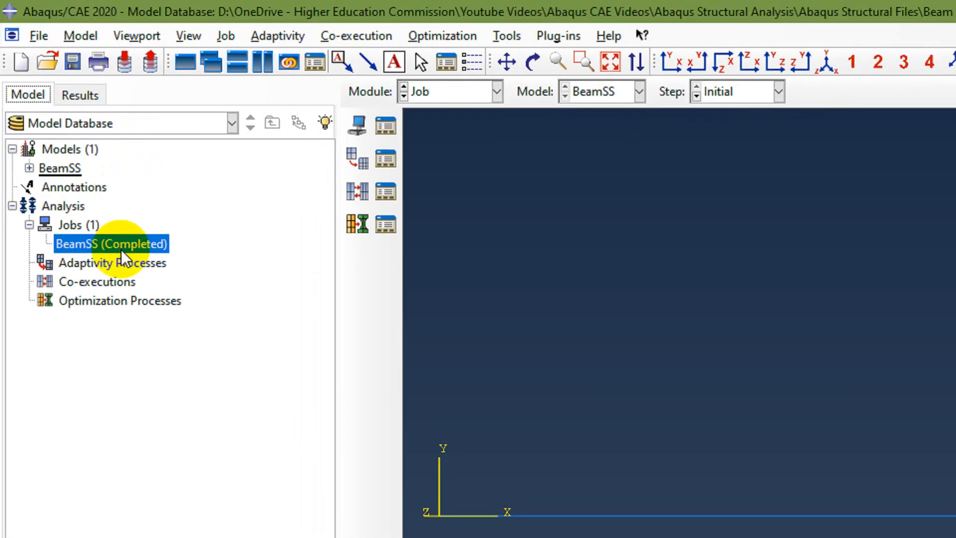
Load the BeamSS job's results and select BeamSS.odb among the output databases.
{"action": "right_click", "coordinate": [123, 244]}
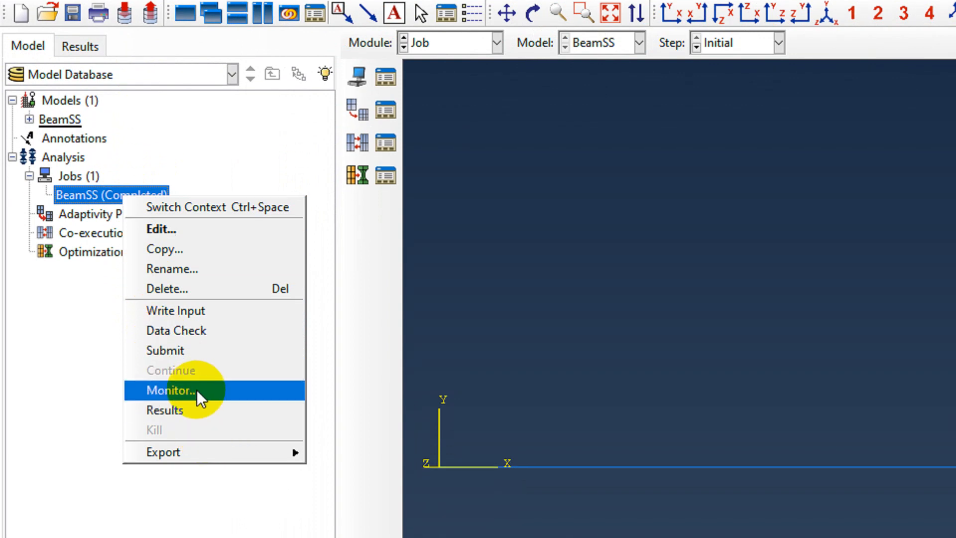
{"action": "left_click", "coordinate": [184, 409]}
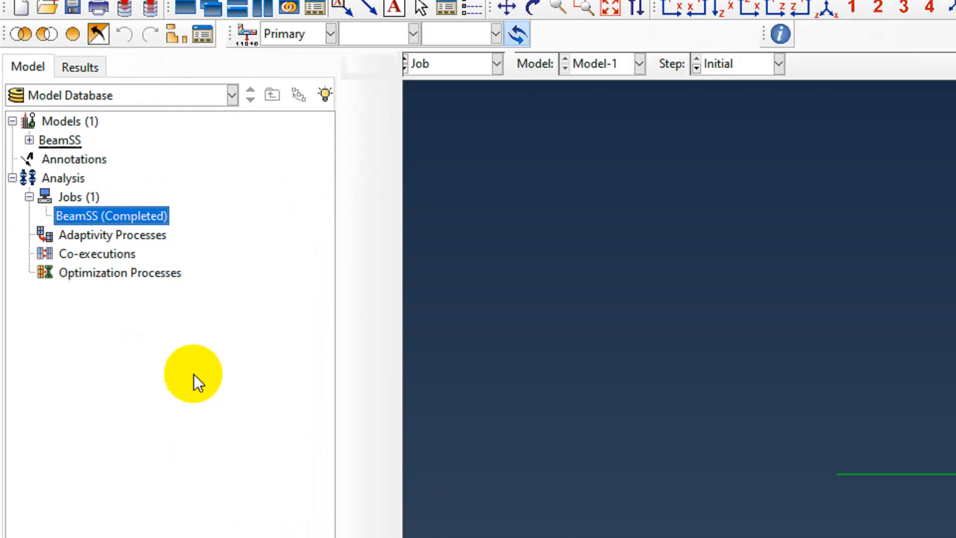
{"action": "left_click", "coordinate": [12, 121]}
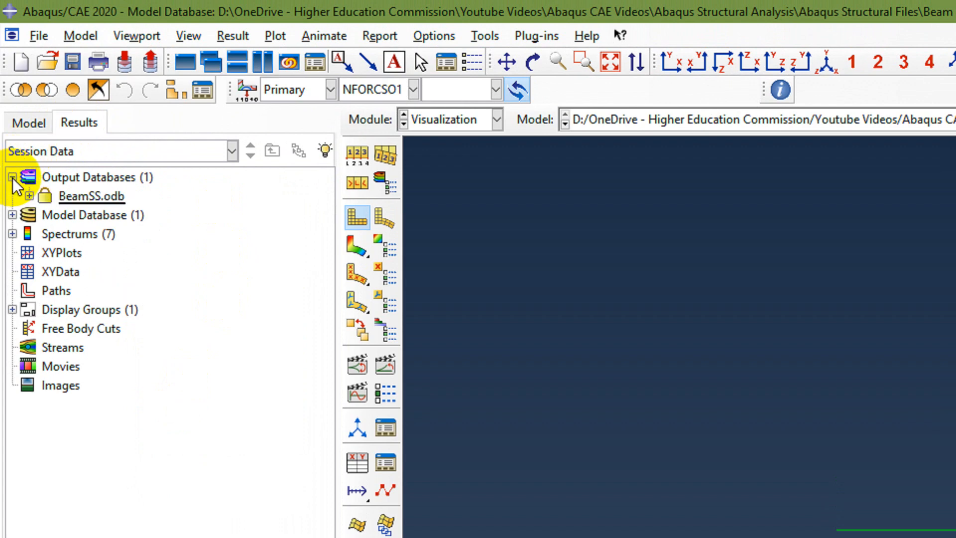
{"action": "left_click", "coordinate": [86, 197]}
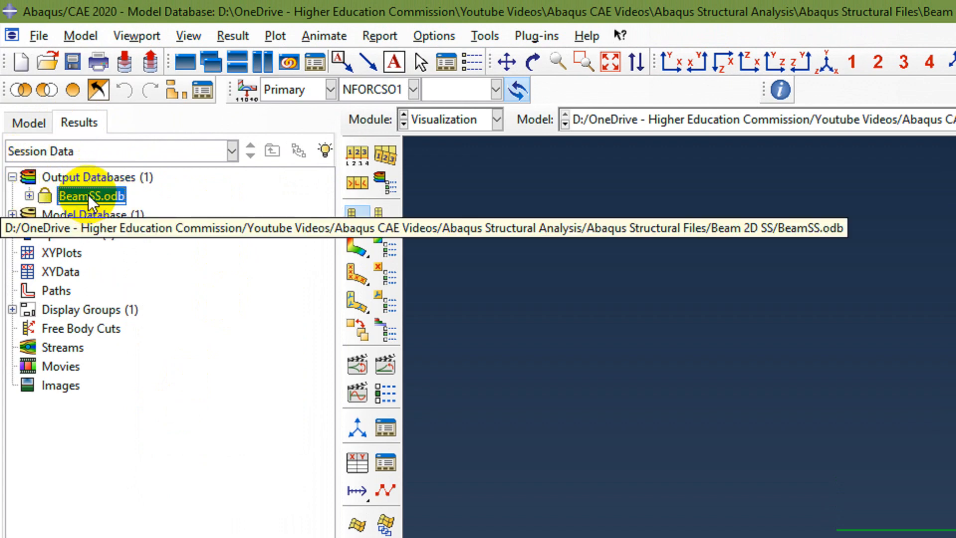
Open the output database BeamSS.odb from the Beam 2D SS directory as read-only.
{"action": "left_click", "coordinate": [38, 37]}
{"action": "left_click", "coordinate": [59, 75]}
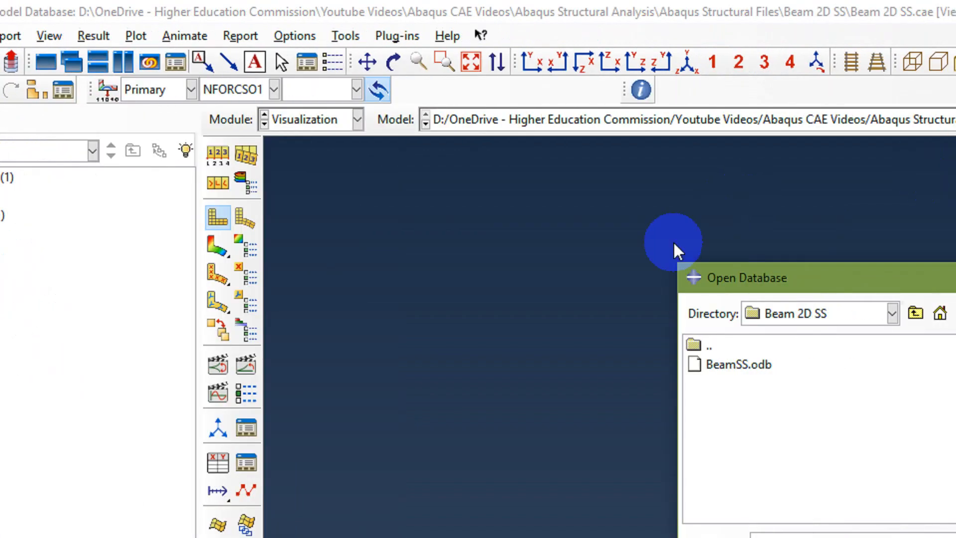
{"action": "left_click_drag", "start_coordinate": [840, 278], "coordinate": [395, 183]}
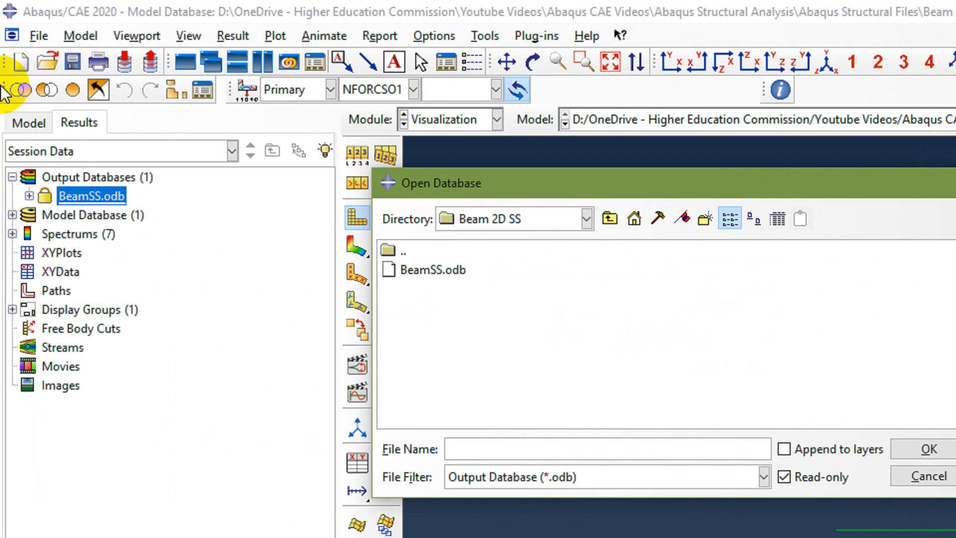
{"action": "left_click", "coordinate": [441, 269]}
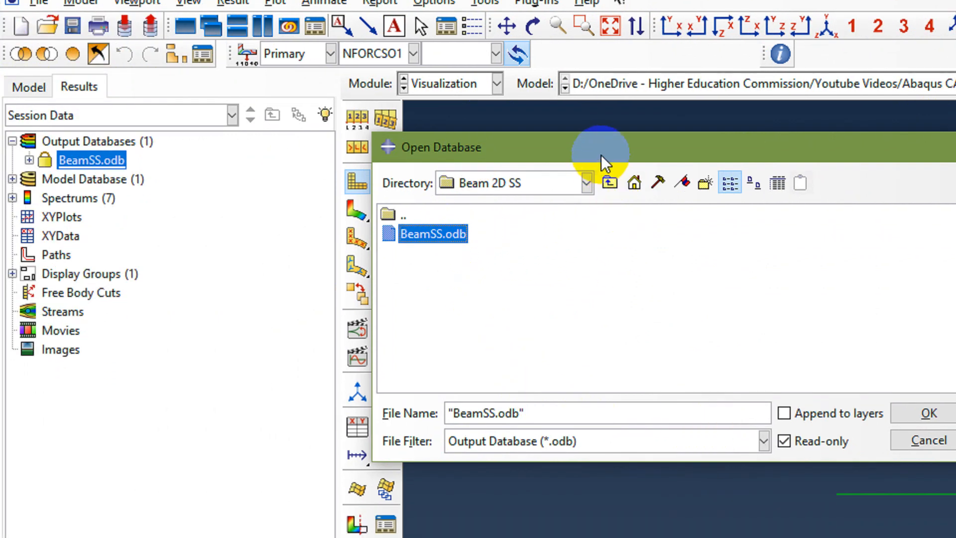
{"action": "left_click_drag", "start_coordinate": [602, 184], "coordinate": [425, 193]}
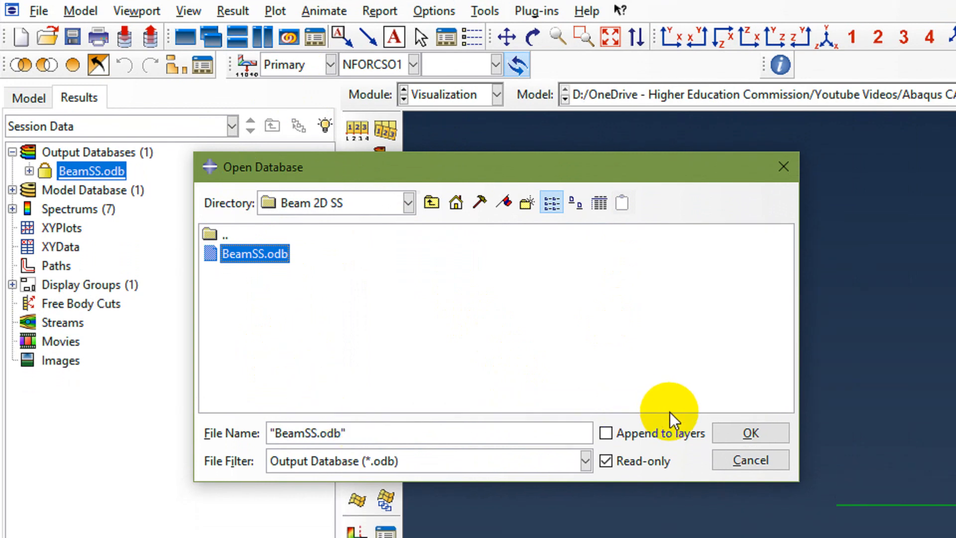
{"action": "left_click", "coordinate": [743, 423]}
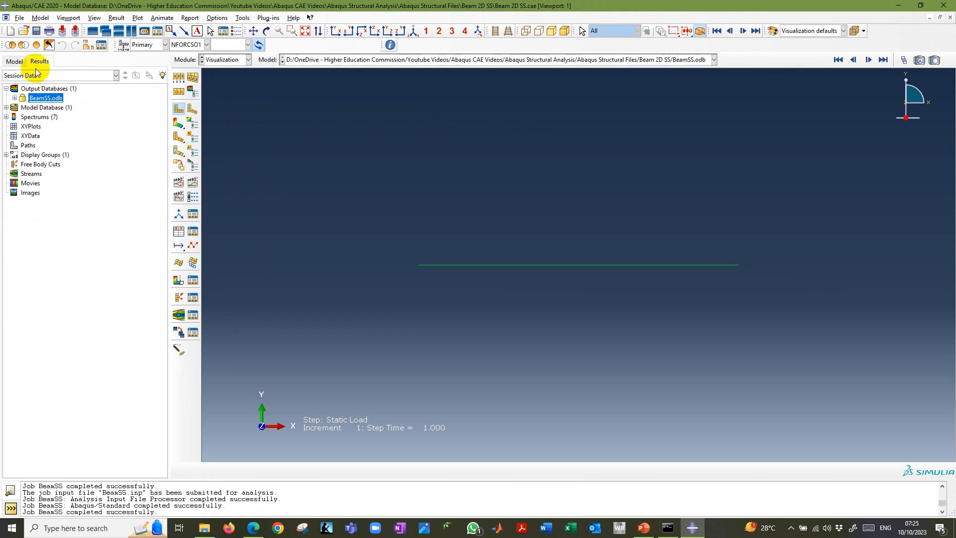
{"action": "double_click", "coordinate": [44, 98]}
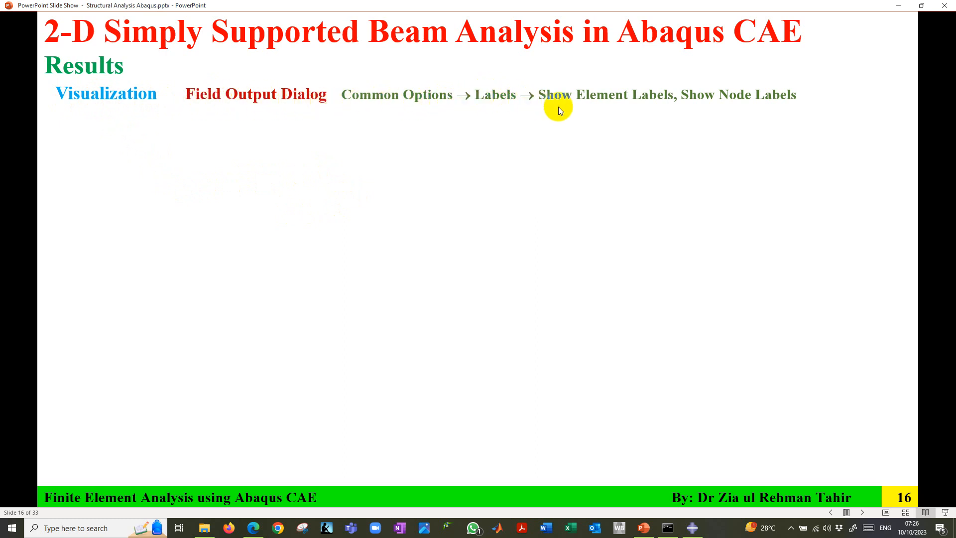
Return to Abaqus/CAE in the Visualization module and review the primary variables available for field output.
{"action": "left_click", "coordinate": [692, 528]}
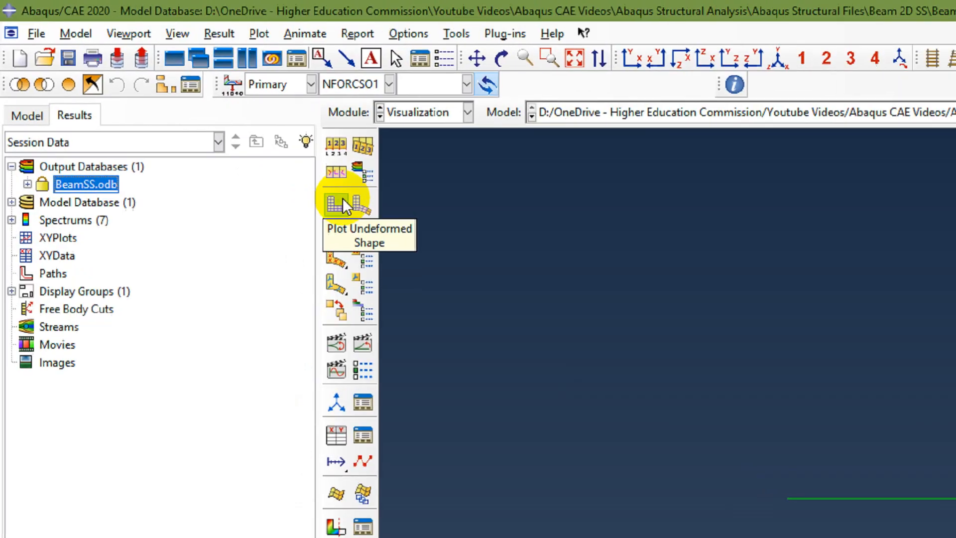
{"action": "left_click", "coordinate": [456, 121]}
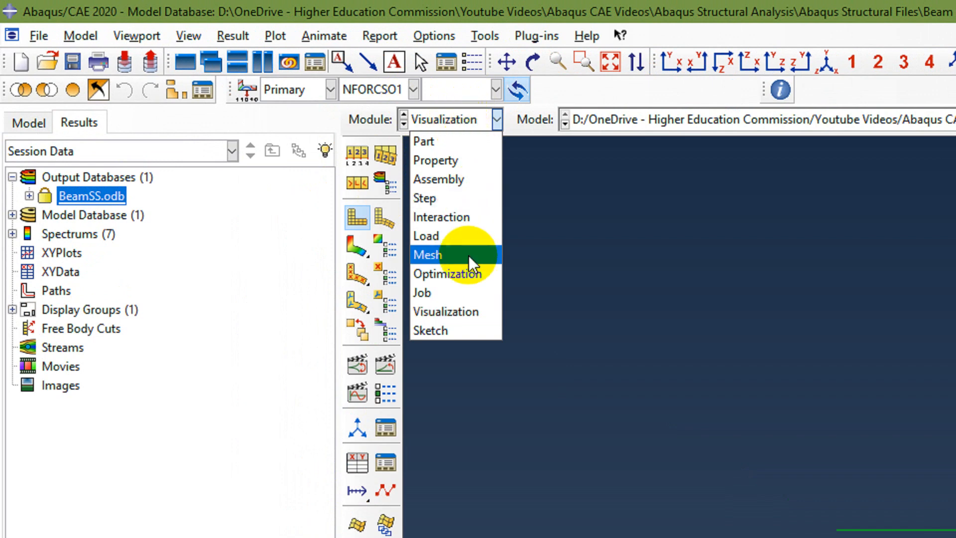
{"action": "left_click", "coordinate": [471, 309]}
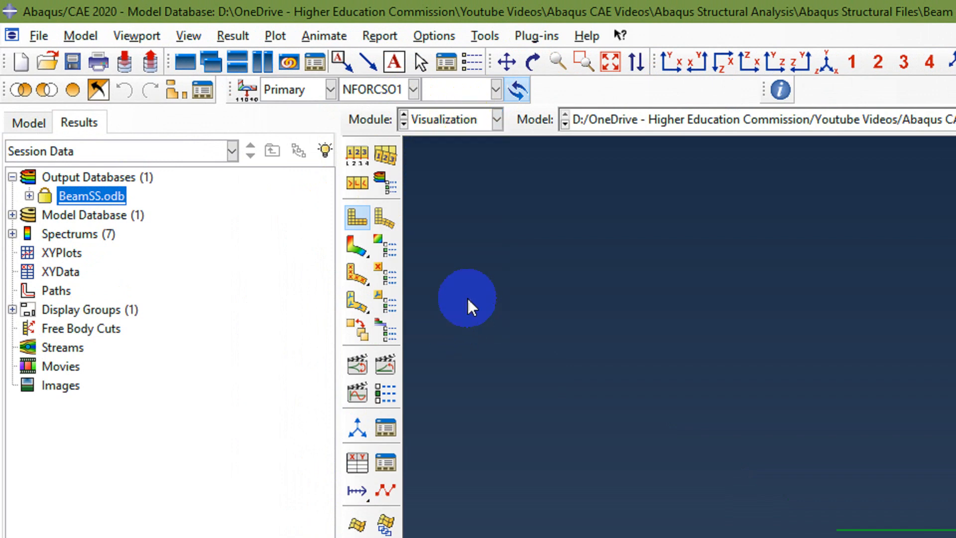
{"action": "left_click", "coordinate": [245, 95]}
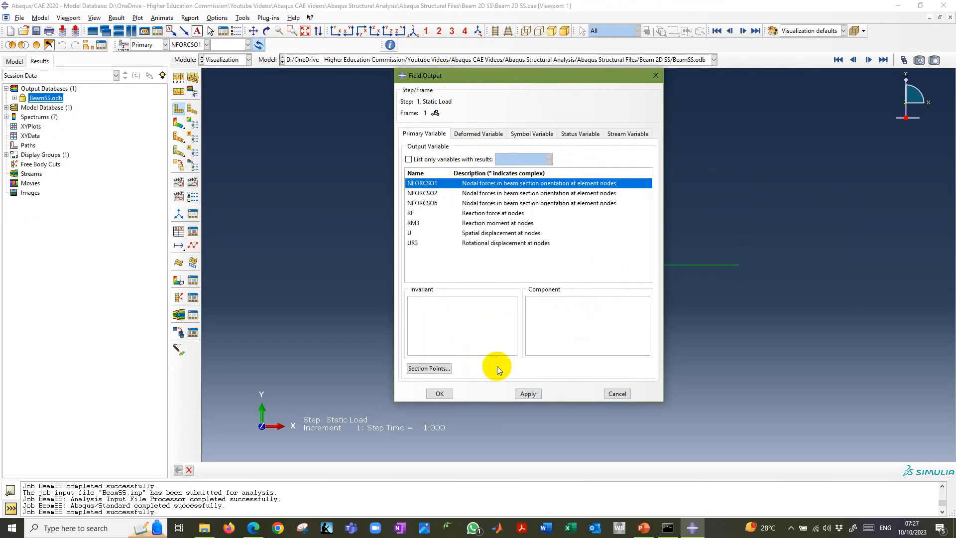
{"action": "left_click", "coordinate": [617, 393]}
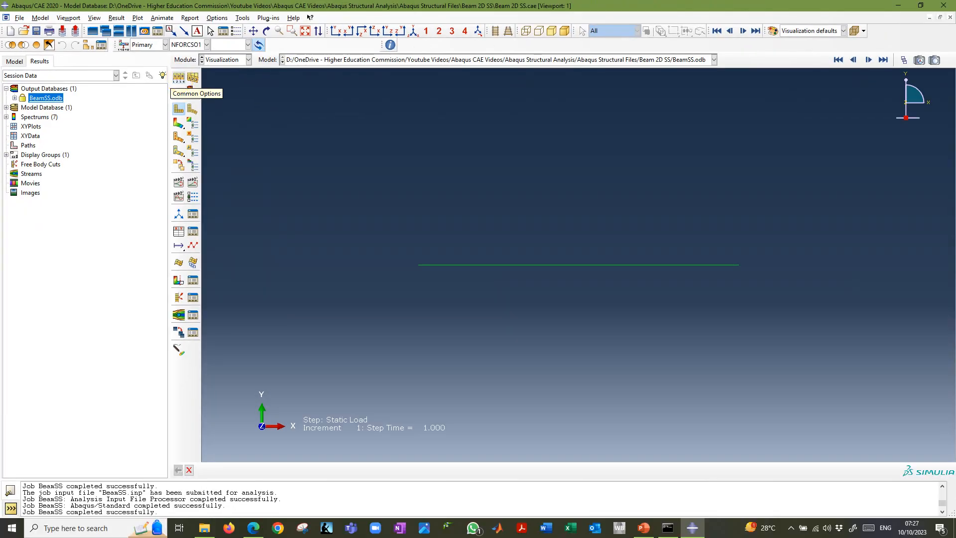
Enable element labels, node labels and node symbols in the common plot options.
{"action": "left_click", "coordinate": [359, 156]}
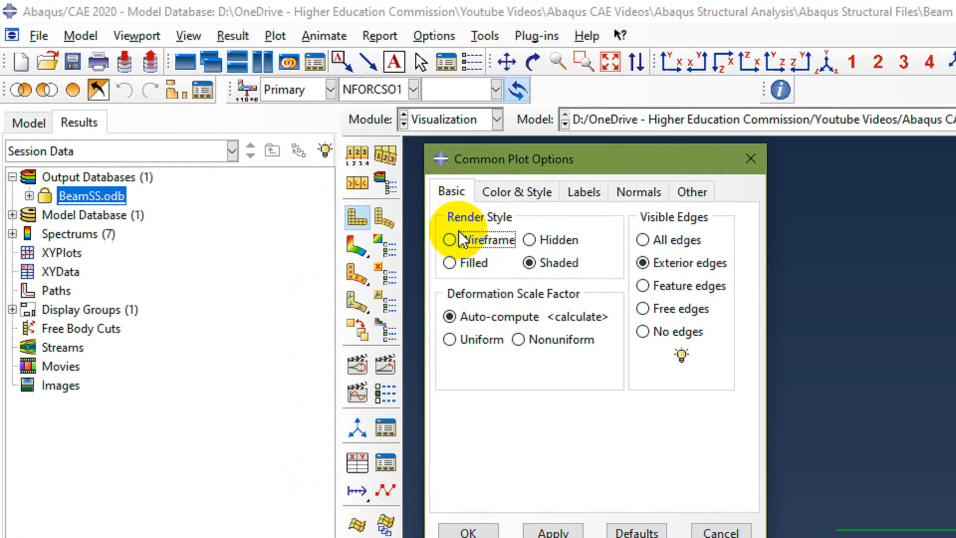
{"action": "left_click_drag", "start_coordinate": [531, 148], "coordinate": [551, 111]}
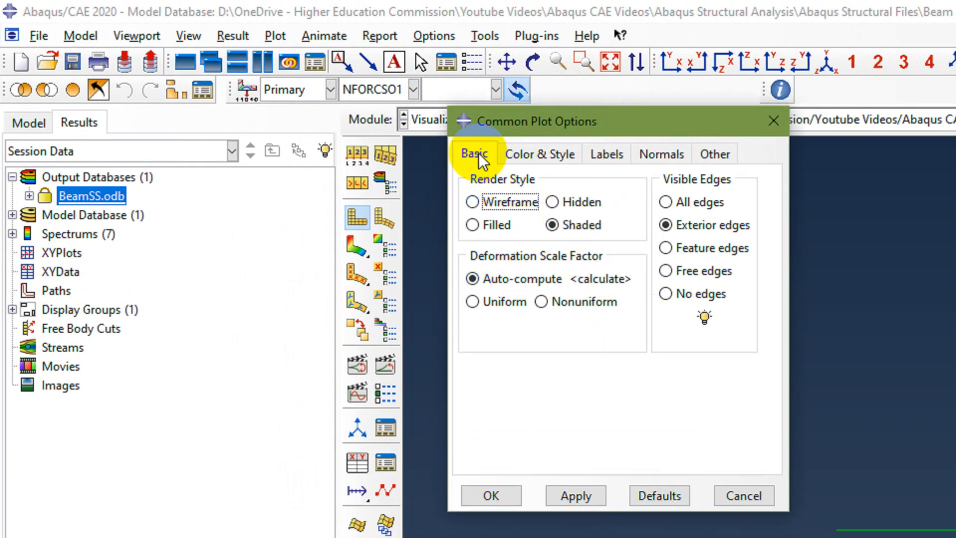
{"action": "left_click", "coordinate": [605, 156]}
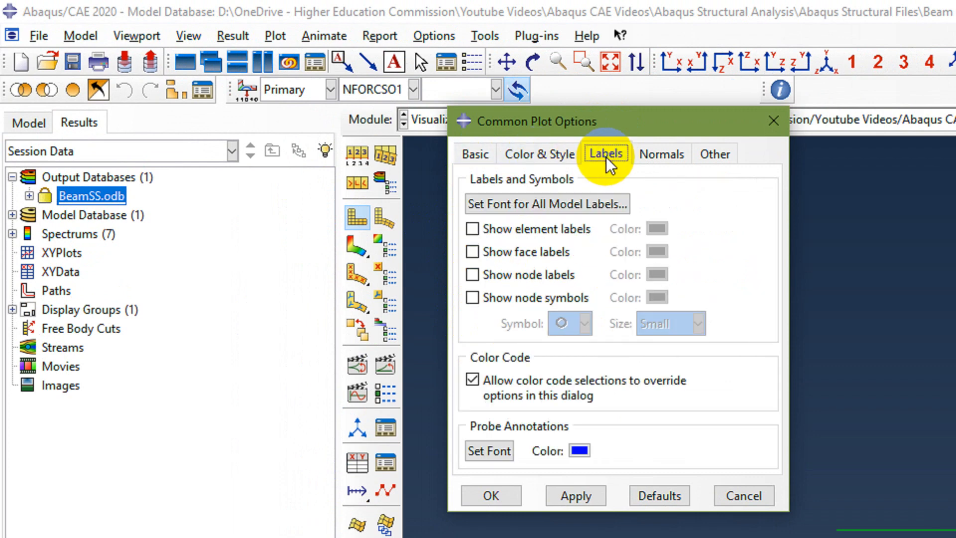
{"action": "left_click", "coordinate": [472, 229]}
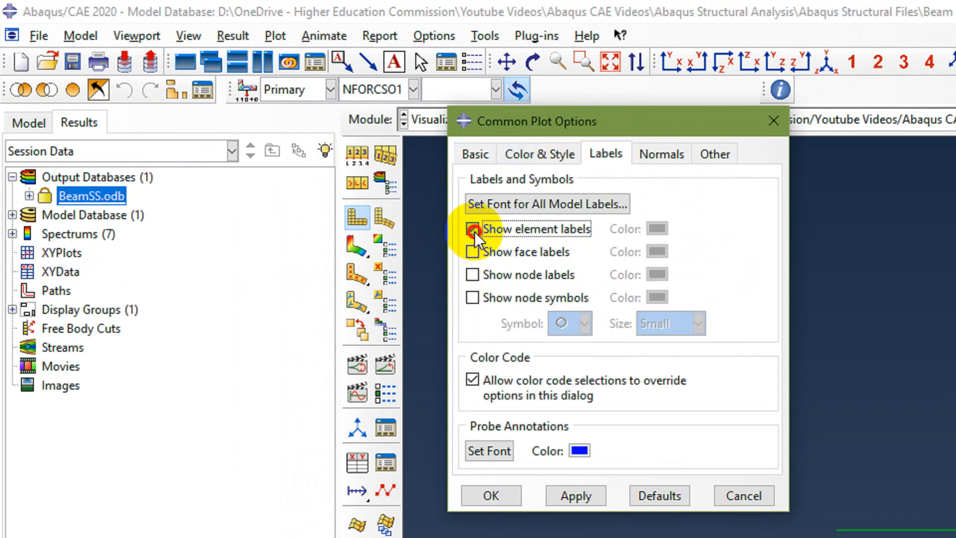
{"action": "left_click", "coordinate": [472, 273]}
{"action": "left_click", "coordinate": [473, 299]}
Set the node symbol color to white and apply the label settings to the beam plot.
{"action": "left_click", "coordinate": [657, 297]}
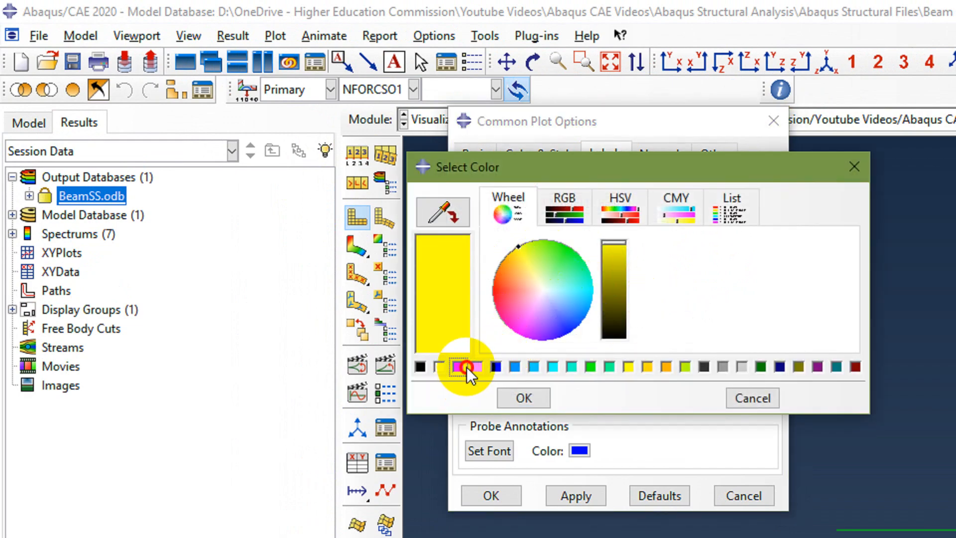
{"action": "left_click", "coordinate": [458, 368]}
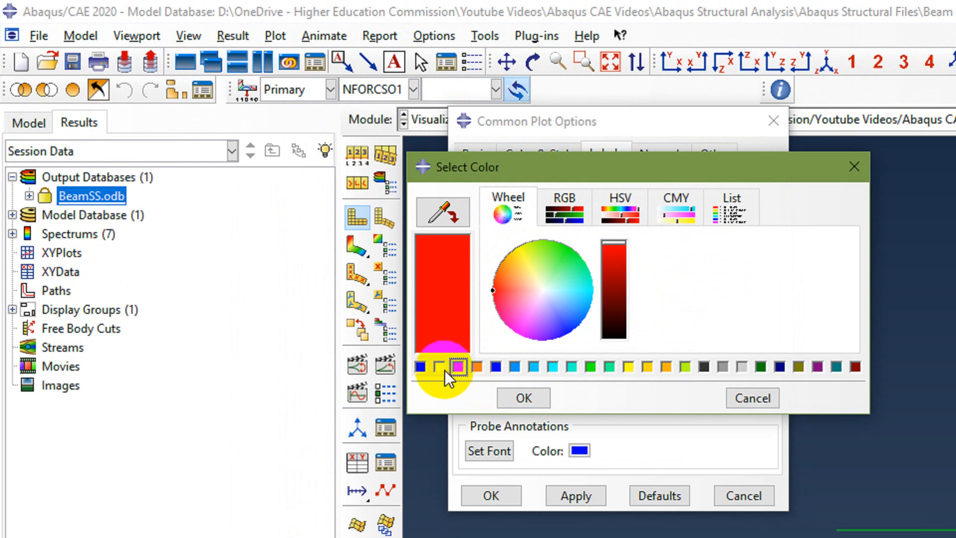
{"action": "left_click", "coordinate": [438, 367]}
{"action": "left_click", "coordinate": [521, 397]}
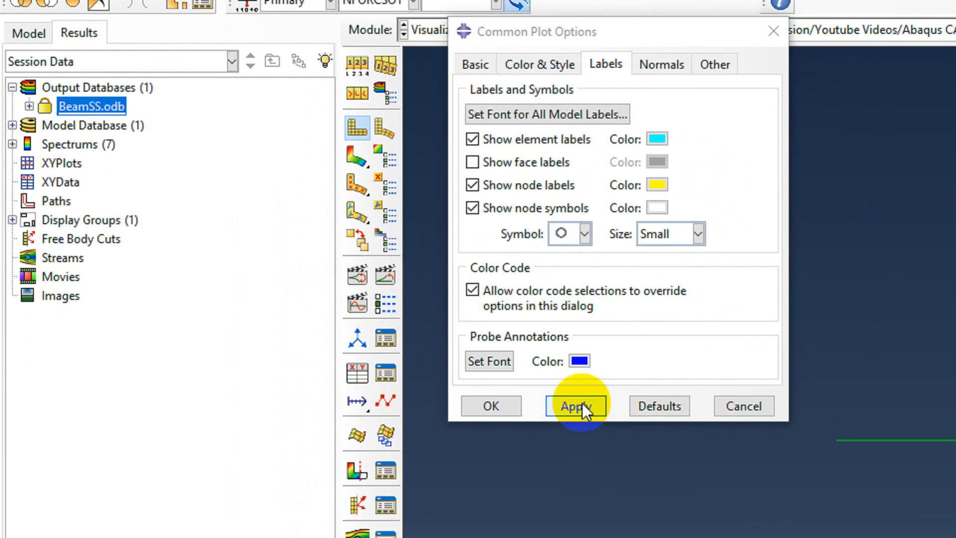
{"action": "left_click", "coordinate": [581, 492]}
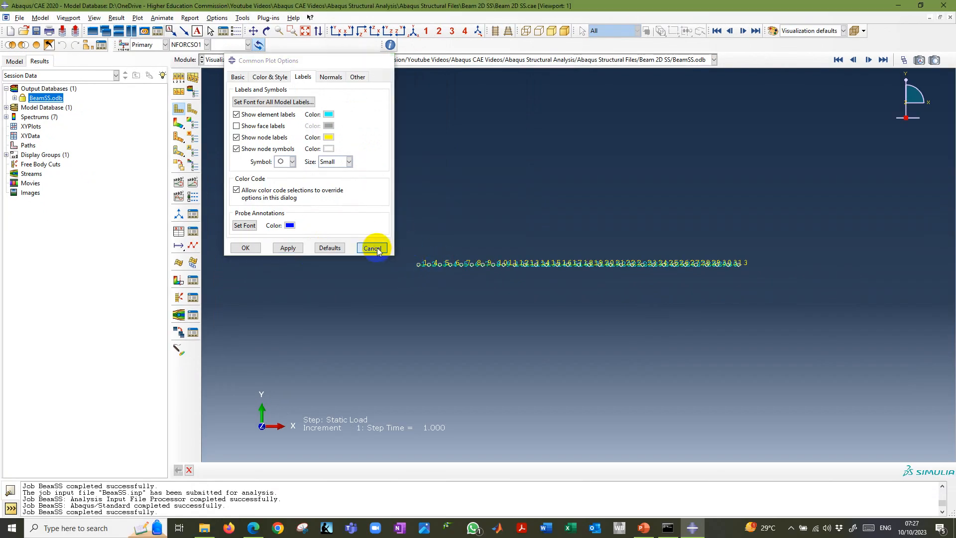
{"action": "left_click", "coordinate": [372, 248]}
Plot the beam's deformed shape and hide its element labels, keeping node labels and node symbols shown.
{"action": "left_click", "coordinate": [192, 108]}
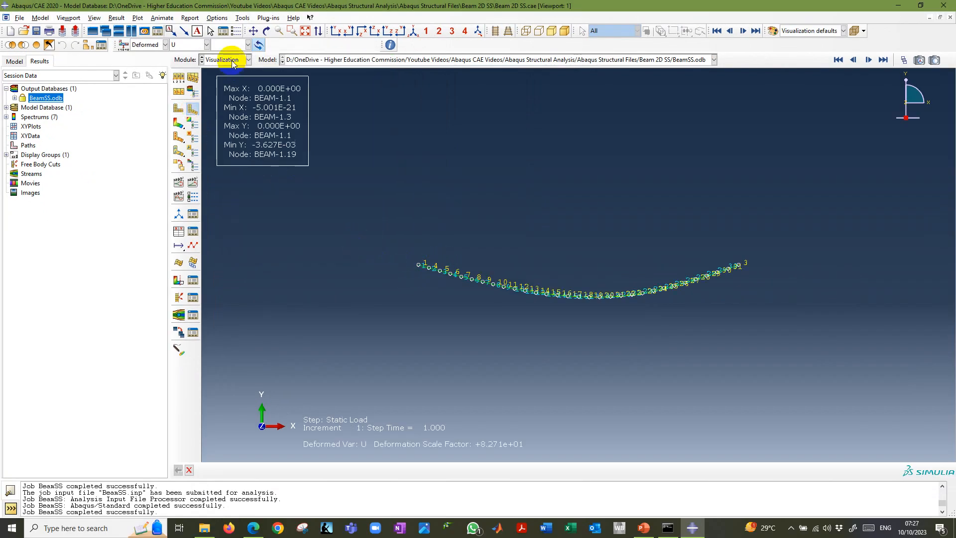
{"action": "left_click", "coordinate": [306, 31]}
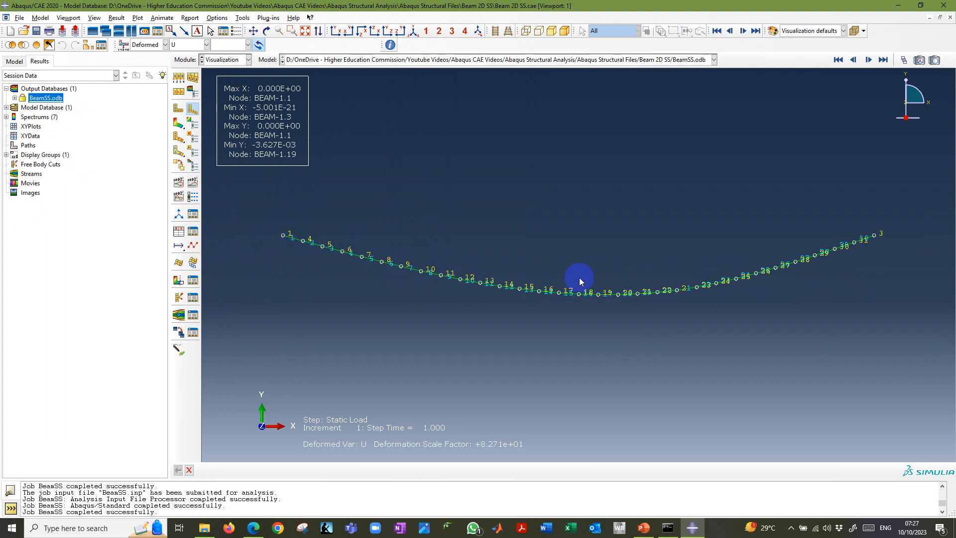
{"action": "left_click", "coordinate": [181, 78]}
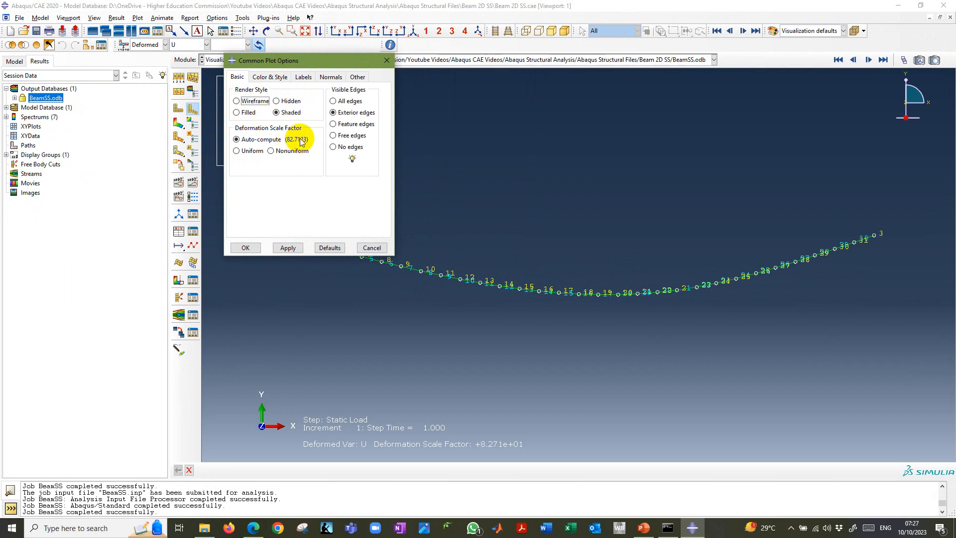
{"action": "left_click", "coordinate": [303, 76]}
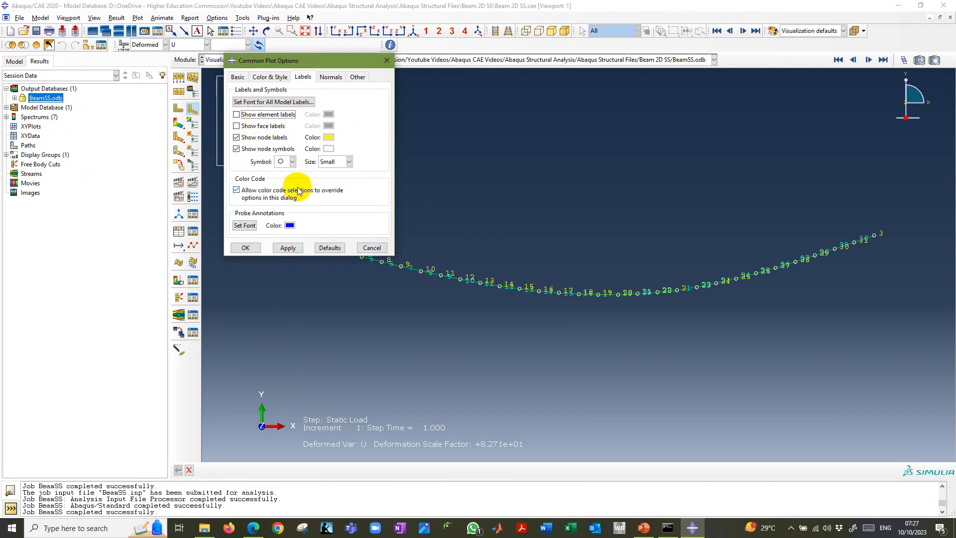
{"action": "left_click", "coordinate": [287, 247]}
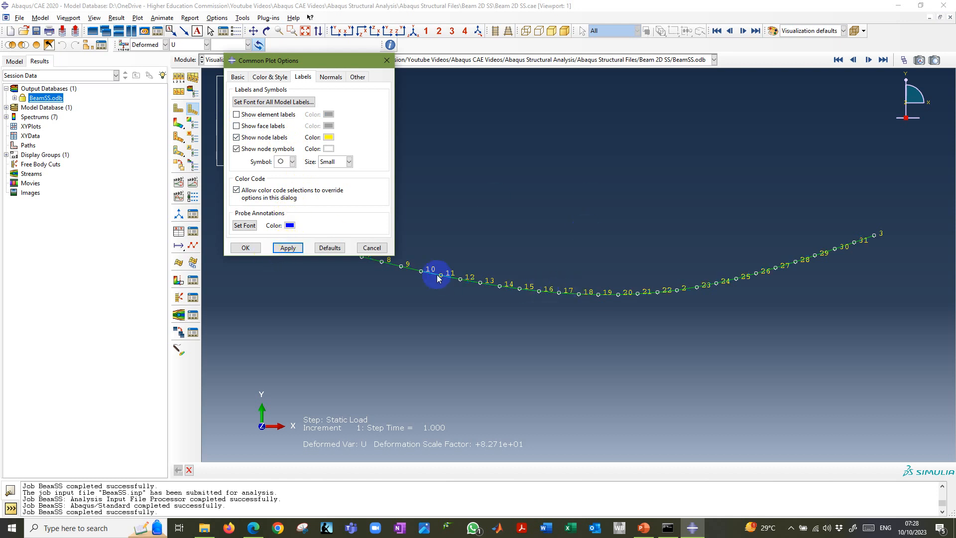
{"action": "left_click_drag", "start_coordinate": [350, 60], "coordinate": [559, 150]}
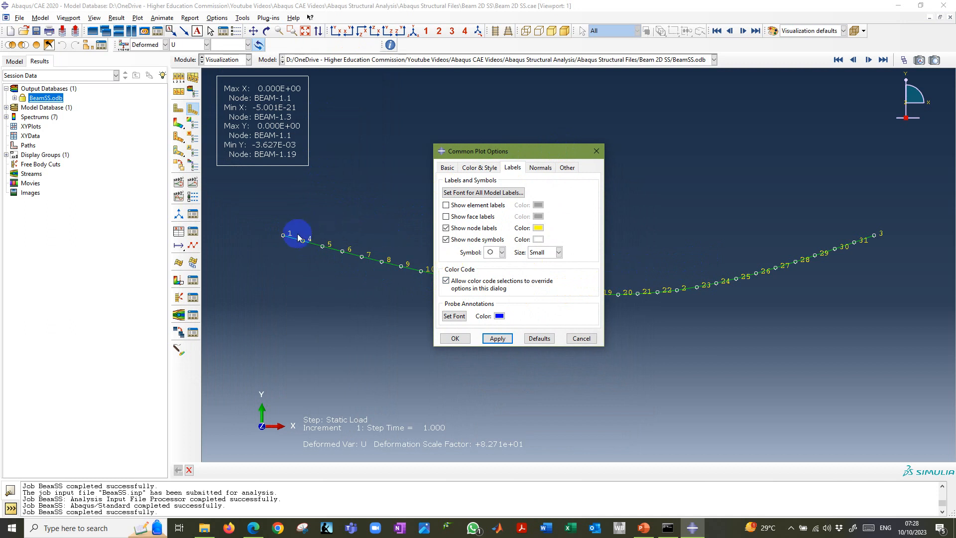
{"action": "left_click", "coordinate": [515, 168]}
{"action": "left_click_drag", "start_coordinate": [518, 150], "coordinate": [434, 133]}
{"action": "left_click", "coordinate": [381, 323]}
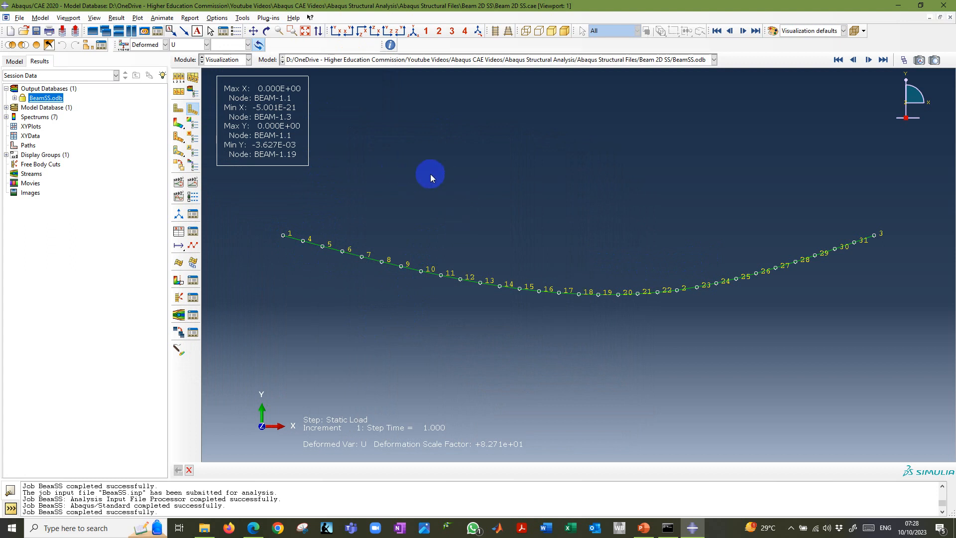
Render the beam profiles at scale factor 1 in the ODB display options and show the beam in isometric view.
{"action": "left_click", "coordinate": [95, 18]}
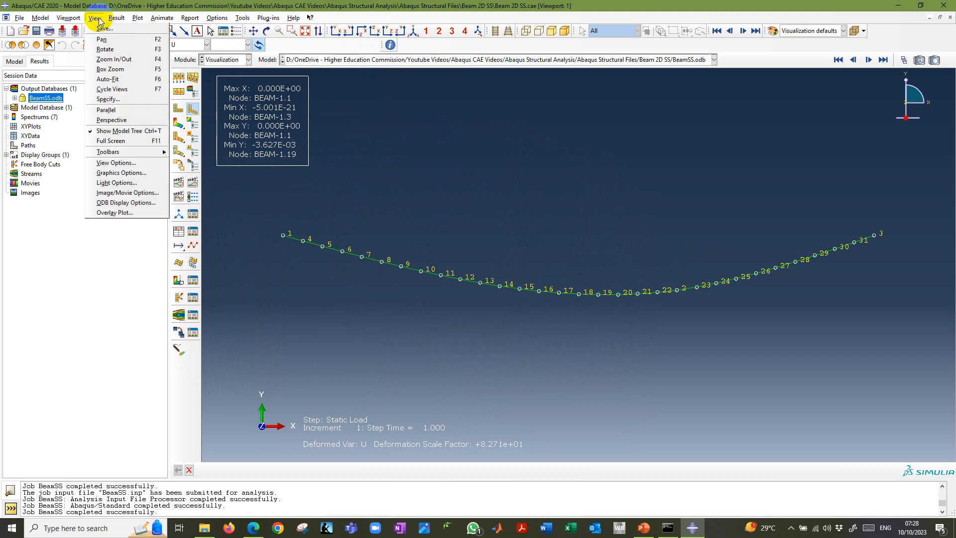
{"action": "left_click", "coordinate": [124, 203]}
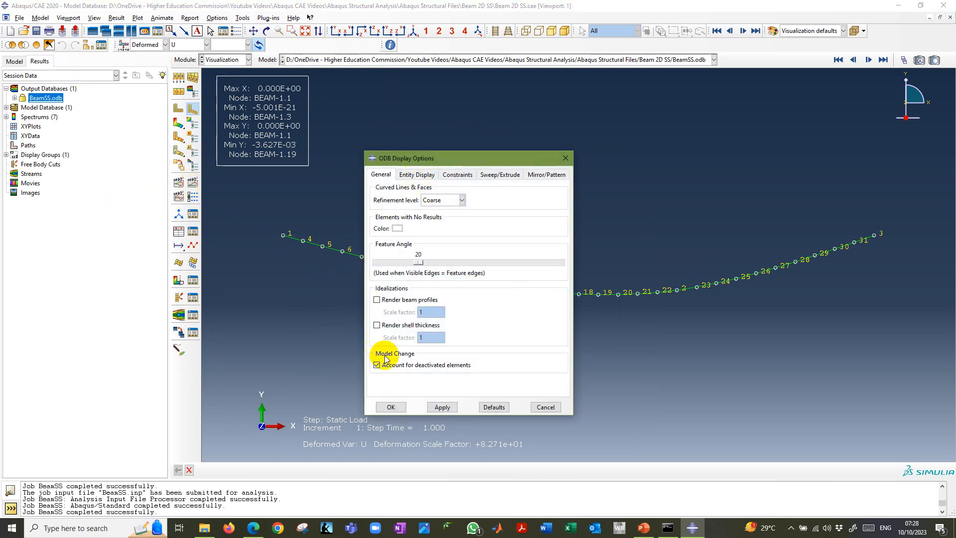
{"action": "left_click", "coordinate": [378, 300]}
{"action": "left_click", "coordinate": [442, 407]}
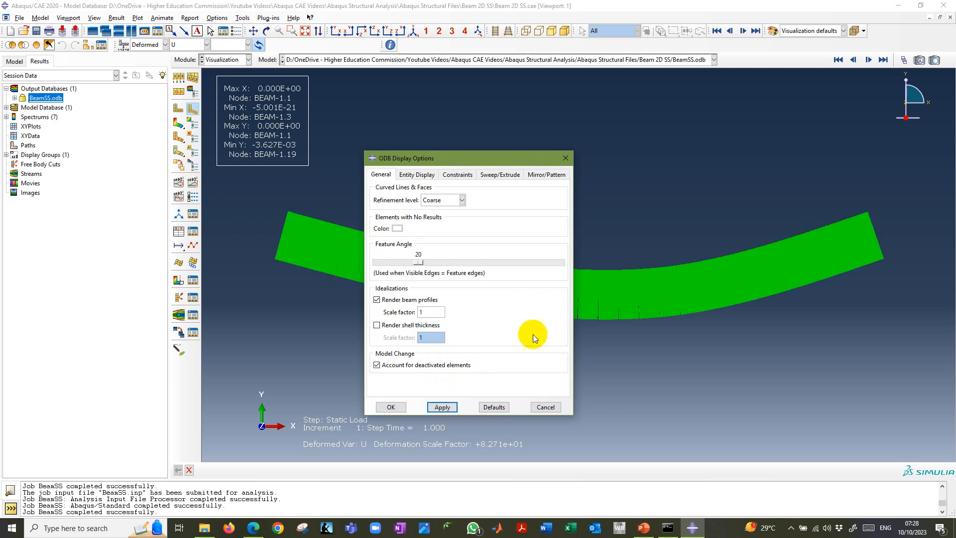
{"action": "left_click_drag", "start_coordinate": [475, 158], "coordinate": [188, 212]}
{"action": "left_click", "coordinate": [417, 32]}
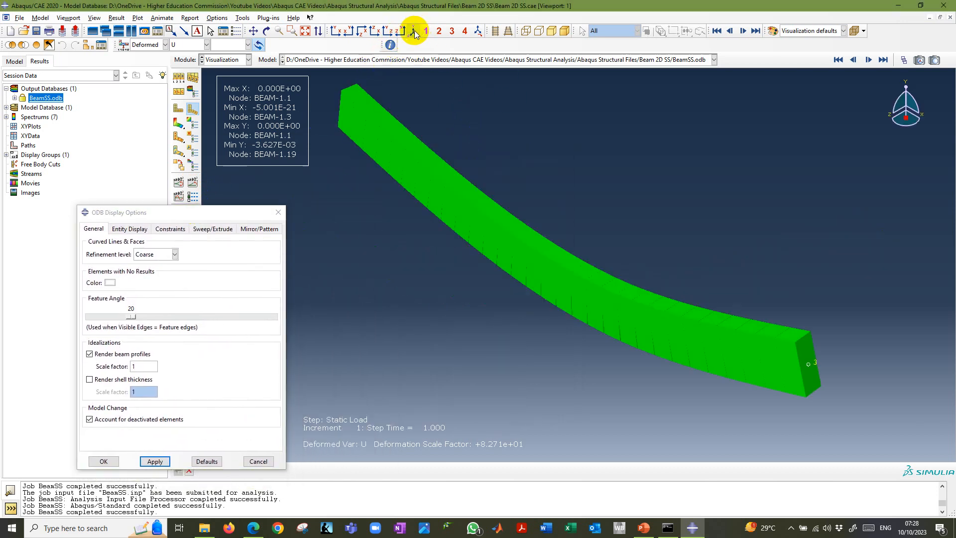
{"action": "left_click_drag", "start_coordinate": [232, 214], "coordinate": [374, 173]}
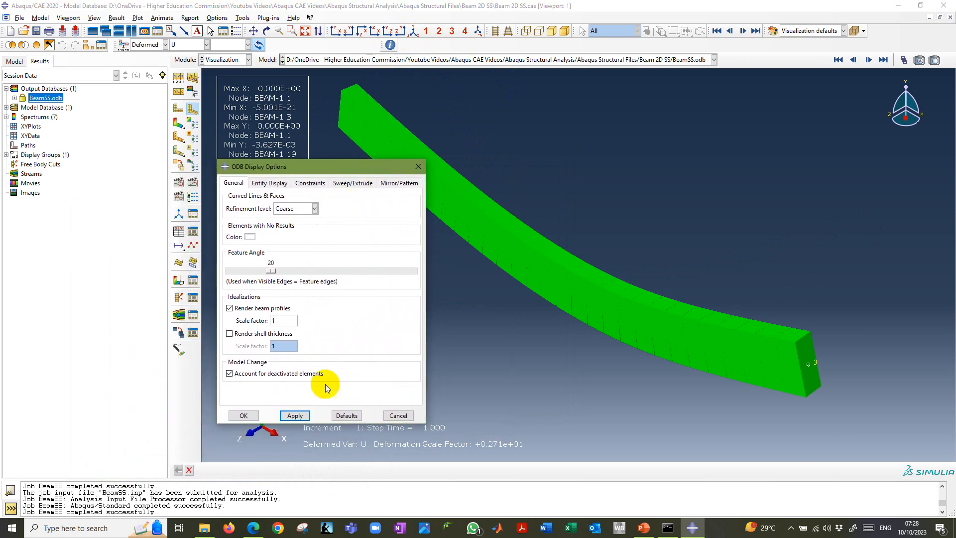
{"action": "left_click", "coordinate": [231, 308]}
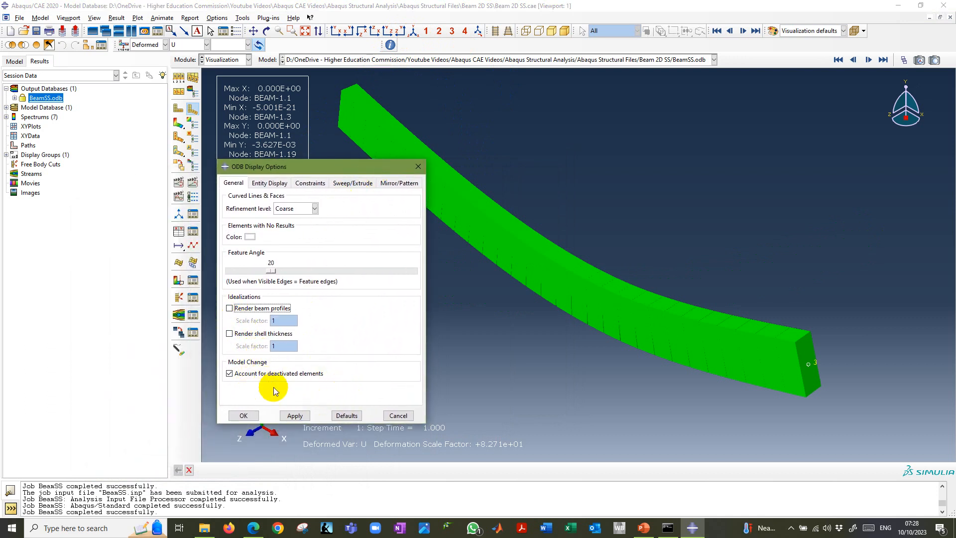
{"action": "left_click", "coordinate": [230, 308]}
Plot contours on the deformed beam and switch to contours on both the undeformed and deformed shapes.
{"action": "left_click", "coordinate": [178, 123]}
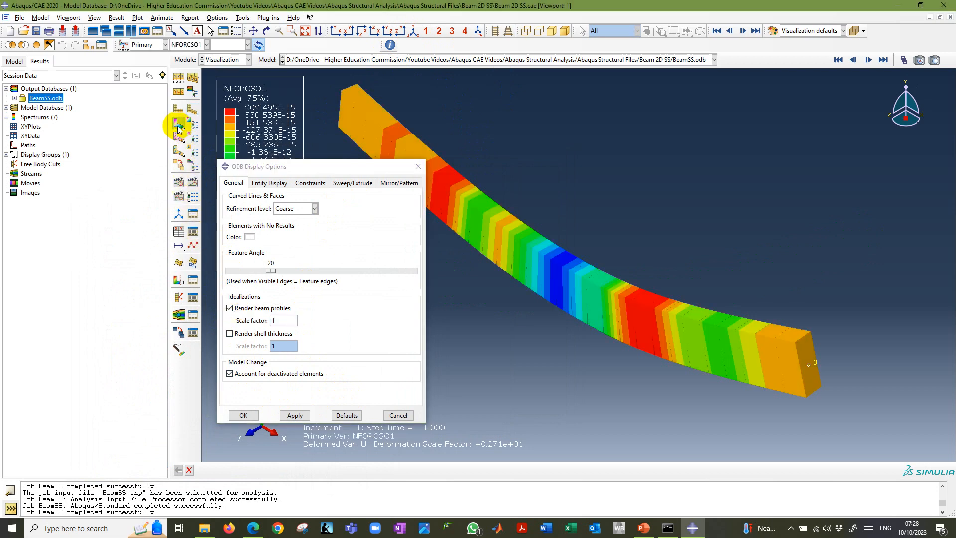
{"action": "left_click", "coordinate": [178, 125]}
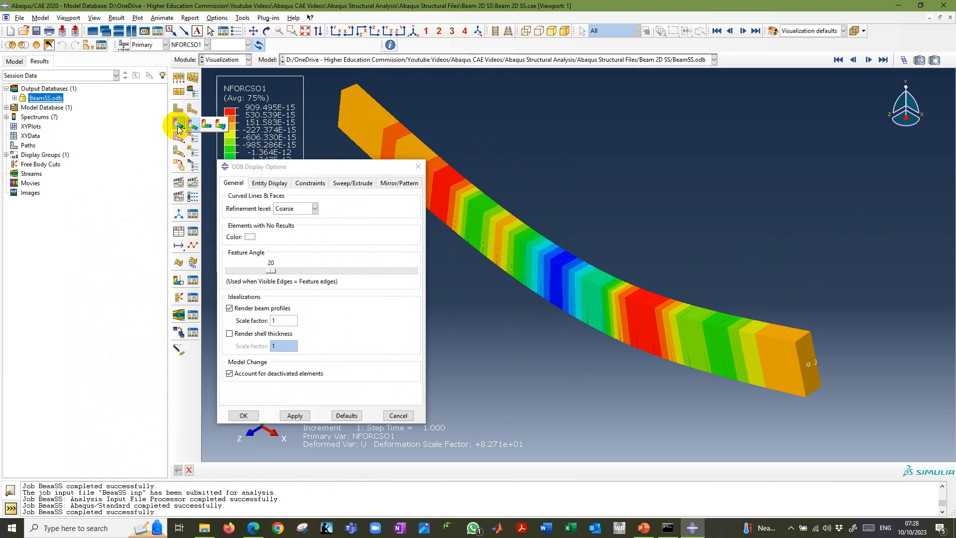
{"action": "left_click", "coordinate": [178, 126]}
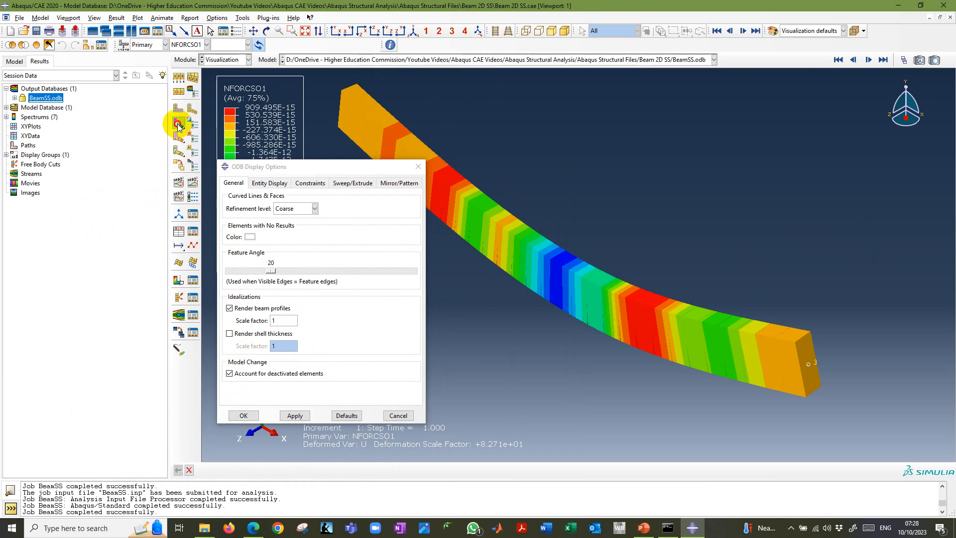
{"action": "left_click", "coordinate": [178, 126]}
{"action": "left_click", "coordinate": [221, 125]}
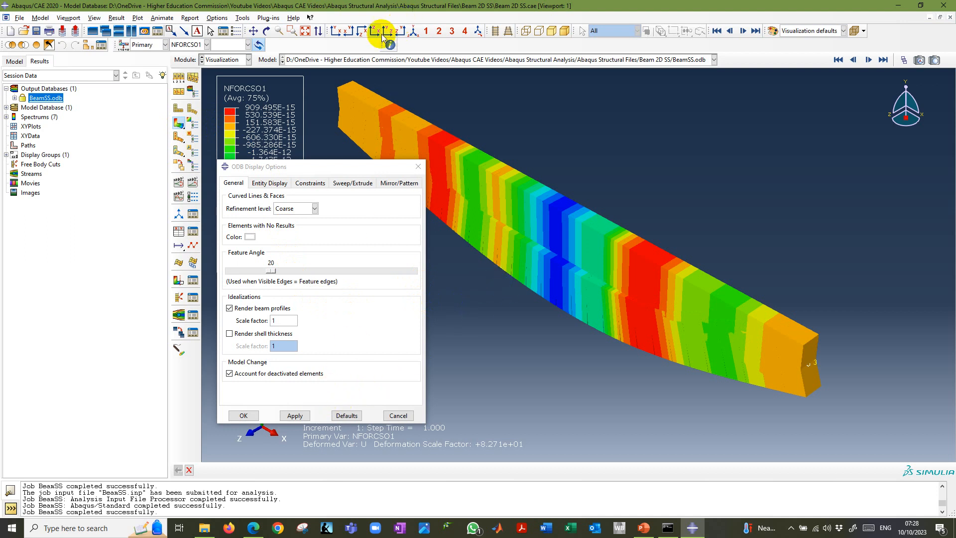
{"action": "left_click", "coordinate": [335, 31]}
{"action": "left_click", "coordinate": [410, 31]}
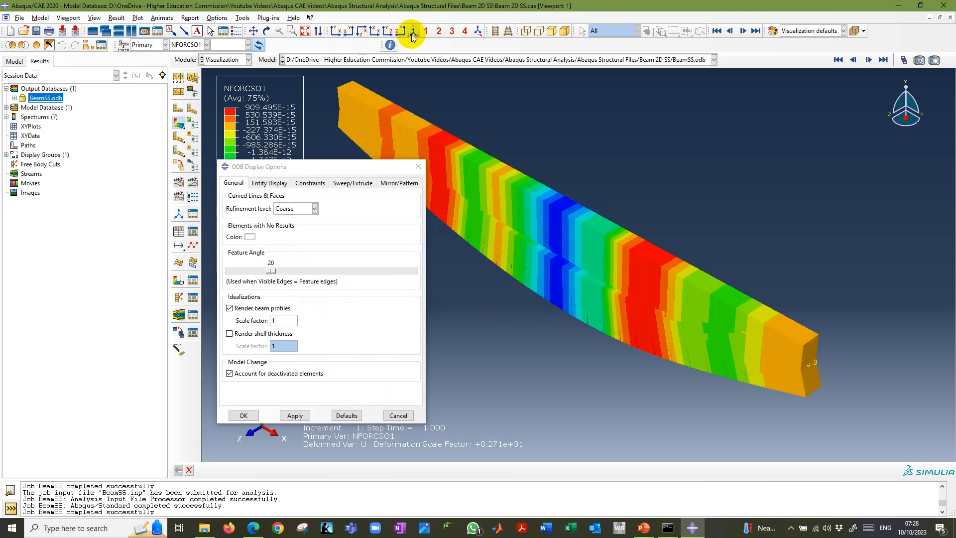
Rescale the rendered beam profiles by a factor of 0.1 and by a factor of 0.5.
{"action": "left_click", "coordinate": [241, 309]}
{"action": "left_click", "coordinate": [230, 308]}
{"action": "double_click", "coordinate": [286, 320]}
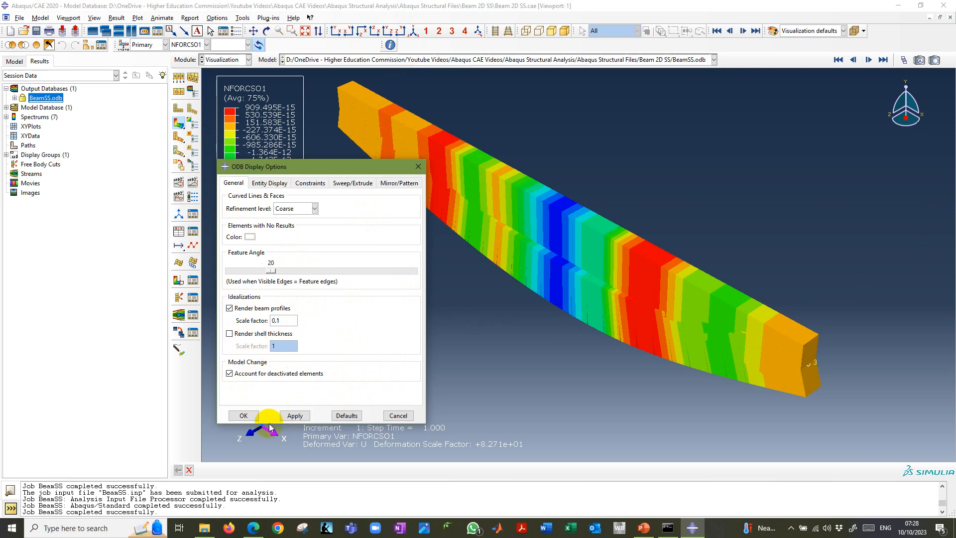
{"action": "left_click", "coordinate": [295, 416]}
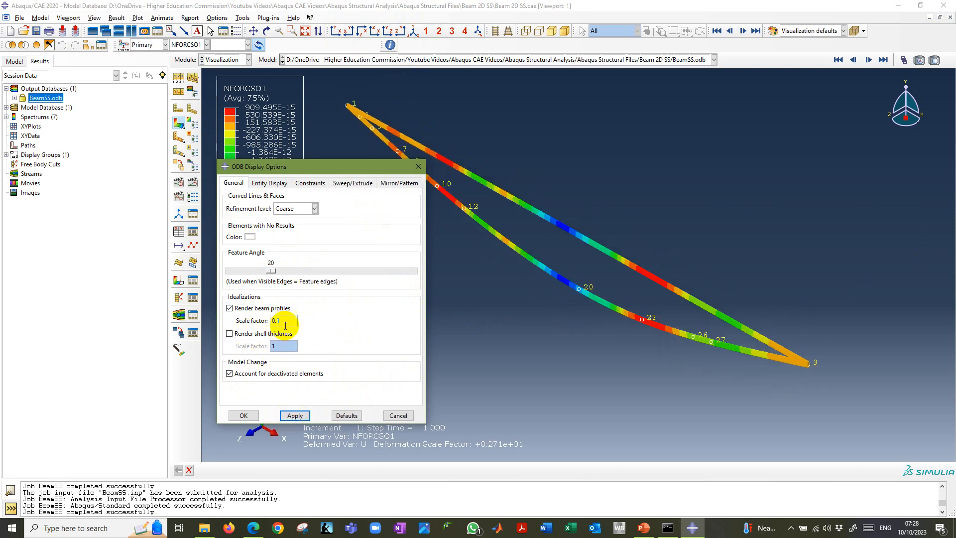
{"action": "left_click_drag", "start_coordinate": [288, 321], "coordinate": [252, 324]}
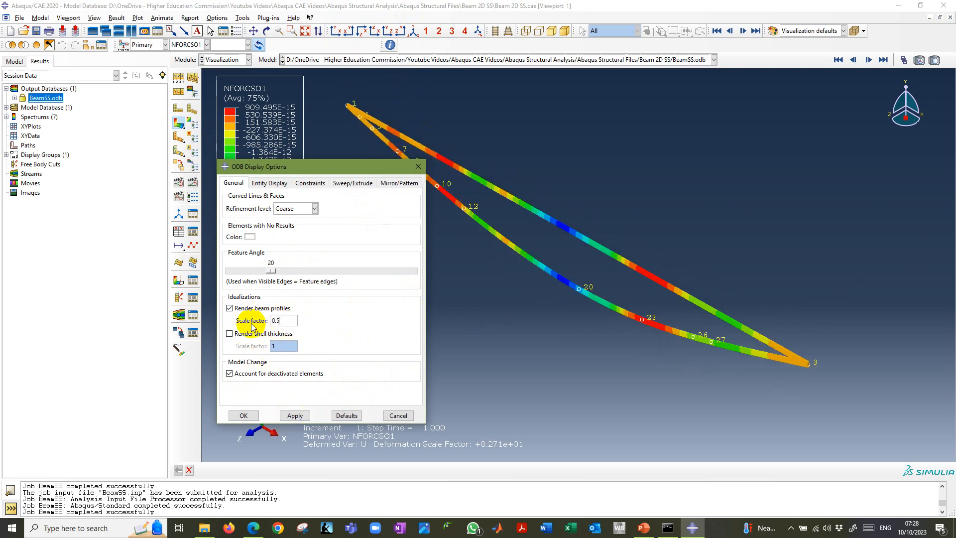
{"action": "left_click", "coordinate": [295, 416]}
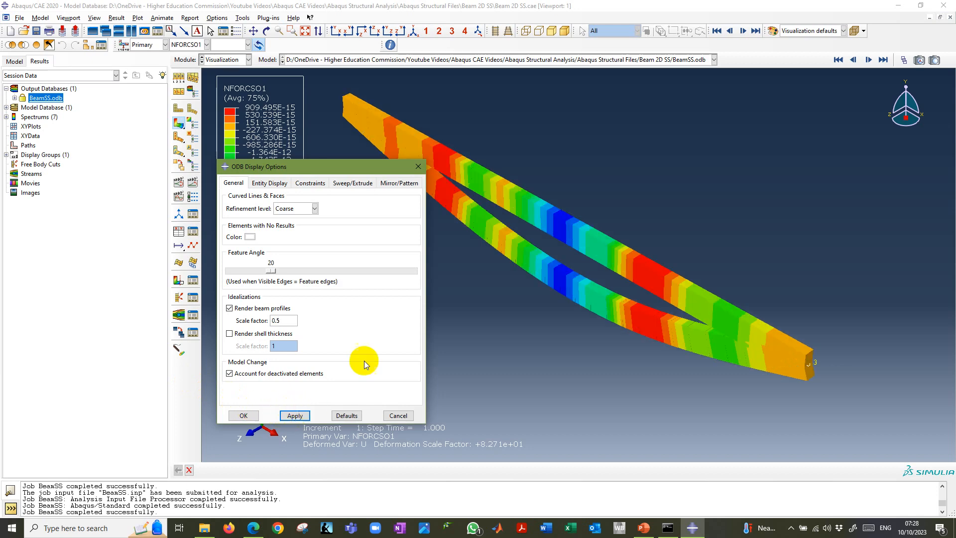
Turn off beam profile rendering and close the ODB display options.
{"action": "left_click", "coordinate": [229, 308]}
{"action": "left_click", "coordinate": [293, 416]}
{"action": "left_click", "coordinate": [243, 415]}
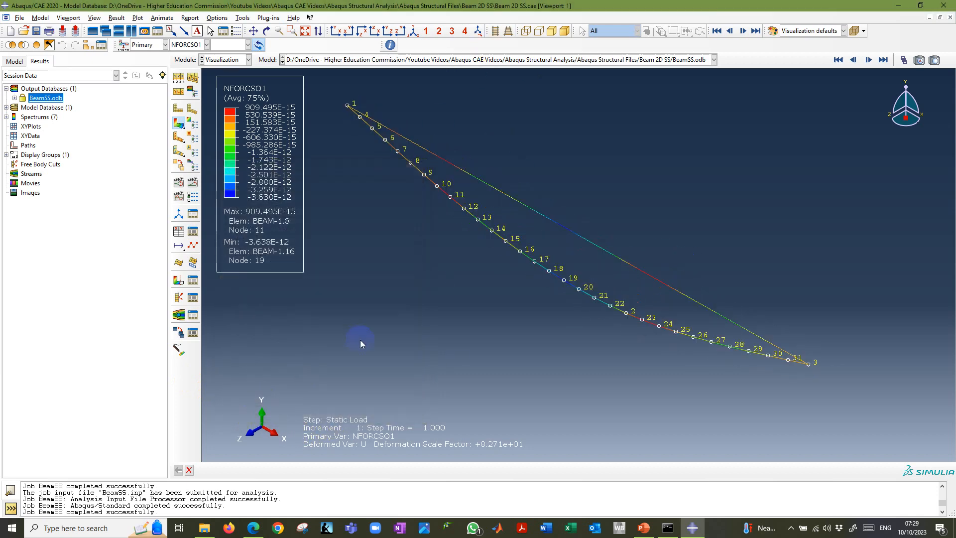
Plot the contours on the deformed shape only and show the beam in the front XY view.
{"action": "left_click_drag", "start_coordinate": [177, 124], "coordinate": [192, 123]}
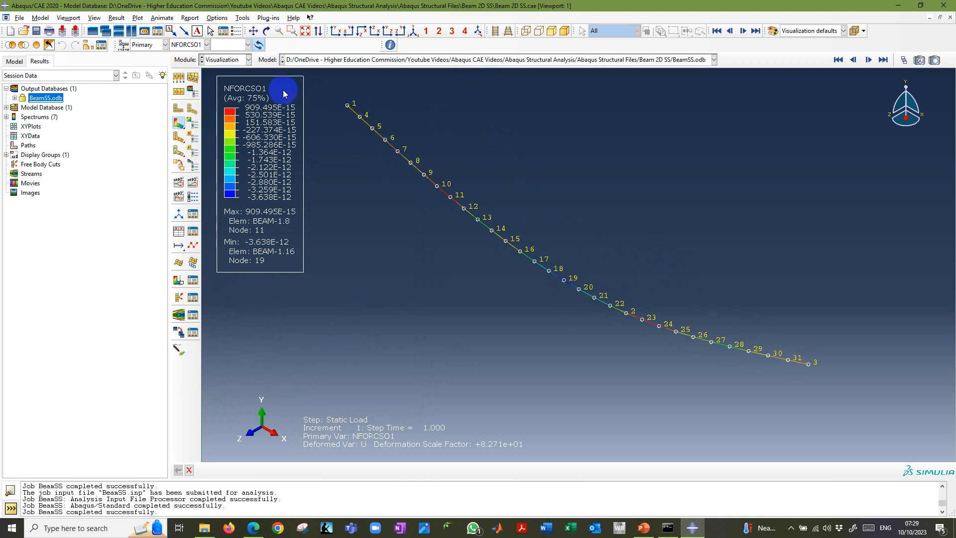
{"action": "left_click", "coordinate": [306, 32]}
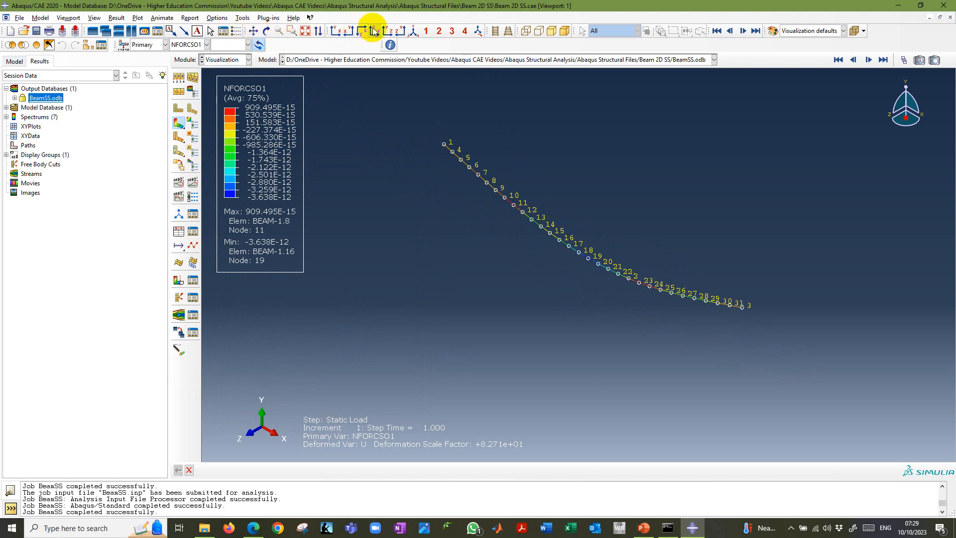
{"action": "left_click", "coordinate": [337, 31]}
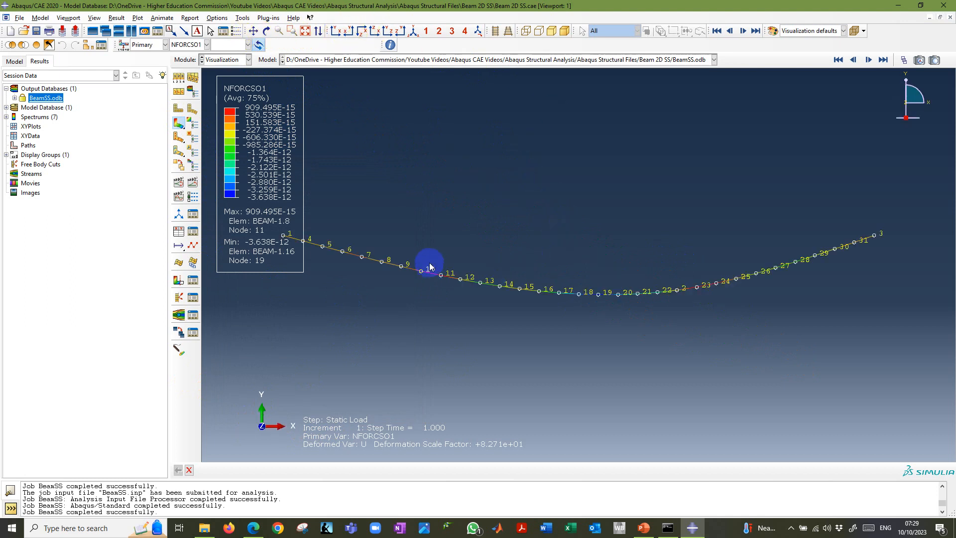
{"action": "left_click", "coordinate": [414, 32]}
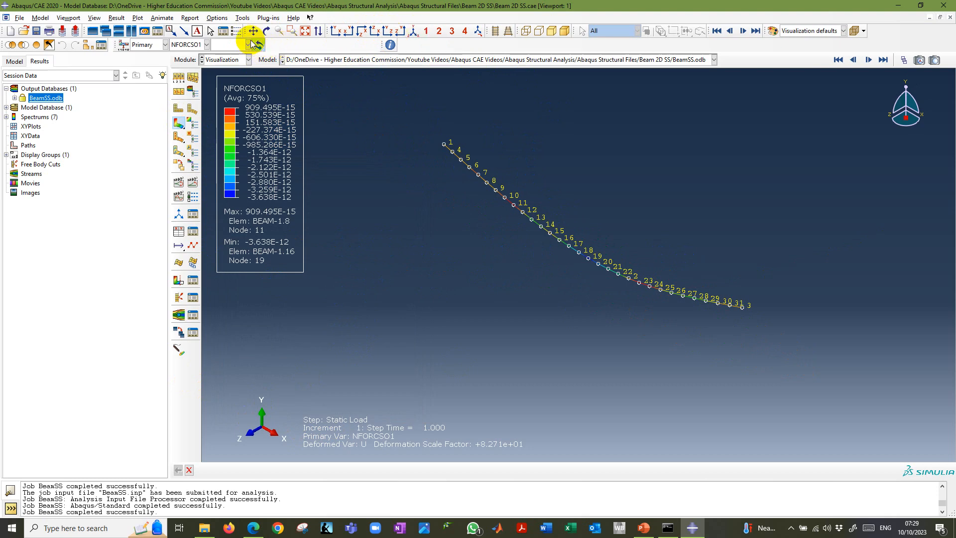
{"action": "left_click", "coordinate": [335, 31]}
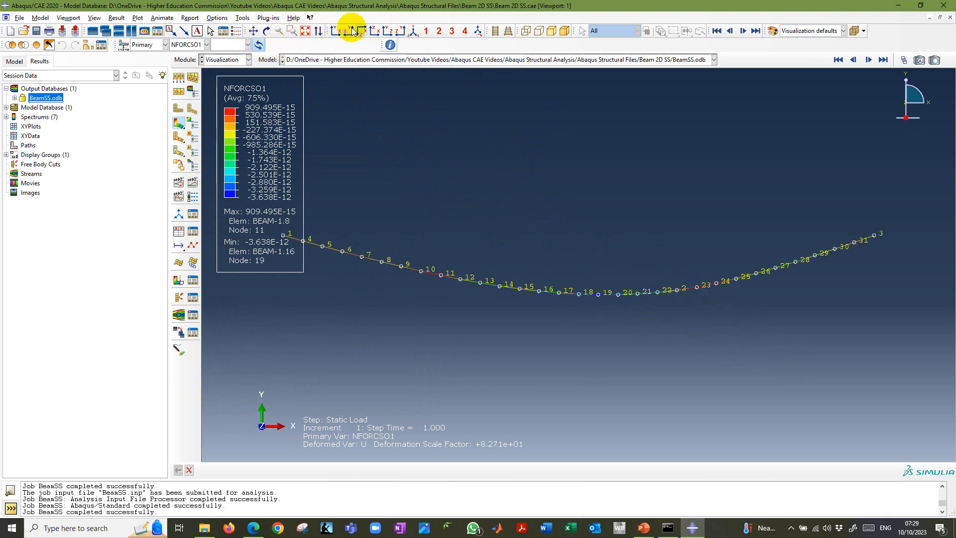
Consult the Results slide in PowerPoint, and back in Abaqus/CAE set the primary field output variable to U.
{"action": "key", "text": "alt+Tab"}
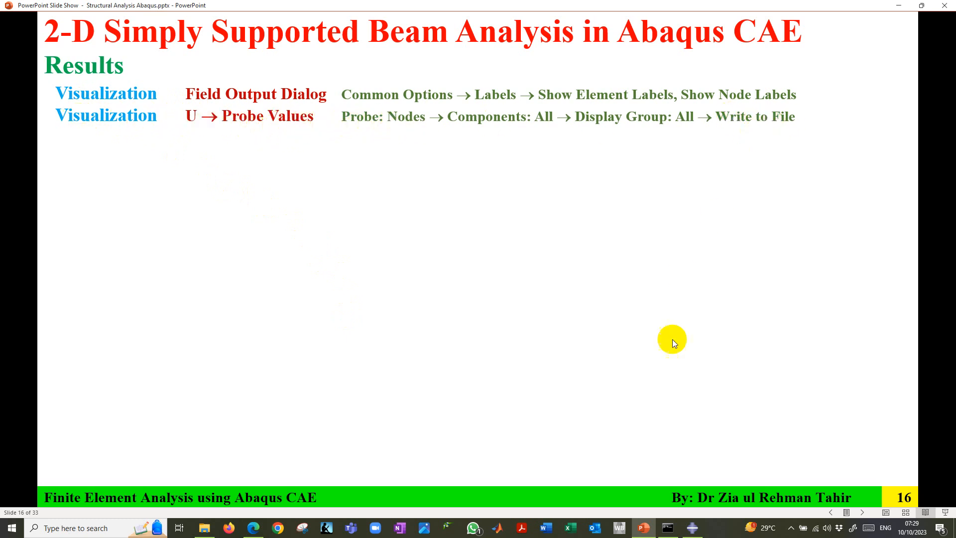
{"action": "left_click", "coordinate": [692, 528]}
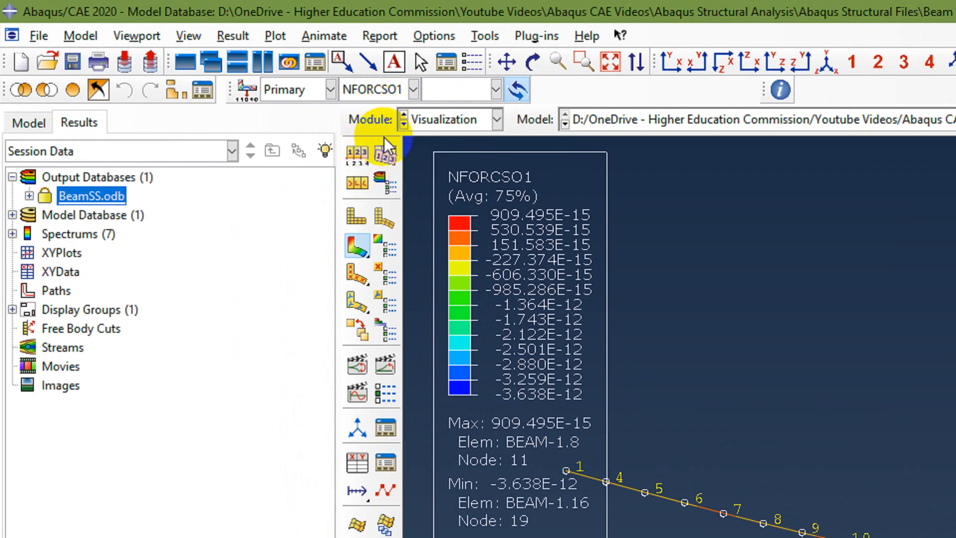
{"action": "left_click", "coordinate": [319, 90]}
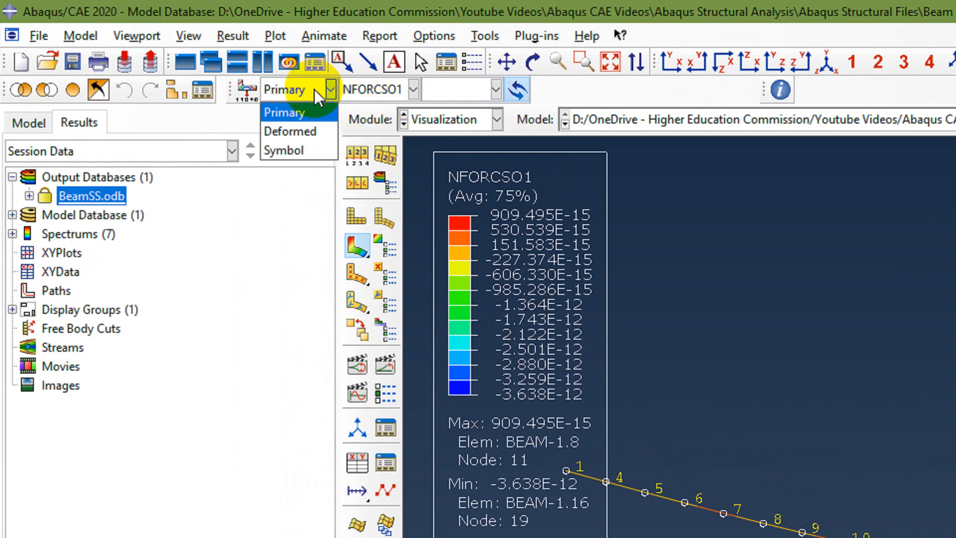
{"action": "left_click", "coordinate": [300, 112]}
{"action": "left_click", "coordinate": [377, 94]}
{"action": "left_click", "coordinate": [354, 206]}
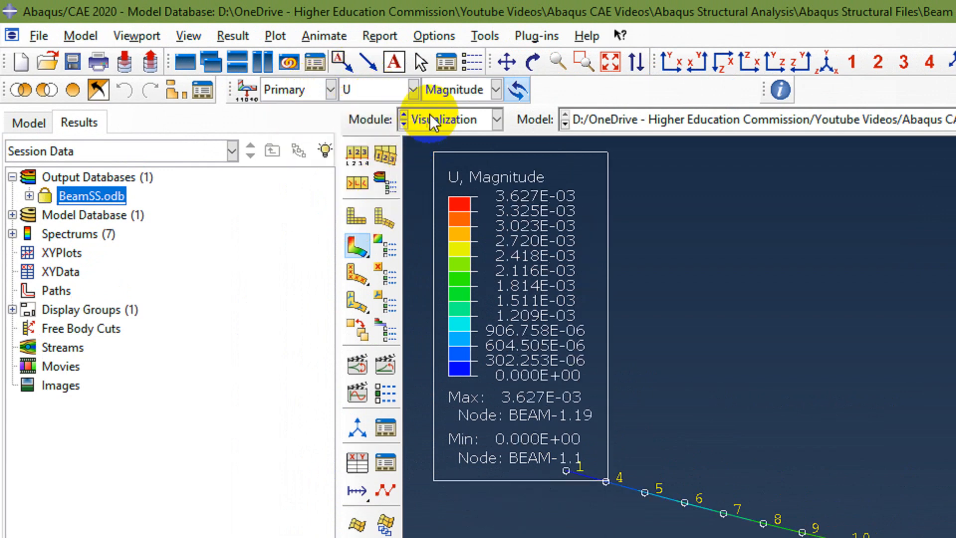
View the U1 and U2 displacement contours in turn and return to the Magnitude component.
{"action": "left_click", "coordinate": [471, 93]}
{"action": "left_click", "coordinate": [447, 129]}
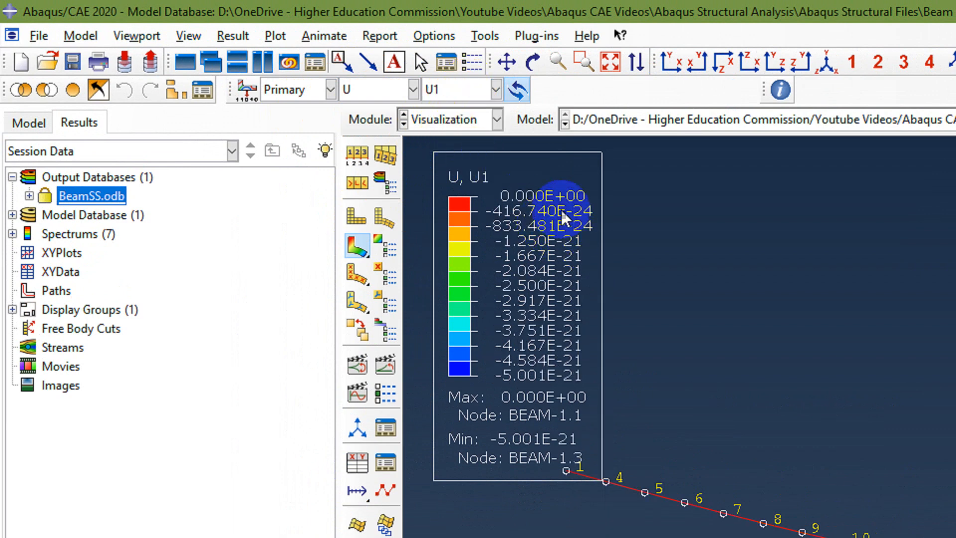
{"action": "left_click", "coordinate": [496, 90]}
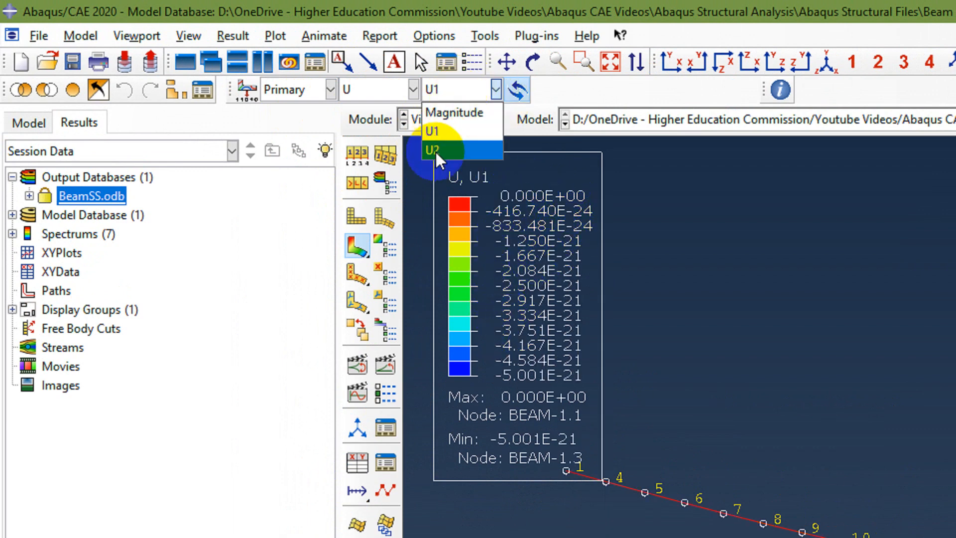
{"action": "left_click", "coordinate": [436, 149]}
{"action": "left_click", "coordinate": [458, 91]}
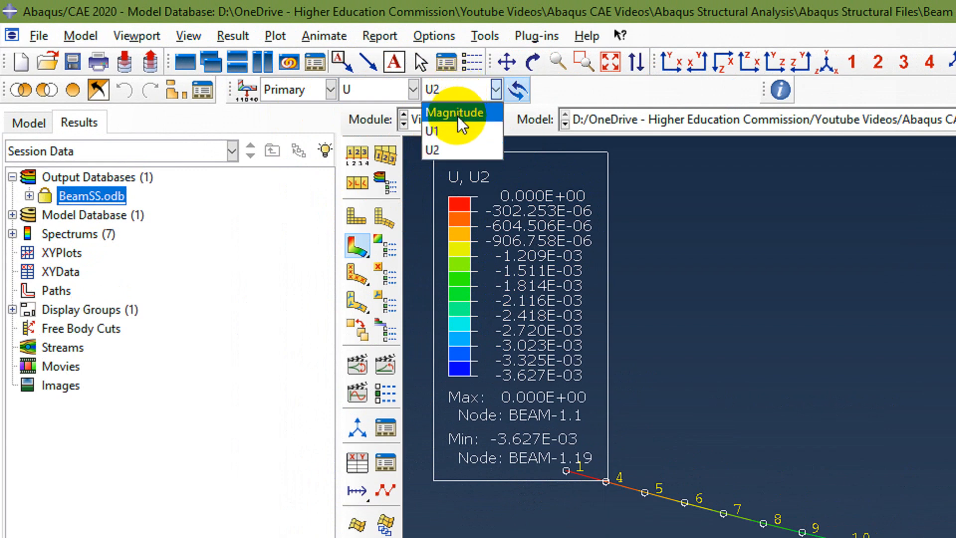
{"action": "left_click", "coordinate": [454, 113]}
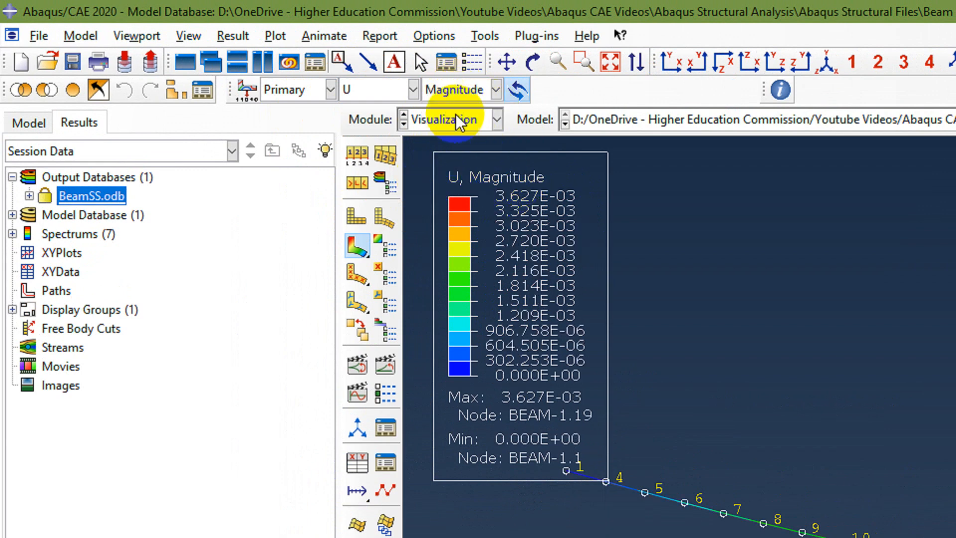
{"action": "left_click", "coordinate": [486, 36]}
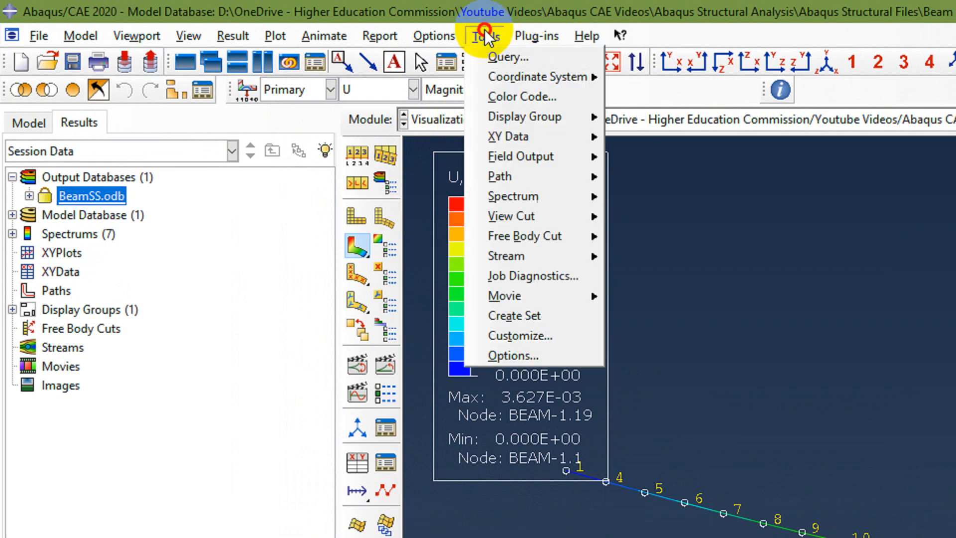
{"action": "left_click", "coordinate": [508, 56]}
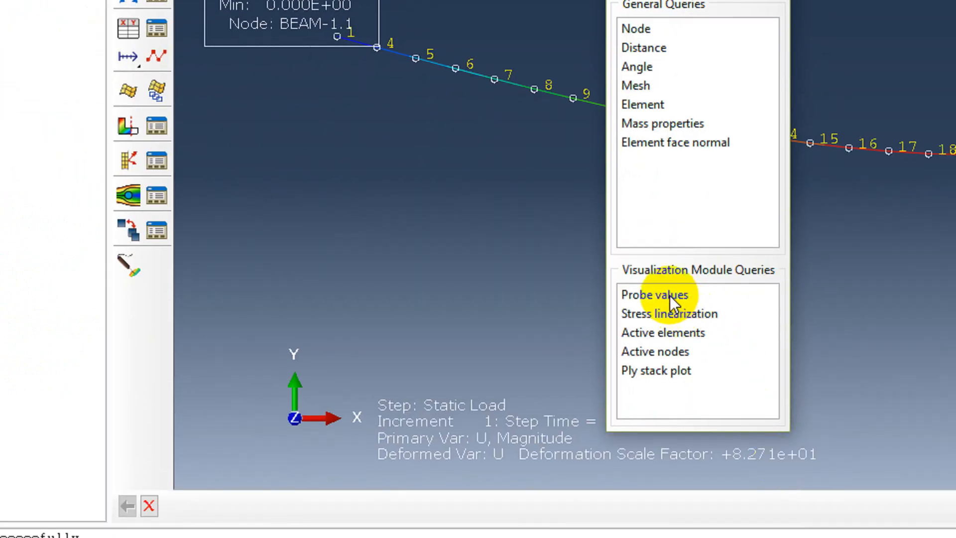
{"action": "left_click", "coordinate": [670, 298]}
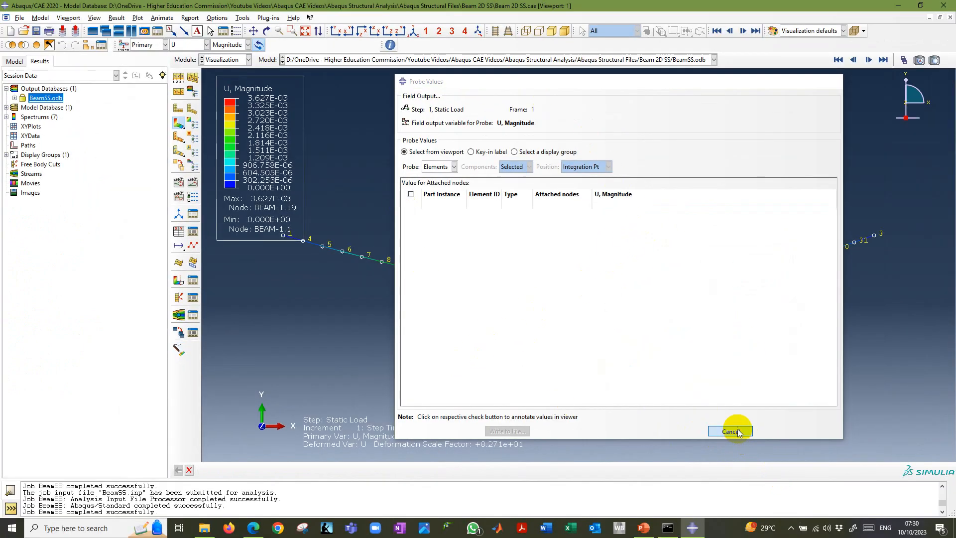
{"action": "left_click", "coordinate": [736, 433]}
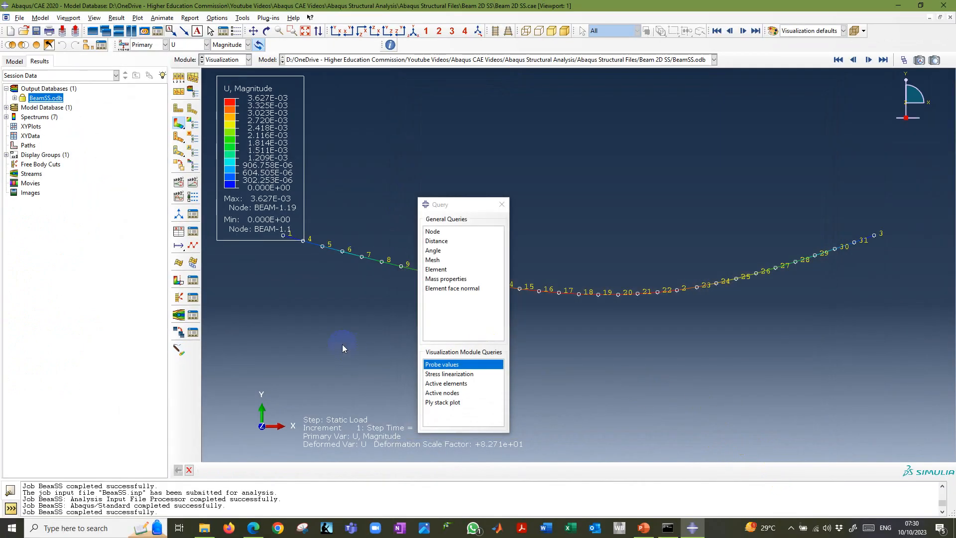
{"action": "left_click", "coordinate": [502, 205]}
Start Probe Values with Nodes as the probe type and plot the beam's undeformed shape beside the dialog.
{"action": "left_click", "coordinate": [179, 351]}
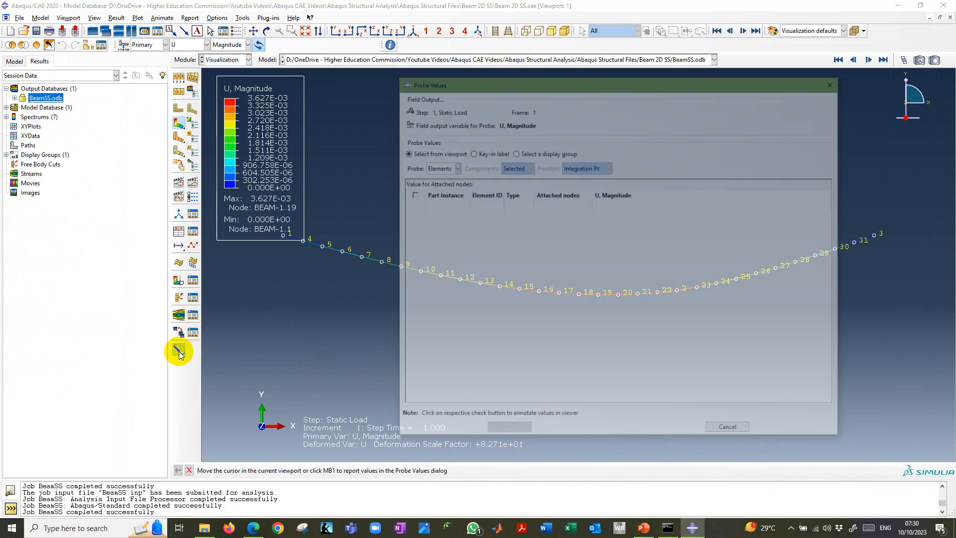
{"action": "left_click_drag", "start_coordinate": [626, 80], "coordinate": [485, 108]}
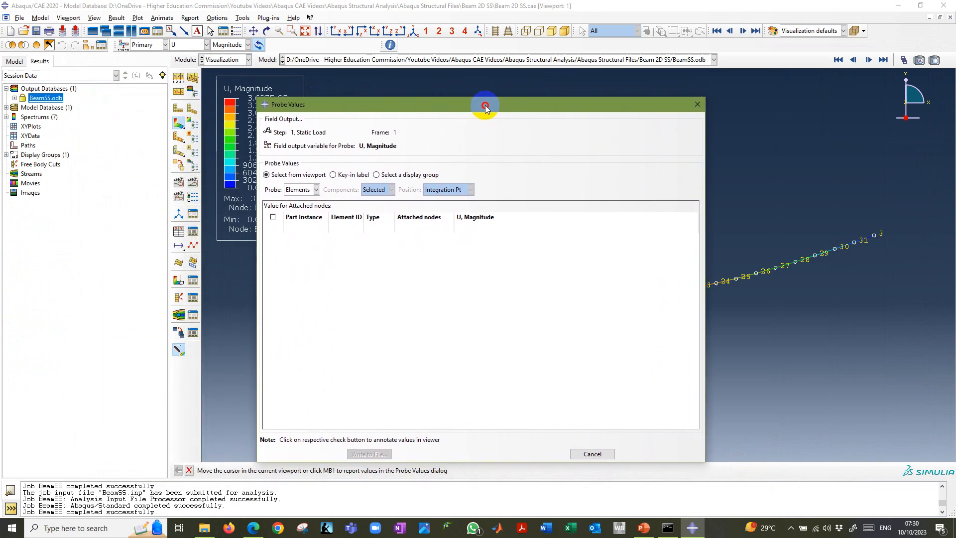
{"action": "left_click", "coordinate": [315, 190]}
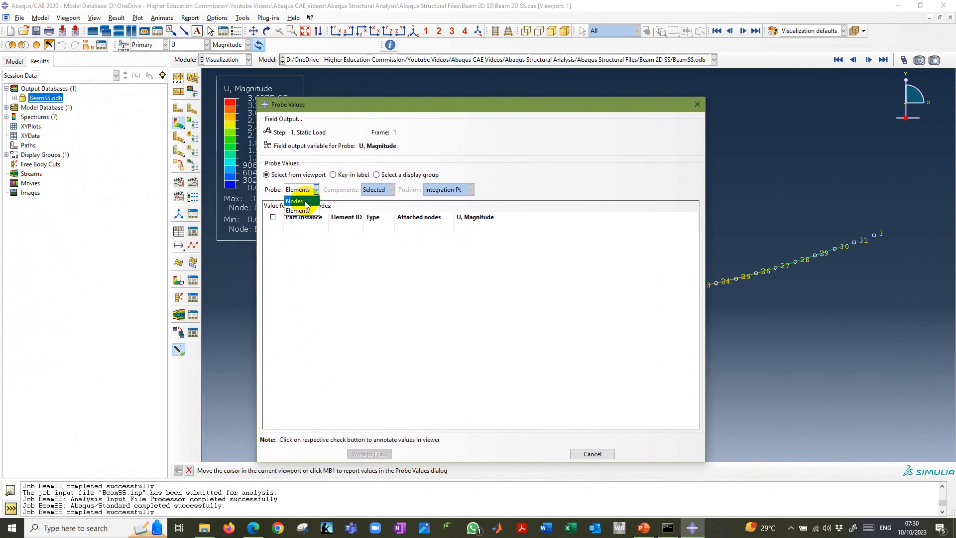
{"action": "left_click", "coordinate": [299, 207]}
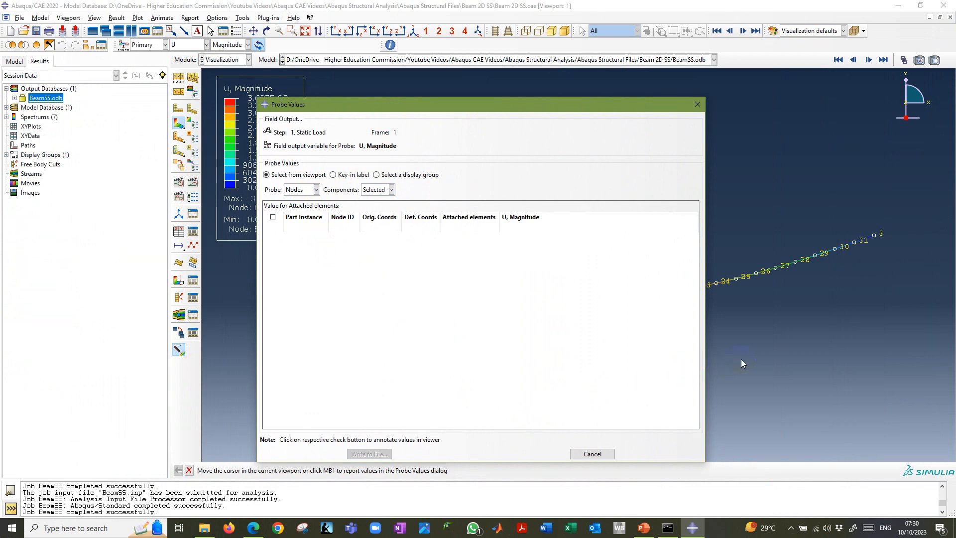
{"action": "left_click_drag", "start_coordinate": [566, 104], "coordinate": [572, 326]}
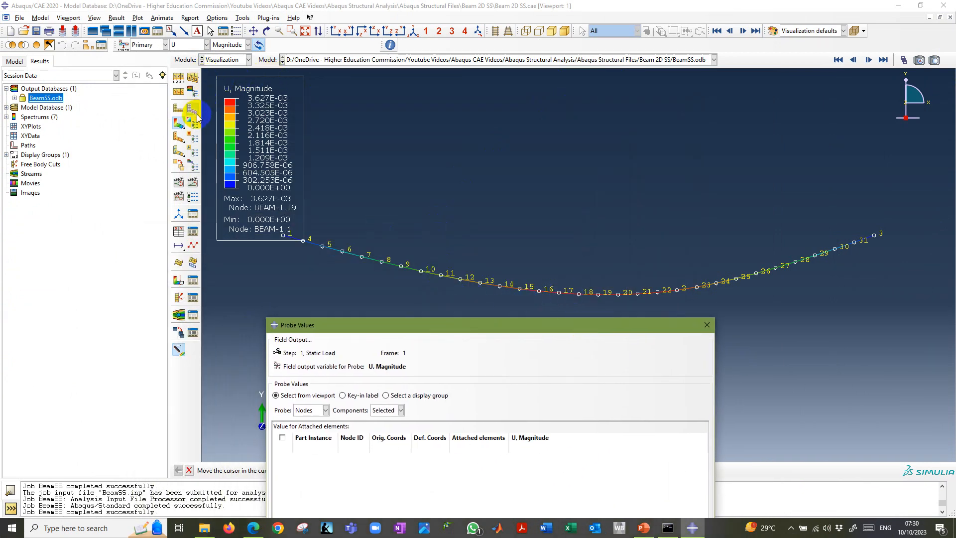
{"action": "left_click", "coordinate": [179, 108]}
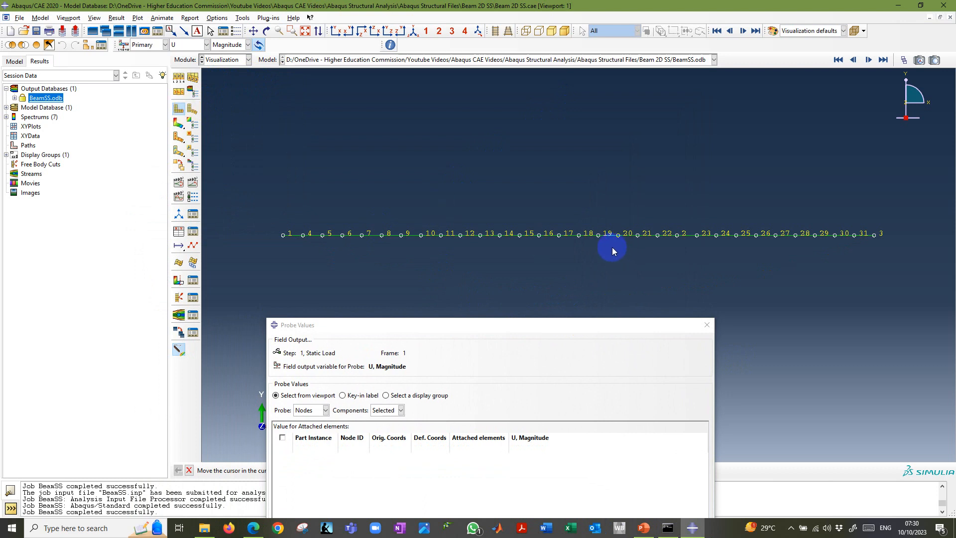
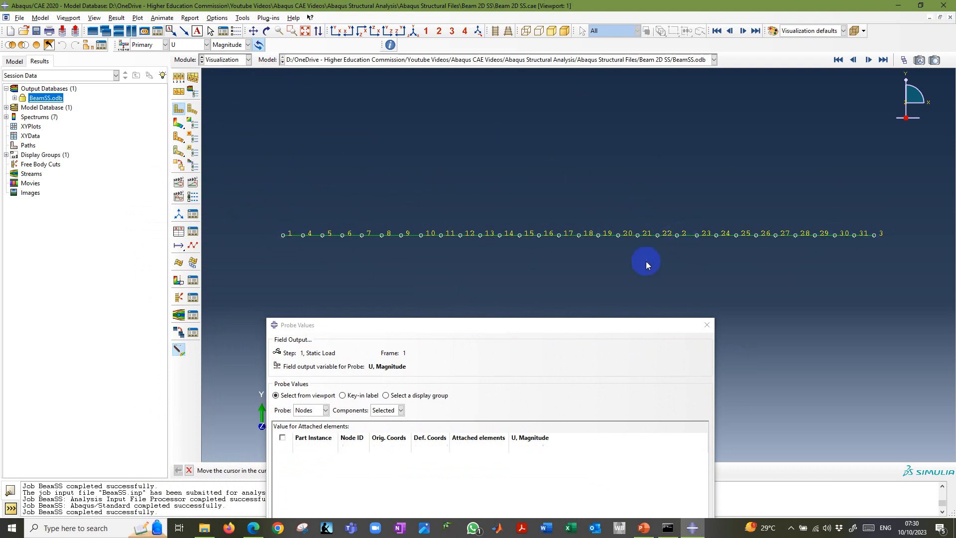
Set the probe to report all displacement components at nodes instead of only the selected component.
{"action": "left_click_drag", "start_coordinate": [596, 328], "coordinate": [490, 107]}
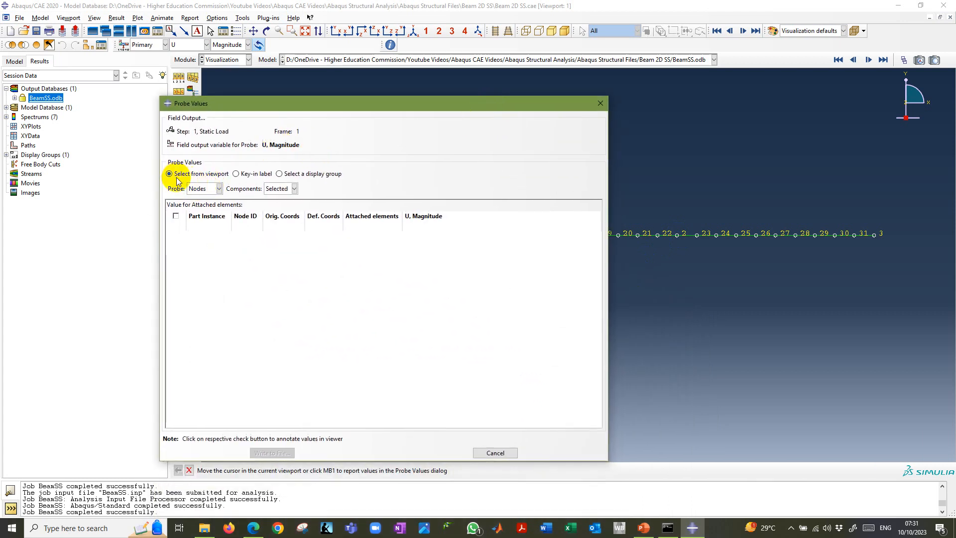
{"action": "left_click", "coordinate": [212, 190]}
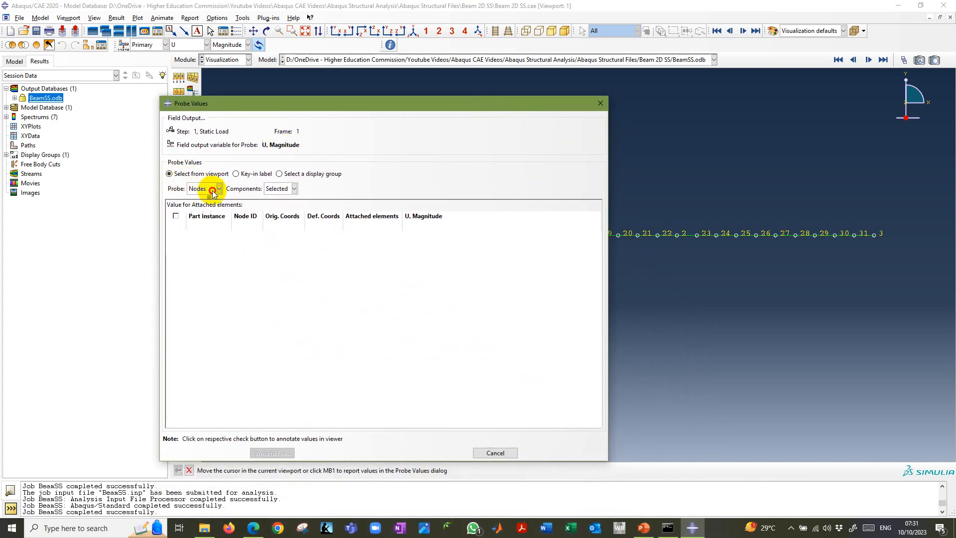
{"action": "left_click", "coordinate": [198, 200]}
{"action": "left_click", "coordinate": [294, 188]}
{"action": "left_click", "coordinate": [275, 207]}
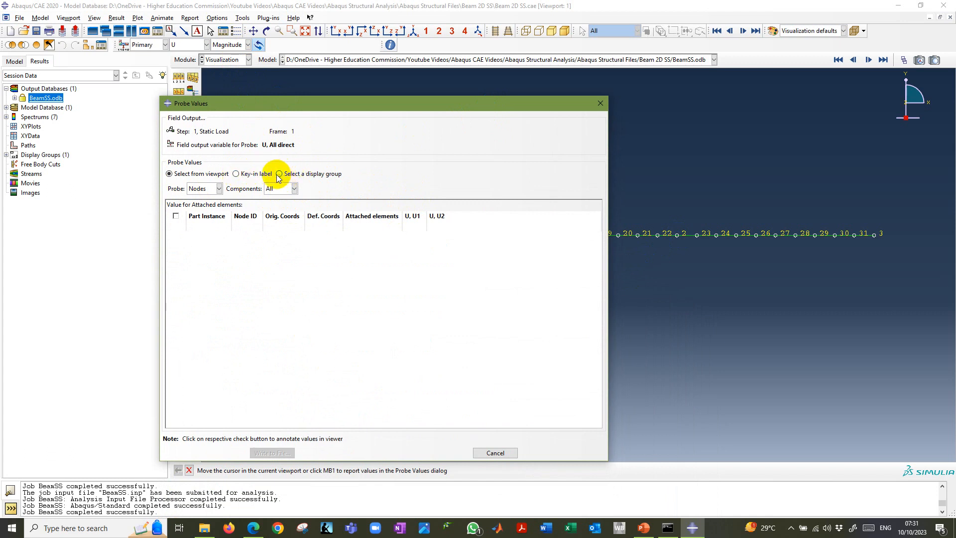
Probe node 2 of BEAM-1 by its key-in label and annotate its values in the viewport.
{"action": "left_click", "coordinate": [236, 173]}
{"action": "left_click_drag", "start_coordinate": [470, 116], "coordinate": [389, 118]}
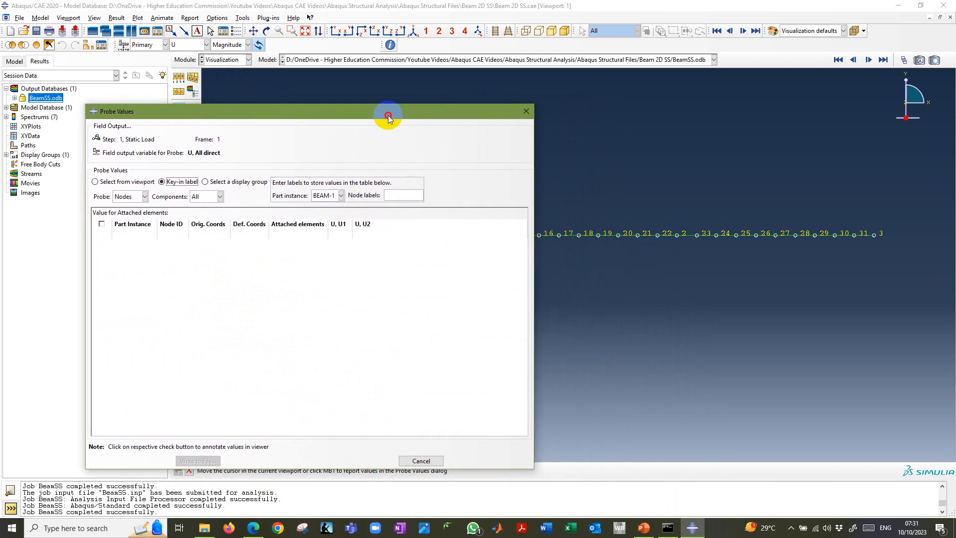
{"action": "left_click", "coordinate": [678, 239]}
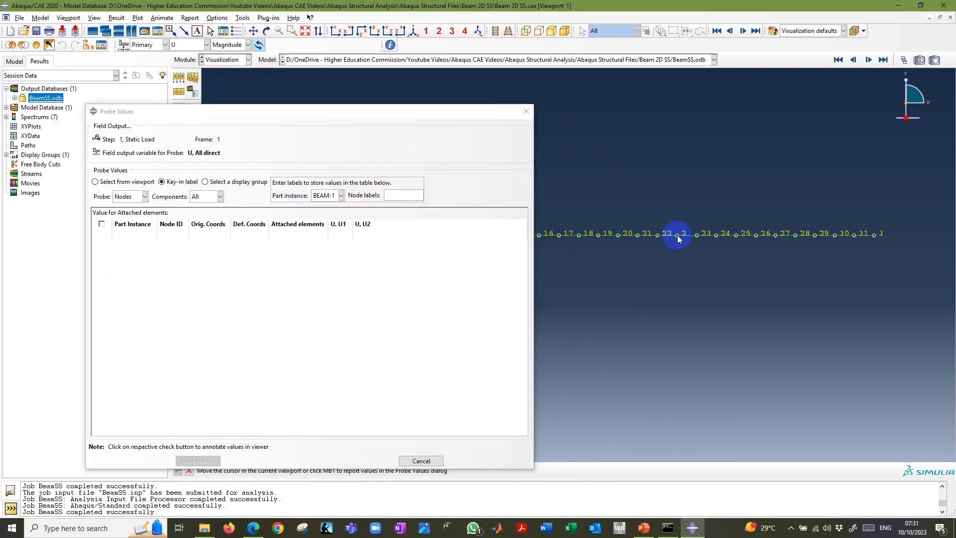
{"action": "left_click", "coordinate": [408, 195]}
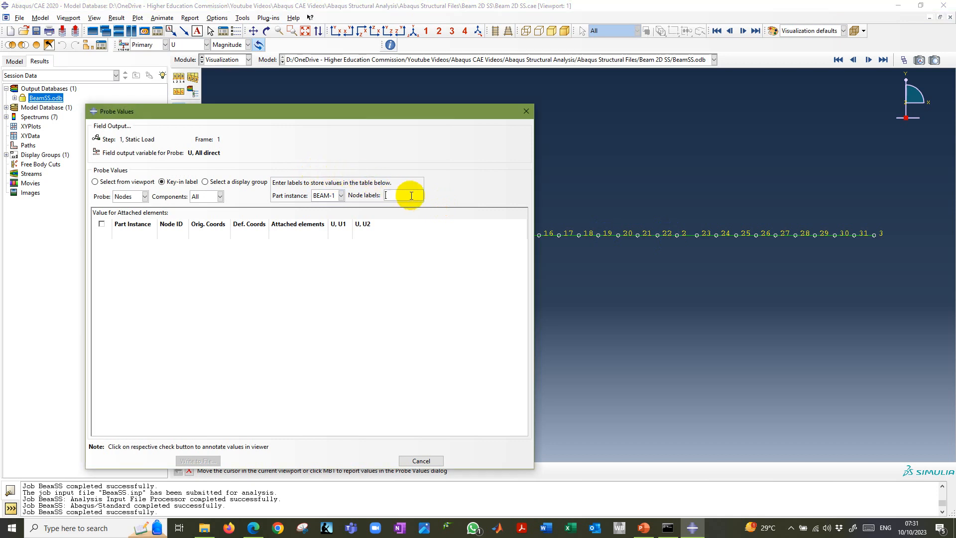
{"action": "type", "text": "2"}
{"action": "key", "text": "Return"}
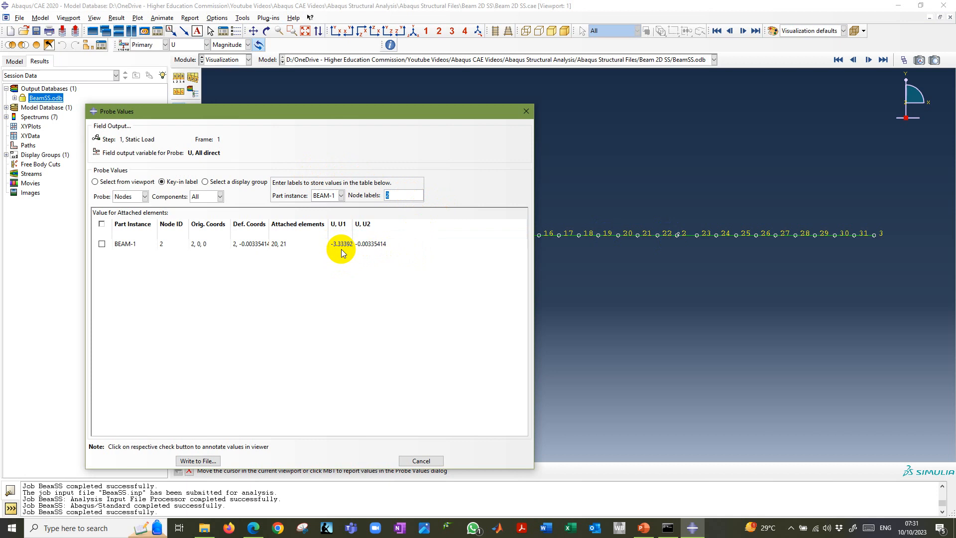
{"action": "left_click", "coordinate": [102, 224]}
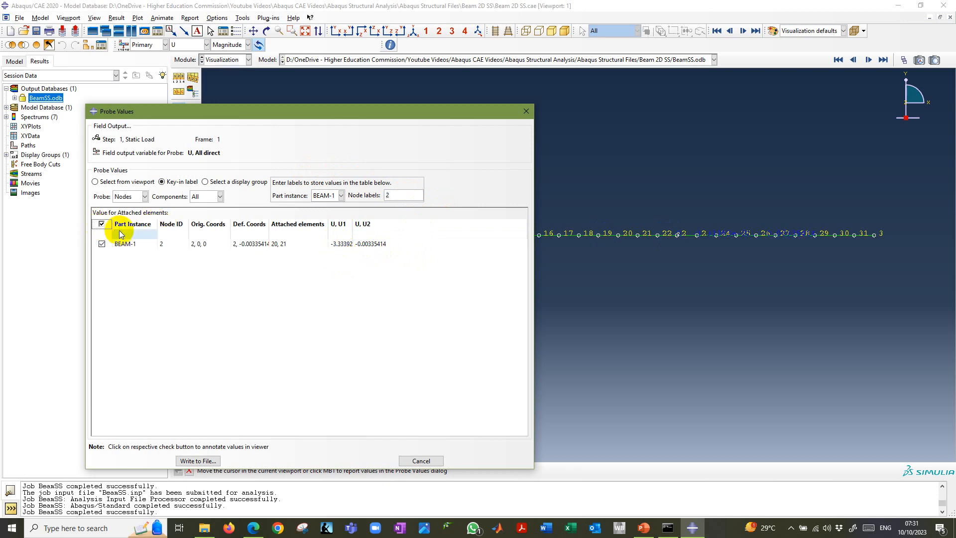
{"action": "scroll", "coordinate": [683, 250], "scroll_direction": "down", "scroll_amount": 2}
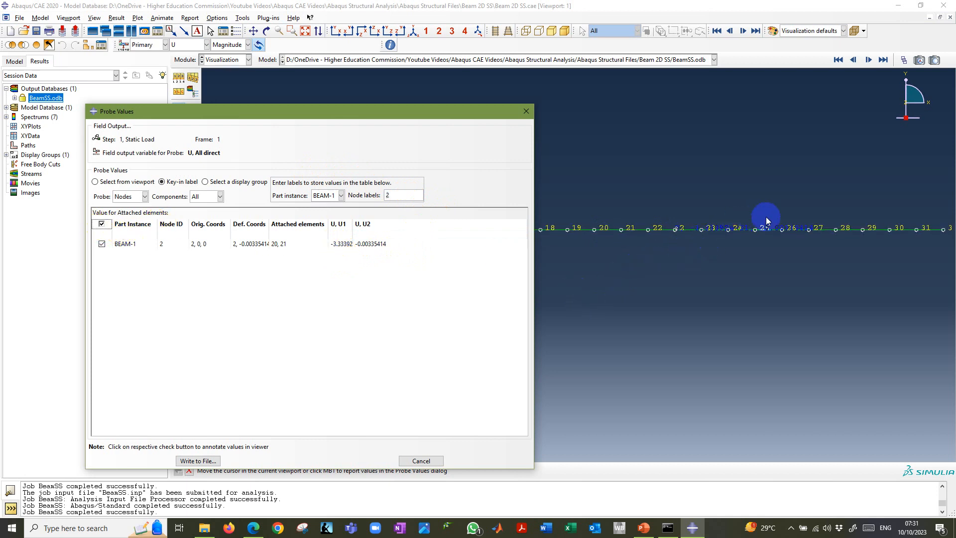
{"action": "scroll", "coordinate": [718, 227], "scroll_direction": "up", "scroll_amount": 1}
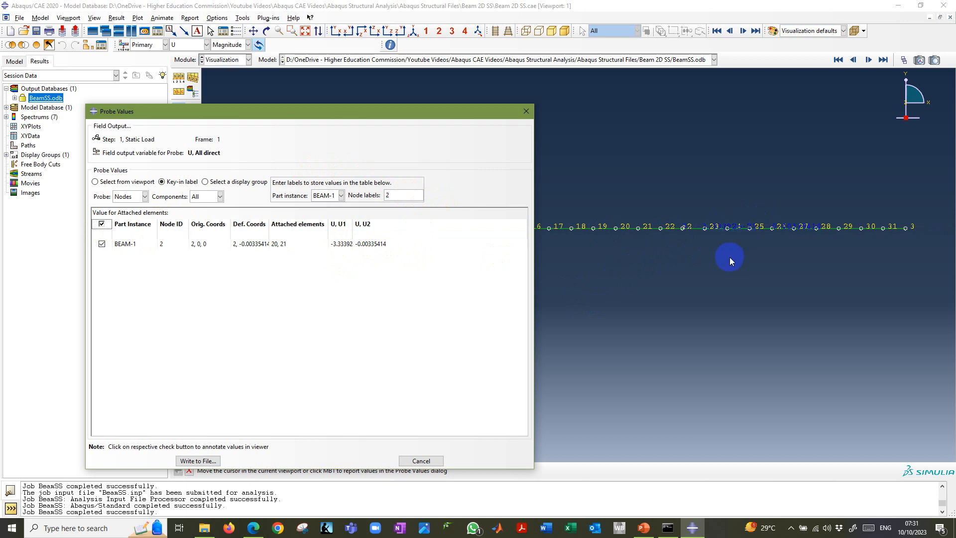
Change the viewport background to solid white in the graphics options so the node annotation is readable.
{"action": "left_click", "coordinate": [659, 141]}
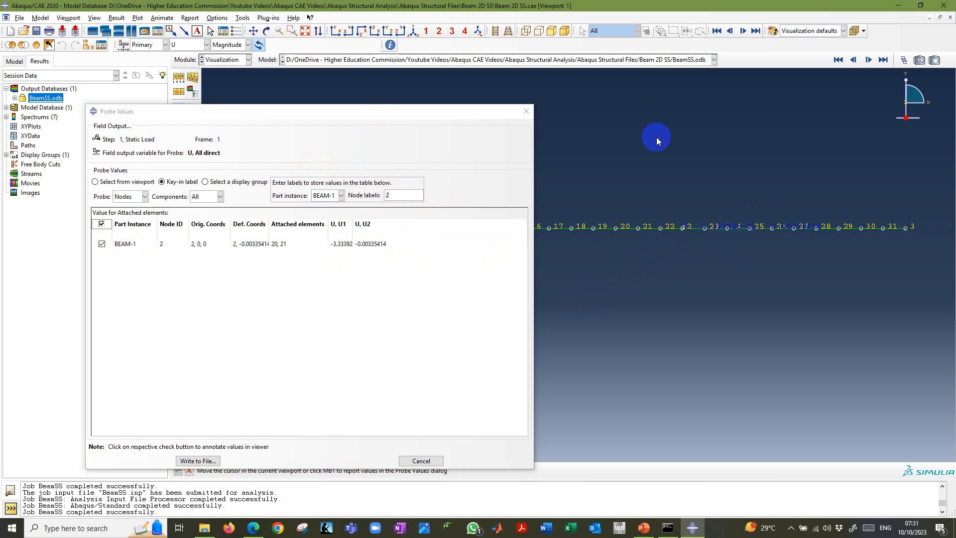
{"action": "left_click", "coordinate": [94, 19]}
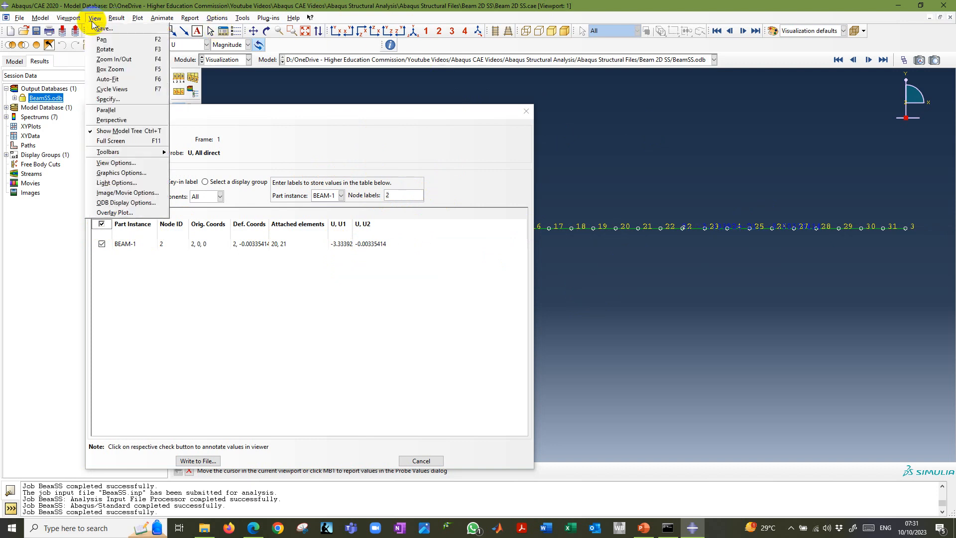
{"action": "left_click", "coordinate": [122, 172]}
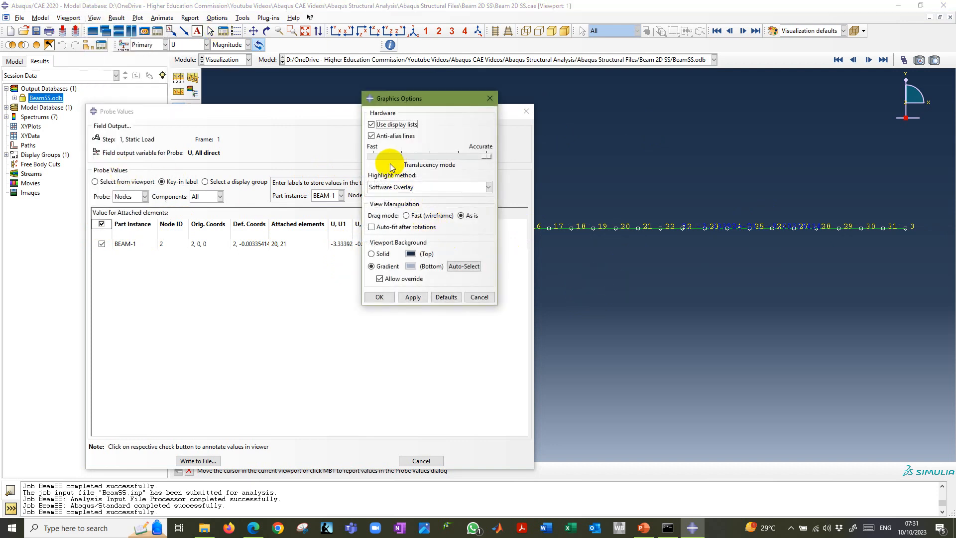
{"action": "left_click", "coordinate": [371, 254]}
{"action": "left_click", "coordinate": [411, 254]}
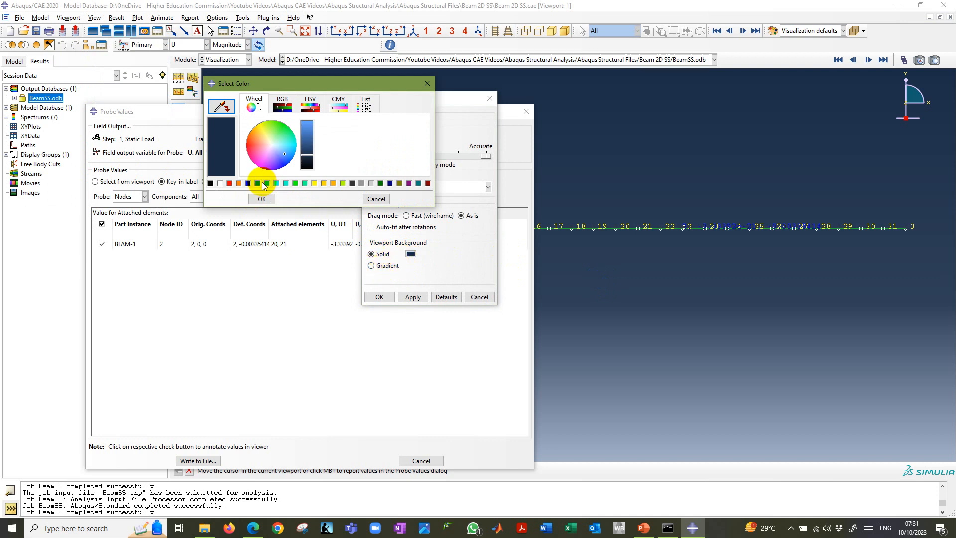
{"action": "left_click", "coordinate": [220, 183]}
{"action": "left_click", "coordinate": [262, 198]}
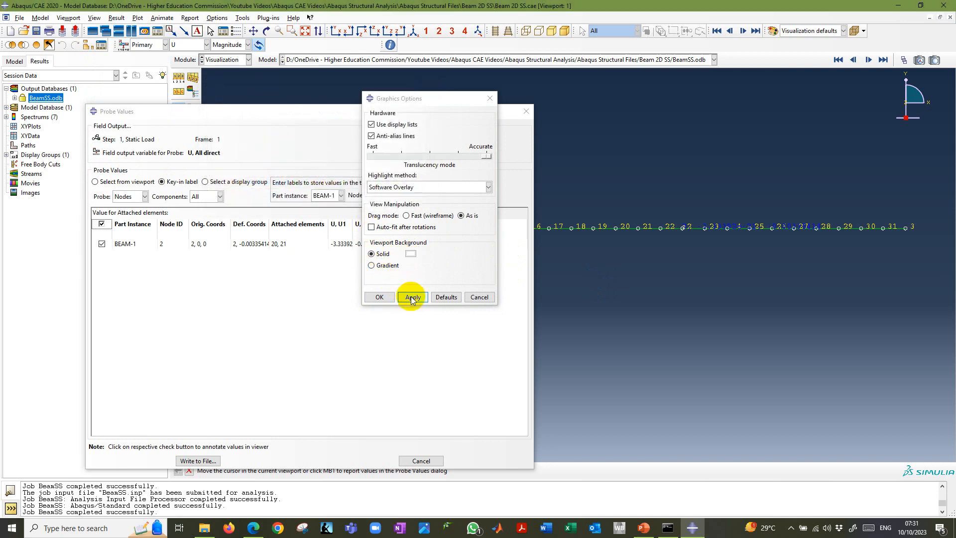
{"action": "left_click", "coordinate": [412, 297]}
{"action": "left_click", "coordinate": [378, 297]}
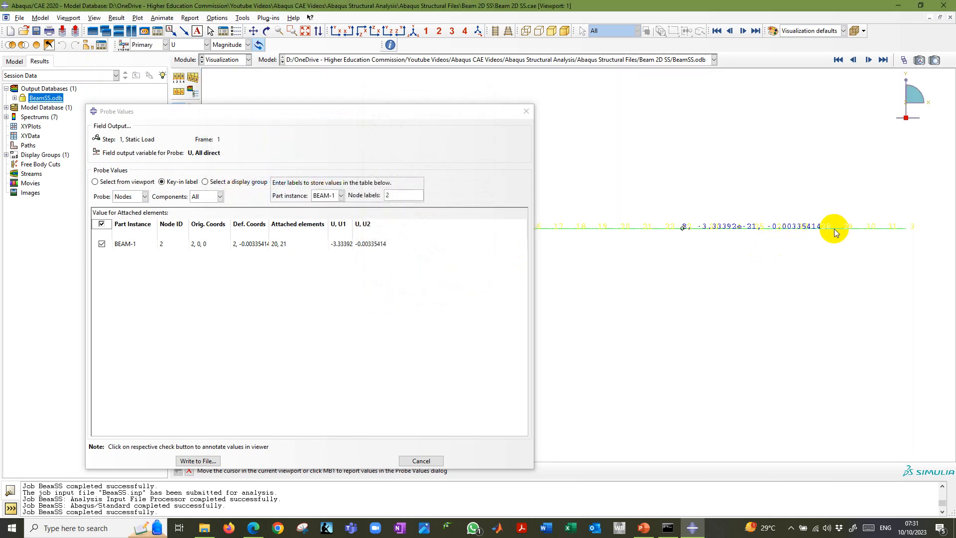
{"action": "scroll", "coordinate": [710, 242], "scroll_direction": "up", "scroll_amount": 2}
{"action": "scroll", "coordinate": [713, 238], "scroll_direction": "down", "scroll_amount": 1}
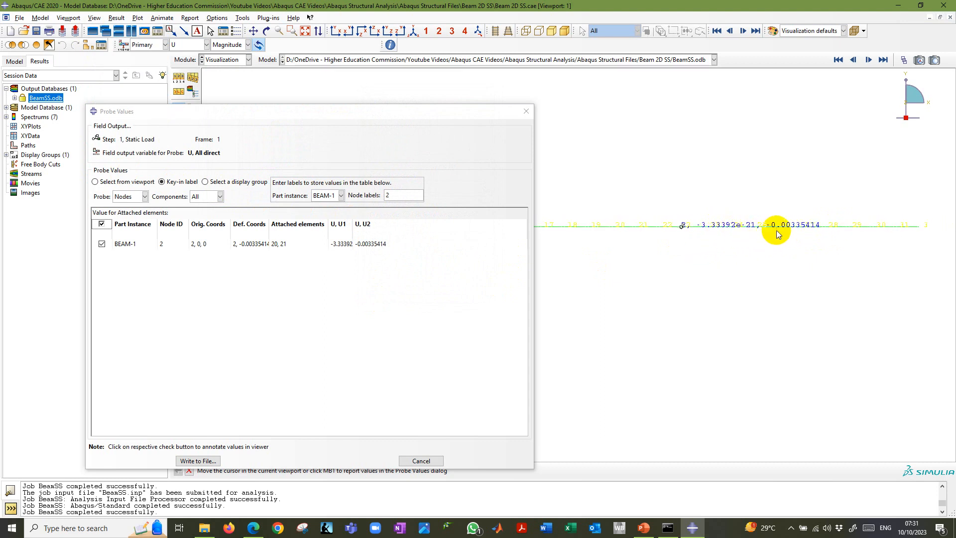
Probe the nodes of display group All, writing the existing probe values to file first, and toggle the annotations of all nodes on and off.
{"action": "left_click_drag", "start_coordinate": [381, 111], "coordinate": [533, 121]}
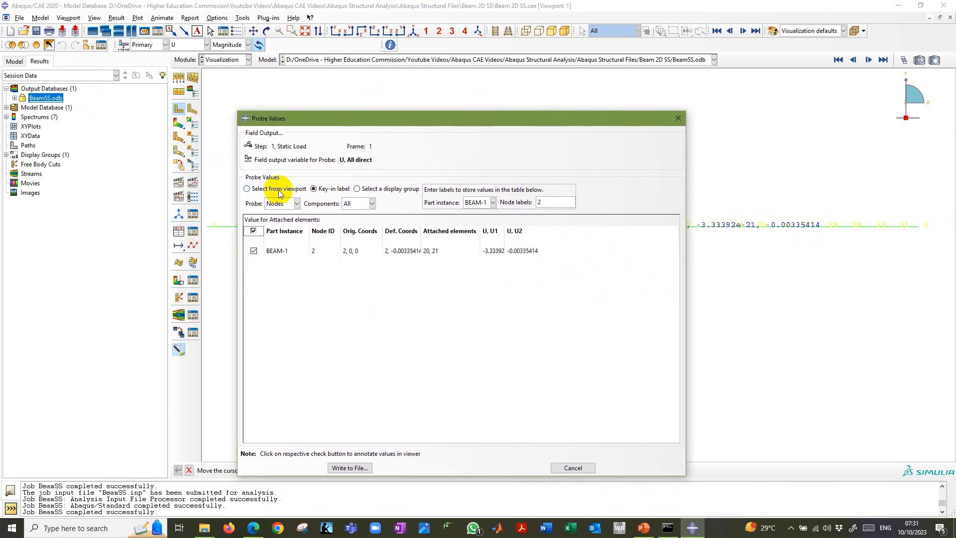
{"action": "left_click", "coordinate": [357, 189]}
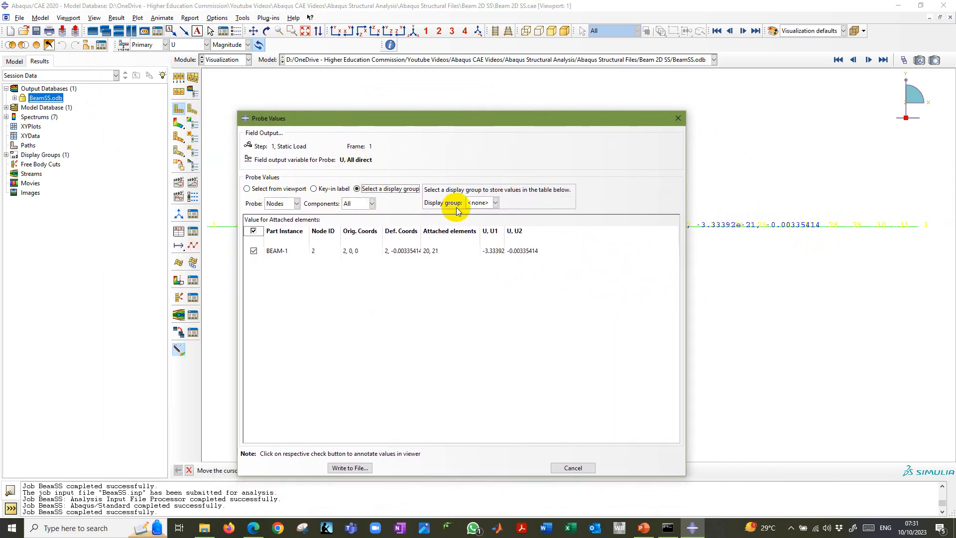
{"action": "left_click", "coordinate": [492, 202]}
{"action": "left_click", "coordinate": [481, 224]}
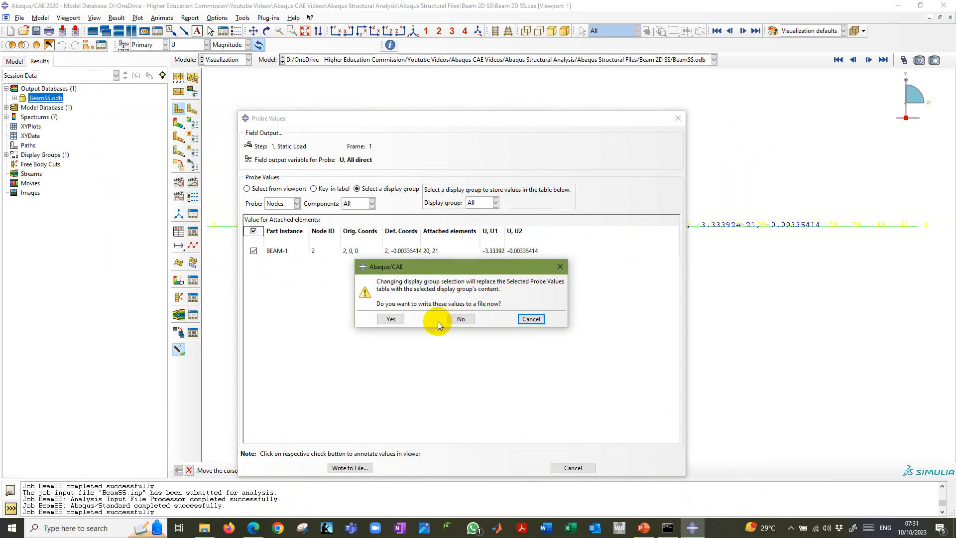
{"action": "left_click", "coordinate": [394, 321]}
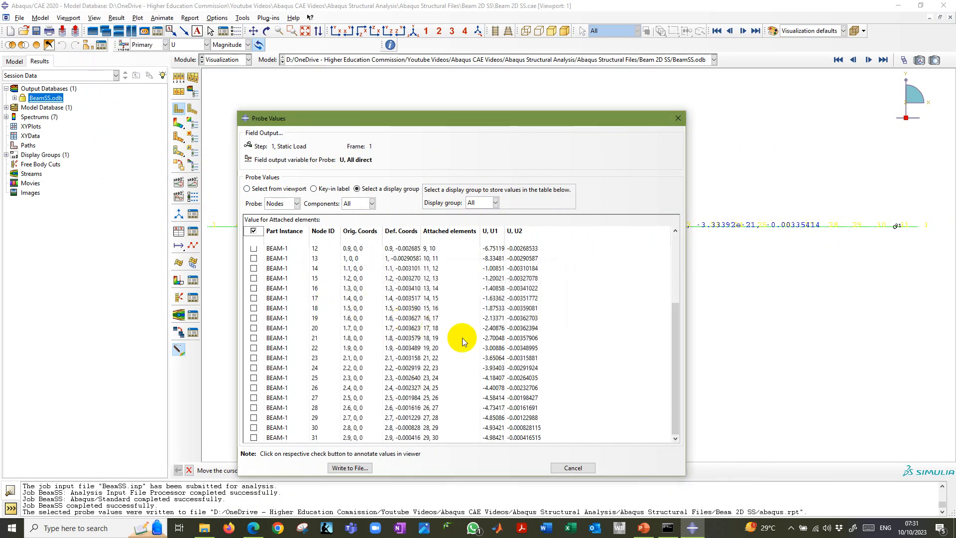
{"action": "scroll", "coordinate": [569, 336], "scroll_direction": "up", "scroll_amount": 4}
{"action": "scroll", "coordinate": [581, 318], "scroll_direction": "down", "scroll_amount": 4}
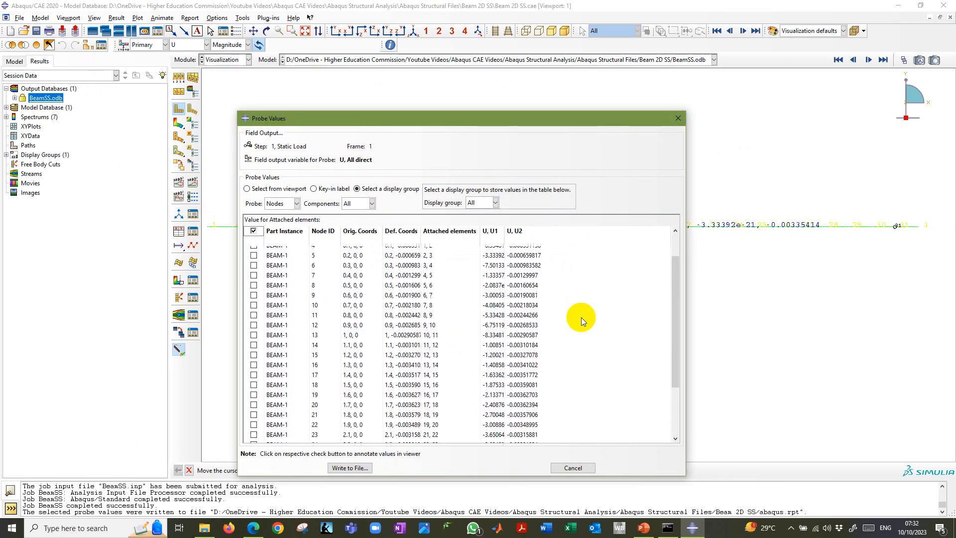
{"action": "left_click", "coordinate": [254, 231]}
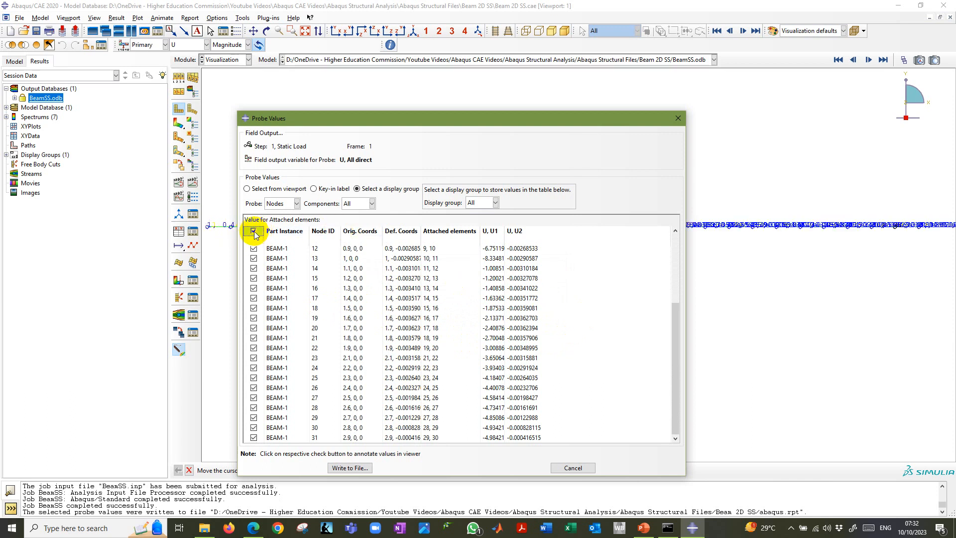
{"action": "left_click", "coordinate": [254, 232]}
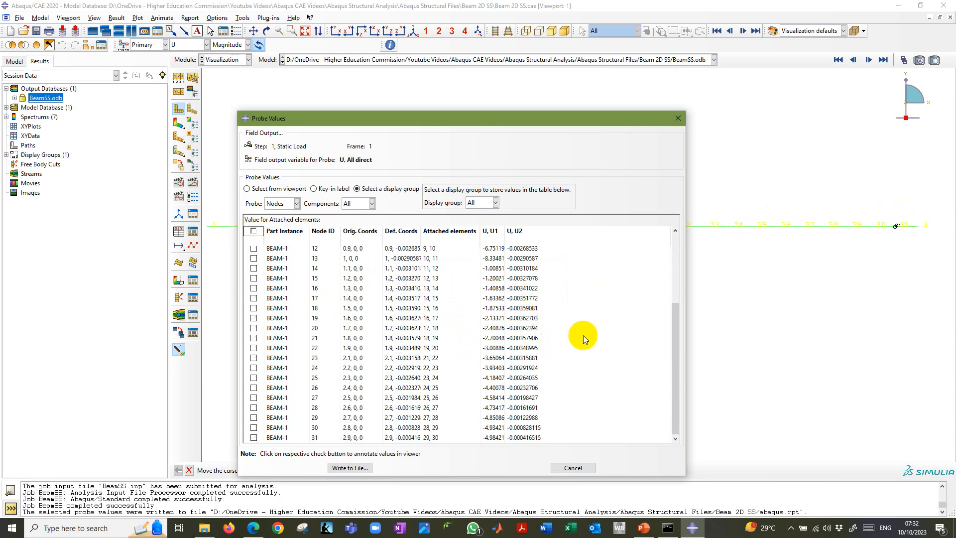
Write the probe values to the report file Beam SS.rpt with 6 significant digits in Engineering number format.
{"action": "left_click", "coordinate": [350, 469]}
{"action": "left_click_drag", "start_coordinate": [112, 50], "coordinate": [557, 180]}
{"action": "type", "text": "Beam SS.rpt"}
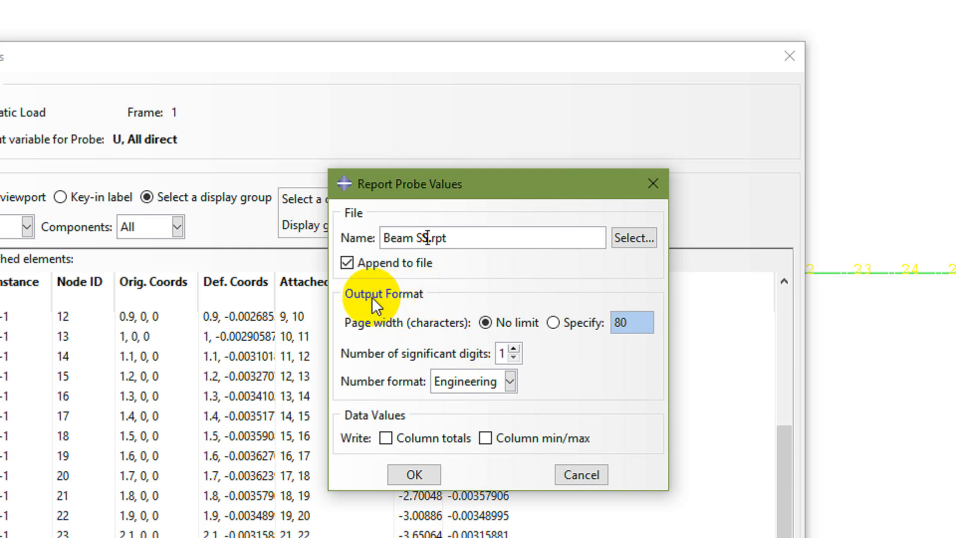
{"action": "left_click", "coordinate": [513, 345]}
{"action": "left_click", "coordinate": [510, 380]}
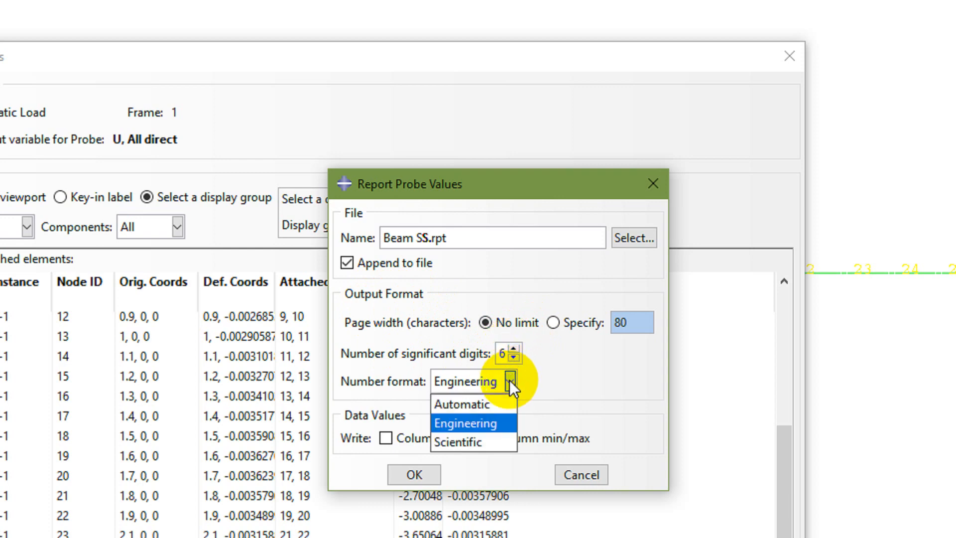
{"action": "left_click", "coordinate": [510, 381]}
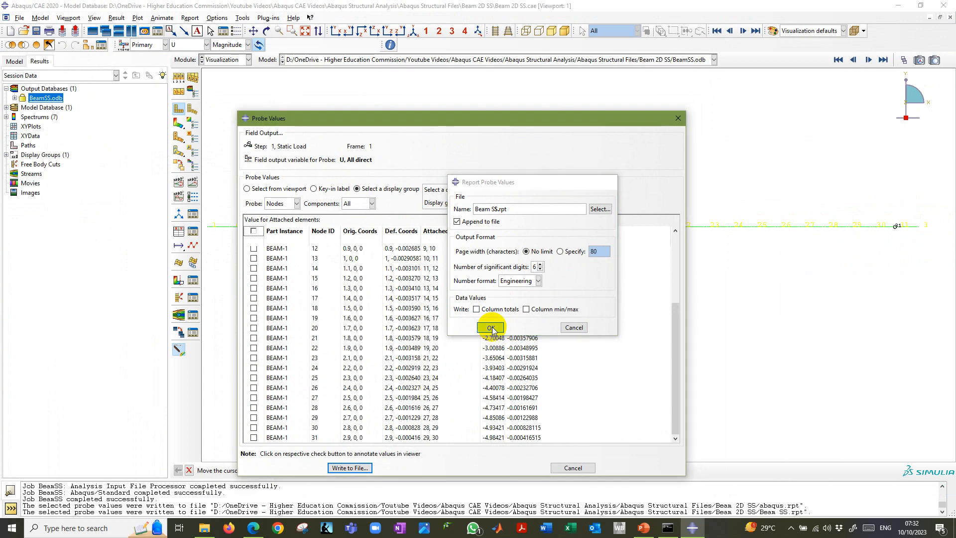
{"action": "left_click", "coordinate": [414, 406]}
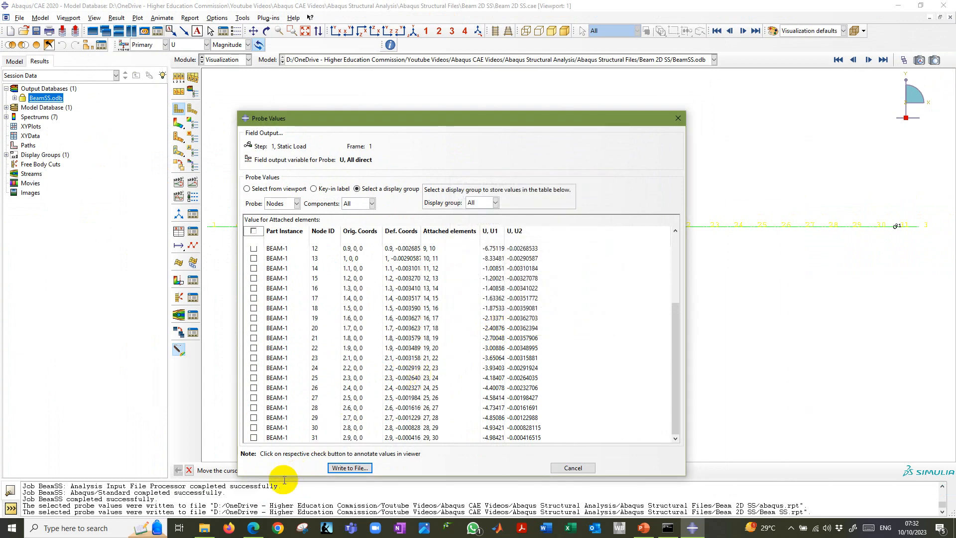
Switch to File Explorer, open Beam SS.rpt from the Beam 2D SS folder in Notepad, and examine its output variable, deformed coordinates and U1/U2 columns.
{"action": "left_click", "coordinate": [205, 528]}
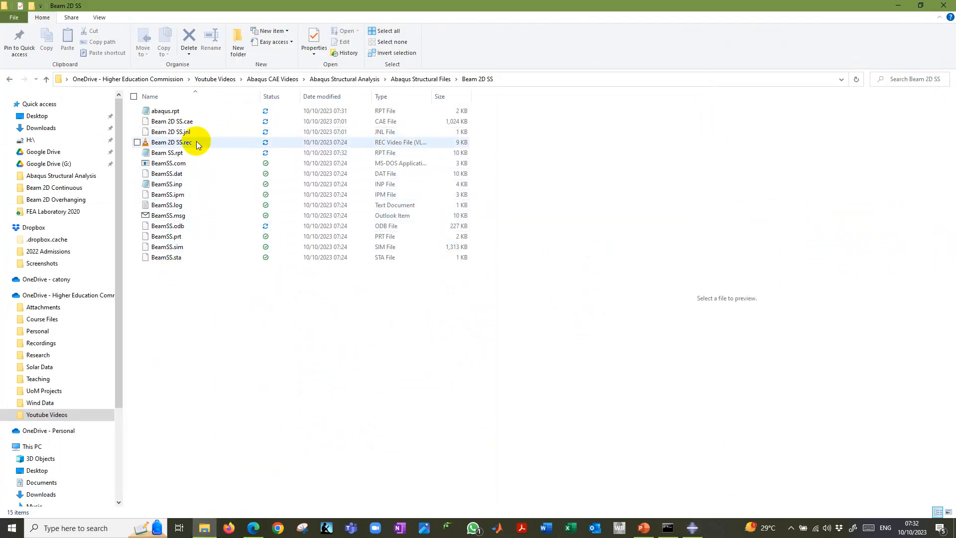
{"action": "left_click", "coordinate": [176, 152]}
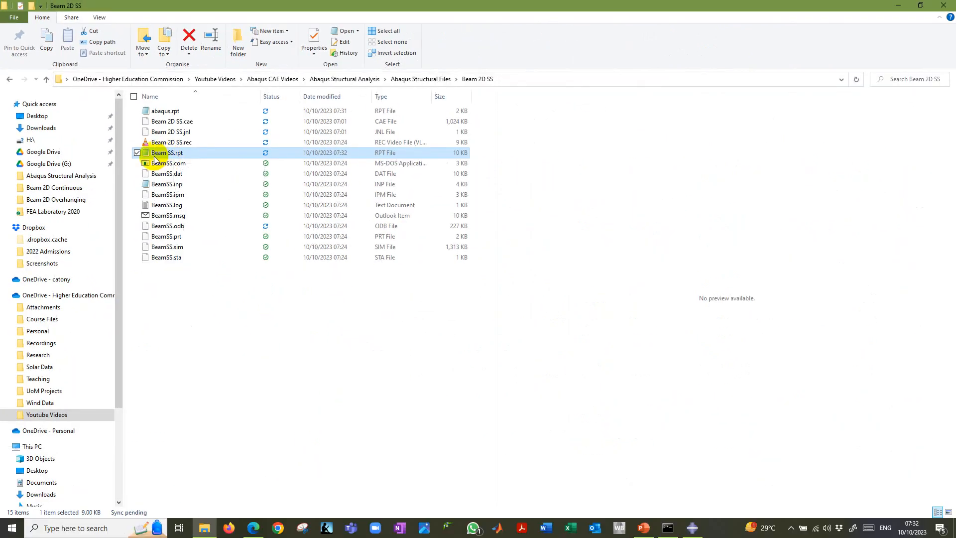
{"action": "double_click", "coordinate": [155, 152]}
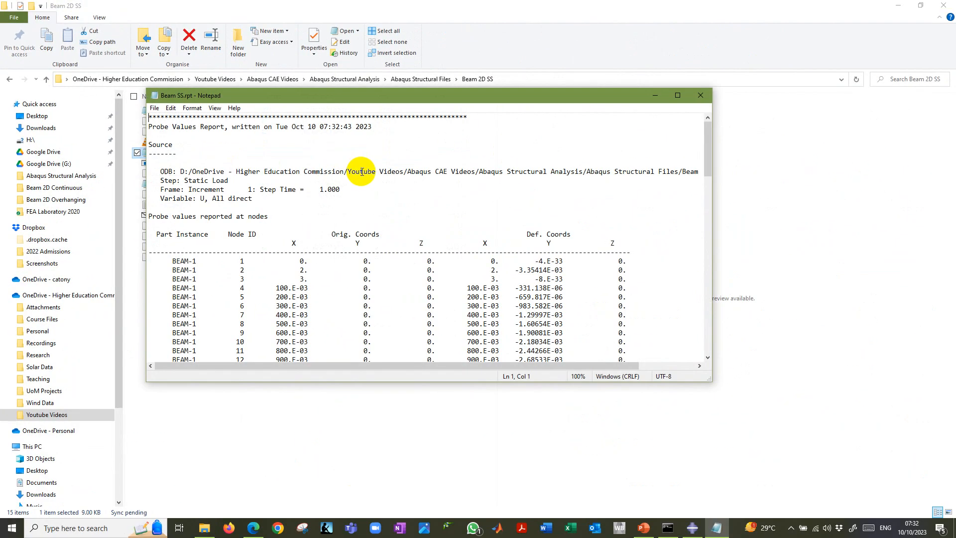
{"action": "left_click", "coordinate": [686, 99]}
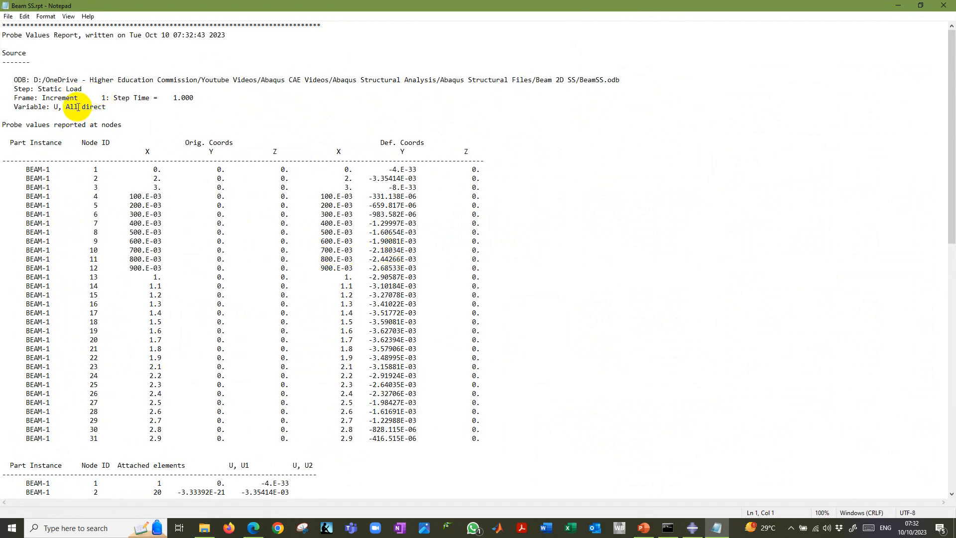
{"action": "left_click_drag", "start_coordinate": [12, 106], "coordinate": [77, 117]}
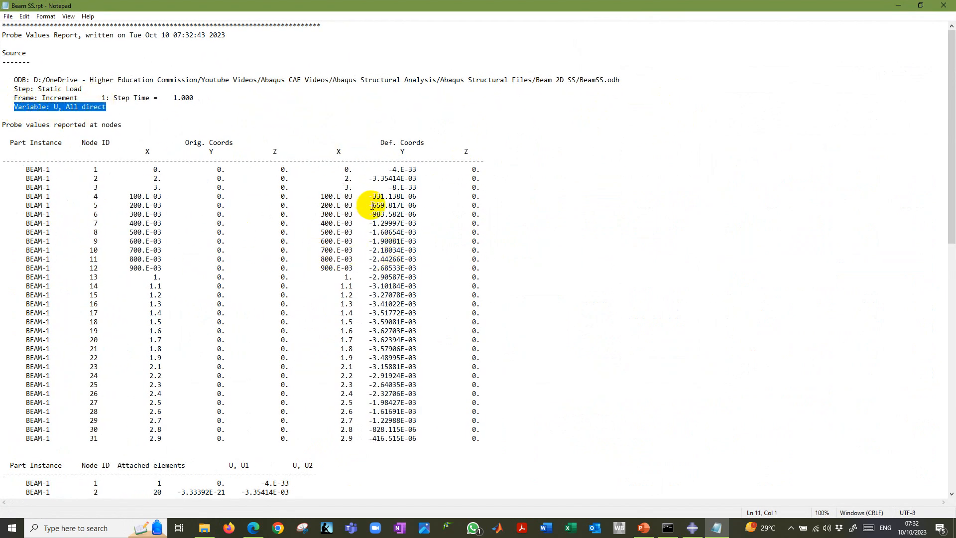
{"action": "scroll", "coordinate": [358, 317], "scroll_direction": "down", "scroll_amount": 10}
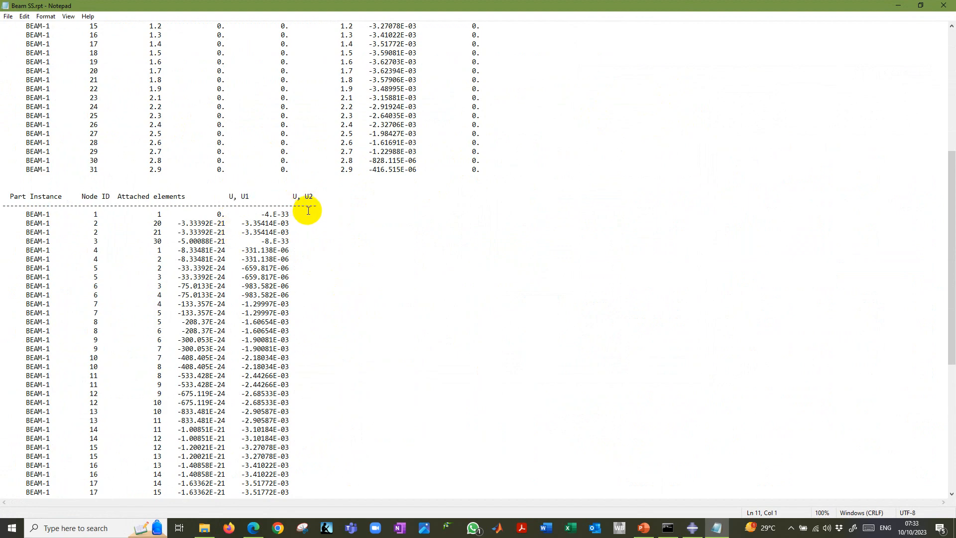
{"action": "scroll", "coordinate": [298, 294], "scroll_direction": "down", "scroll_amount": 10}
{"action": "scroll", "coordinate": [331, 302], "scroll_direction": "up", "scroll_amount": 20}
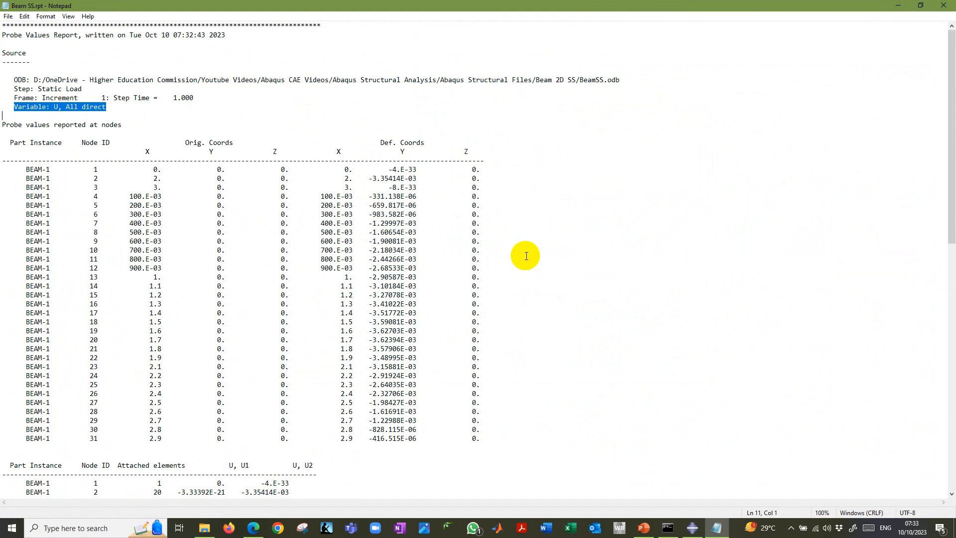
Switch to Abaqus/CAE and plot reaction force RF on the beam, viewing components RF1 and RF2 before returning to Magnitude.
{"action": "key", "text": "alt+Tab"}
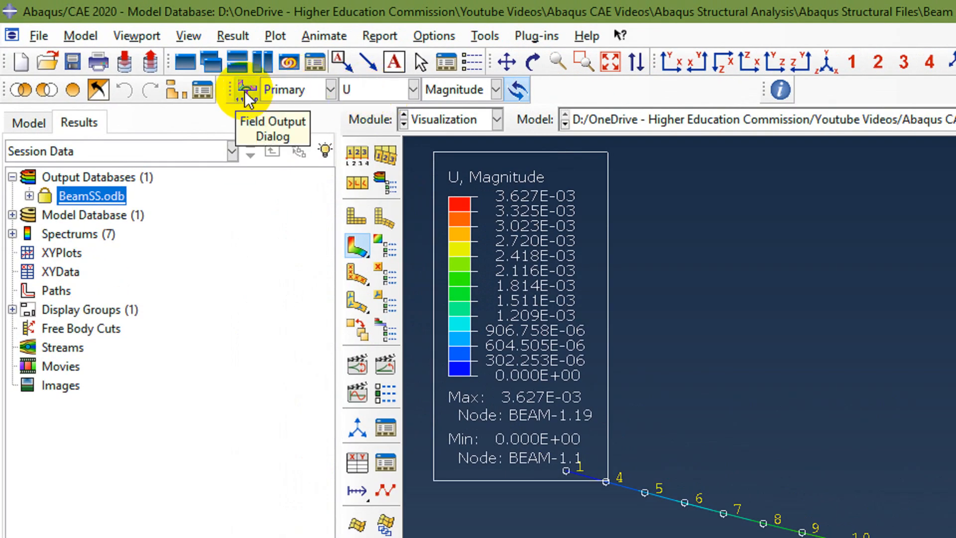
{"action": "left_click", "coordinate": [404, 90]}
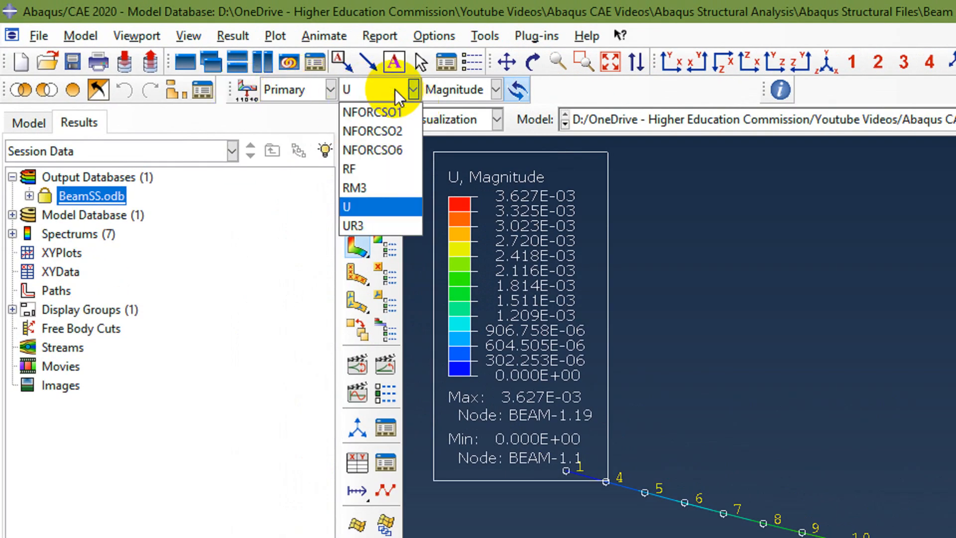
{"action": "left_click", "coordinate": [370, 168]}
{"action": "left_click", "coordinate": [447, 96]}
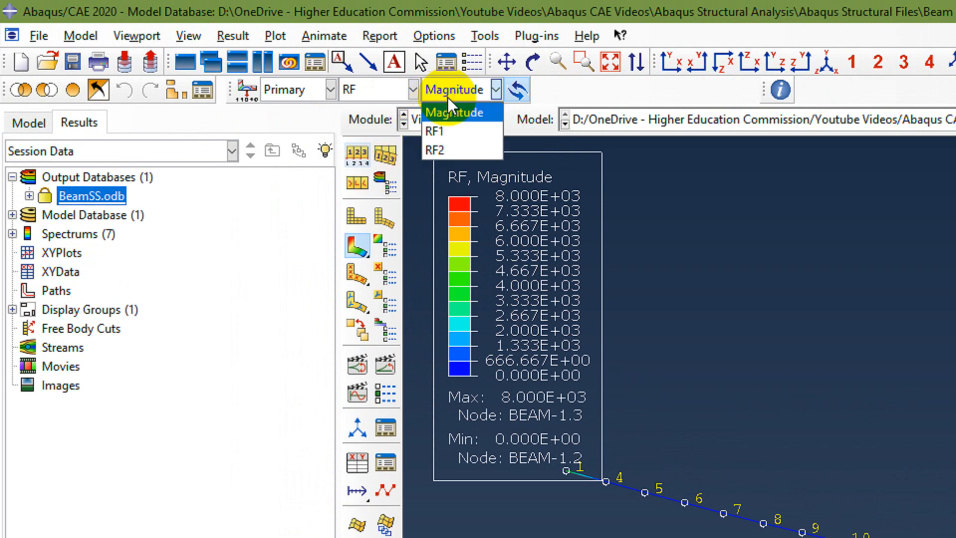
{"action": "left_click", "coordinate": [447, 129]}
{"action": "left_click", "coordinate": [450, 87]}
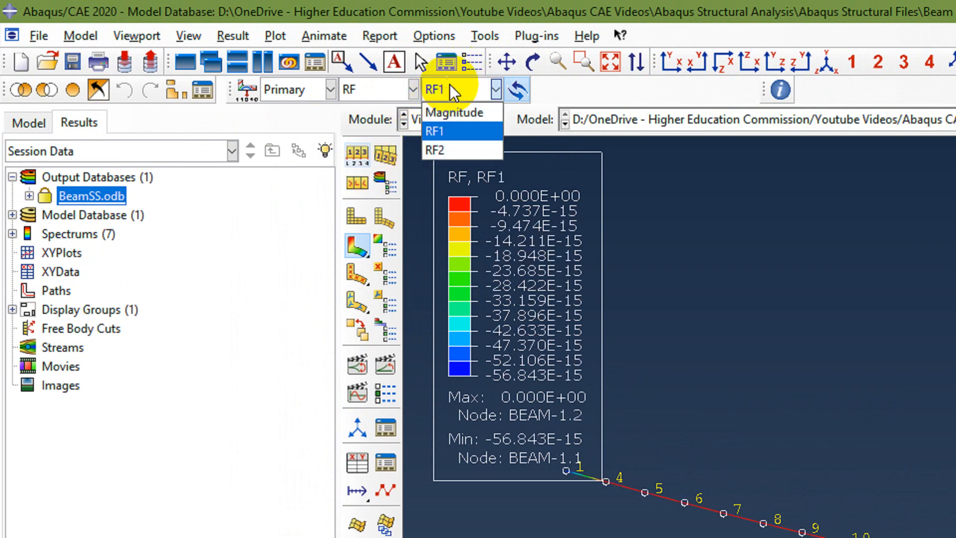
{"action": "left_click", "coordinate": [451, 150]}
{"action": "left_click", "coordinate": [474, 92]}
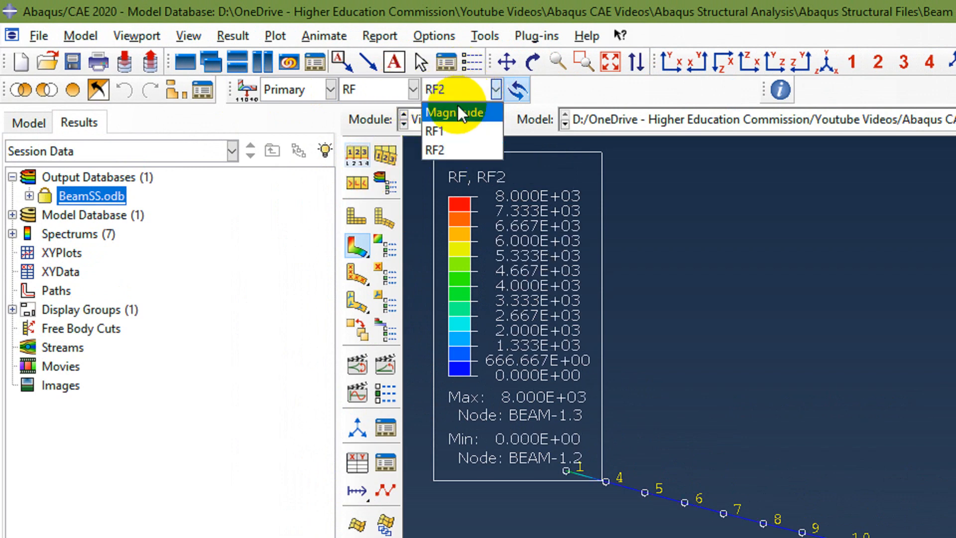
{"action": "left_click", "coordinate": [458, 112]}
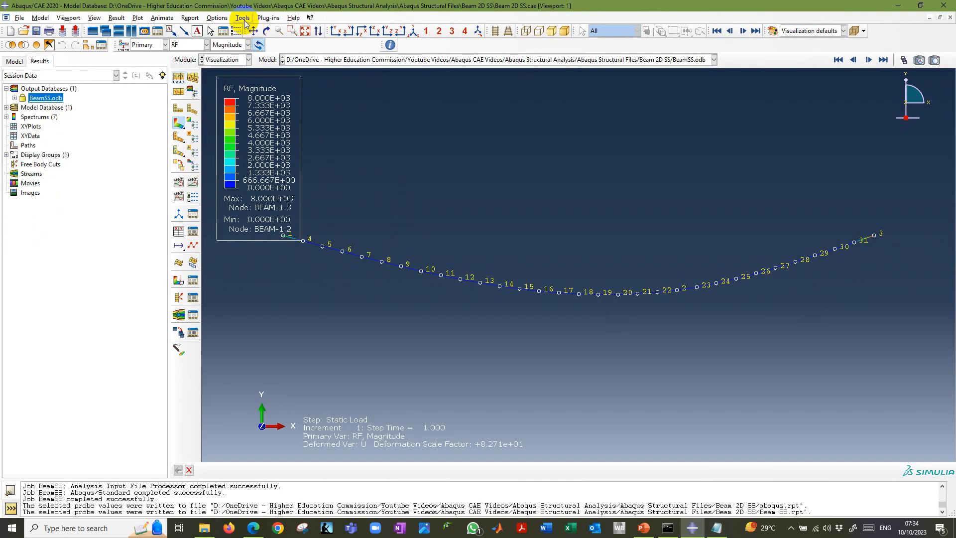
{"action": "left_click", "coordinate": [485, 35]}
{"action": "left_click", "coordinate": [257, 178]}
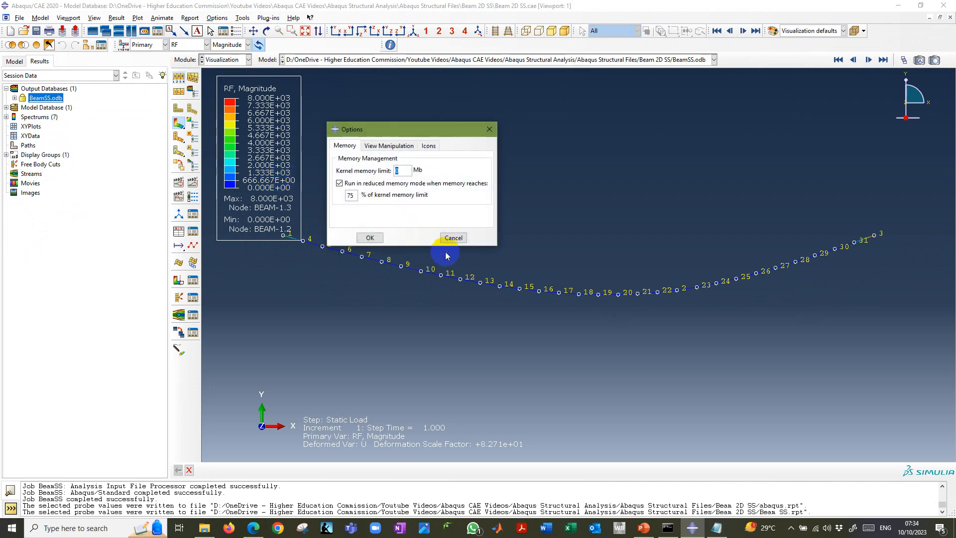
{"action": "left_click", "coordinate": [452, 238]}
Start a Probe Values query for the RF output and close the Query dialog behind it.
{"action": "left_click", "coordinate": [243, 17]}
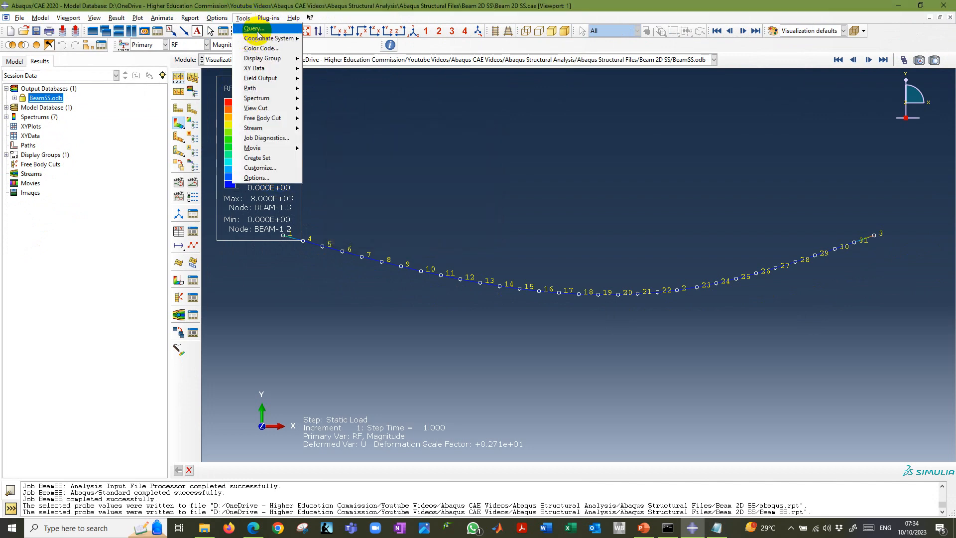
{"action": "left_click", "coordinate": [256, 34]}
{"action": "left_click", "coordinate": [442, 364]}
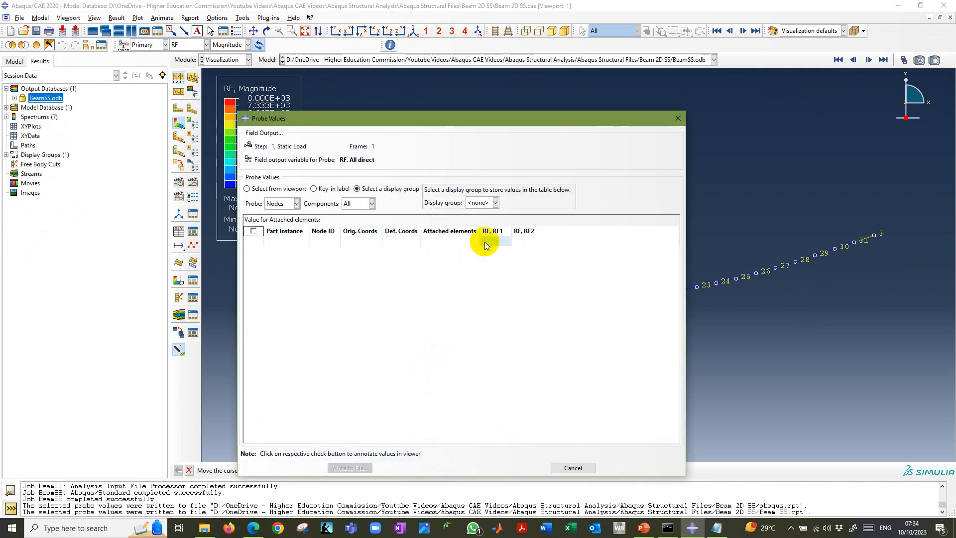
{"action": "left_click_drag", "start_coordinate": [440, 122], "coordinate": [481, 323]}
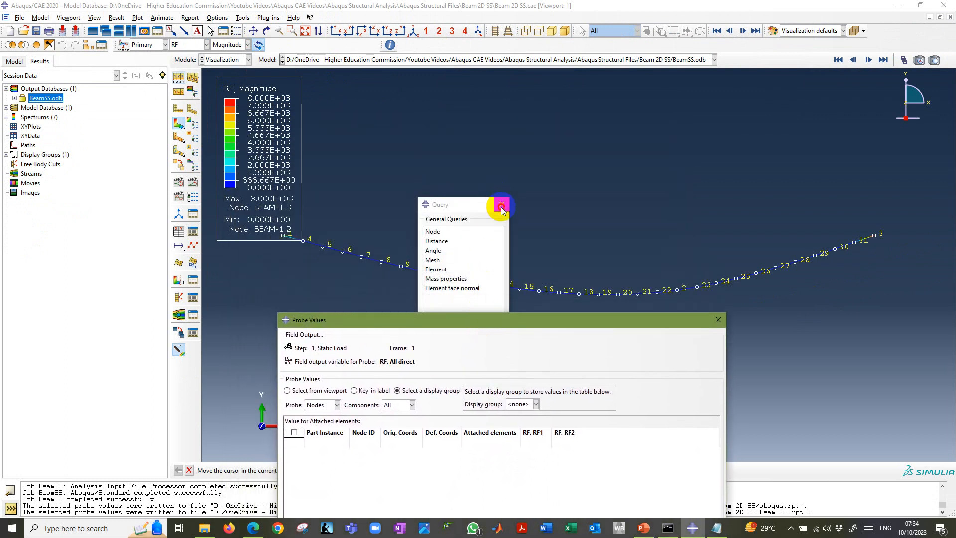
{"action": "left_click", "coordinate": [503, 204]}
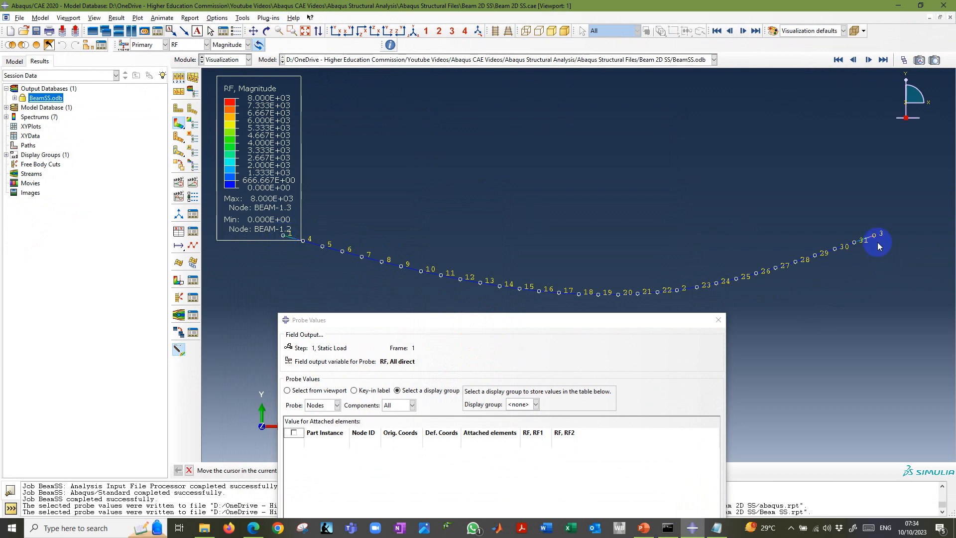
{"action": "left_click_drag", "start_coordinate": [588, 321], "coordinate": [602, 109]}
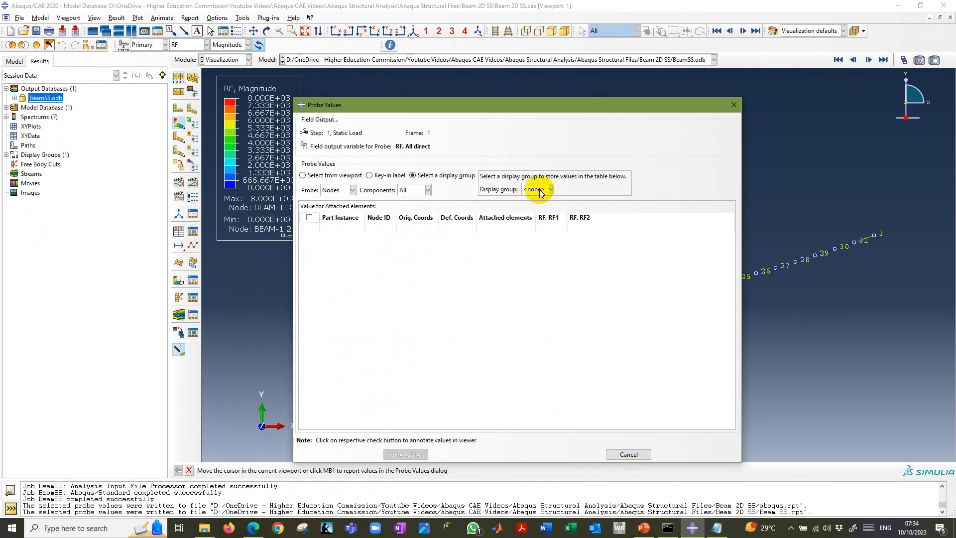
Probe the reaction forces at nodes 1 and 3 of BEAM-1 by keying in their node labels.
{"action": "left_click", "coordinate": [371, 176]}
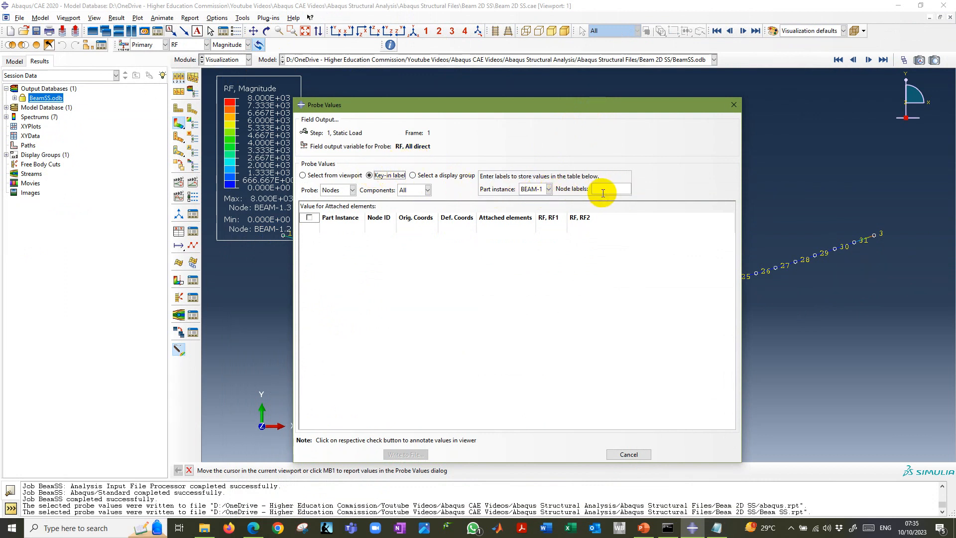
{"action": "type", "text": "1"}
{"action": "key", "text": "Return"}
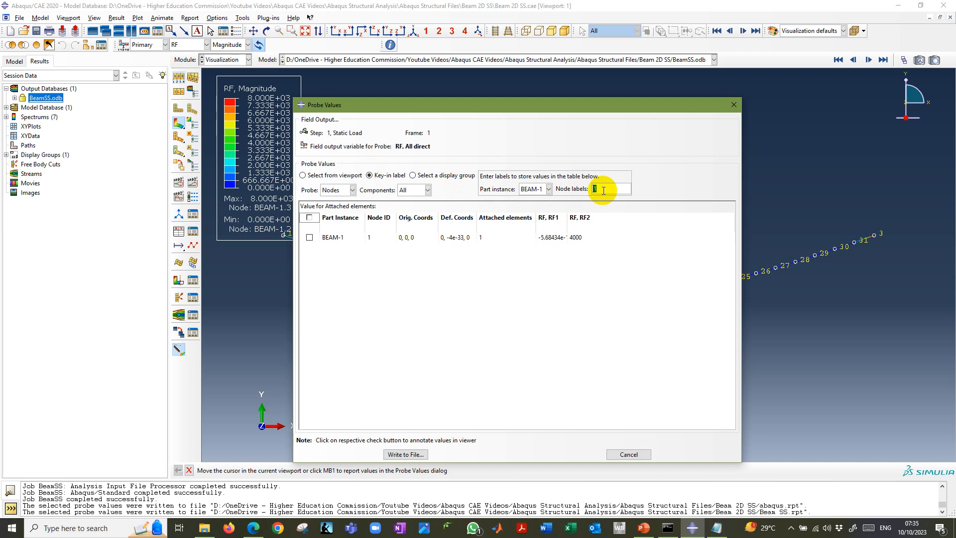
{"action": "type", "text": "3"}
{"action": "key", "text": "Return"}
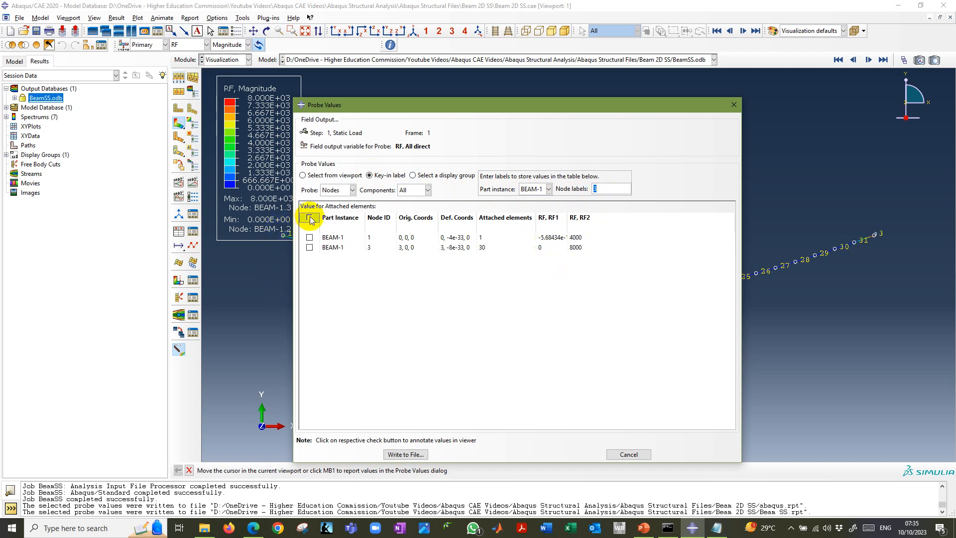
Annotate both probed nodes in the viewport and widen the RF1 column to show node 1's full value.
{"action": "left_click_drag", "start_coordinate": [529, 109], "coordinate": [460, 294]}
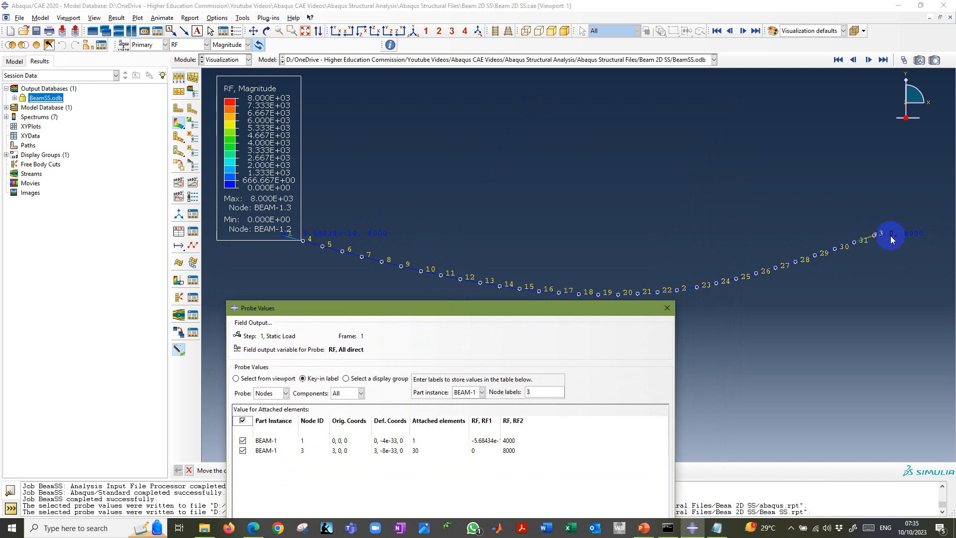
{"action": "left_click_drag", "start_coordinate": [535, 313], "coordinate": [731, 106]}
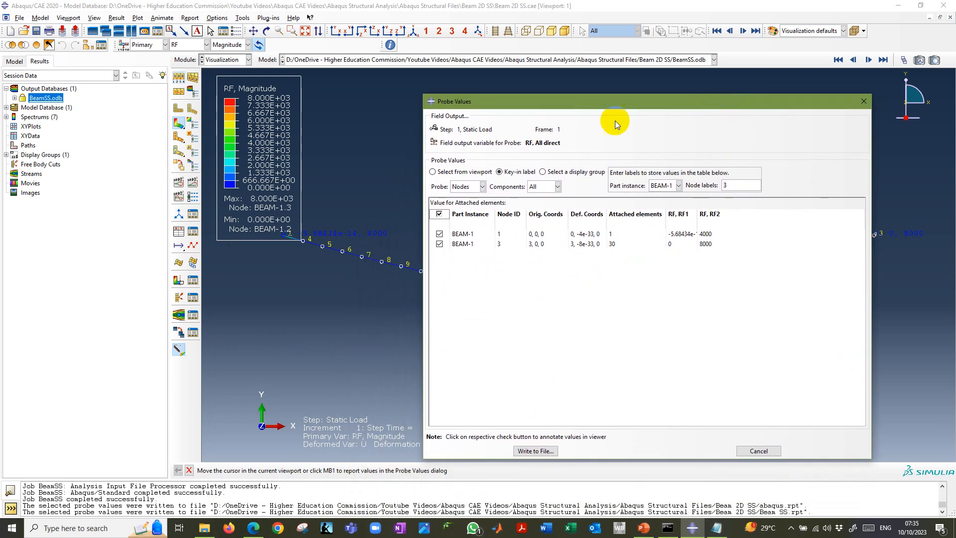
{"action": "left_click", "coordinate": [710, 213]}
{"action": "left_click_drag", "start_coordinate": [717, 209], "coordinate": [721, 210]}
{"action": "left_click", "coordinate": [686, 238]}
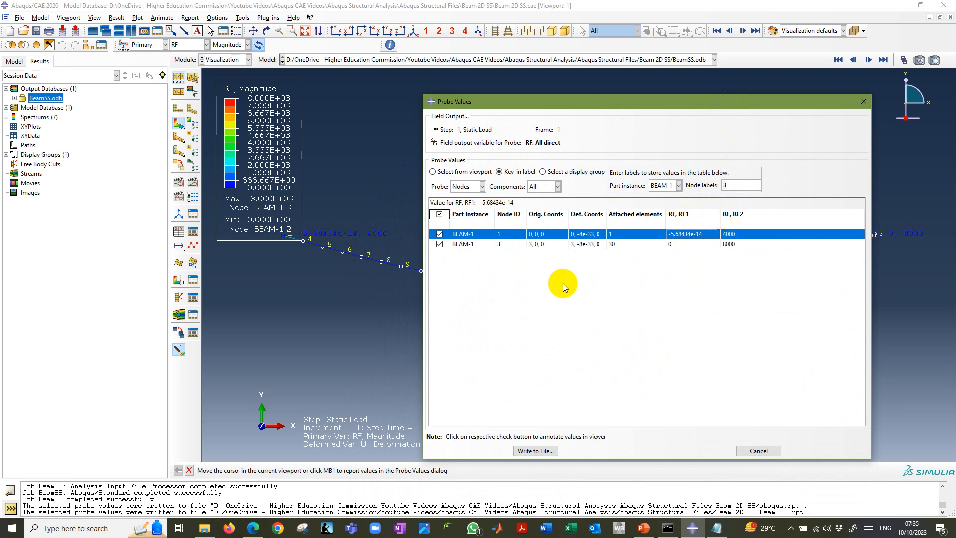
Probe all nodes of display group All, writing the existing probe values of nodes 1 and 3 to file first.
{"action": "left_click", "coordinate": [546, 173]}
{"action": "left_click", "coordinate": [681, 185]}
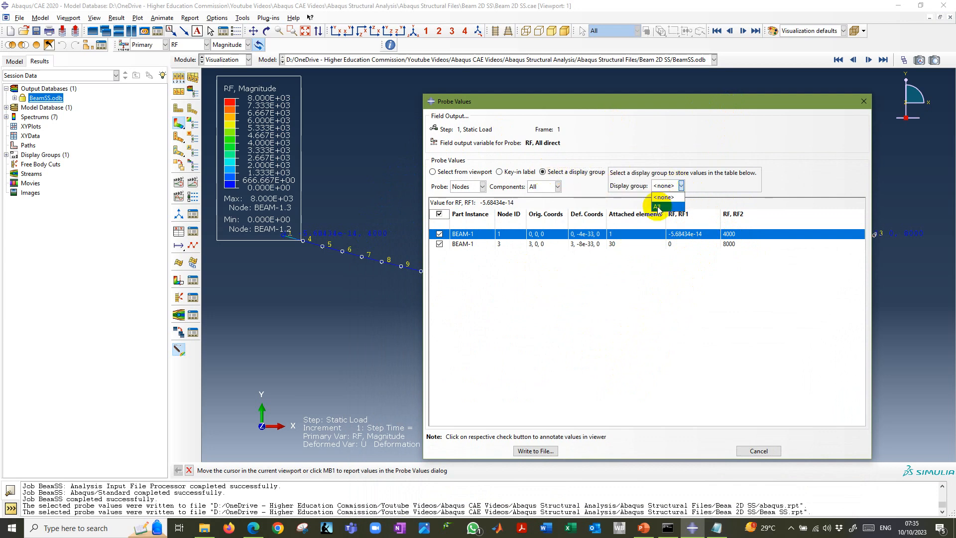
{"action": "left_click", "coordinate": [658, 207]}
{"action": "left_click", "coordinate": [577, 302]}
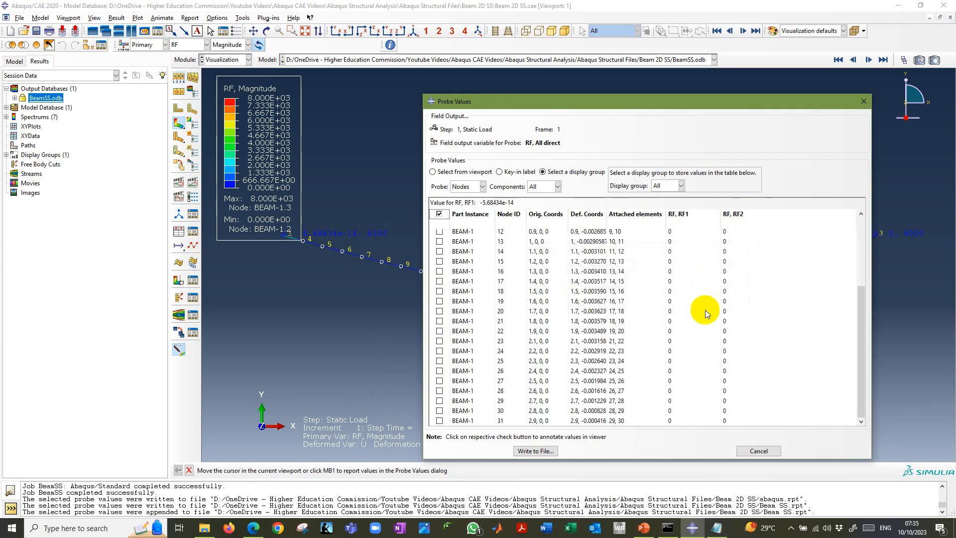
Review the RF1 and RF2 values of all nodes and append them to Beam SS.rpt with 6 significant digits in Engineering format.
{"action": "scroll", "coordinate": [709, 309], "scroll_direction": "up", "scroll_amount": 4}
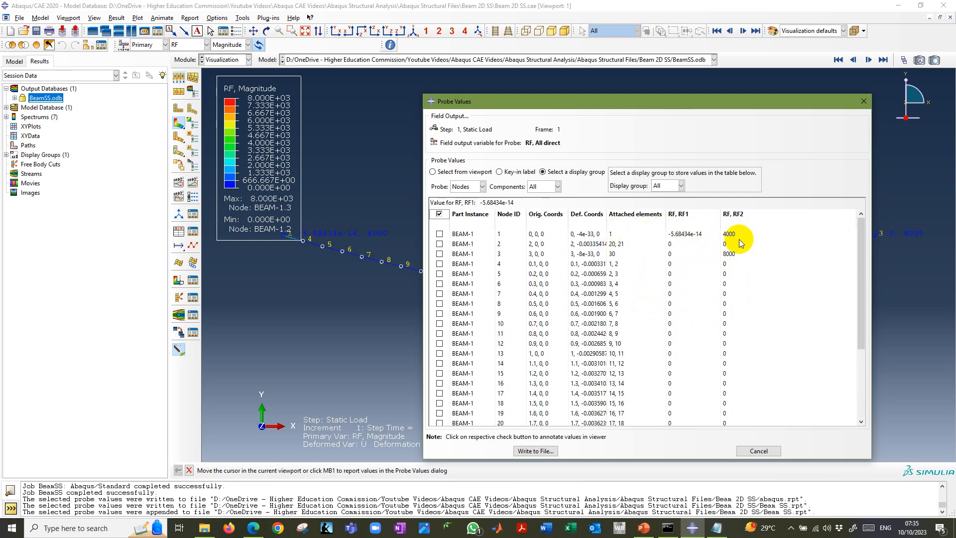
{"action": "scroll", "coordinate": [730, 238], "scroll_direction": "down", "scroll_amount": 4}
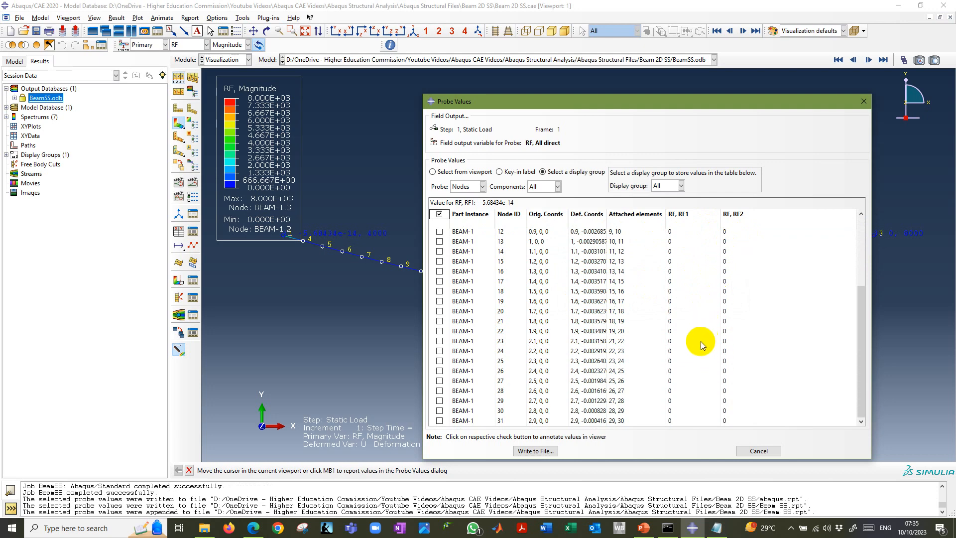
{"action": "scroll", "coordinate": [670, 316], "scroll_direction": "up", "scroll_amount": 4}
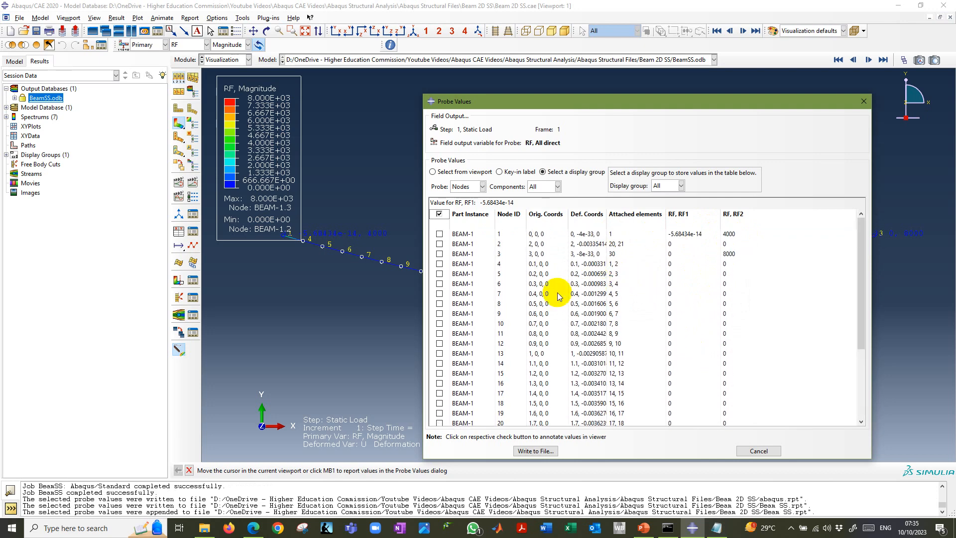
{"action": "left_click", "coordinate": [535, 451]}
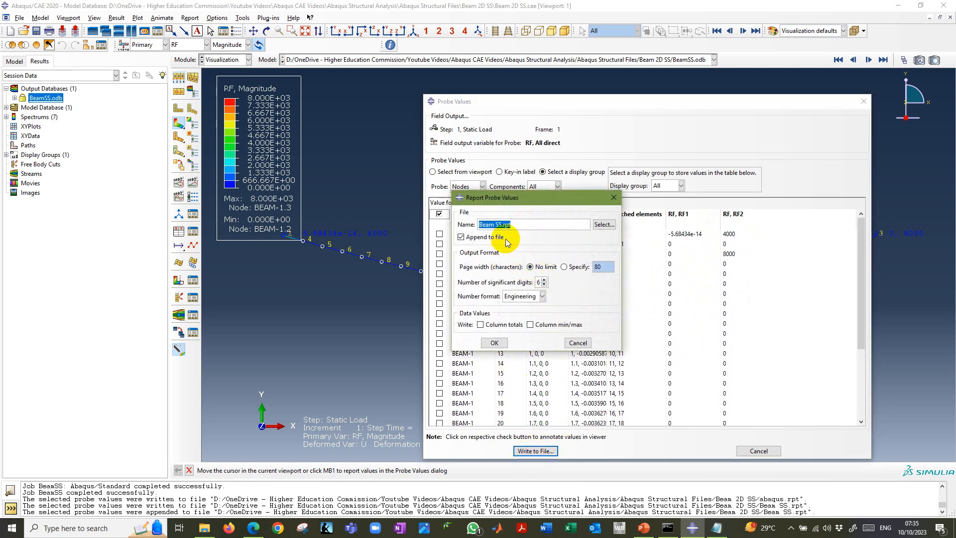
{"action": "left_click", "coordinate": [493, 344]}
Put away the outdated Notepad copy of the report, switch to File Explorer, and reopen Beam SS.rpt in a maximized window.
{"action": "left_click", "coordinate": [717, 528]}
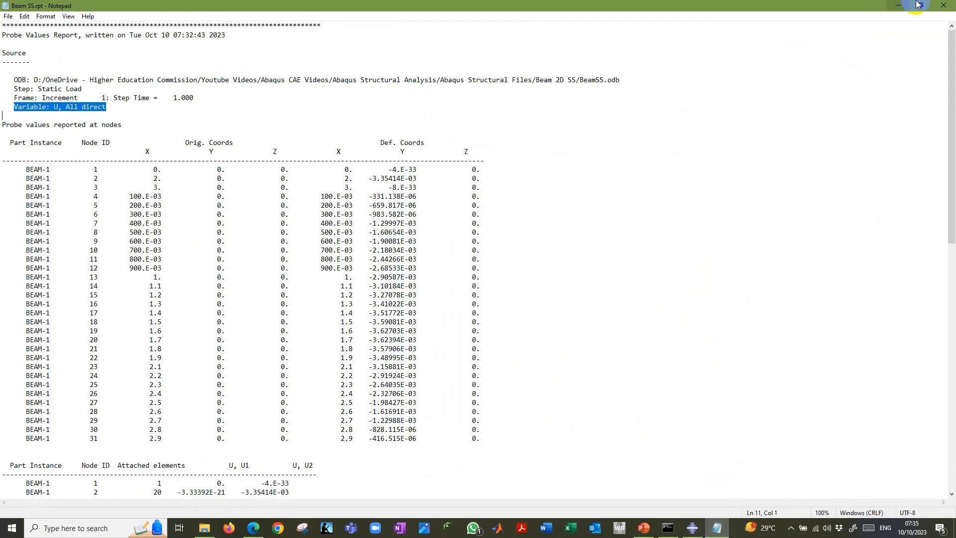
{"action": "left_click", "coordinate": [900, 5]}
{"action": "left_click", "coordinate": [205, 527]}
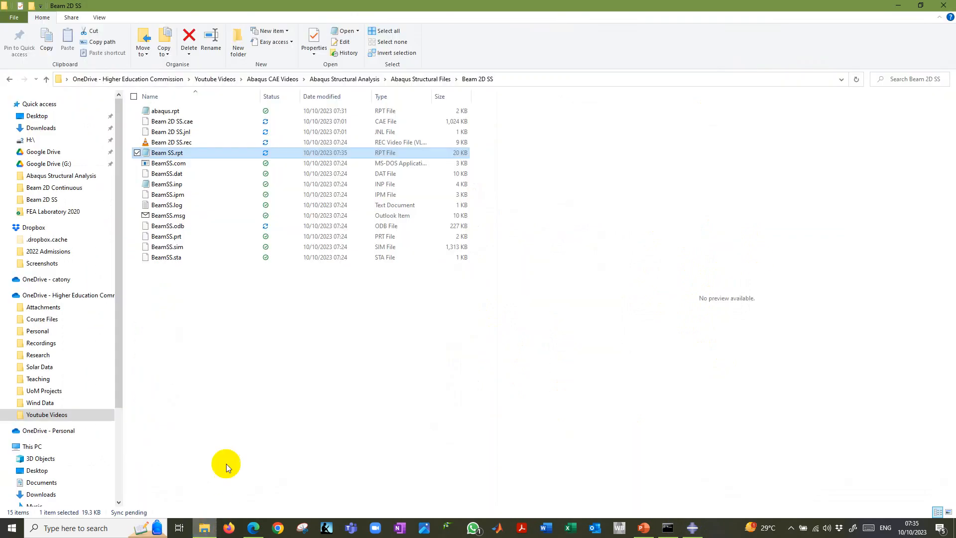
{"action": "double_click", "coordinate": [149, 153]}
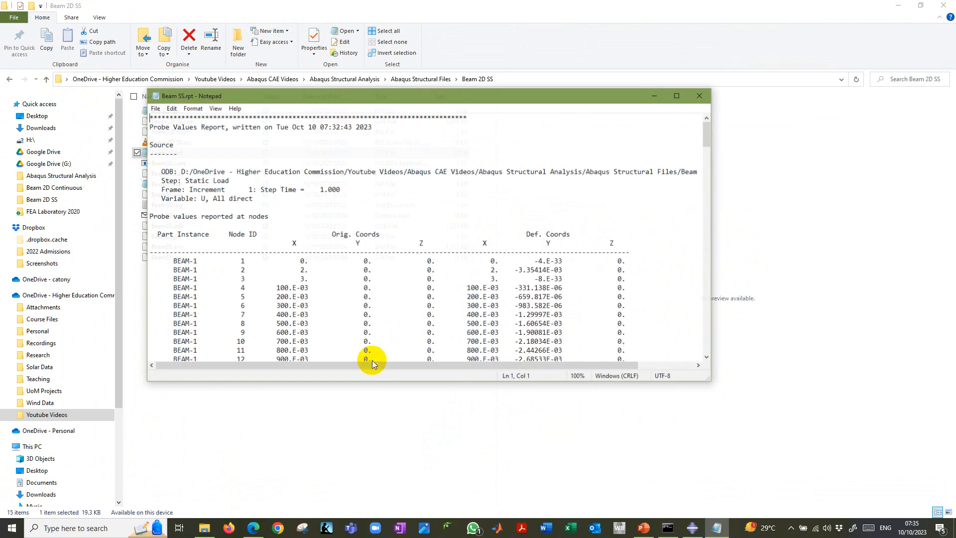
{"action": "scroll", "coordinate": [394, 319], "scroll_direction": "down", "scroll_amount": 10}
{"action": "left_click", "coordinate": [675, 97]}
Examine the appended RF probe reports and the RF1 and RF2 rows of nodes 1 to 3, close Notepad and switch to PowerPoint.
{"action": "scroll", "coordinate": [463, 305], "scroll_direction": "down", "scroll_amount": 12}
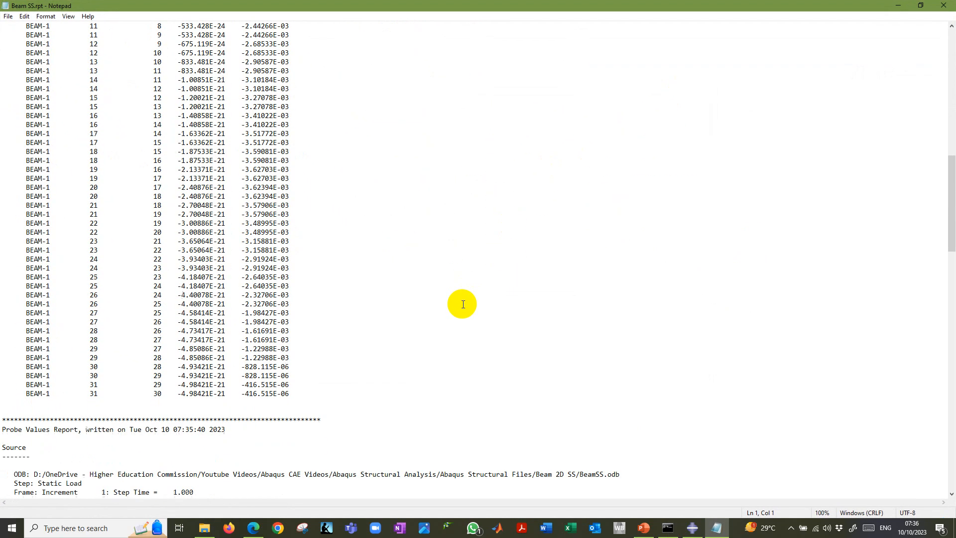
{"action": "scroll", "coordinate": [464, 304], "scroll_direction": "down", "scroll_amount": 11}
{"action": "left_click_drag", "start_coordinate": [43, 232], "coordinate": [113, 240]}
{"action": "scroll", "coordinate": [243, 357], "scroll_direction": "down", "scroll_amount": 12}
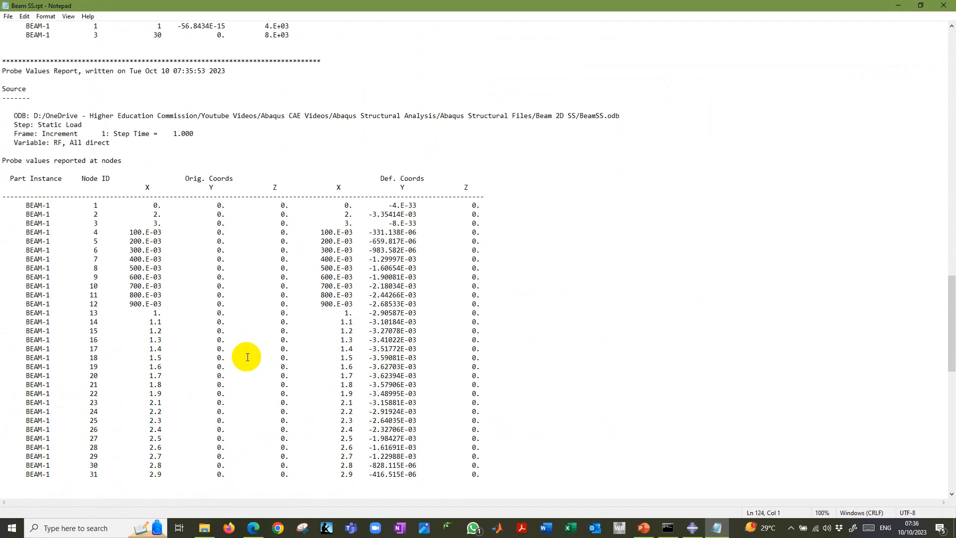
{"action": "scroll", "coordinate": [247, 357], "scroll_direction": "down", "scroll_amount": 19}
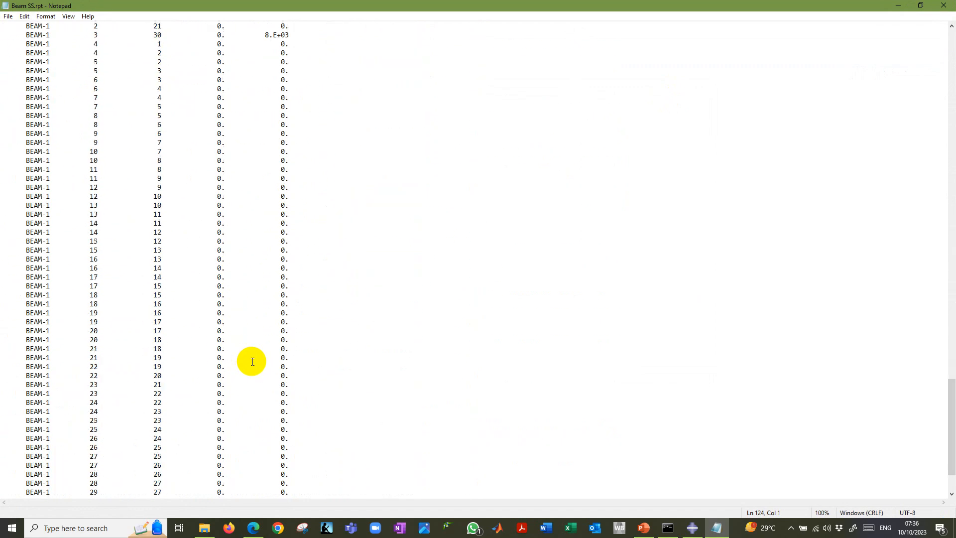
{"action": "scroll", "coordinate": [252, 361], "scroll_direction": "up", "scroll_amount": 13}
{"action": "scroll", "coordinate": [239, 398], "scroll_direction": "down", "scroll_amount": 1}
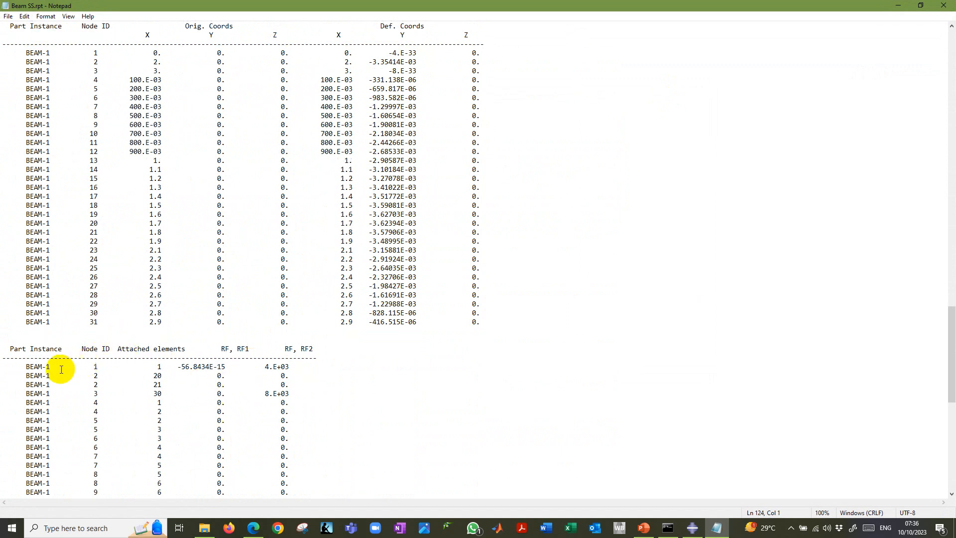
{"action": "left_click_drag", "start_coordinate": [4, 367], "coordinate": [294, 394]}
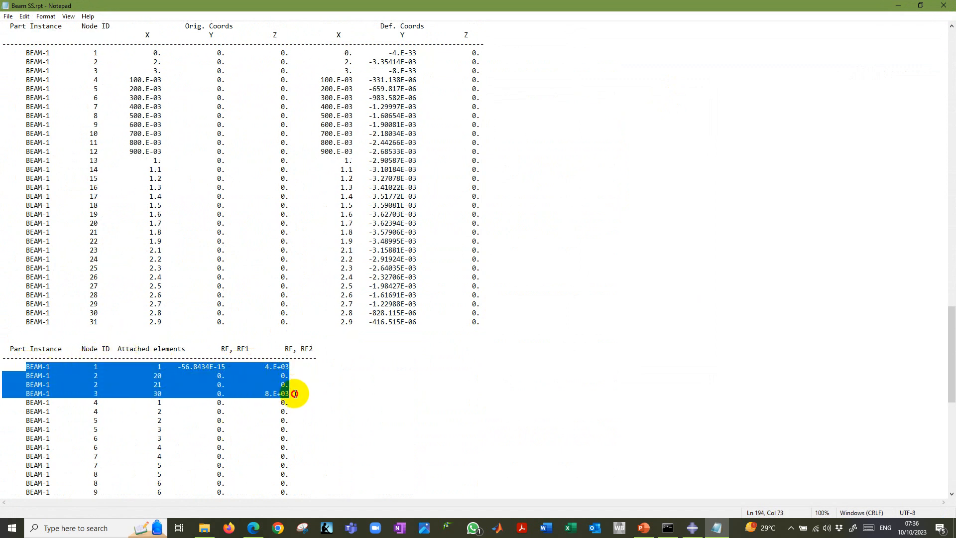
{"action": "left_click", "coordinate": [157, 367]}
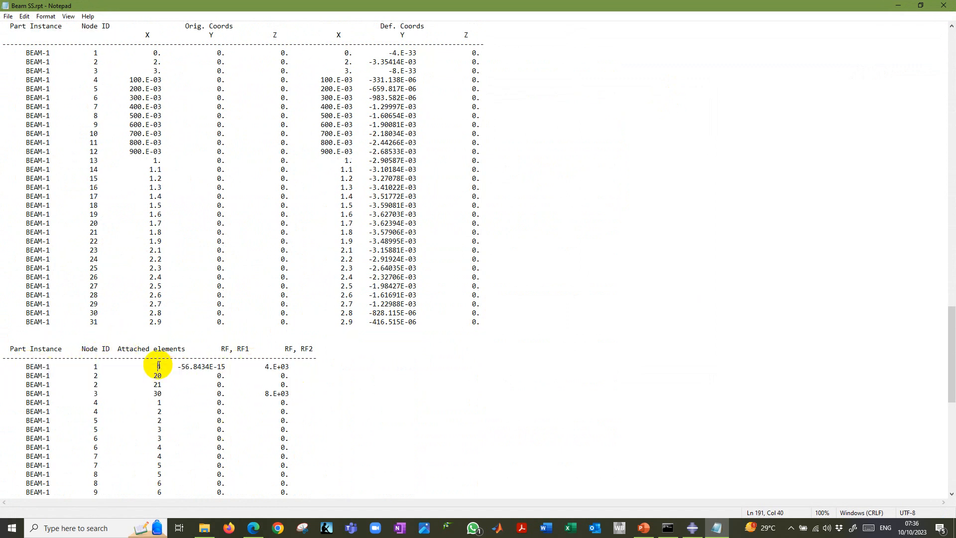
{"action": "left_click", "coordinate": [94, 365]}
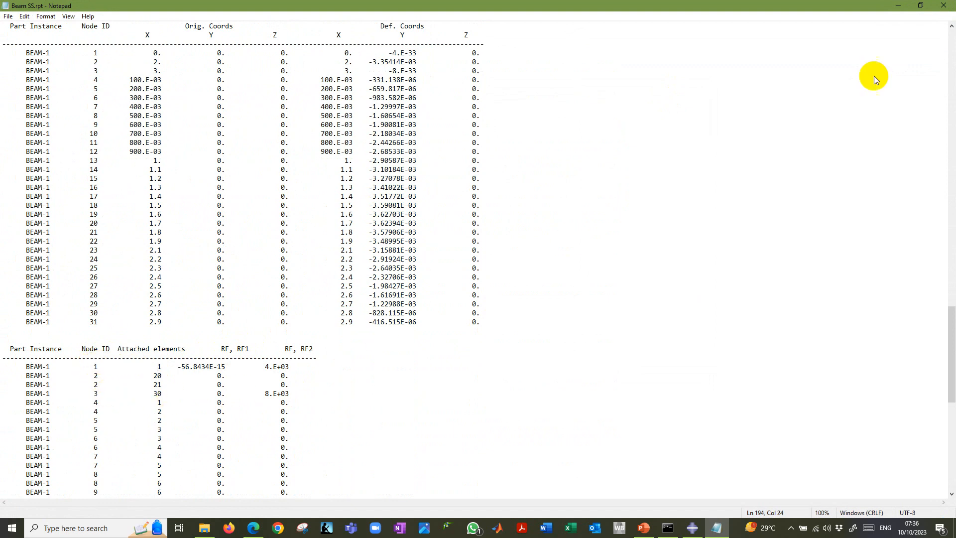
{"action": "left_click", "coordinate": [944, 5]}
{"action": "key", "text": "alt+Tab"}
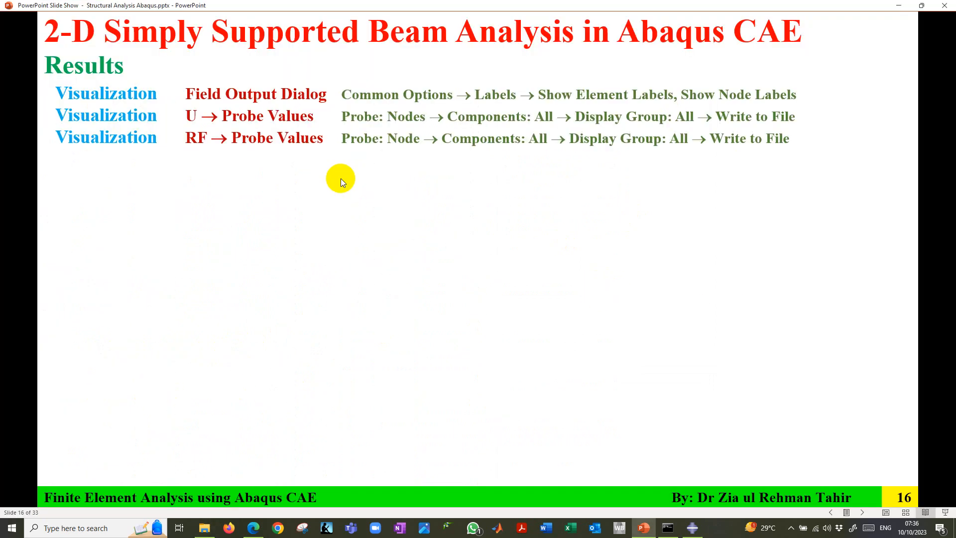
Reveal the Create Path instructions on the slide, switch to Abaqus/CAE and look through the path commands.
{"action": "left_click", "coordinate": [341, 178]}
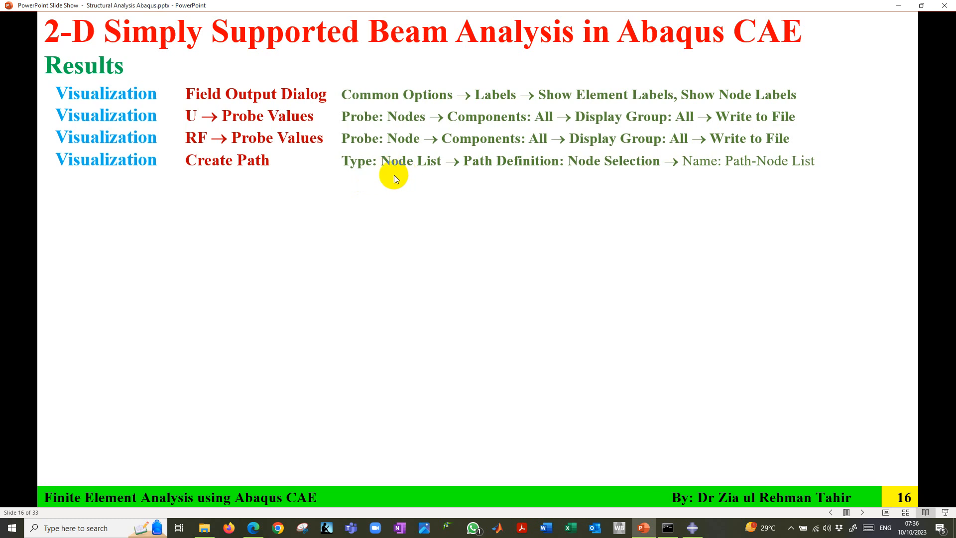
{"action": "key", "text": "alt+Tab"}
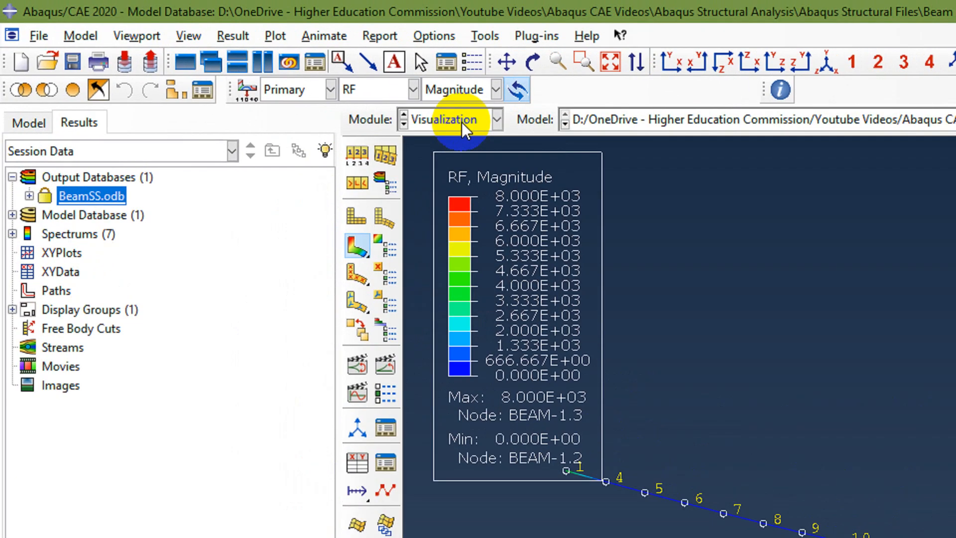
{"action": "left_click", "coordinate": [231, 60]}
{"action": "left_click", "coordinate": [445, 312]}
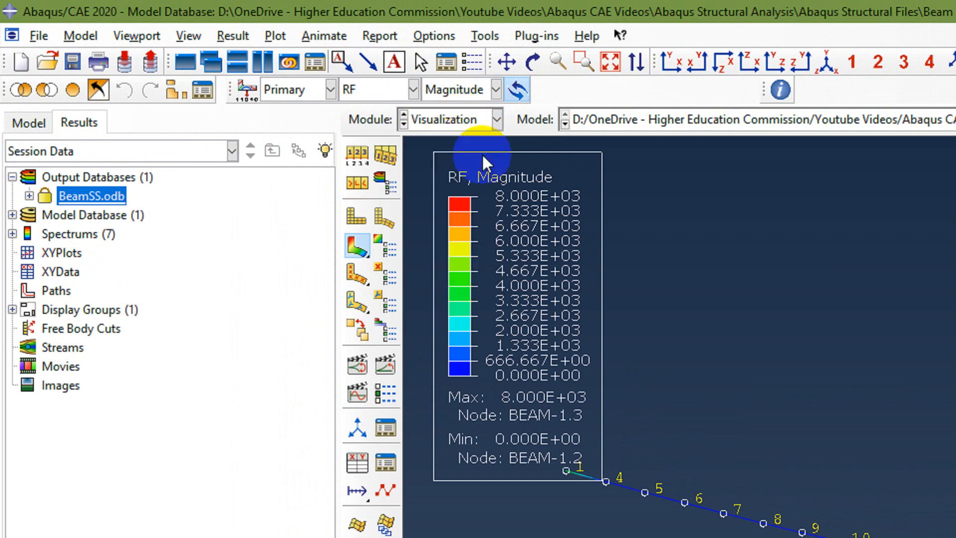
{"action": "left_click", "coordinate": [485, 37]}
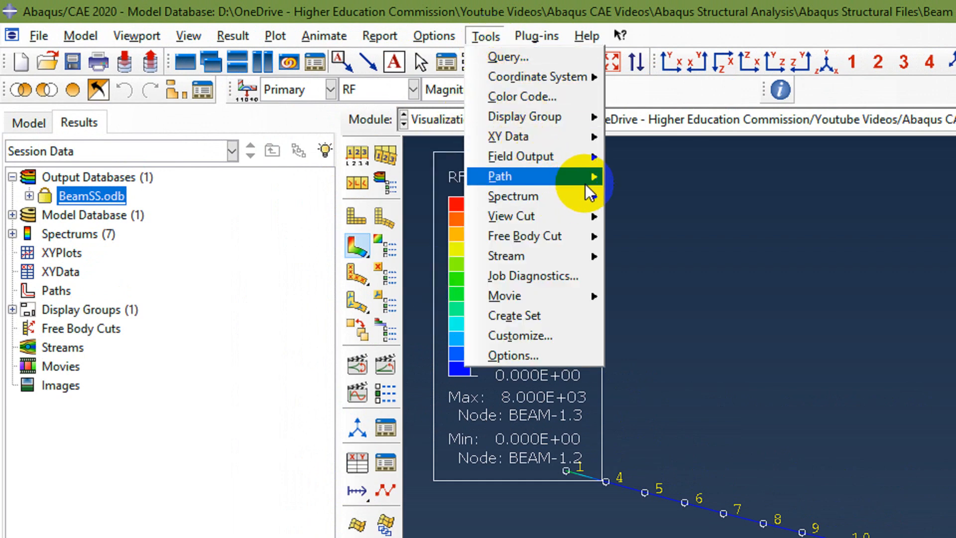
{"action": "mouse_move", "coordinate": [589, 179]}
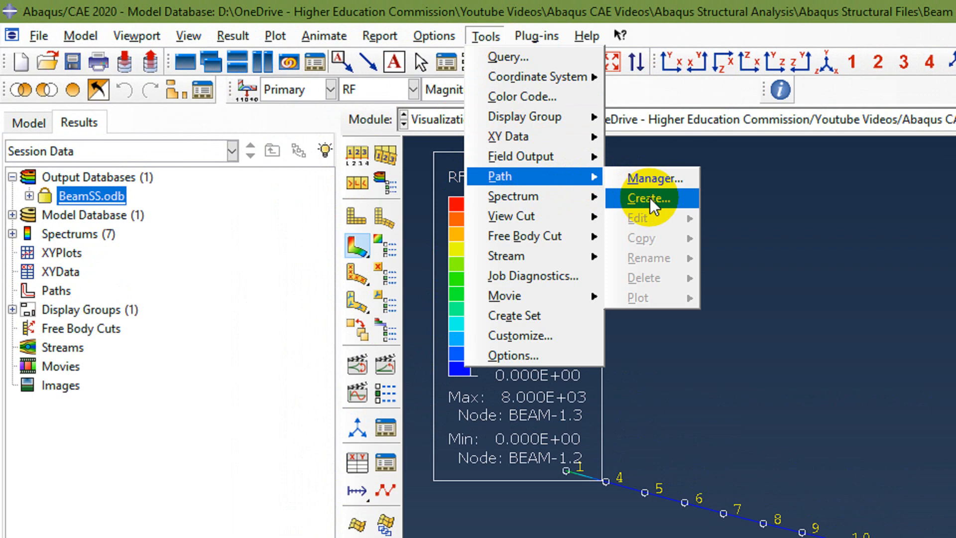
{"action": "left_click", "coordinate": [294, 184]}
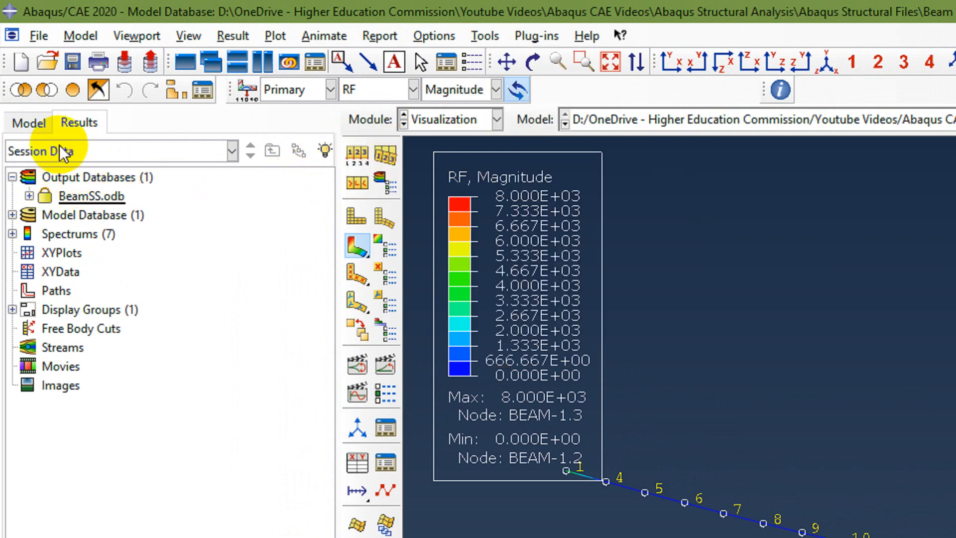
Start a new path of type Node list named Path Node List 1.
{"action": "left_click", "coordinate": [58, 294]}
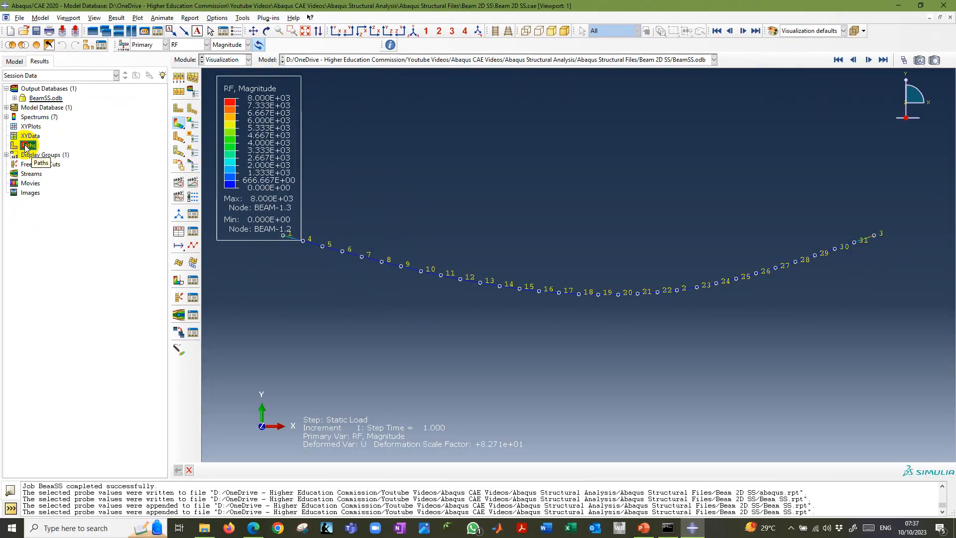
{"action": "double_click", "coordinate": [61, 297]}
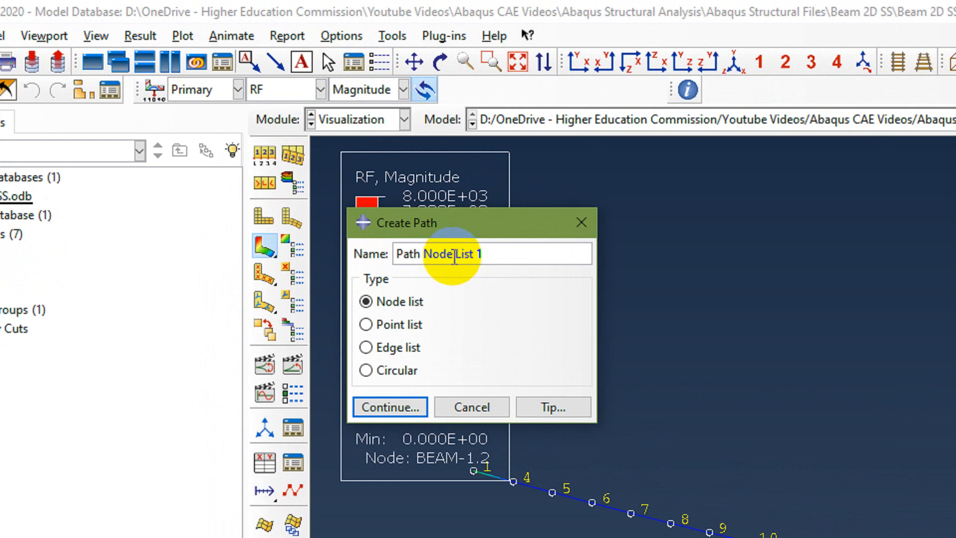
{"action": "triple_click", "coordinate": [454, 255]}
{"action": "key", "text": "ctrl+c"}
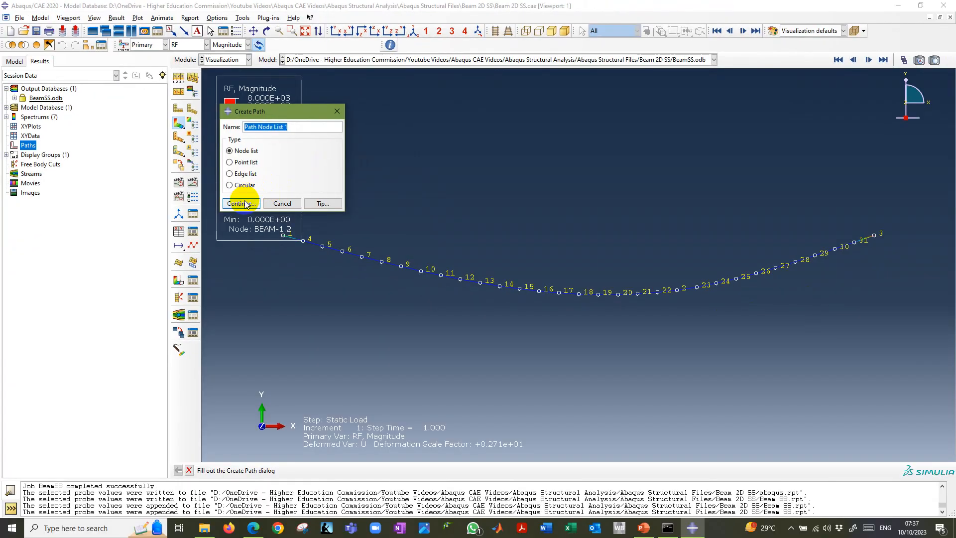
{"action": "left_click", "coordinate": [251, 217]}
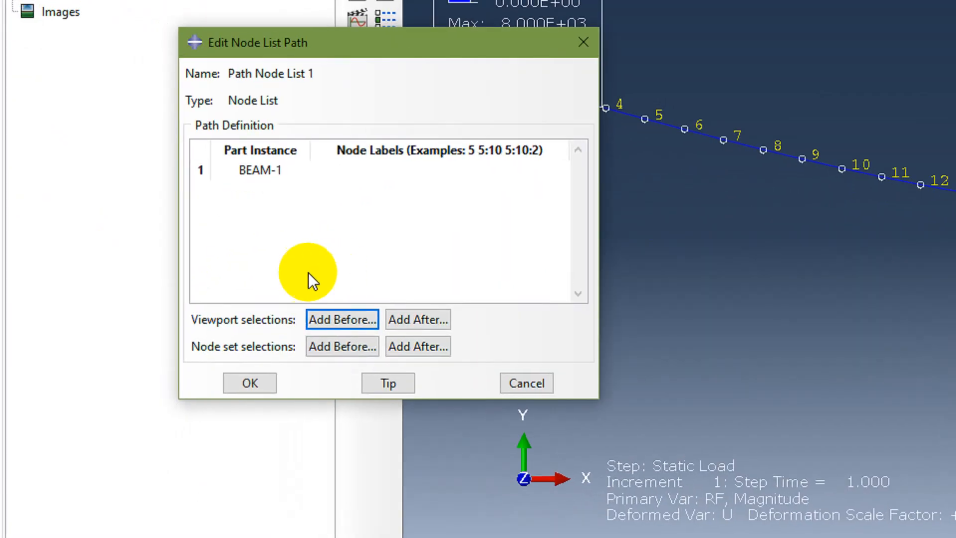
Pick nodes 1, 2 and 3 for the path, rewrite its node labels as 1,2,3, and save and select the path.
{"action": "left_click", "coordinate": [340, 322]}
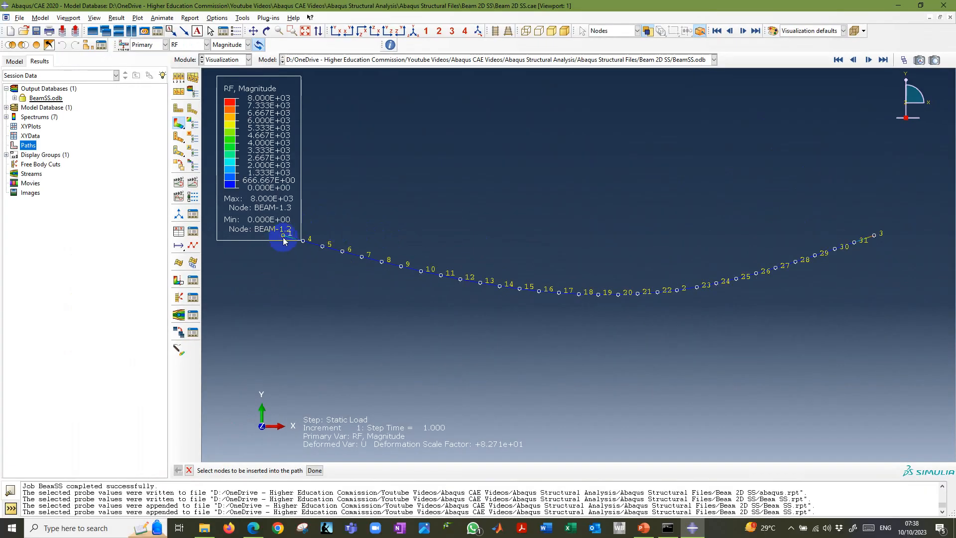
{"action": "left_click", "coordinate": [678, 290]}
{"action": "left_click", "coordinate": [876, 236]}
{"action": "left_click", "coordinate": [315, 471]}
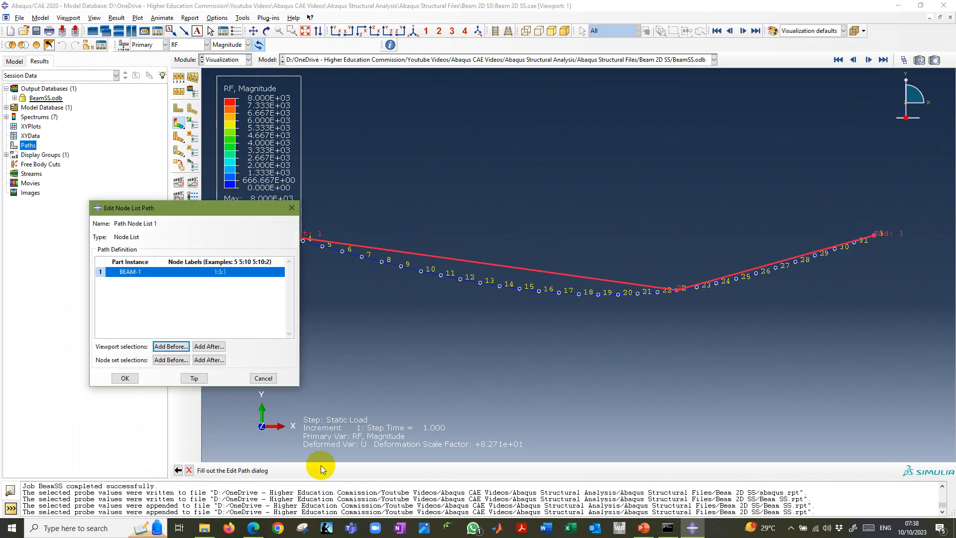
{"action": "double_click", "coordinate": [215, 271]}
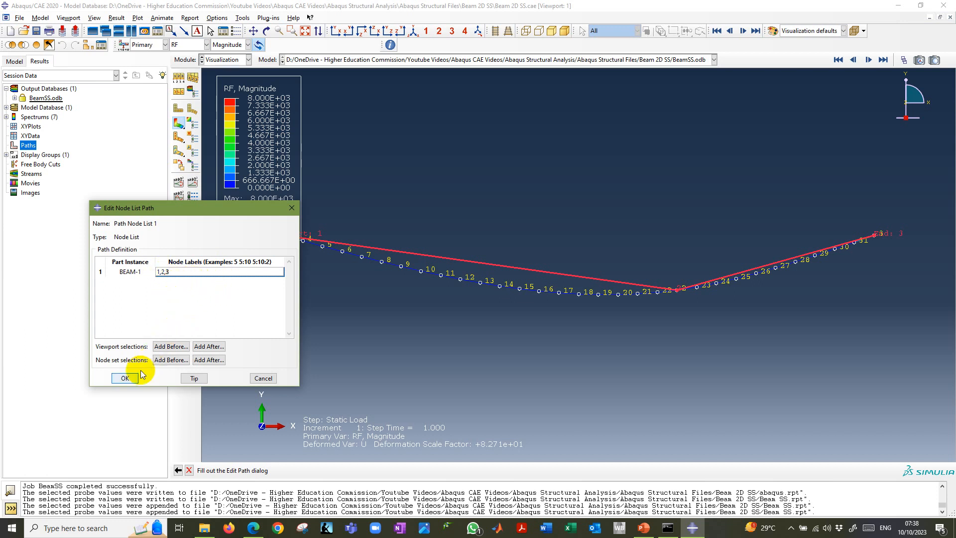
{"action": "left_click", "coordinate": [125, 378]}
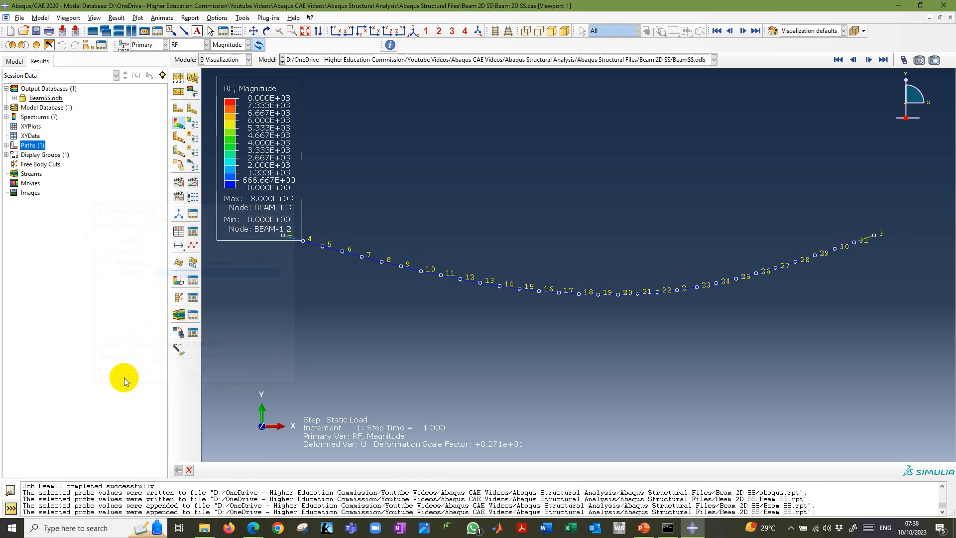
{"action": "left_click", "coordinate": [5, 145]}
{"action": "left_click", "coordinate": [44, 155]}
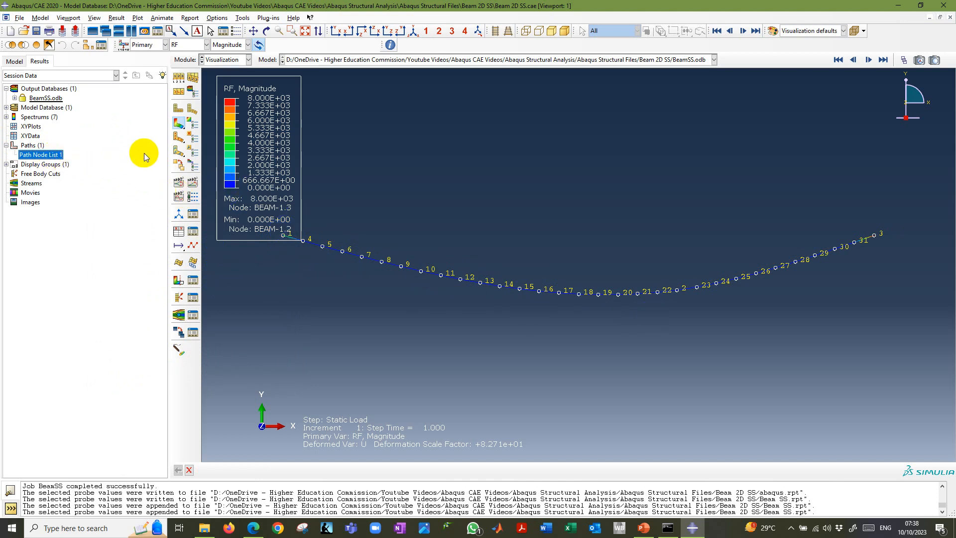
Start a second path of type Node list named Path Node List 2.
{"action": "double_click", "coordinate": [29, 145]}
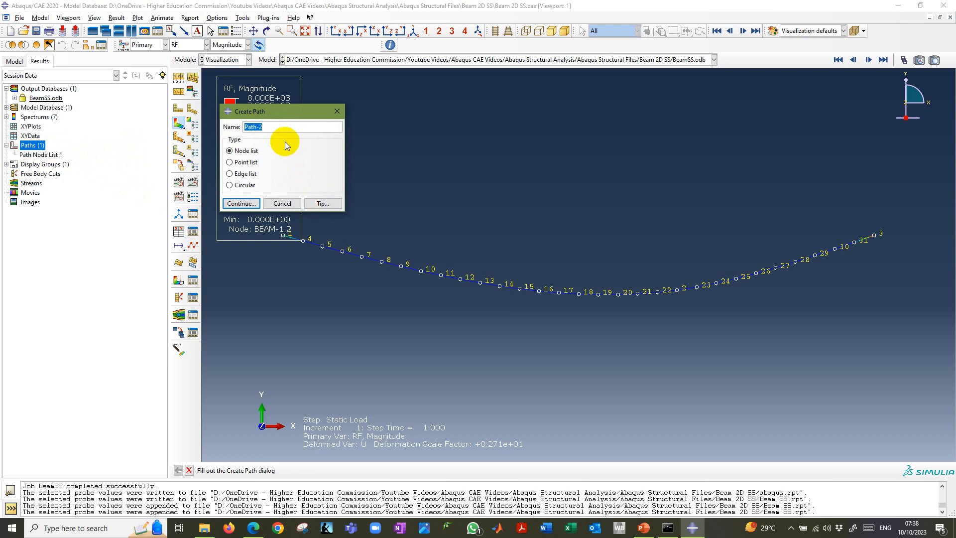
{"action": "key", "text": "ctrl+v"}
{"action": "left_click", "coordinate": [241, 204]}
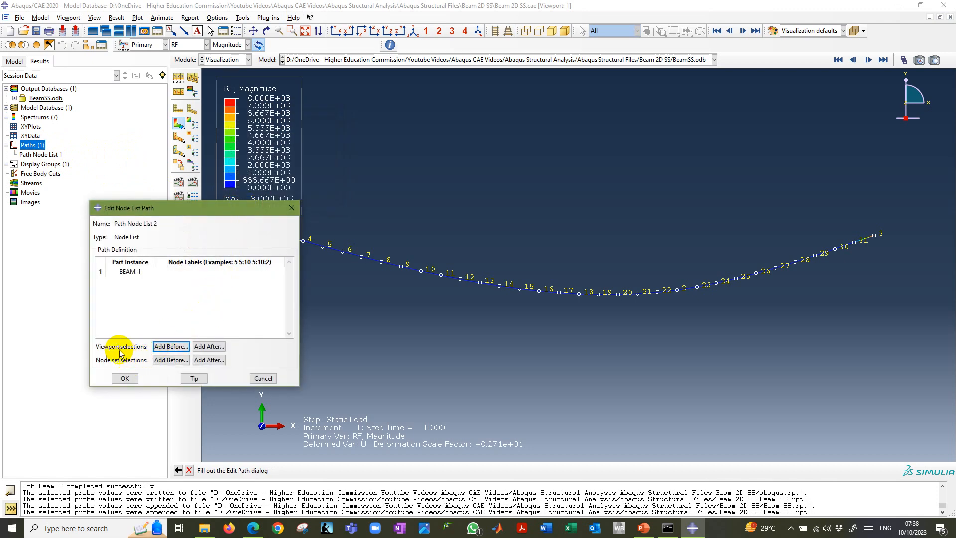
Pick every beam node in order along the span, 1, 4 to 22, 2, 23 to 31 and 3, and save the path.
{"action": "left_click", "coordinate": [162, 348]}
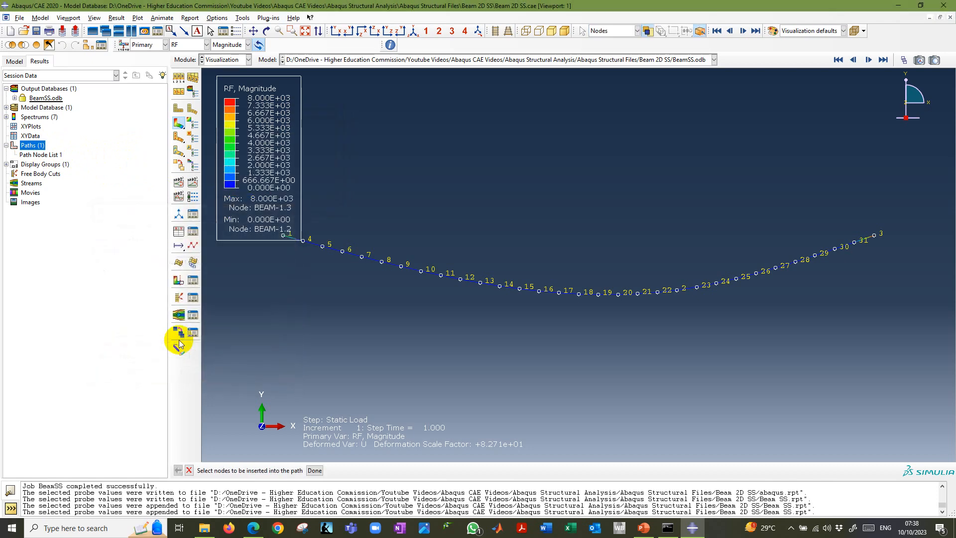
{"action": "left_click", "coordinate": [283, 236]}
{"action": "left_click", "coordinate": [302, 241]}
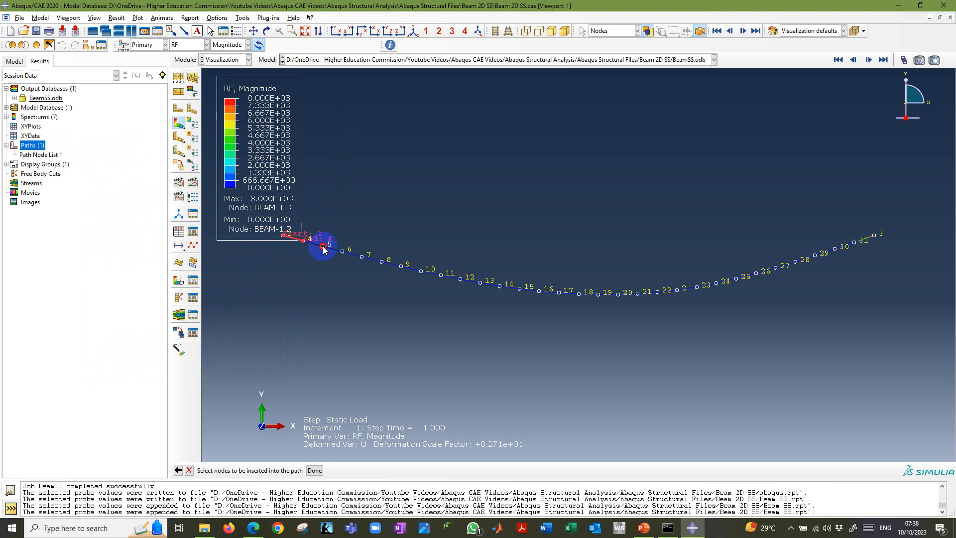
{"action": "left_click", "coordinate": [315, 471]}
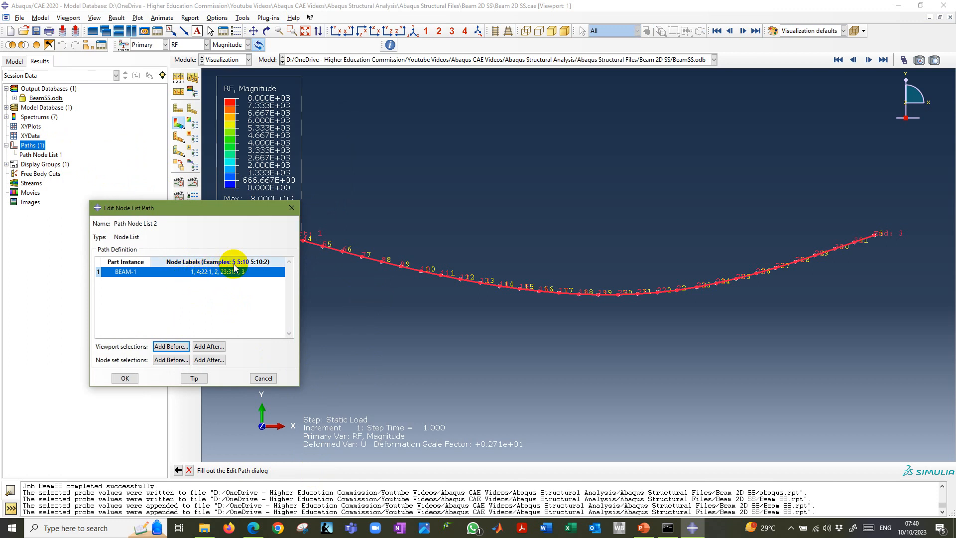
{"action": "left_click_drag", "start_coordinate": [248, 209], "coordinate": [191, 240]}
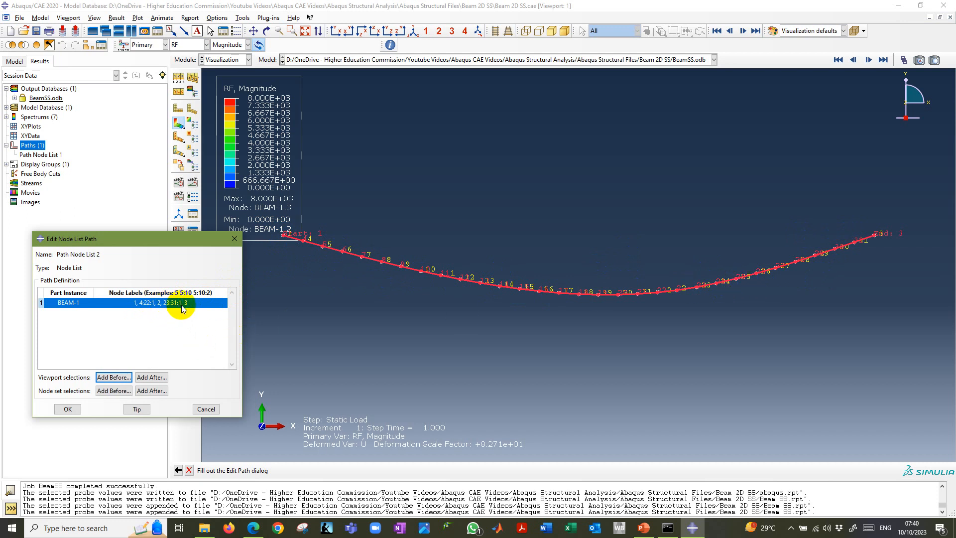
{"action": "left_click", "coordinate": [72, 408]}
Review the definitions of Path Node List 1 and Path Node List 2, then close without changes.
{"action": "left_click", "coordinate": [49, 156]}
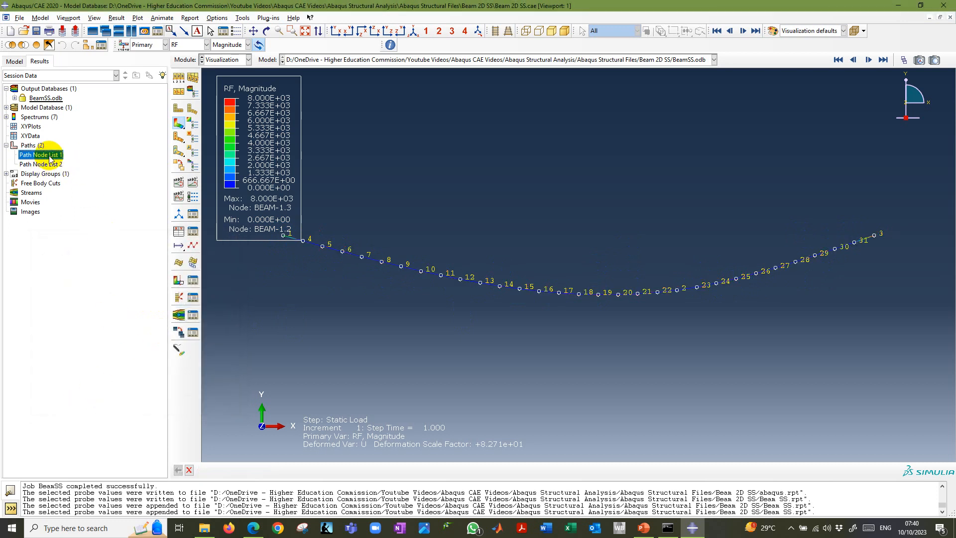
{"action": "double_click", "coordinate": [50, 156]}
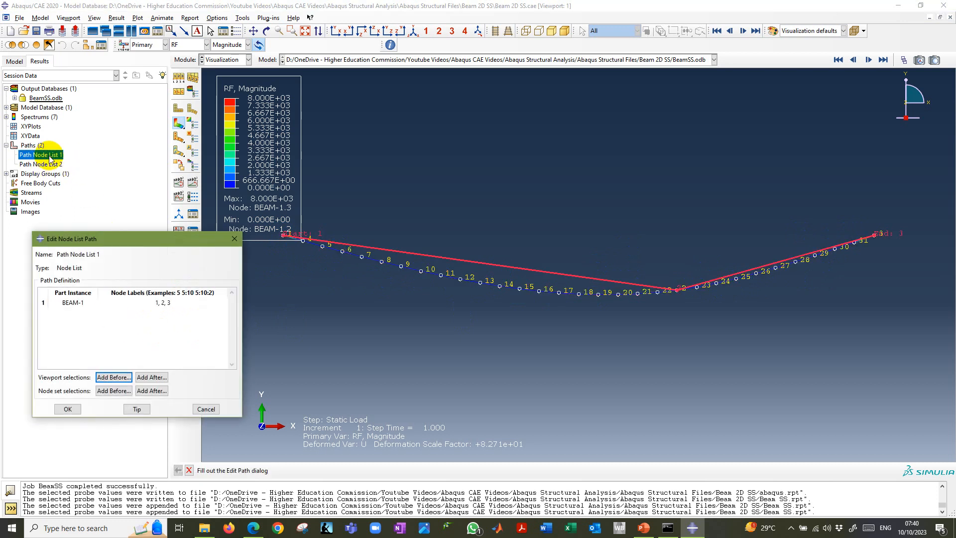
{"action": "double_click", "coordinate": [46, 165]}
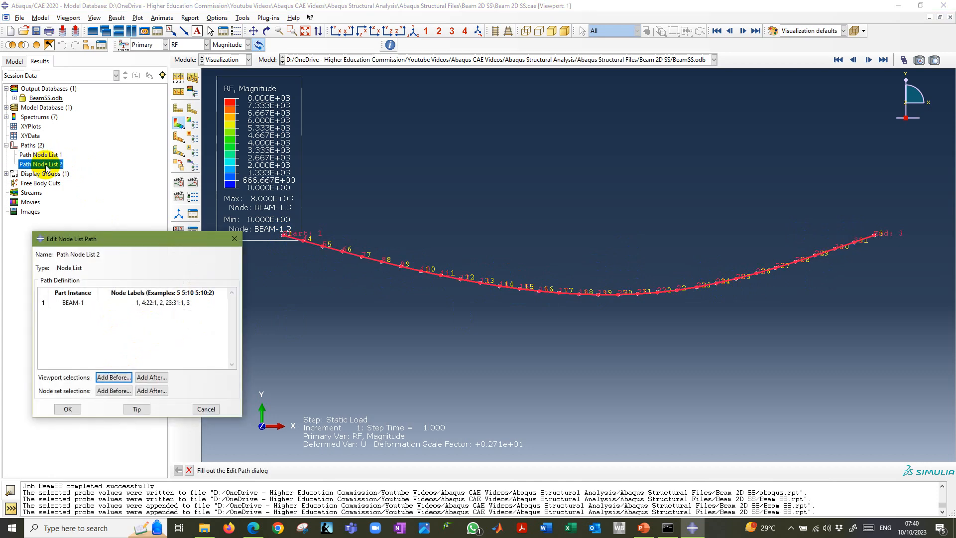
{"action": "key", "text": "Escape"}
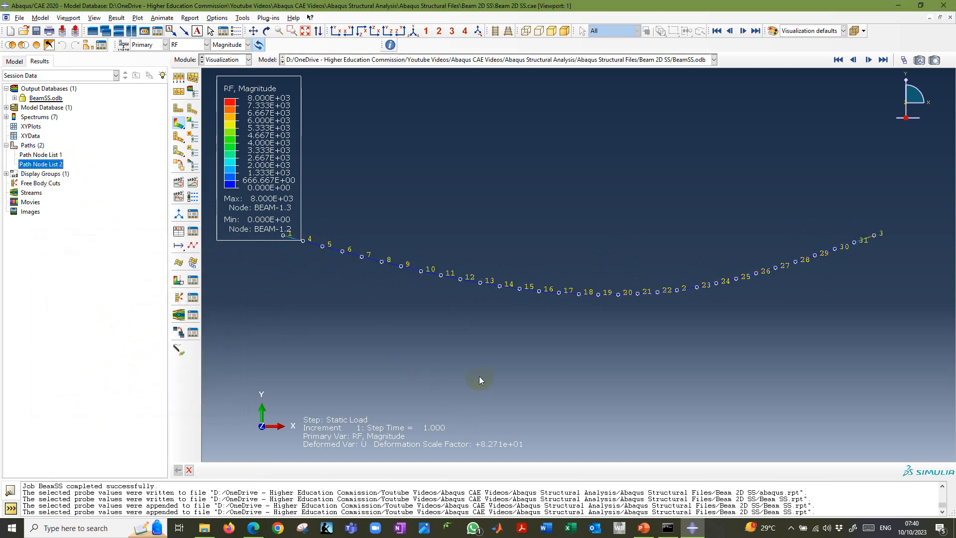
Consult the Create XY Data instructions in PowerPoint, return to Abaqus/CAE and start XY data from a path, using Path Node List 1.
{"action": "key", "text": "alt+Tab"}
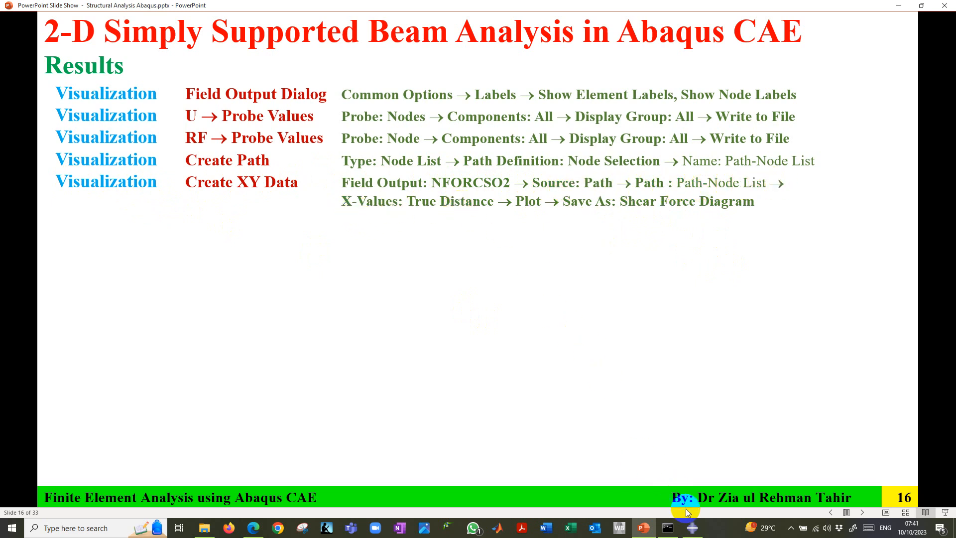
{"action": "left_click", "coordinate": [692, 528]}
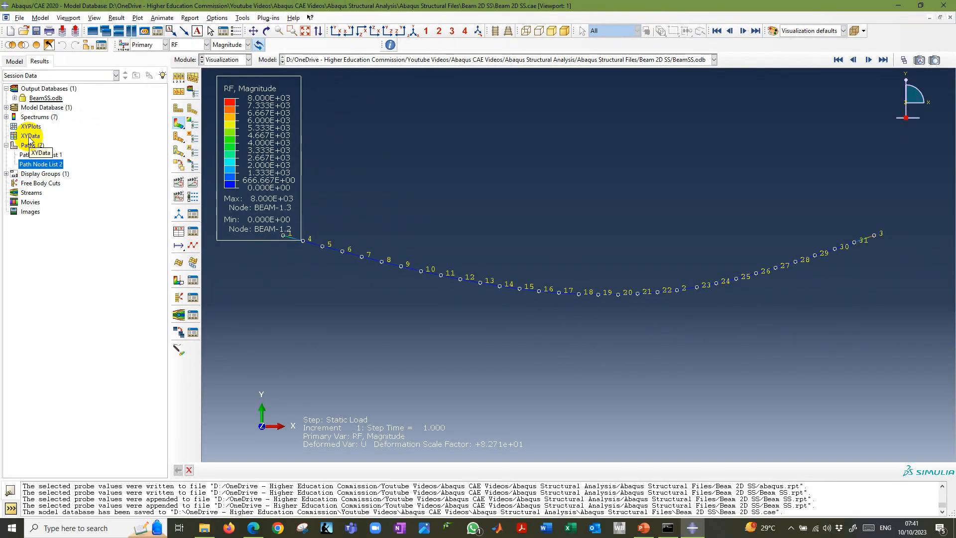
{"action": "double_click", "coordinate": [58, 219]}
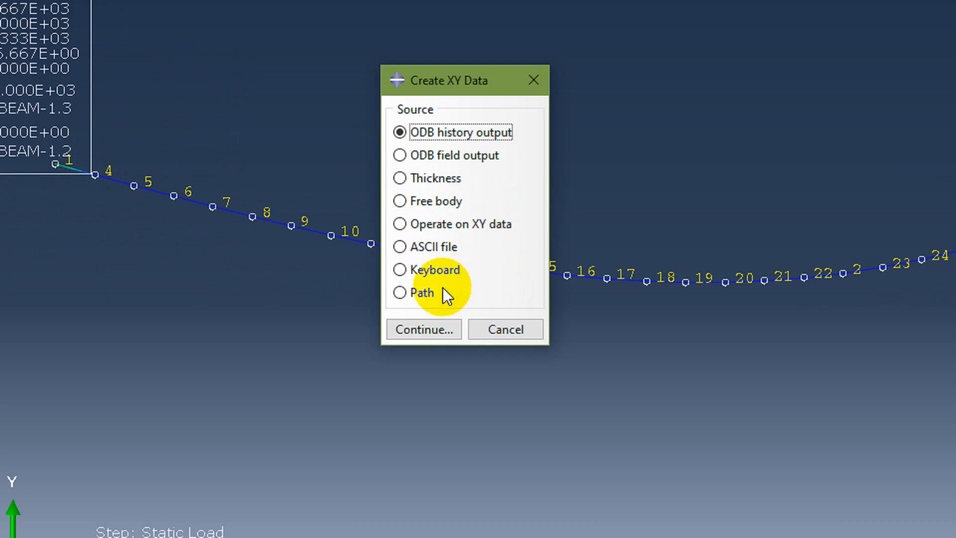
{"action": "left_click", "coordinate": [411, 291]}
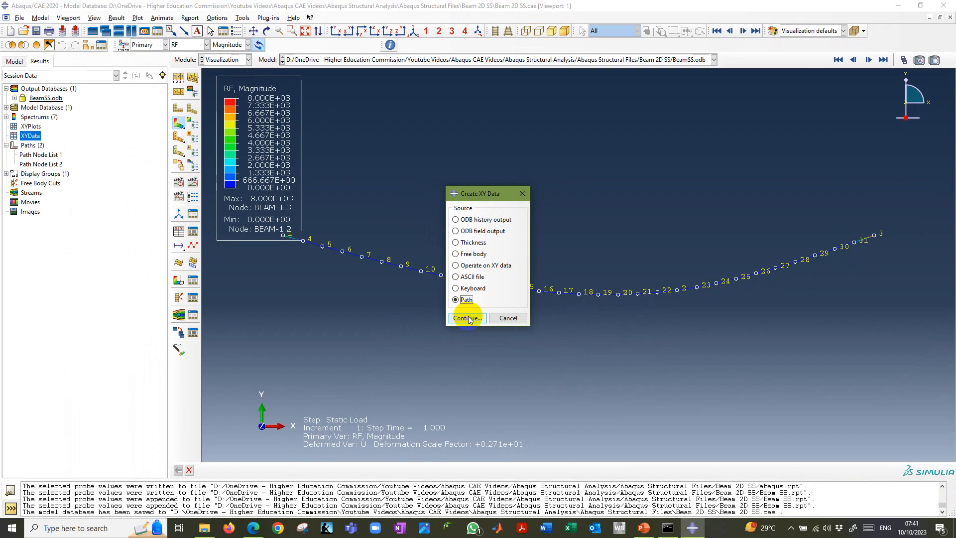
{"action": "left_click", "coordinate": [424, 355]}
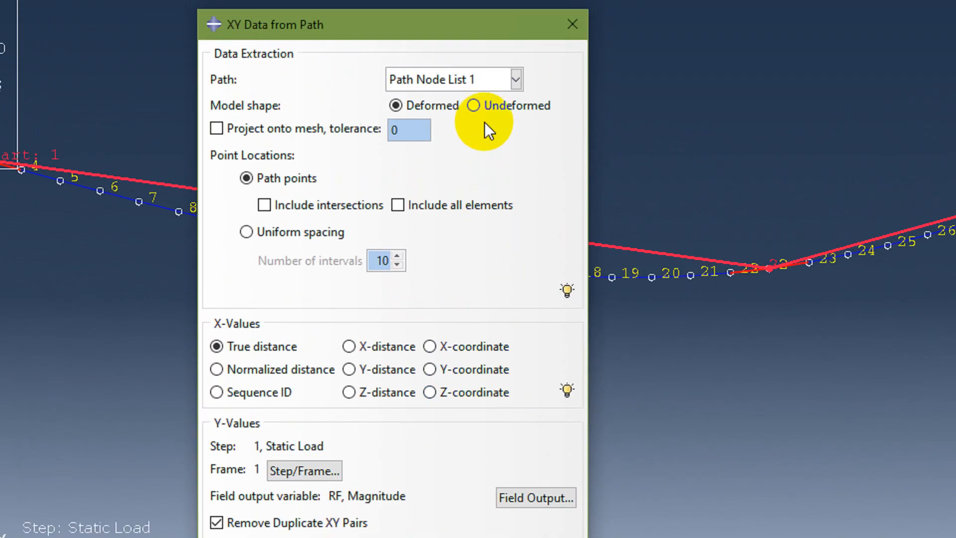
{"action": "left_click", "coordinate": [516, 134]}
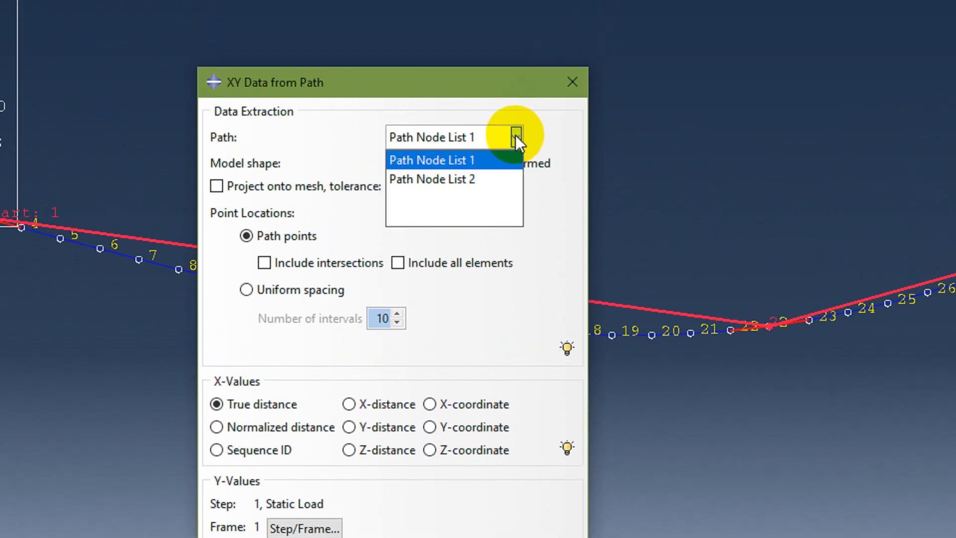
{"action": "left_click", "coordinate": [489, 160]}
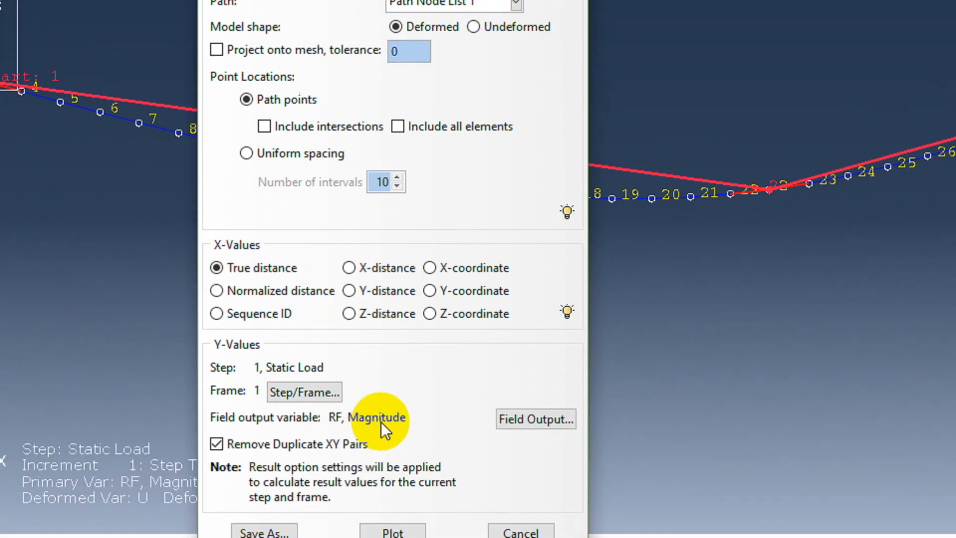
Apply NFORCSO2 as the field output variable for the path's Y values.
{"action": "left_click", "coordinate": [520, 425]}
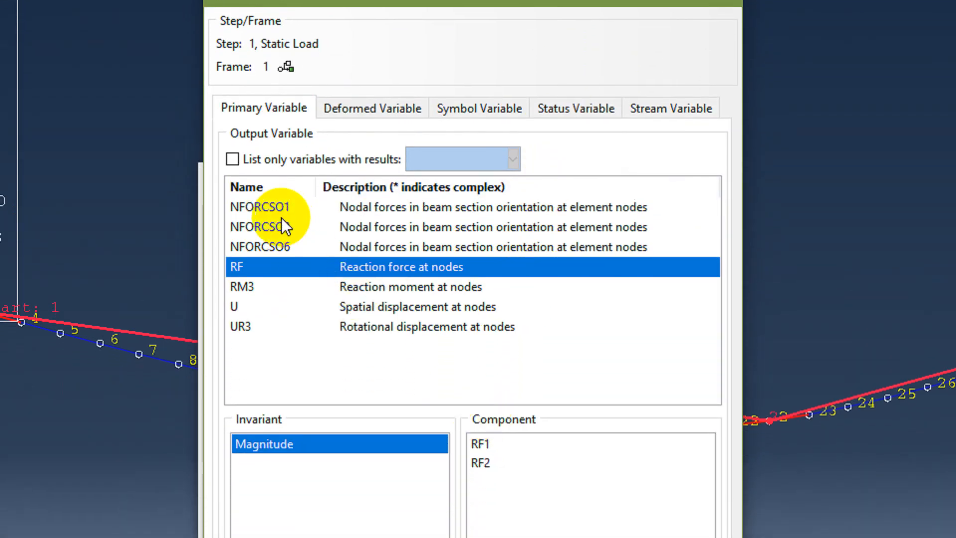
{"action": "left_click", "coordinate": [264, 228]}
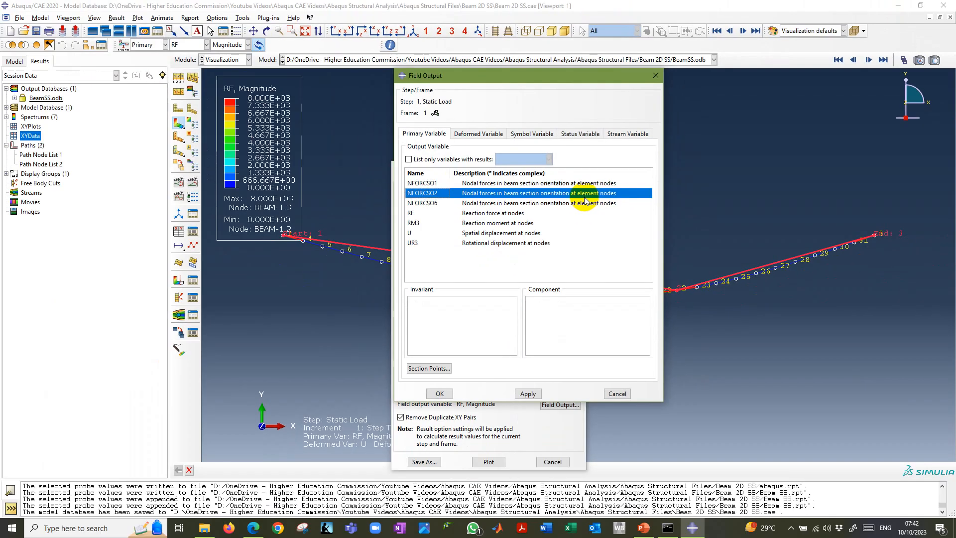
{"action": "left_click", "coordinate": [471, 195]}
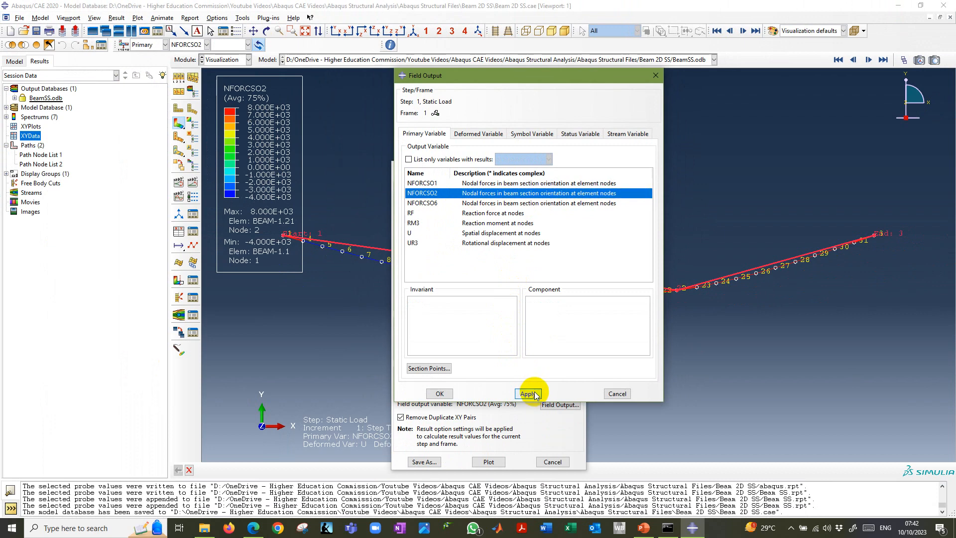
Confirm the field output selection and plot NFORCSO2 against true distance along Path Node List 1.
{"action": "left_click", "coordinate": [439, 394]}
{"action": "left_click", "coordinate": [488, 461]}
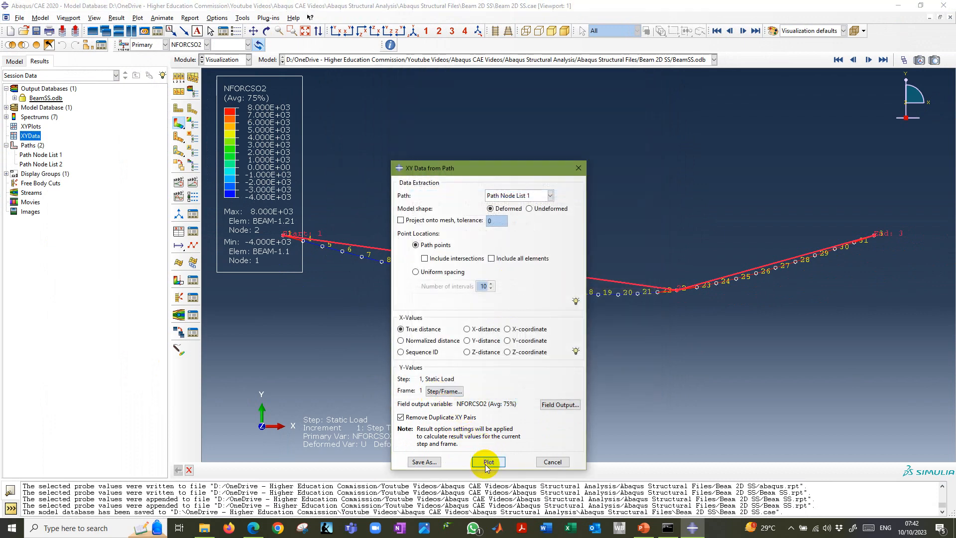
{"action": "left_click_drag", "start_coordinate": [518, 168], "coordinate": [488, 105]}
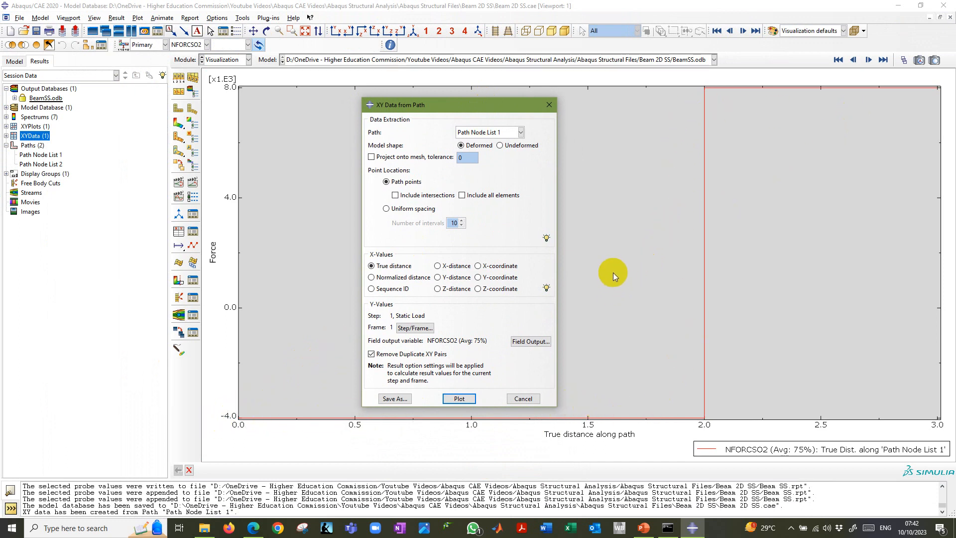
Switch the XY data source to Path Node List 2 and plot NFORCSO2 against true distance along it.
{"action": "left_click", "coordinate": [520, 132]}
{"action": "left_click", "coordinate": [496, 153]}
{"action": "left_click", "coordinate": [459, 398]}
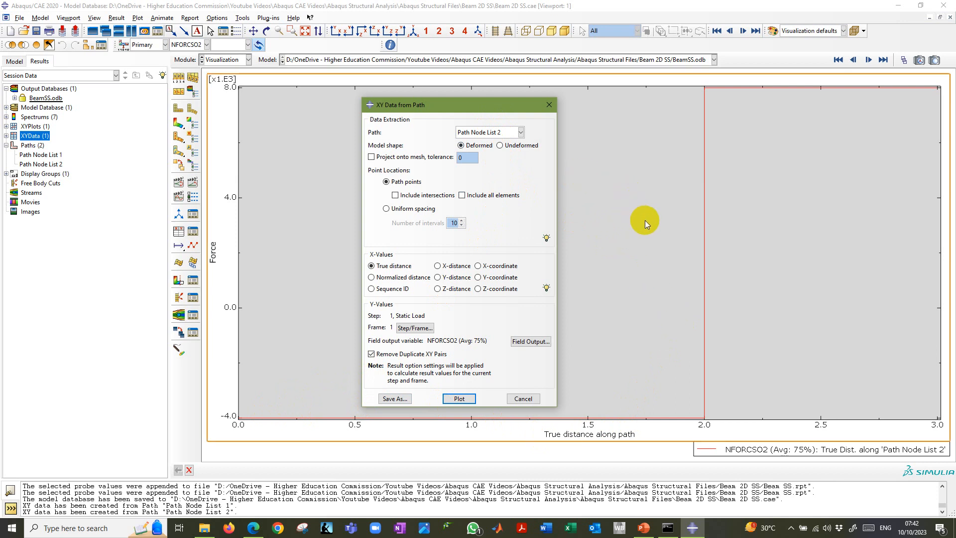
{"action": "left_click", "coordinate": [460, 398]}
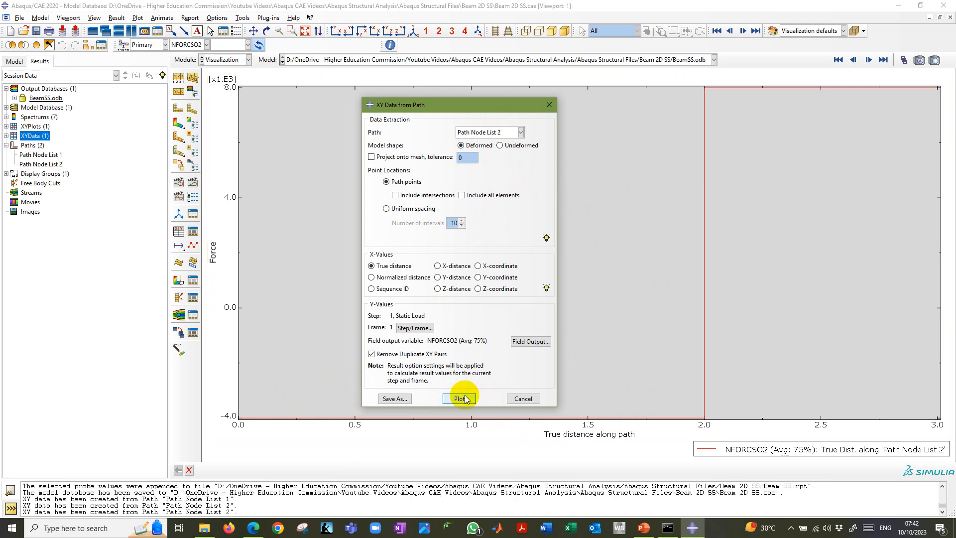
Save the Path Node List 2 XY data as Shear Force Diagram and close the path data dialog.
{"action": "left_click", "coordinate": [394, 398]}
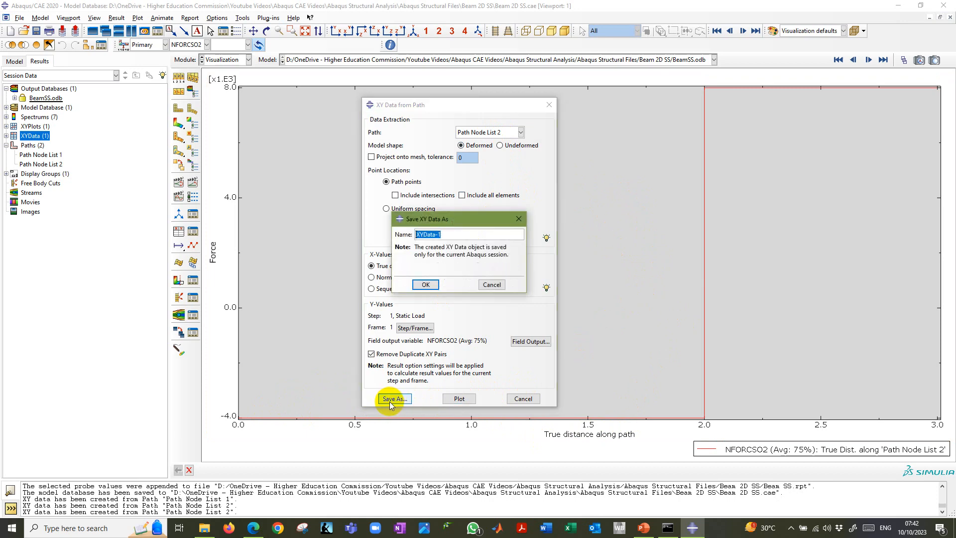
{"action": "type", "text": "Shear Force Diagram"}
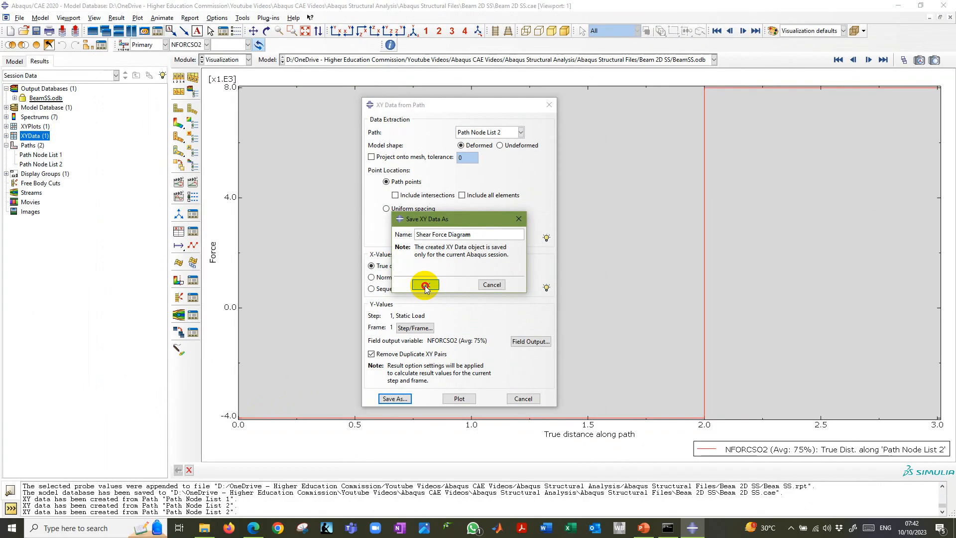
{"action": "left_click", "coordinate": [426, 284]}
{"action": "left_click", "coordinate": [523, 399]}
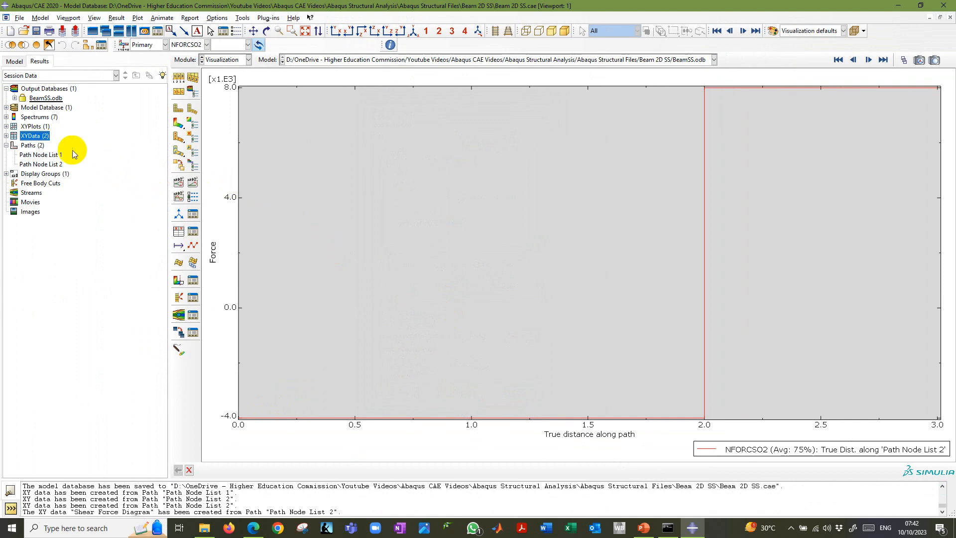
List the session's XY data and open the saved Shear Force Diagram data set.
{"action": "left_click", "coordinate": [6, 136]}
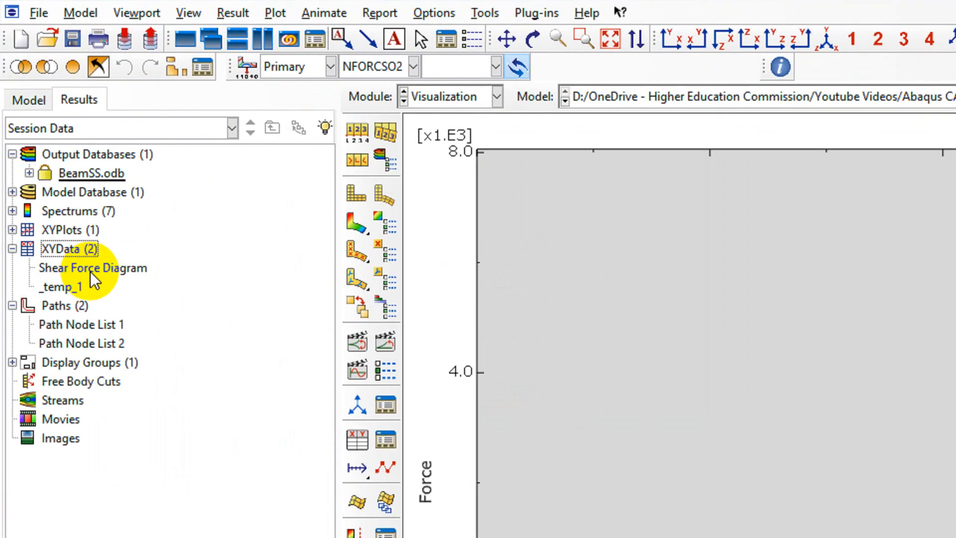
{"action": "left_click", "coordinate": [45, 146]}
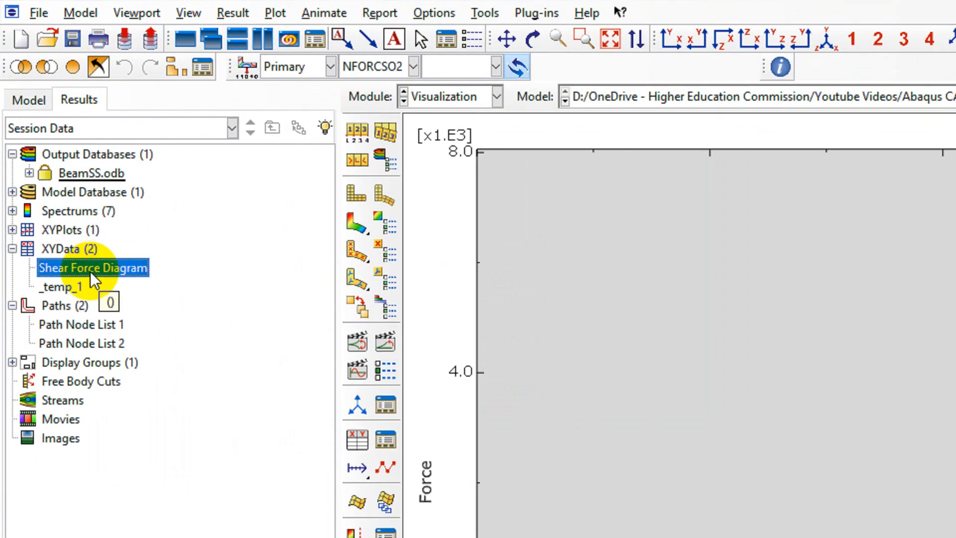
{"action": "double_click", "coordinate": [59, 271]}
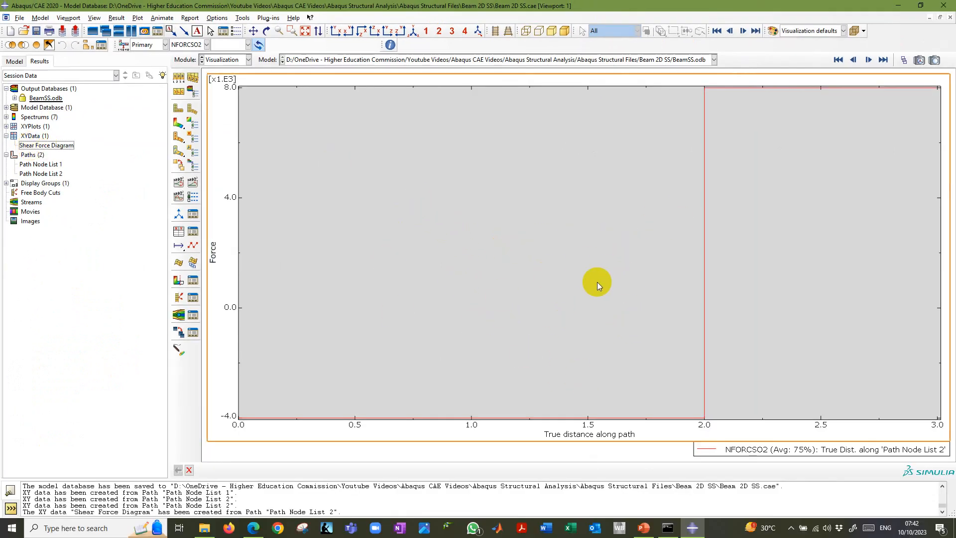
Turn off the chart's grid area fill in the chart options.
{"action": "double_click", "coordinate": [550, 244]}
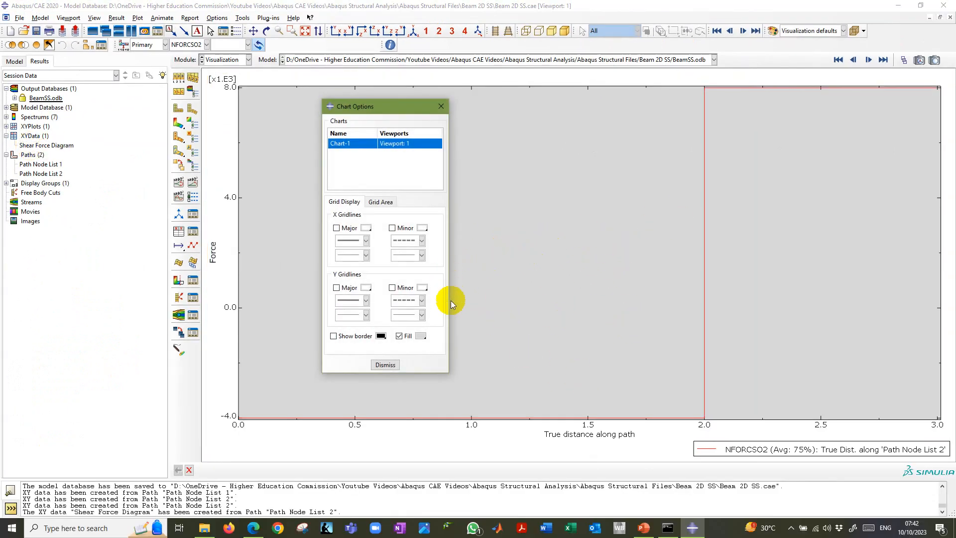
{"action": "left_click", "coordinate": [399, 337]}
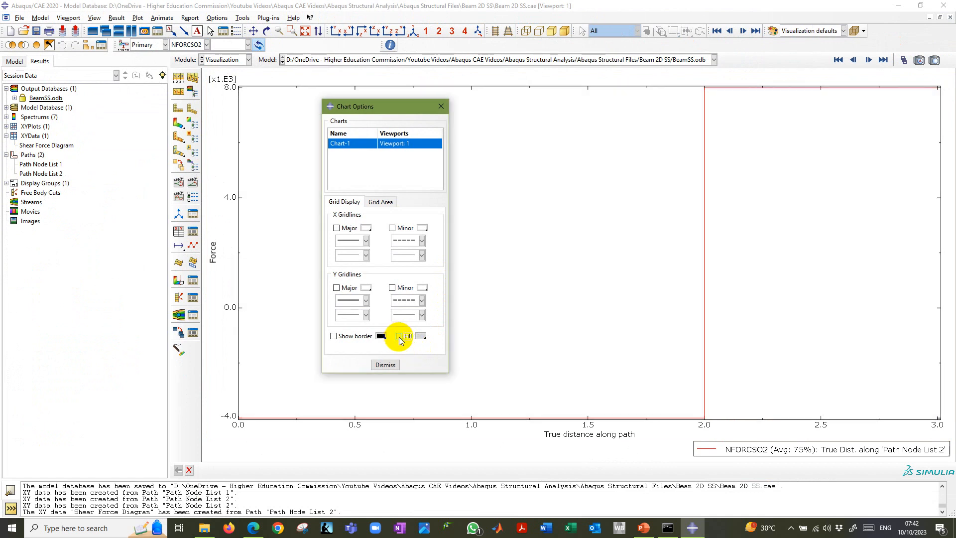
{"action": "left_click", "coordinate": [385, 364]}
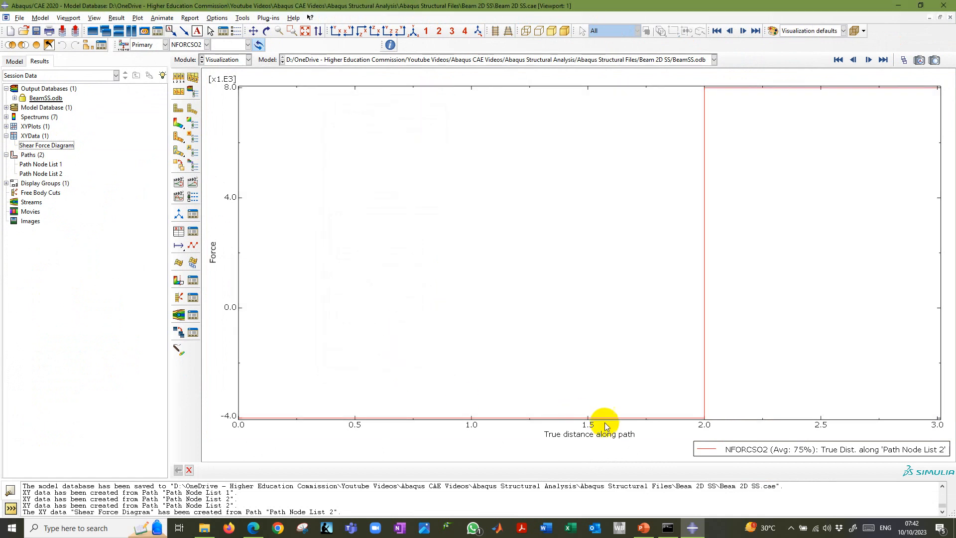
Title the chart's X axis Length of Beam and its Y axis Shear Force.
{"action": "double_click", "coordinate": [589, 440]}
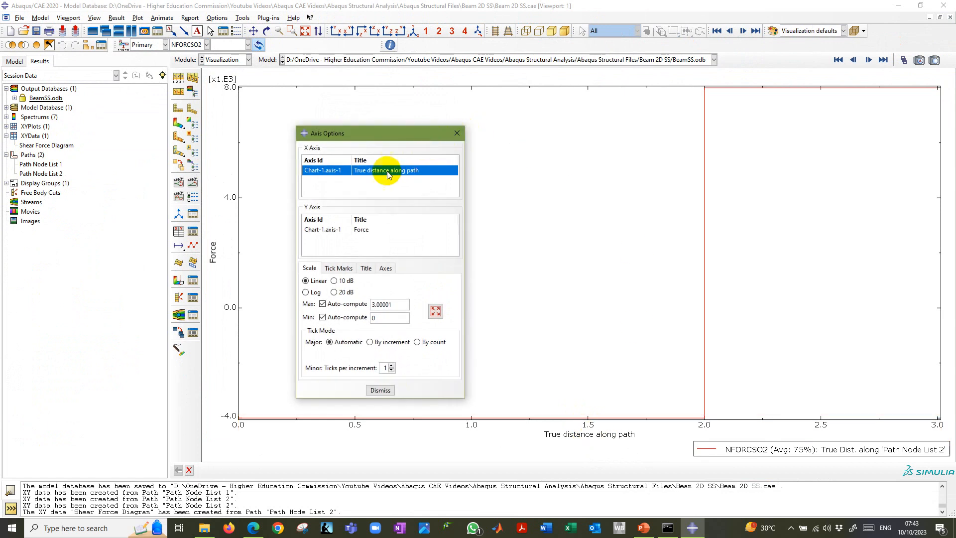
{"action": "left_click", "coordinate": [371, 229]}
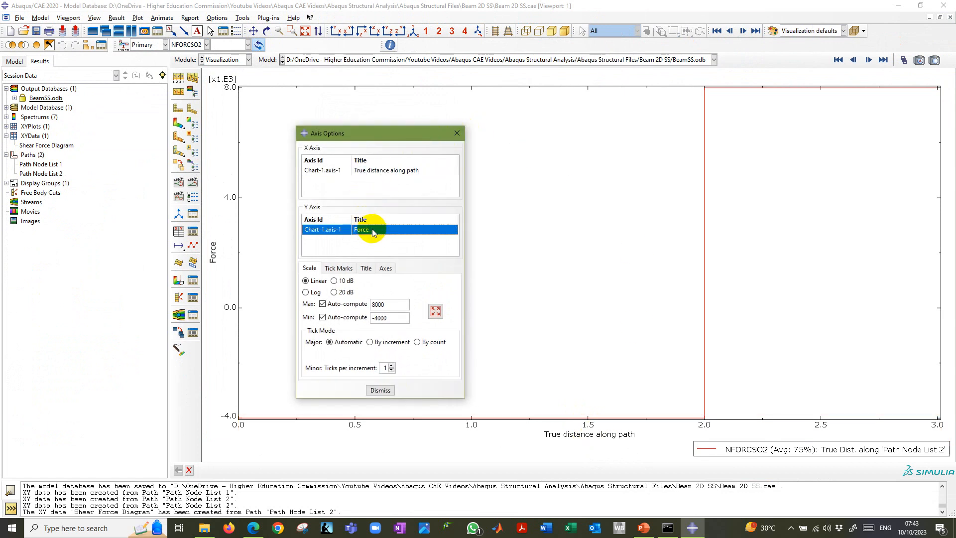
{"action": "left_click", "coordinate": [379, 173]}
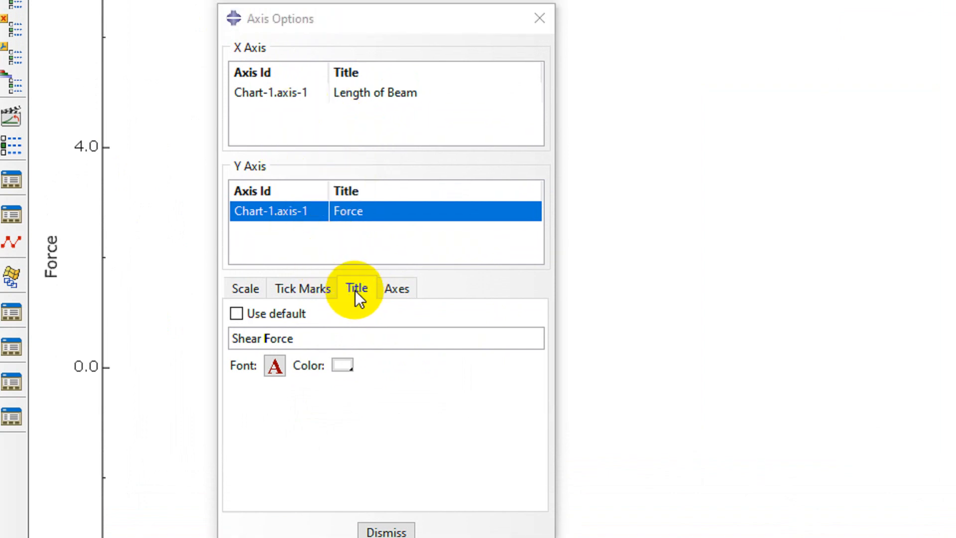
Set the Length of Beam axis title in bold Verdana 12 and close the axis options.
{"action": "left_click", "coordinate": [381, 93]}
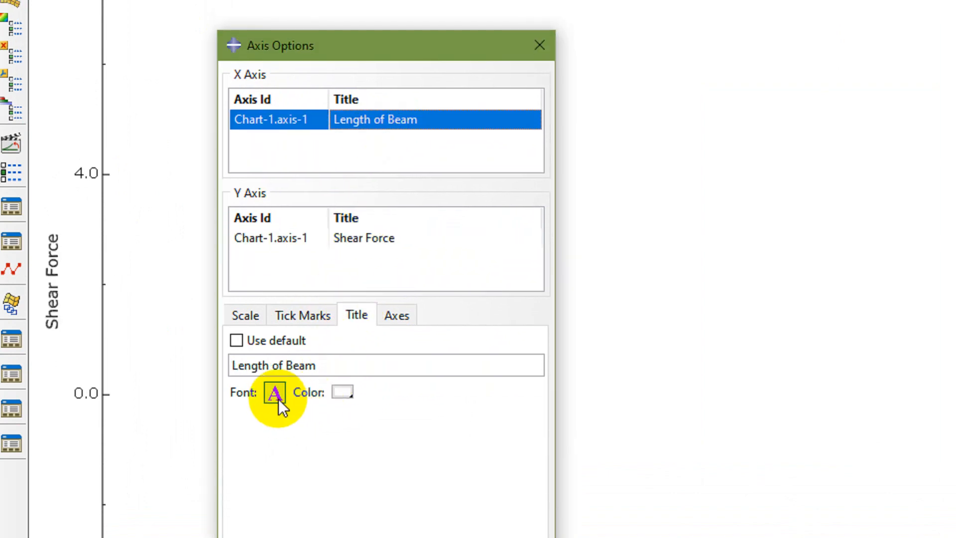
{"action": "left_click", "coordinate": [276, 397]}
{"action": "left_click", "coordinate": [486, 299]}
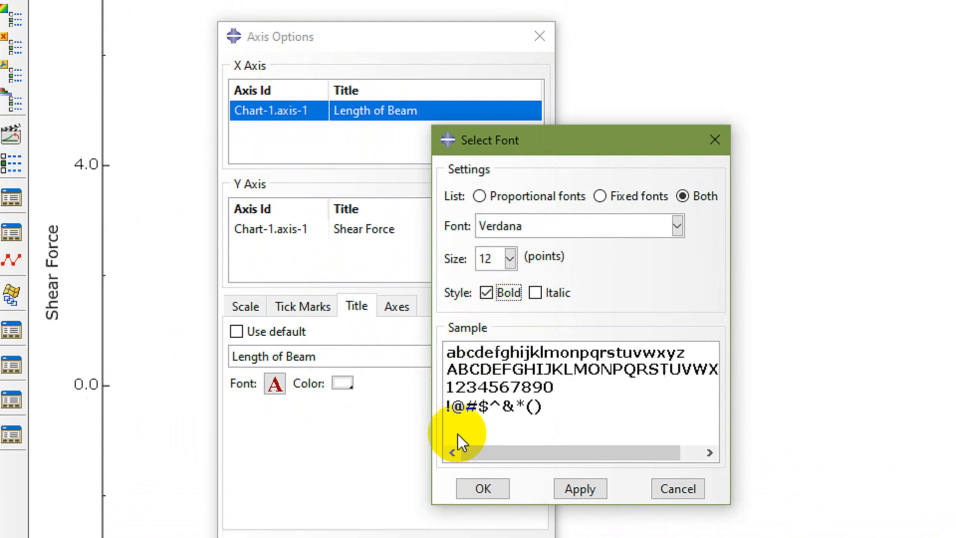
{"action": "left_click", "coordinate": [580, 489]}
{"action": "left_click", "coordinate": [483, 488]}
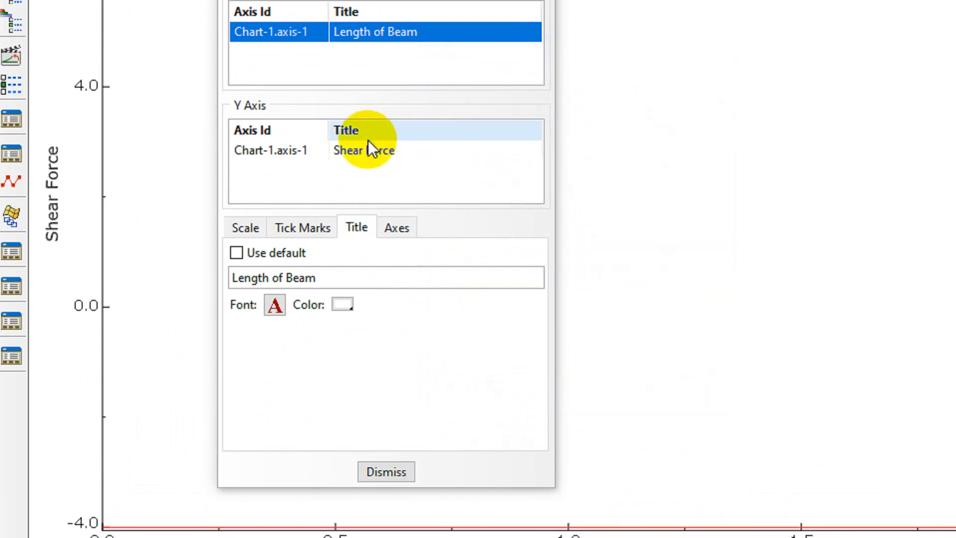
{"action": "left_click", "coordinate": [364, 148]}
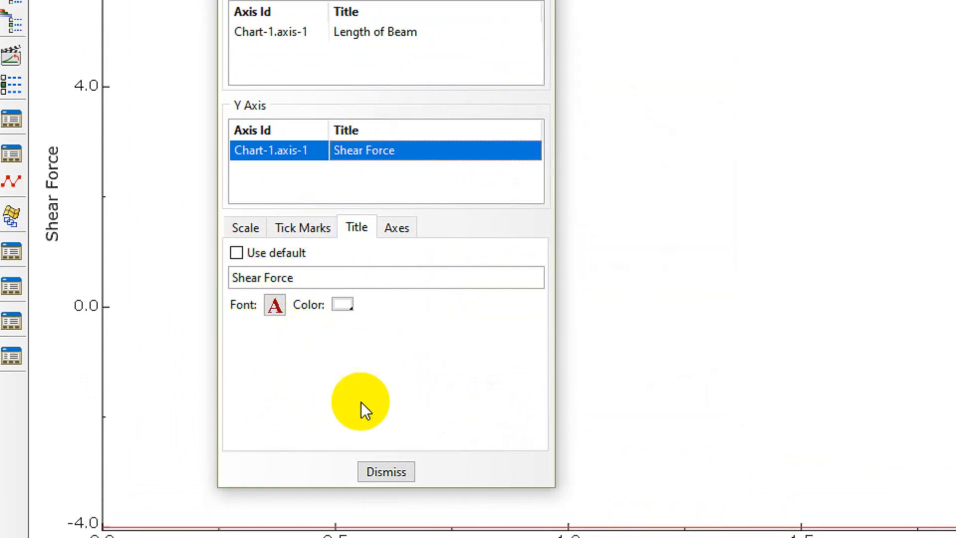
{"action": "left_click", "coordinate": [387, 472]}
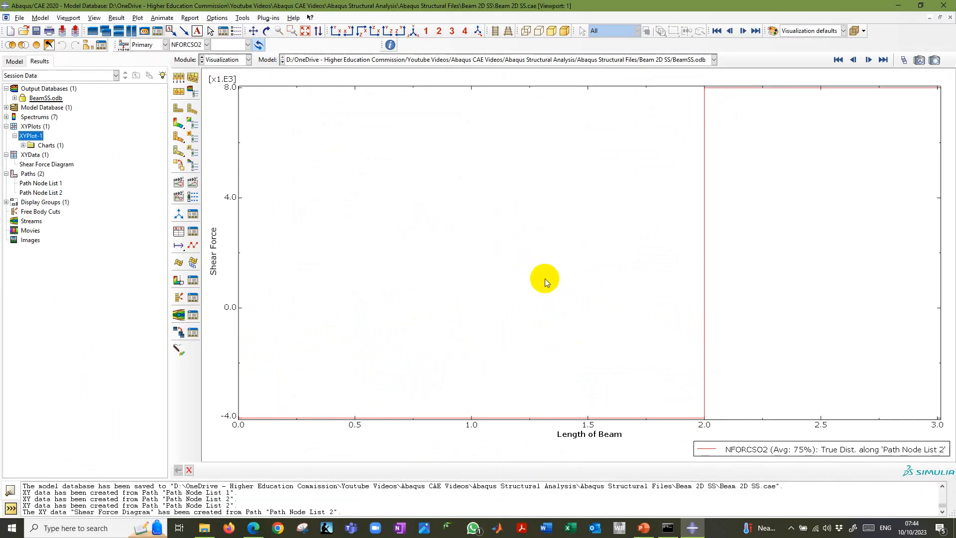
Review the chart options and the X axis title settings, then close both without changes.
{"action": "double_click", "coordinate": [529, 226]}
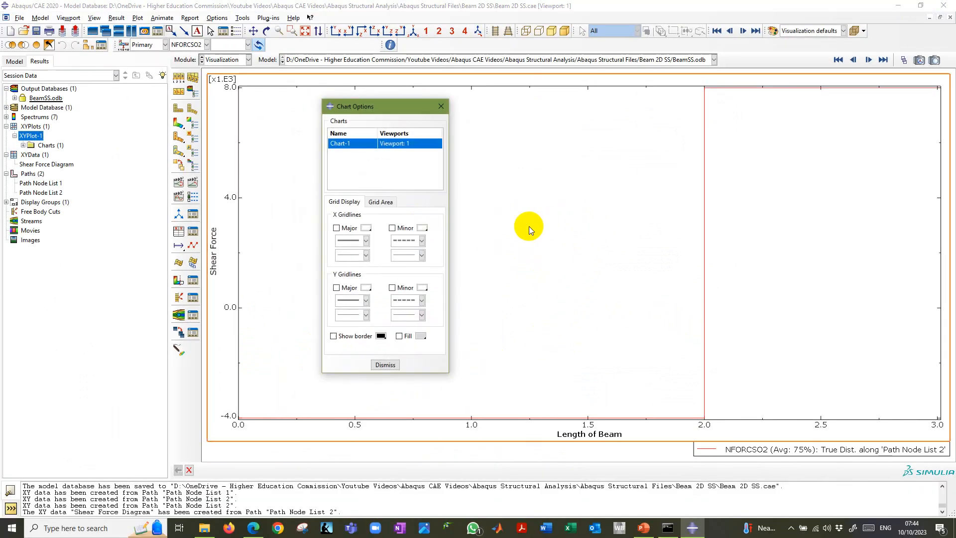
{"action": "left_click", "coordinate": [385, 365]}
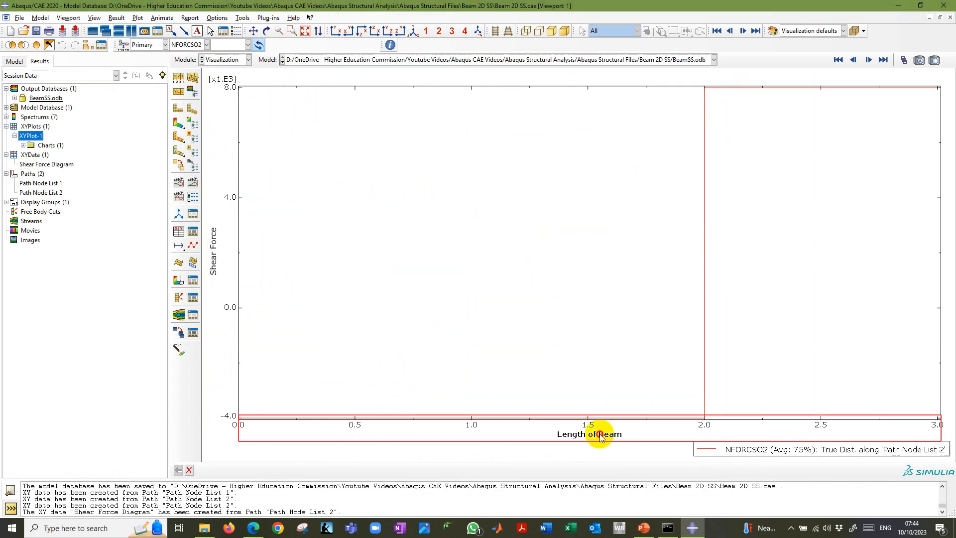
{"action": "double_click", "coordinate": [593, 434]}
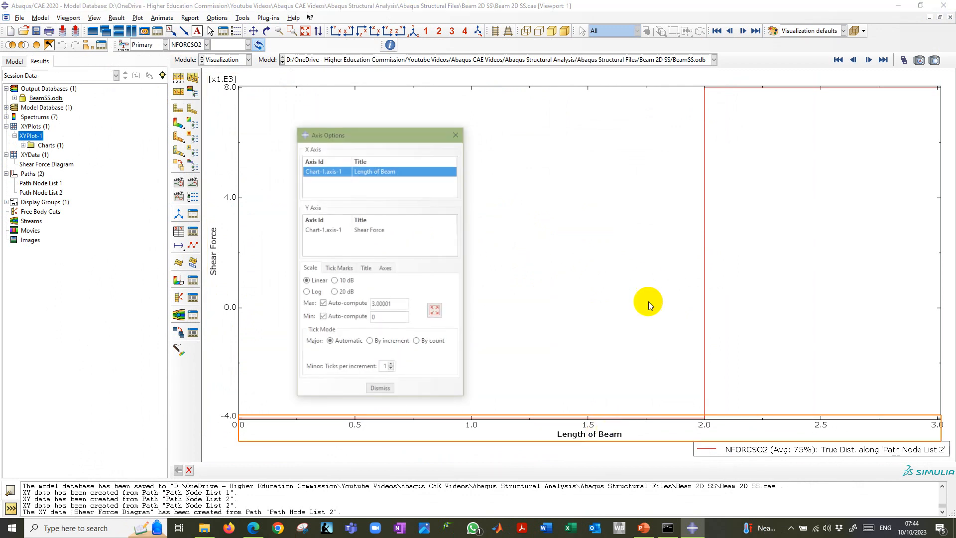
{"action": "left_click", "coordinate": [366, 268]}
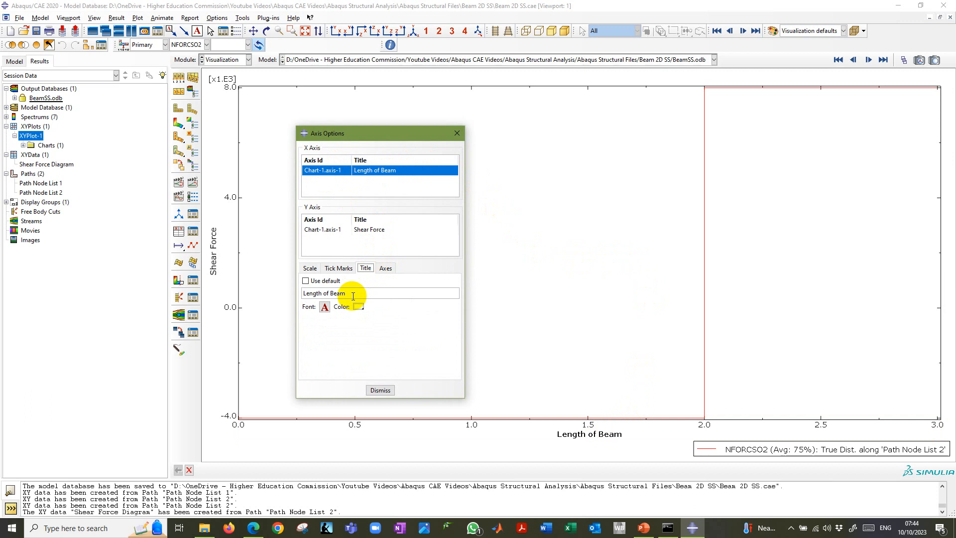
{"action": "key", "text": "Escape"}
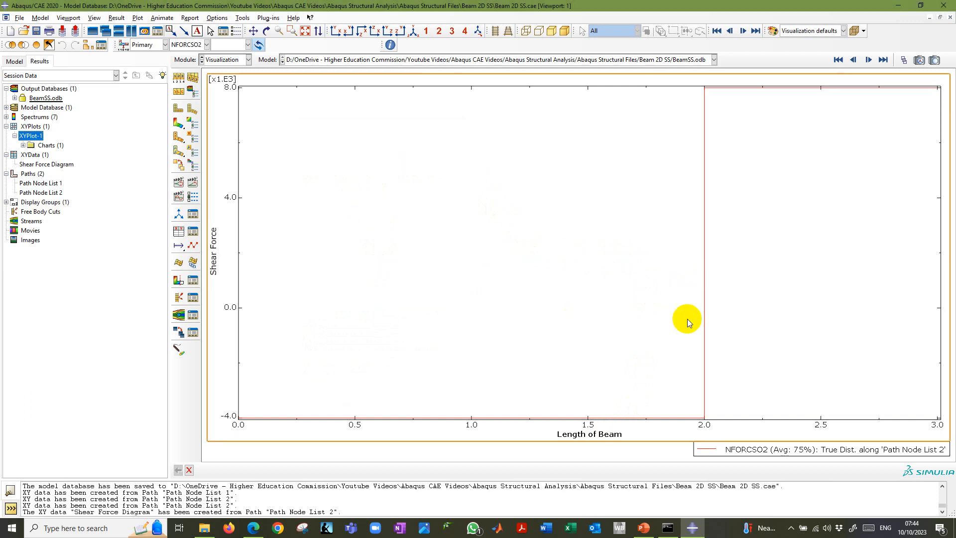
Give the chart legend the title Shear Force Diagram and align it at the top center of the plot.
{"action": "double_click", "coordinate": [780, 452]}
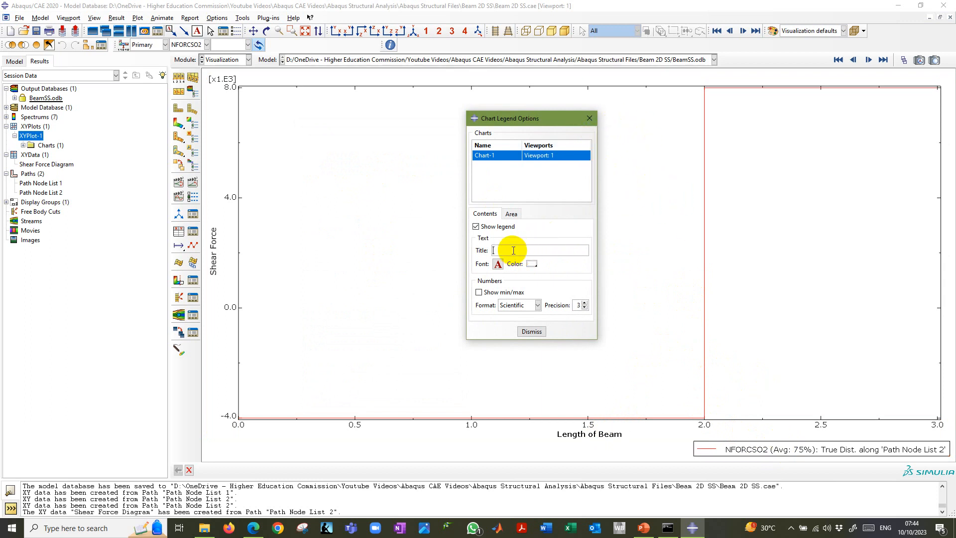
{"action": "type", "text": "Shear Force Diagram"}
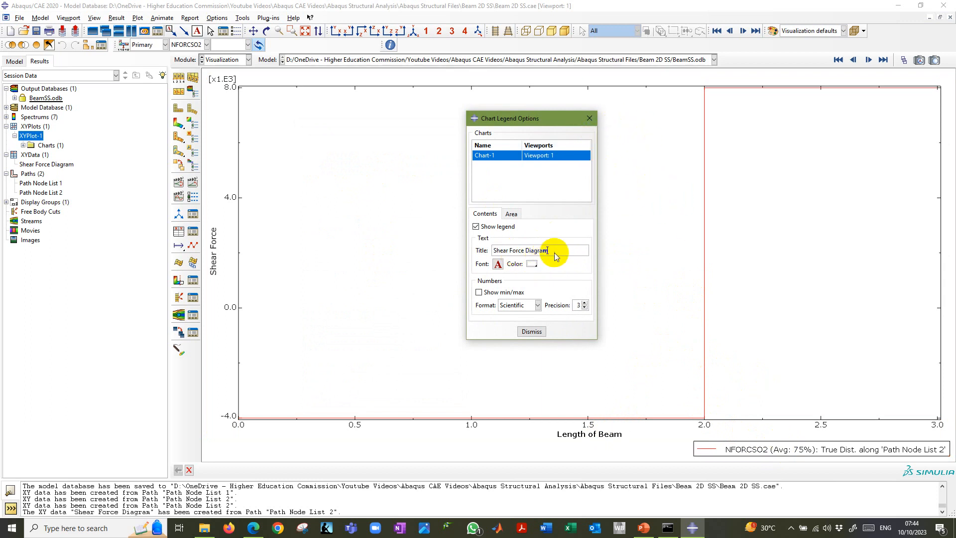
{"action": "left_click", "coordinate": [511, 214]}
{"action": "left_click", "coordinate": [578, 242]}
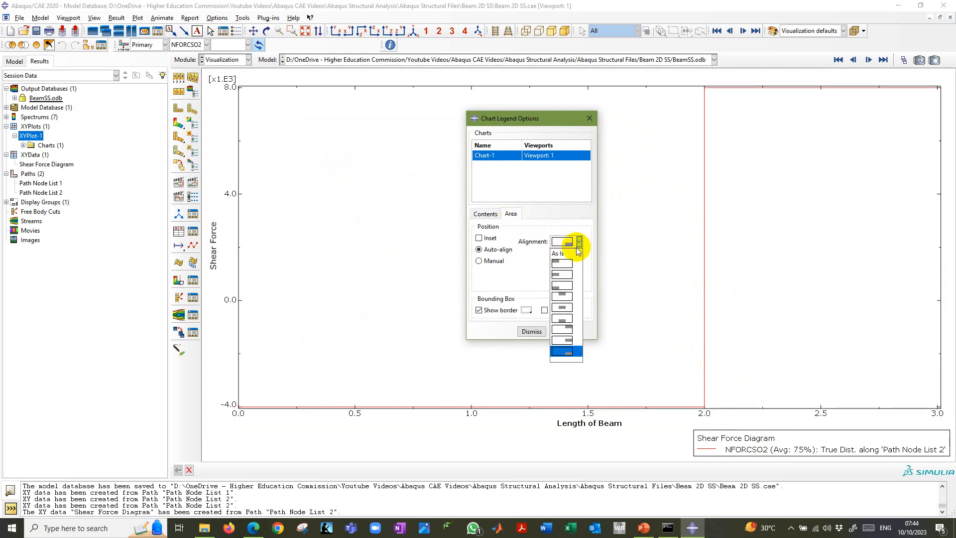
{"action": "left_click", "coordinate": [562, 297]}
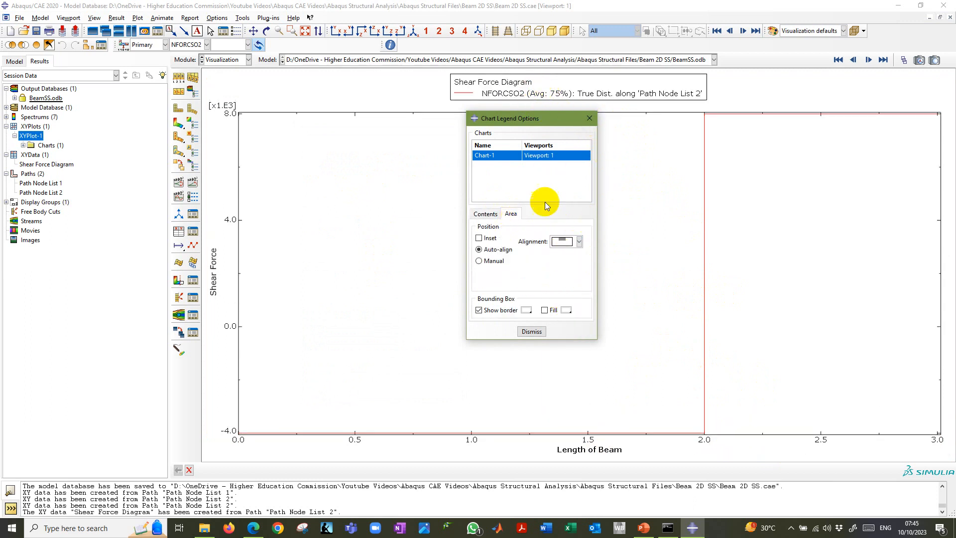
Set the legend font to bold Verdana 14 and close the legend options.
{"action": "left_click", "coordinate": [486, 214]}
{"action": "left_click", "coordinate": [494, 263]}
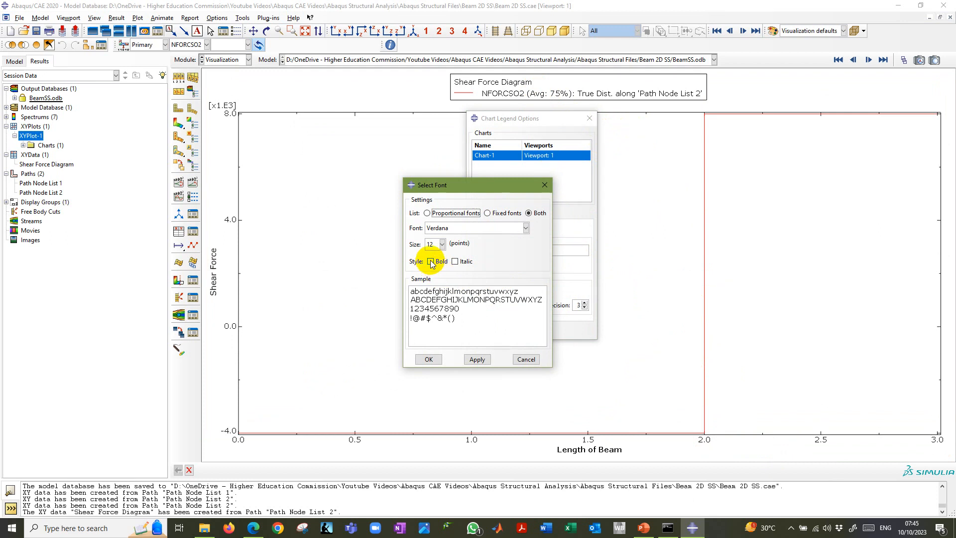
{"action": "left_click", "coordinate": [430, 262]}
{"action": "left_click", "coordinate": [443, 244]}
{"action": "left_click", "coordinate": [435, 285]}
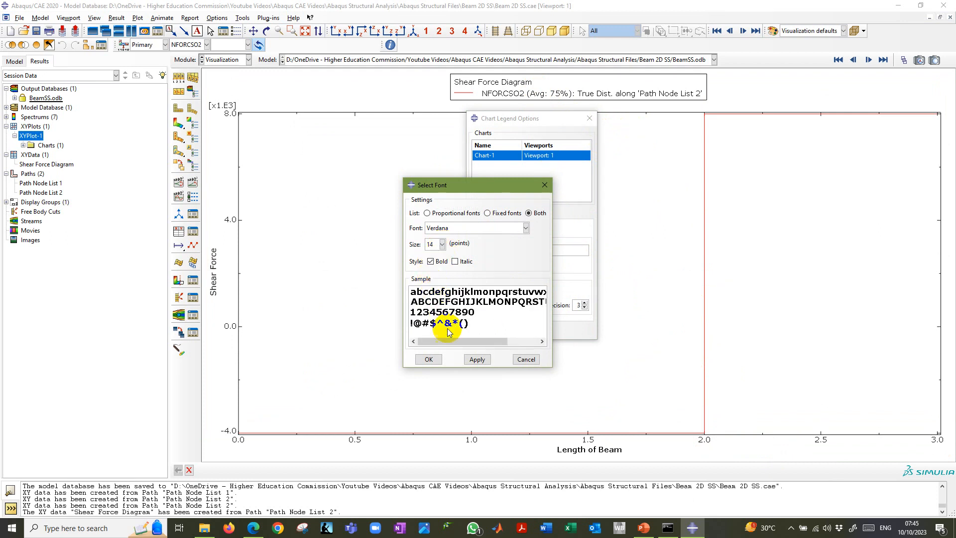
{"action": "left_click", "coordinate": [476, 359]}
{"action": "left_click", "coordinate": [428, 358]}
{"action": "left_click", "coordinate": [527, 330]}
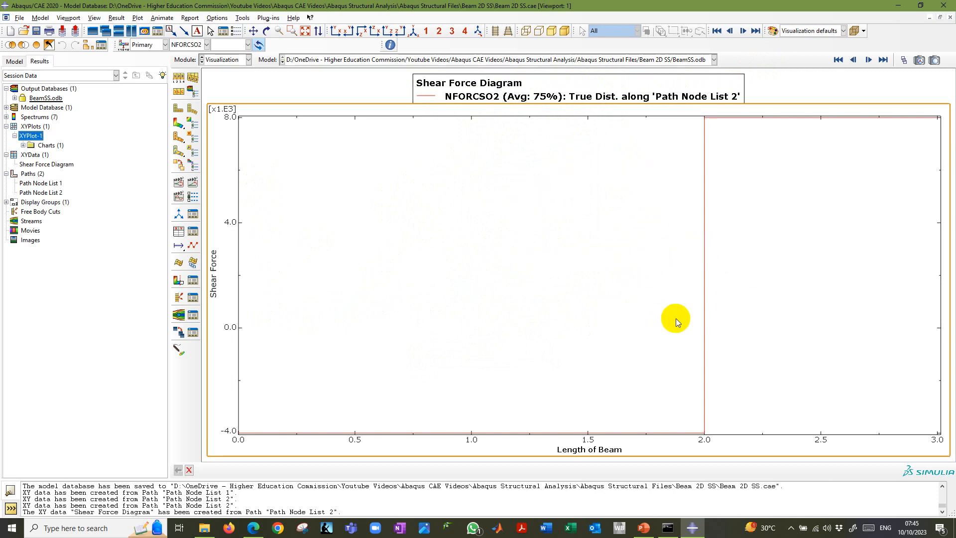
Consult the PowerPoint instructions for the NFORCSO6 bending moment diagram, then return to Abaqus/CAE.
{"action": "key", "text": "alt+Tab"}
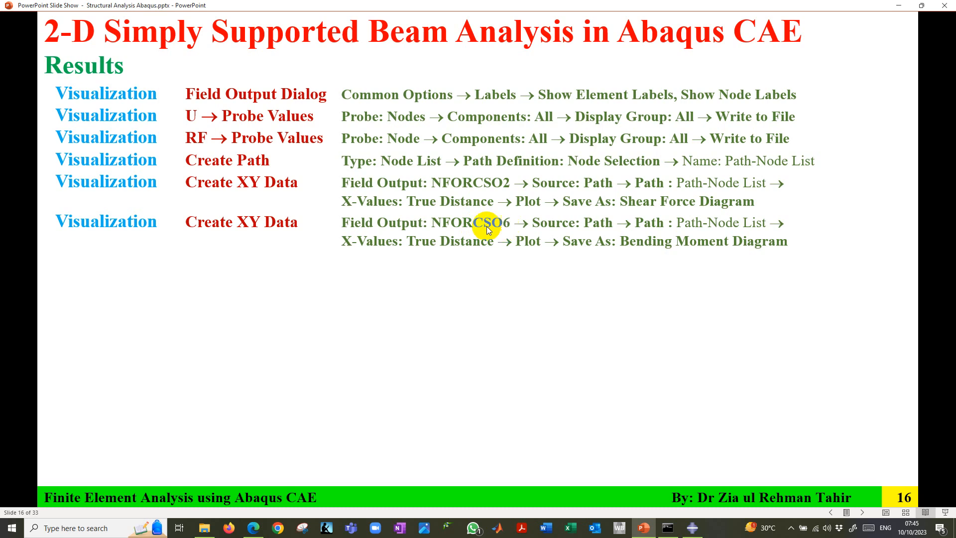
{"action": "left_click", "coordinate": [692, 527]}
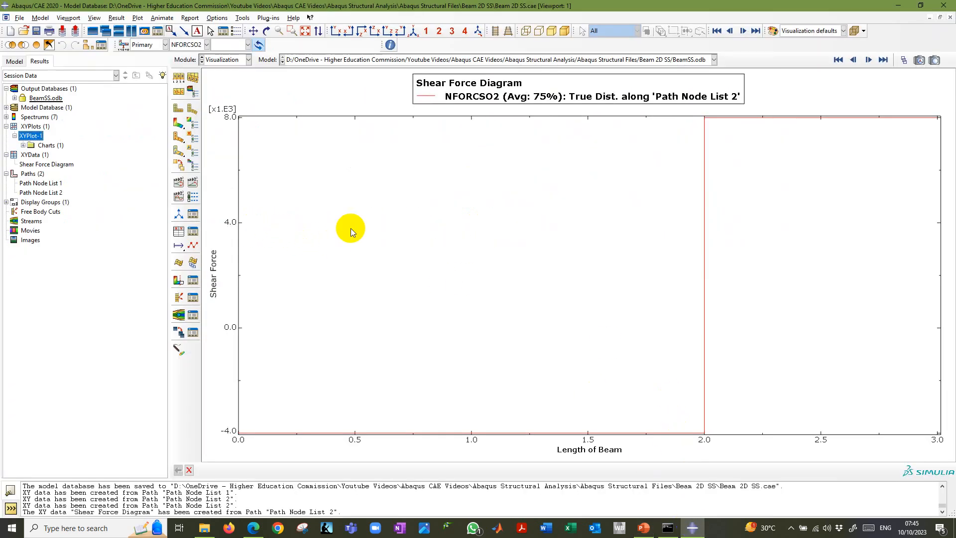
Display the contour plot on the deformed beam and start extracting XY data from a path using Path Node List 2.
{"action": "left_click", "coordinate": [179, 123]}
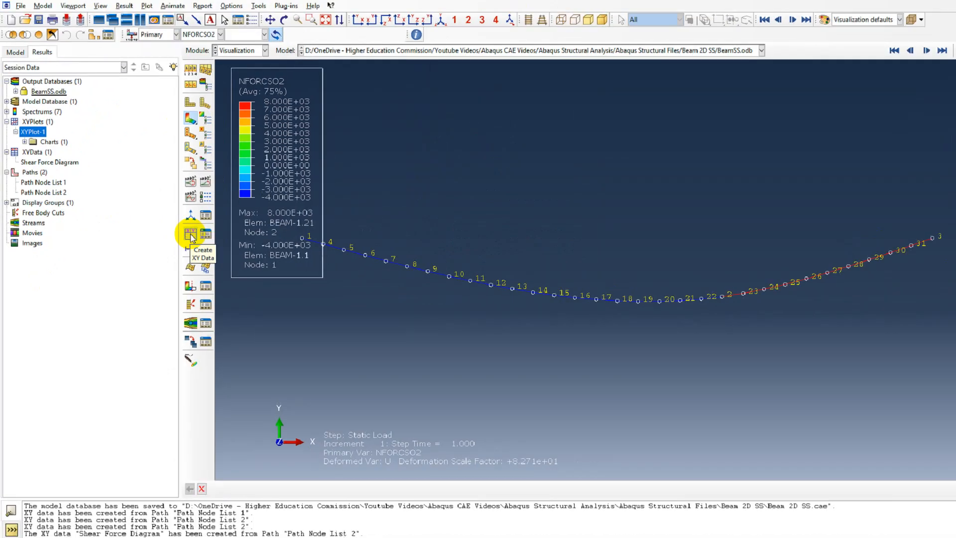
{"action": "left_click", "coordinate": [357, 270]}
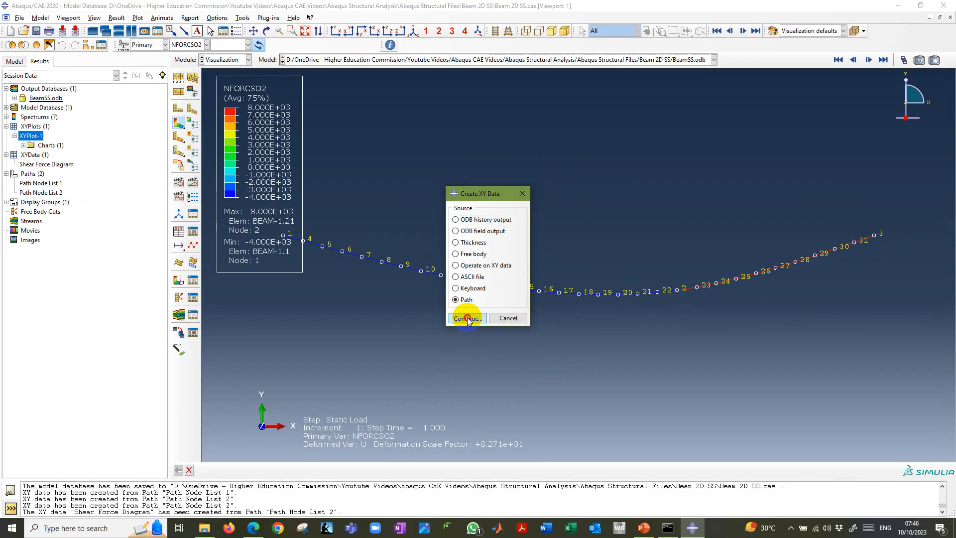
{"action": "left_click", "coordinate": [462, 312]}
{"action": "left_click", "coordinate": [513, 132]}
{"action": "left_click", "coordinate": [503, 149]}
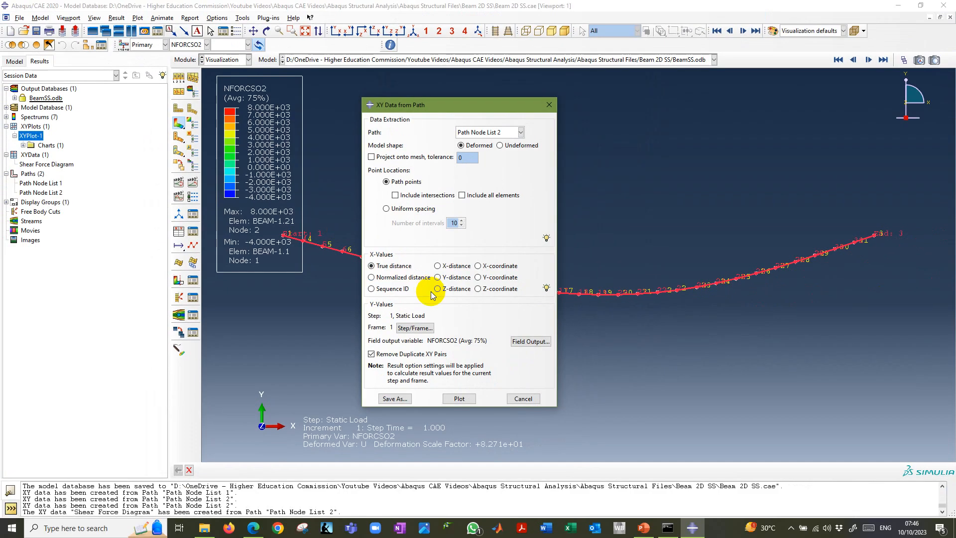
Set the path's field output variable to NFORCSO6 and plot it against true distance along the beam.
{"action": "left_click", "coordinate": [772, 423]}
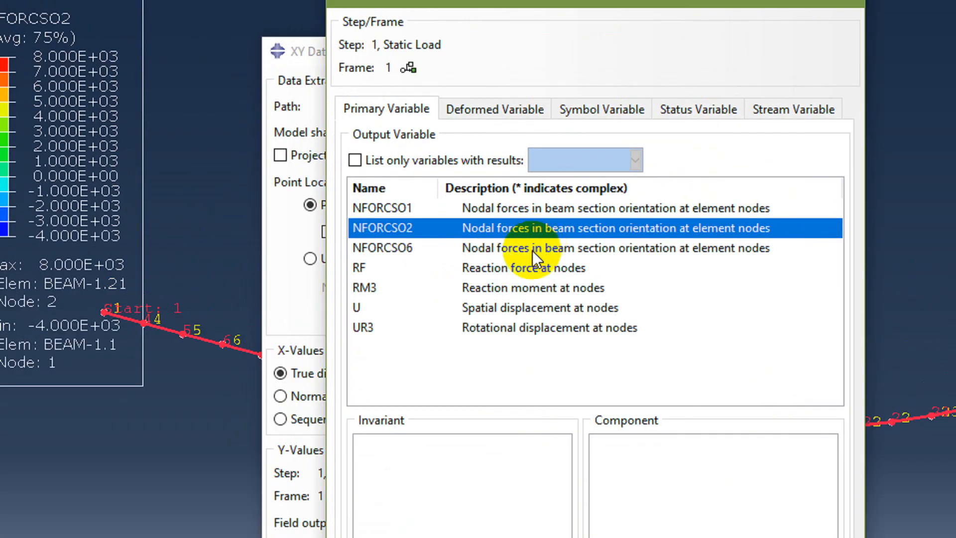
{"action": "left_click", "coordinate": [497, 204]}
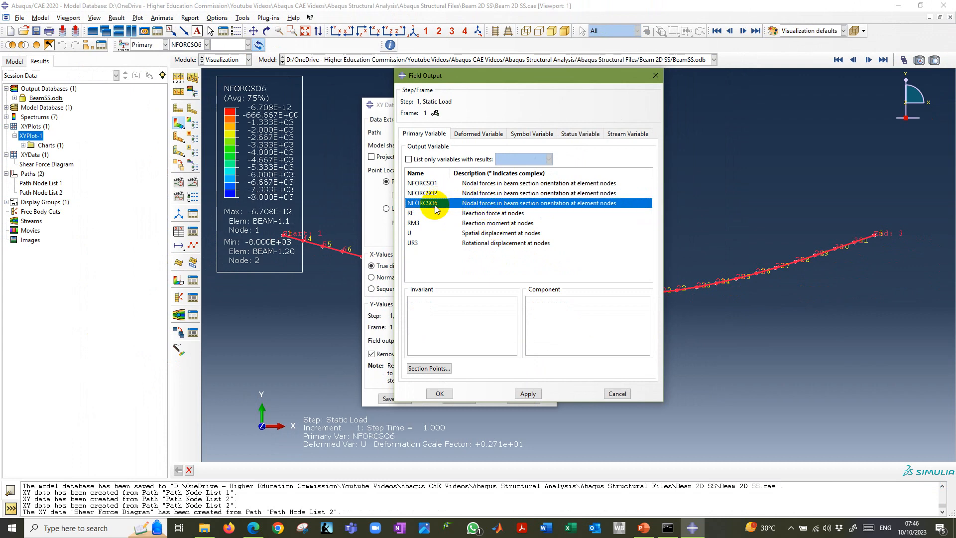
{"action": "left_click", "coordinate": [440, 394]}
{"action": "left_click", "coordinate": [454, 397]}
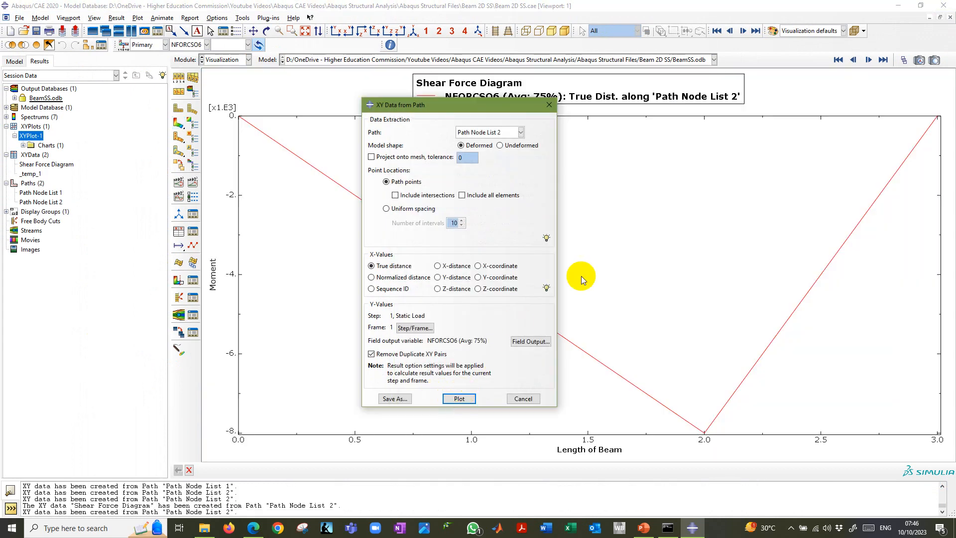
{"action": "left_click_drag", "start_coordinate": [508, 107], "coordinate": [490, 126]}
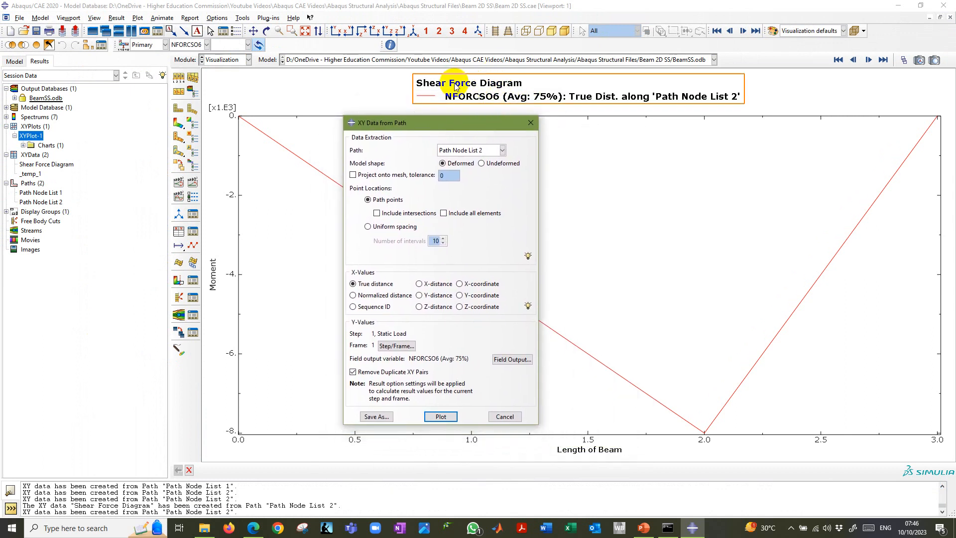
Change the Y axis title to Bending Moment and close the axis options.
{"action": "left_click", "coordinate": [215, 286]}
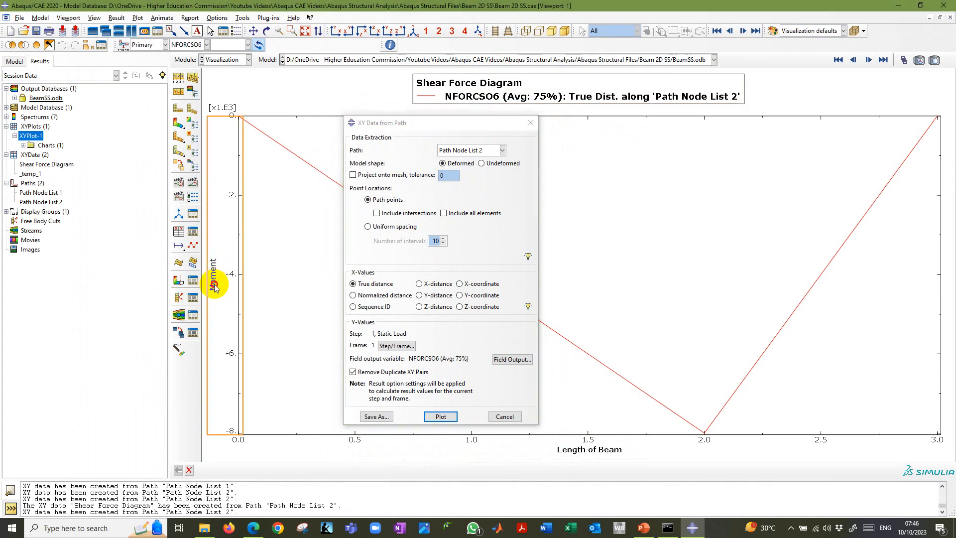
{"action": "double_click", "coordinate": [215, 286]}
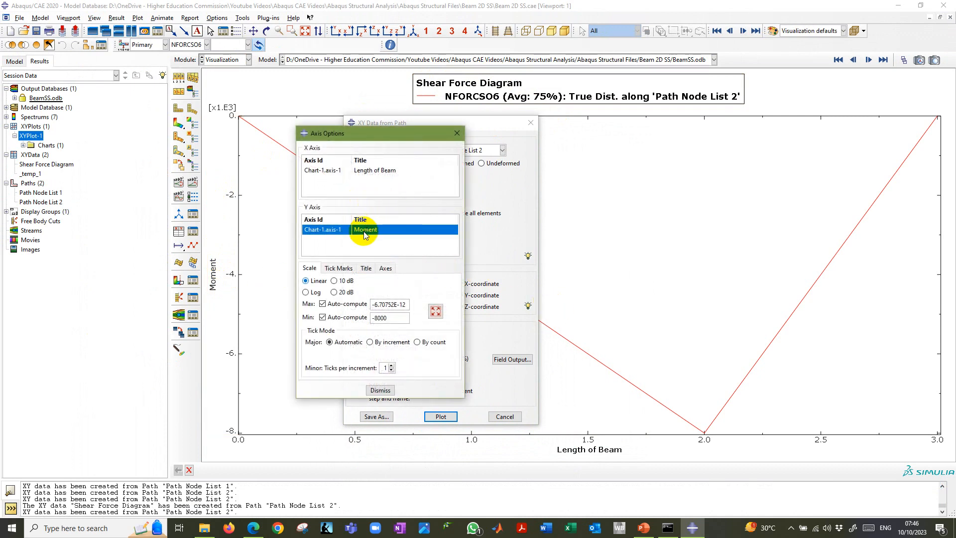
{"action": "left_click", "coordinate": [366, 268]}
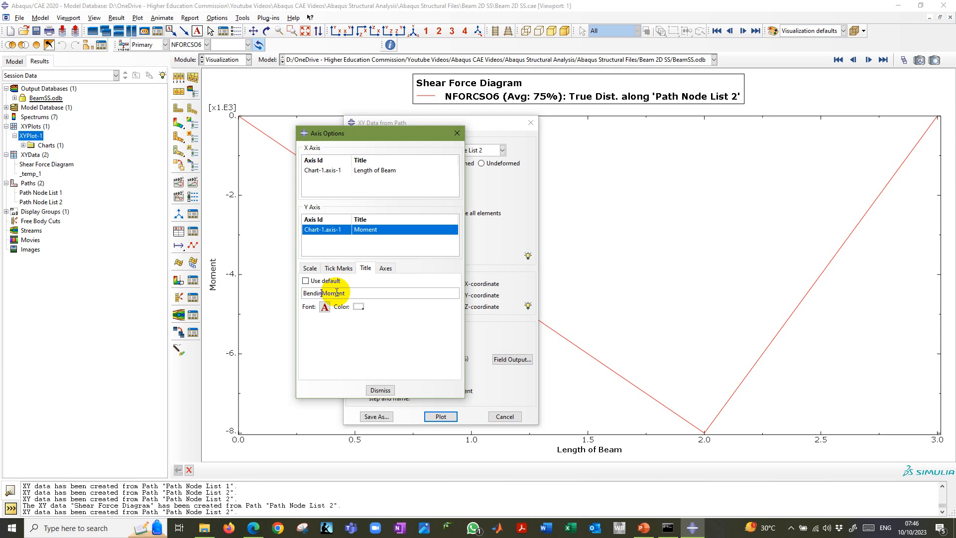
{"action": "left_click", "coordinate": [381, 390]}
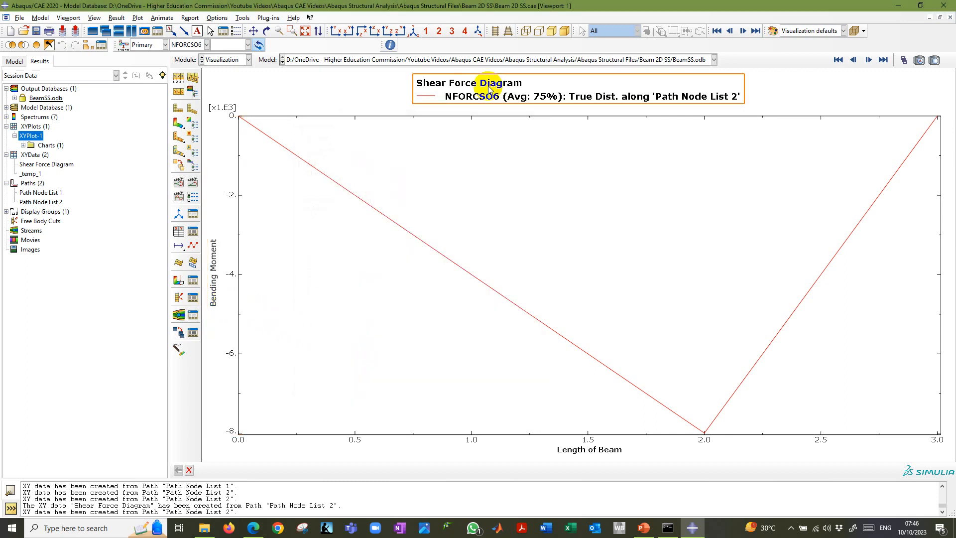
Change the chart legend title to Bending Moment Diagram, close the legend options and save the model database.
{"action": "double_click", "coordinate": [491, 88]}
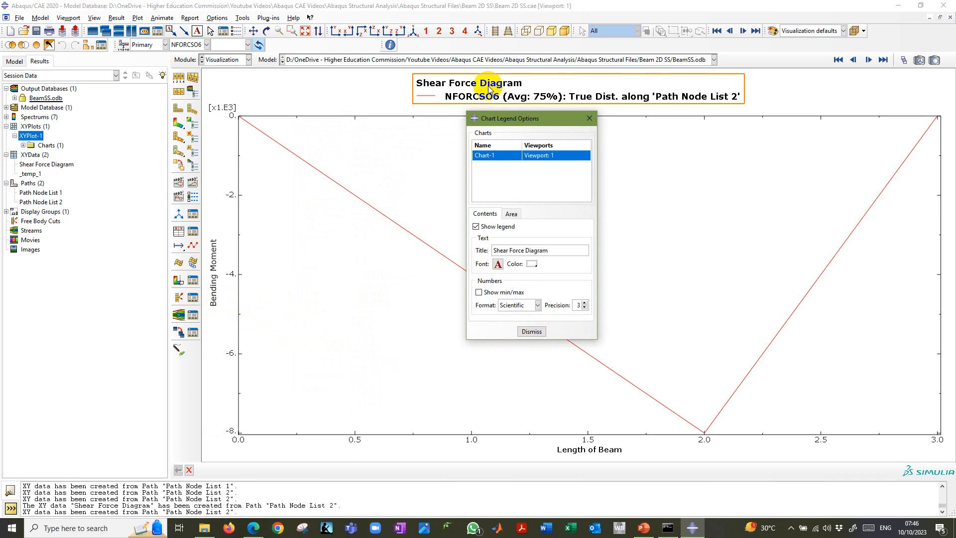
{"action": "left_click", "coordinate": [532, 332]}
{"action": "right_click", "coordinate": [524, 217]}
{"action": "left_click", "coordinate": [491, 220]}
{"action": "key", "text": "ctrl+s"}
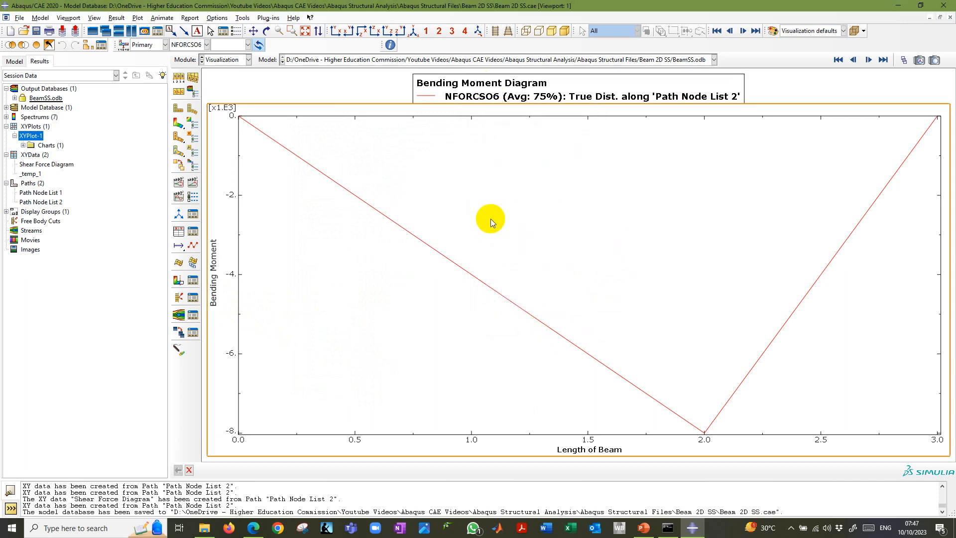
Save the NFORCSO6 path data as an XY data object named Bending Moment Diagram.
{"action": "left_click", "coordinate": [35, 175]}
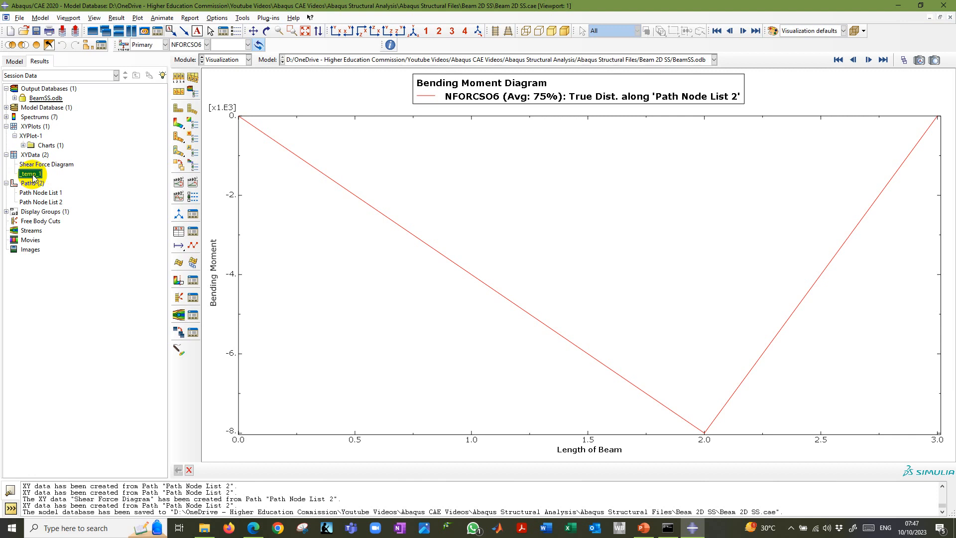
{"action": "right_click", "coordinate": [35, 177]}
{"action": "left_click", "coordinate": [50, 219]}
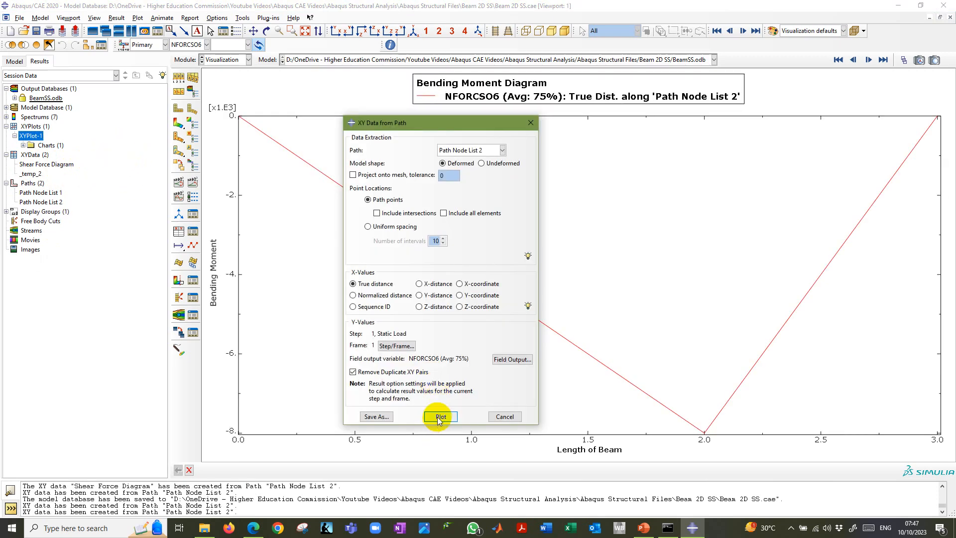
{"action": "left_click", "coordinate": [383, 417]}
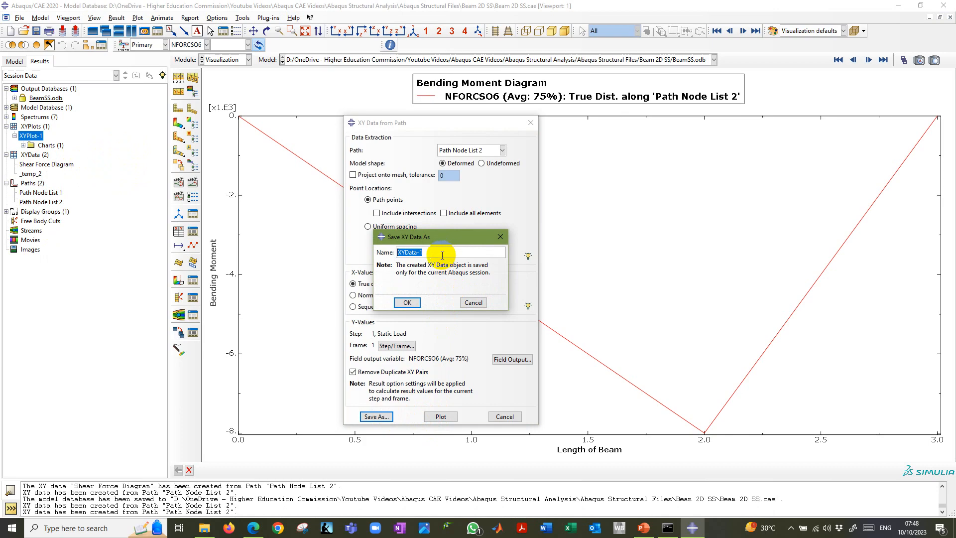
{"action": "type", "text": "Bending Moment Diagram"}
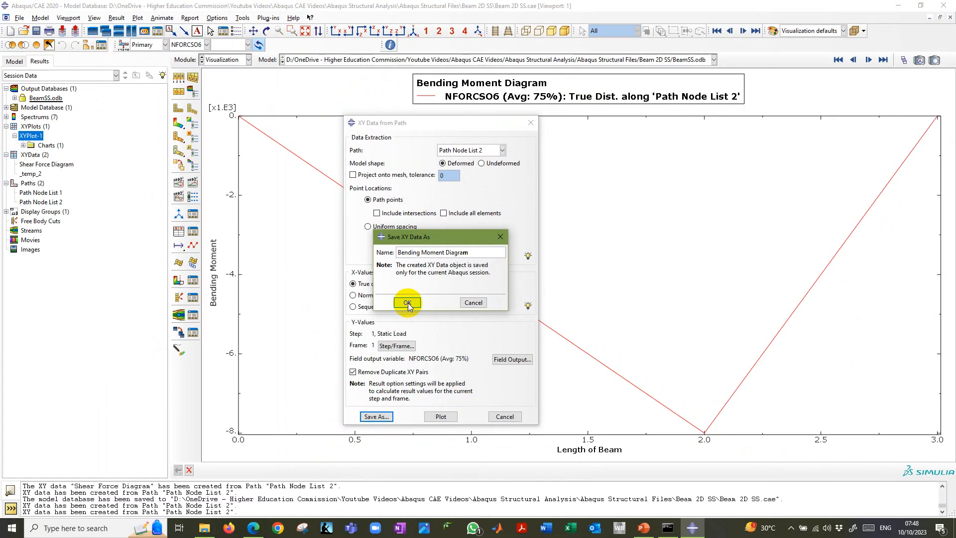
{"action": "left_click", "coordinate": [408, 303]}
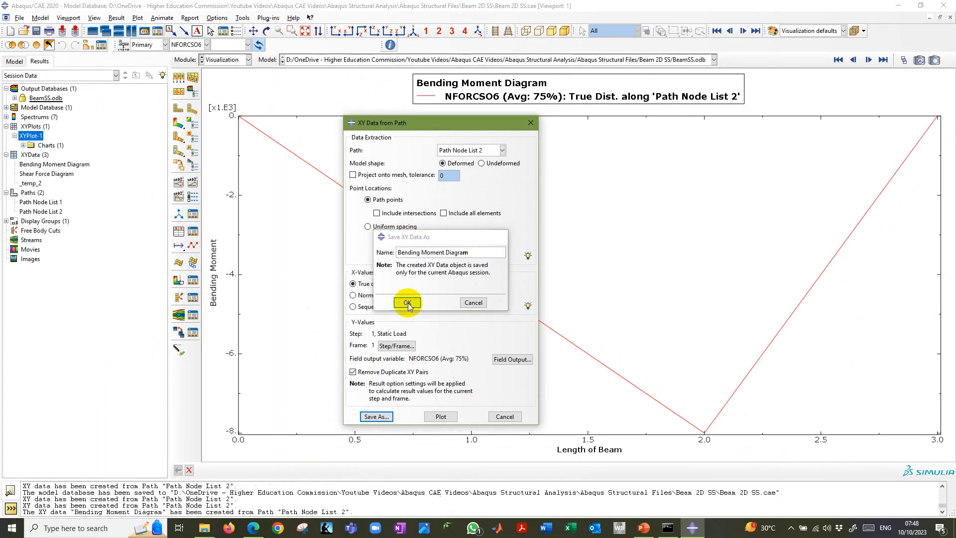
Plot the saved Shear Force Diagram and Bending Moment Diagram data in turn, leaving the path data extraction dialog closed.
{"action": "double_click", "coordinate": [52, 175]}
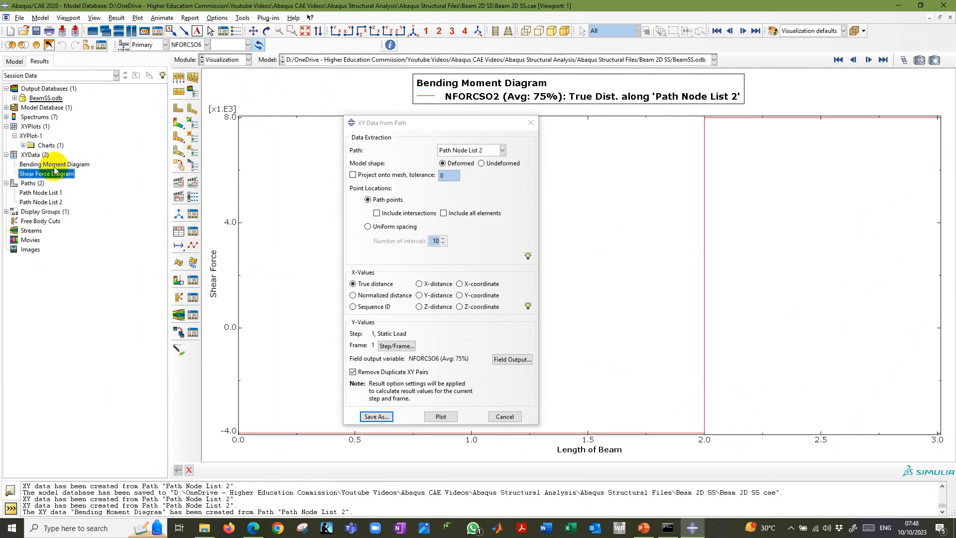
{"action": "left_click", "coordinate": [56, 166]}
{"action": "double_click", "coordinate": [56, 169]}
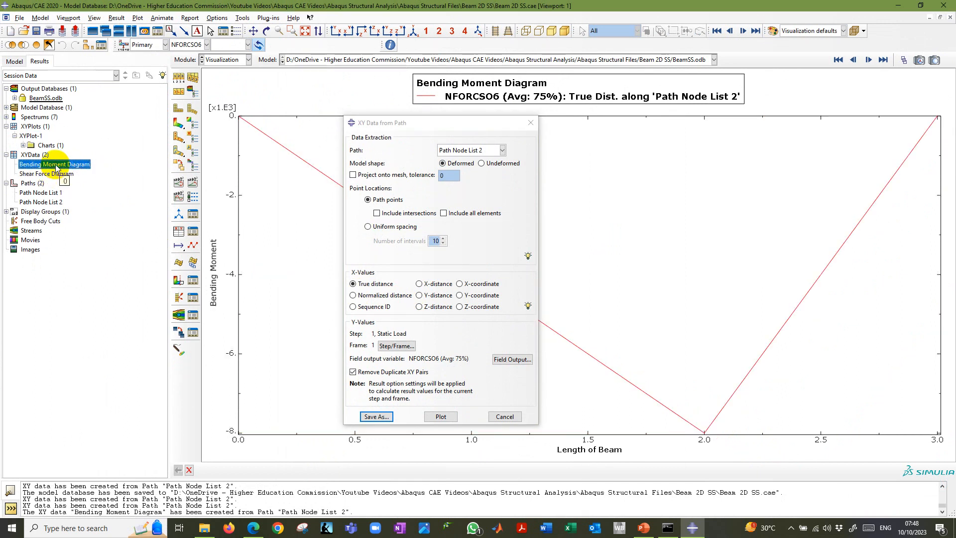
{"action": "left_click", "coordinate": [504, 416]}
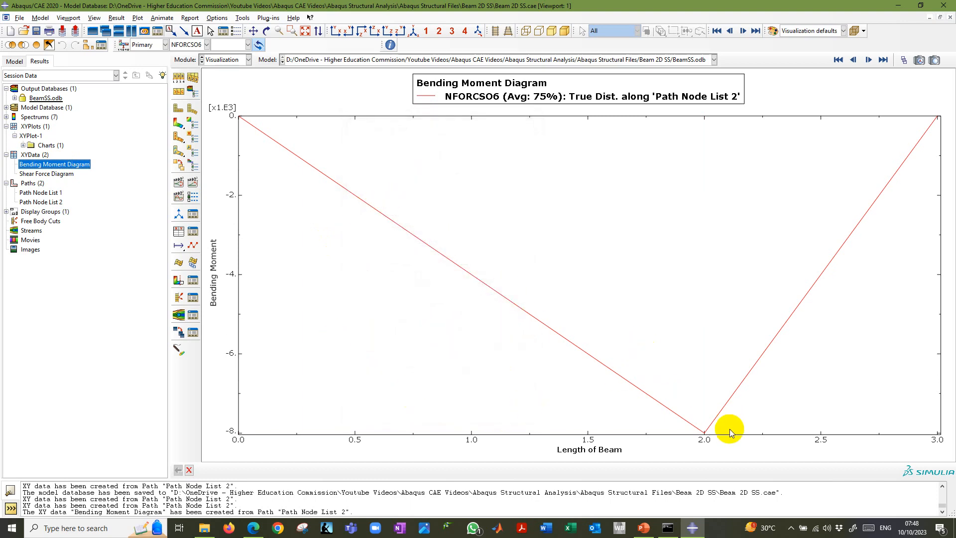